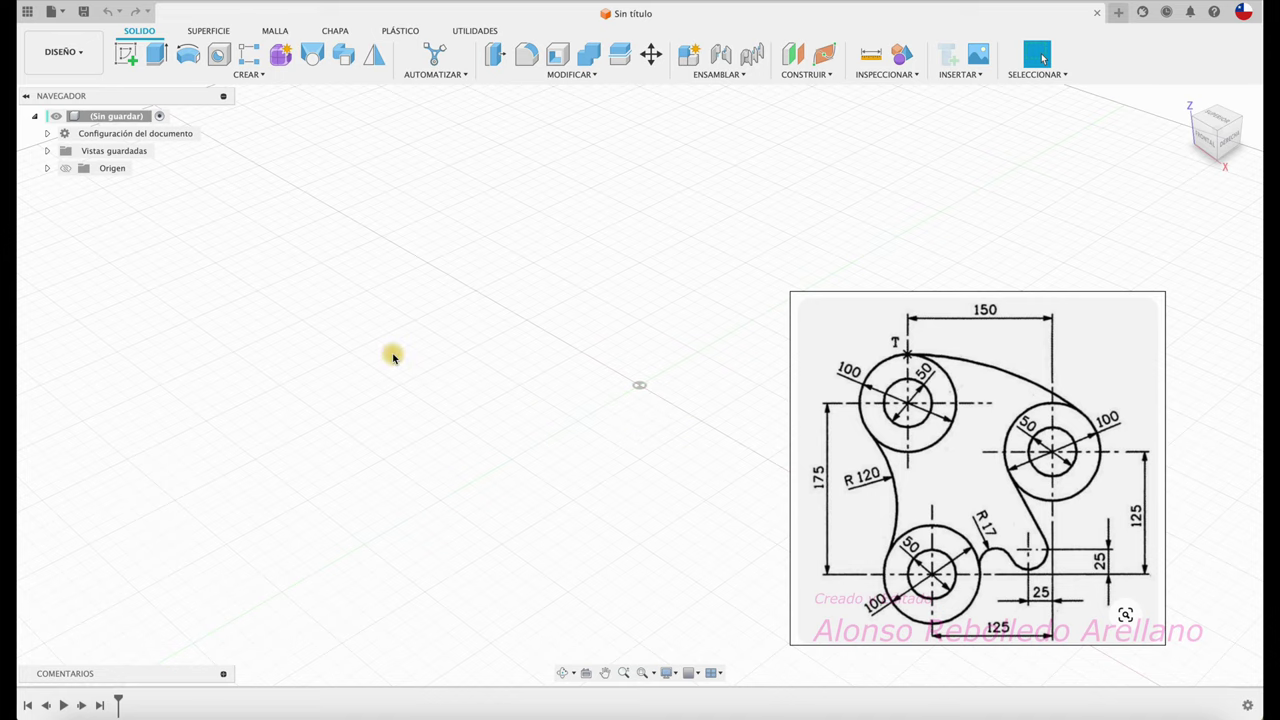
# Start a new sketch on the horizontal XY origin plane, seen in Top view.
pyautogui.click(66, 169)
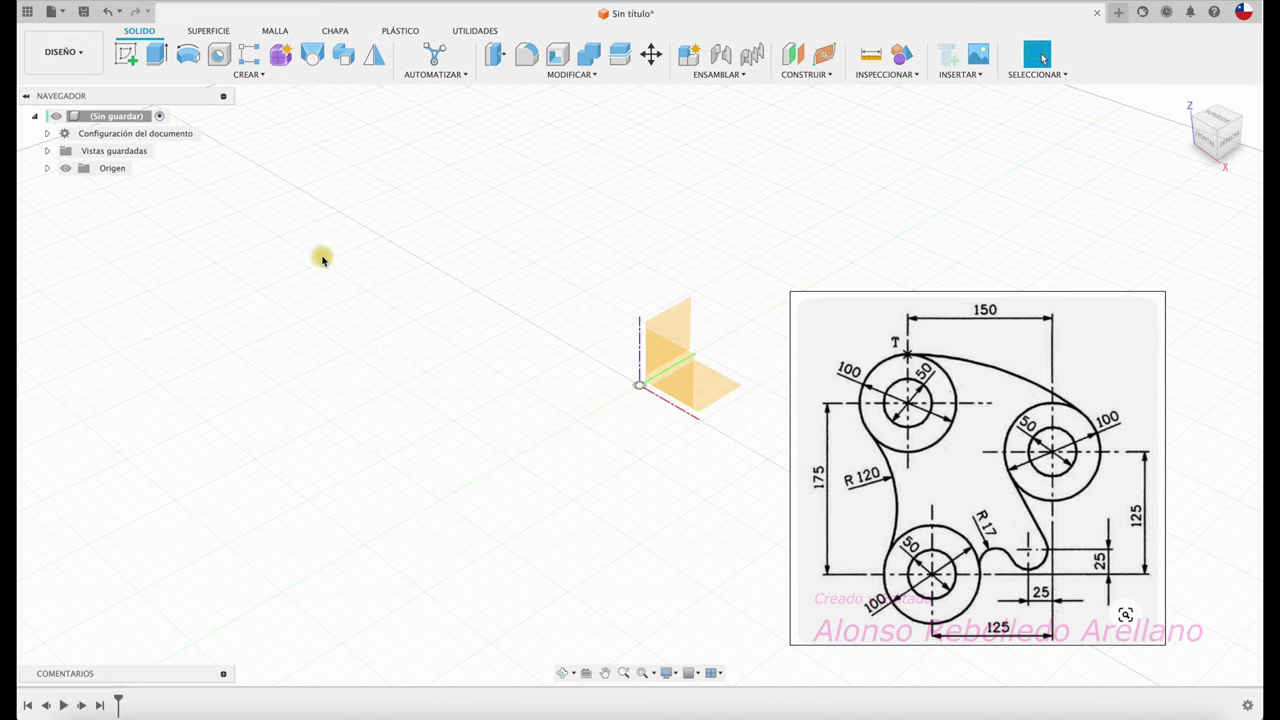
pyautogui.click(126, 54)
pyautogui.click(700, 362)
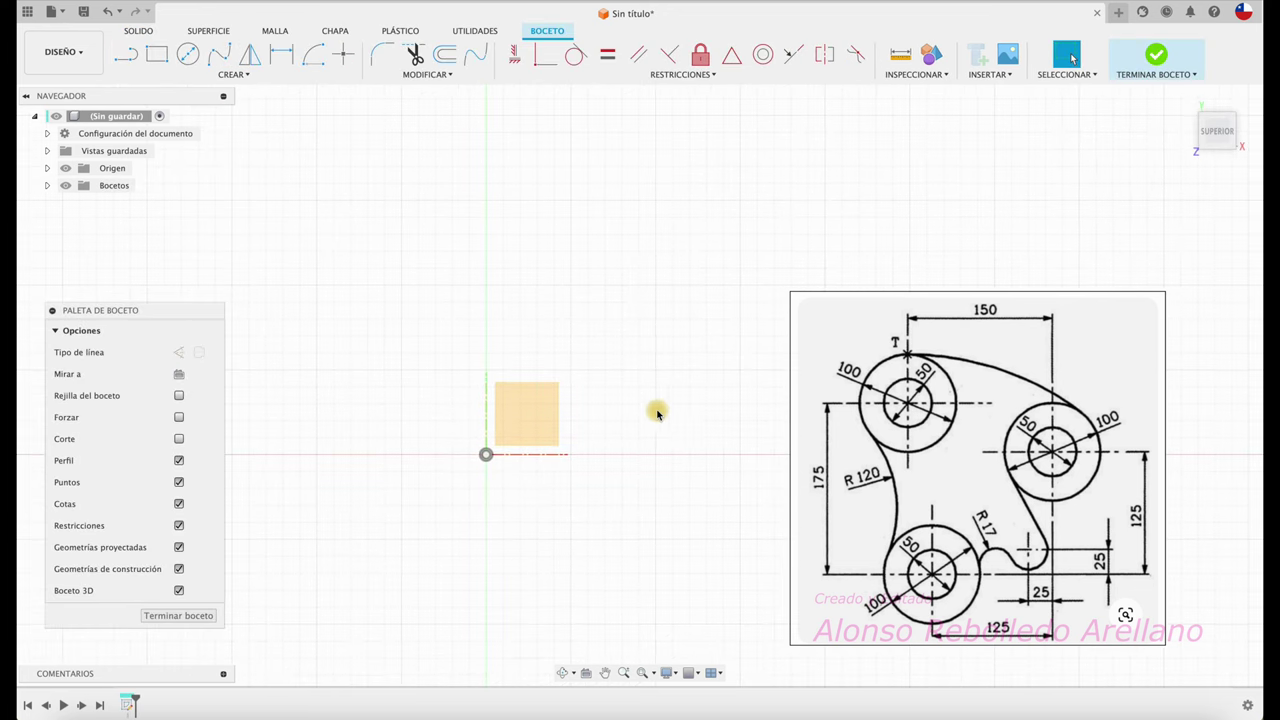
# Draw a centre-diameter circle and dimension its diameter to 50 mm.
pyautogui.click(188, 54)
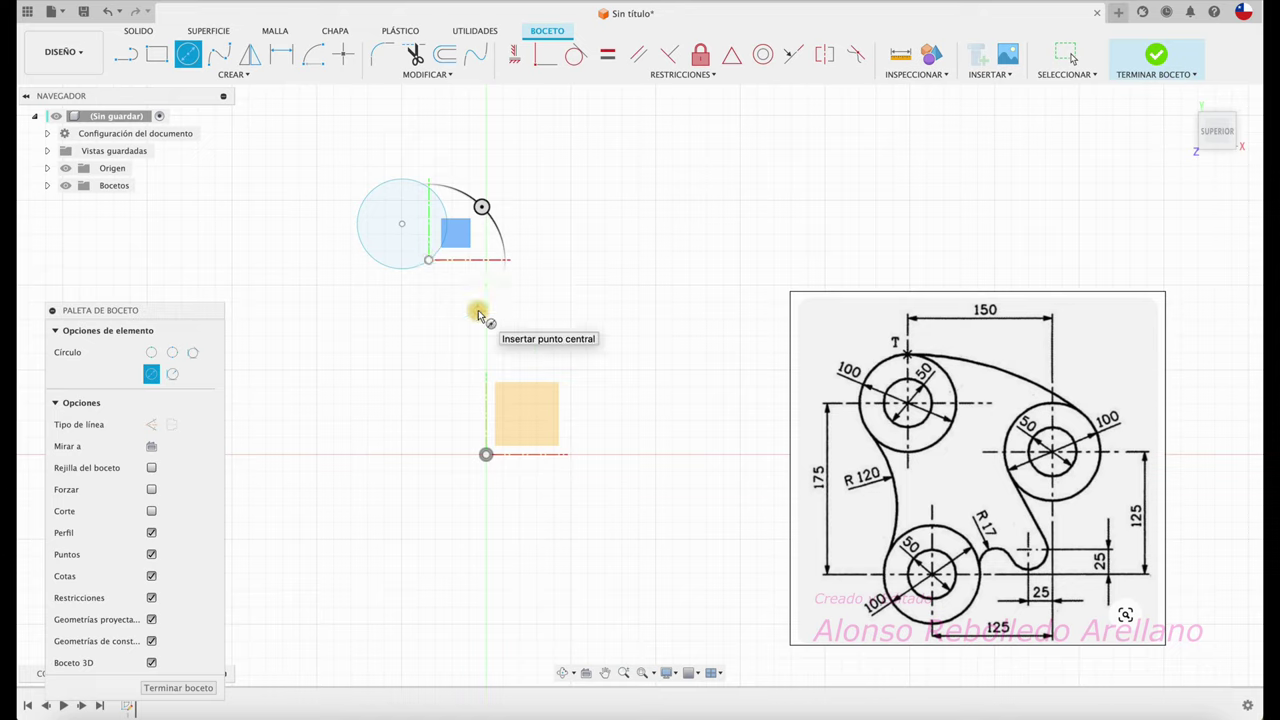
pyautogui.press('d')
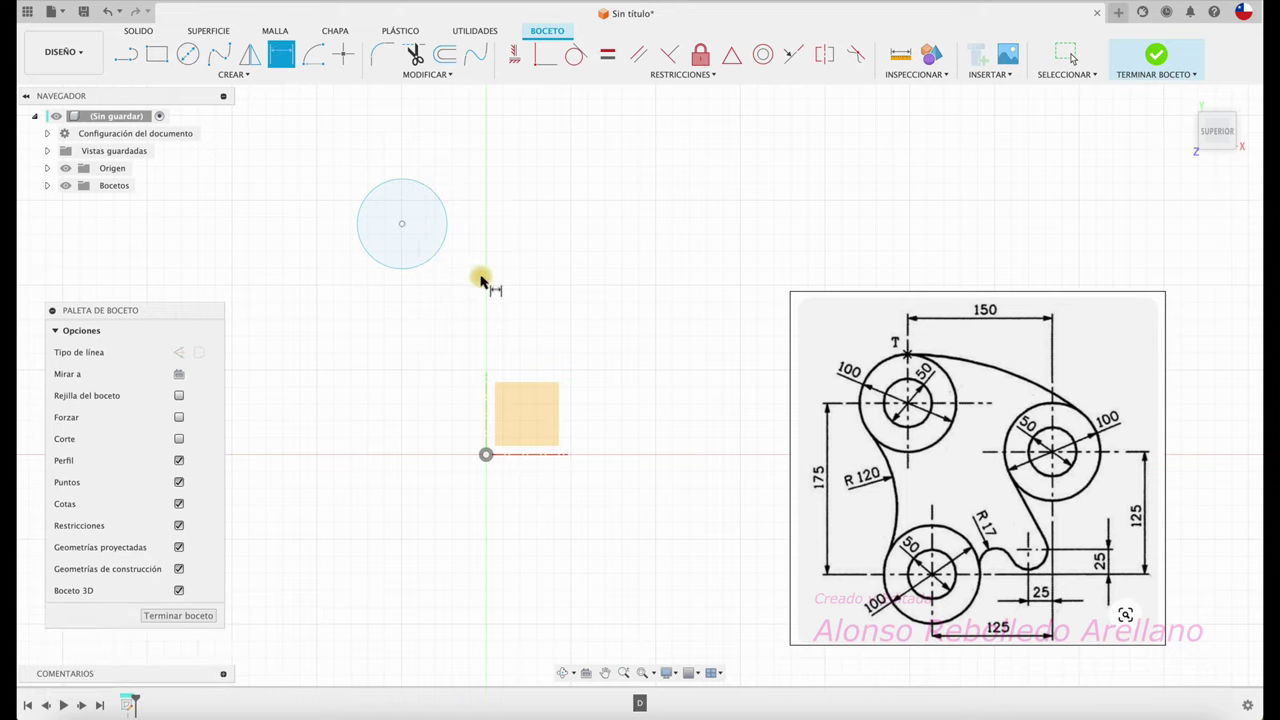
pyautogui.click(429, 262)
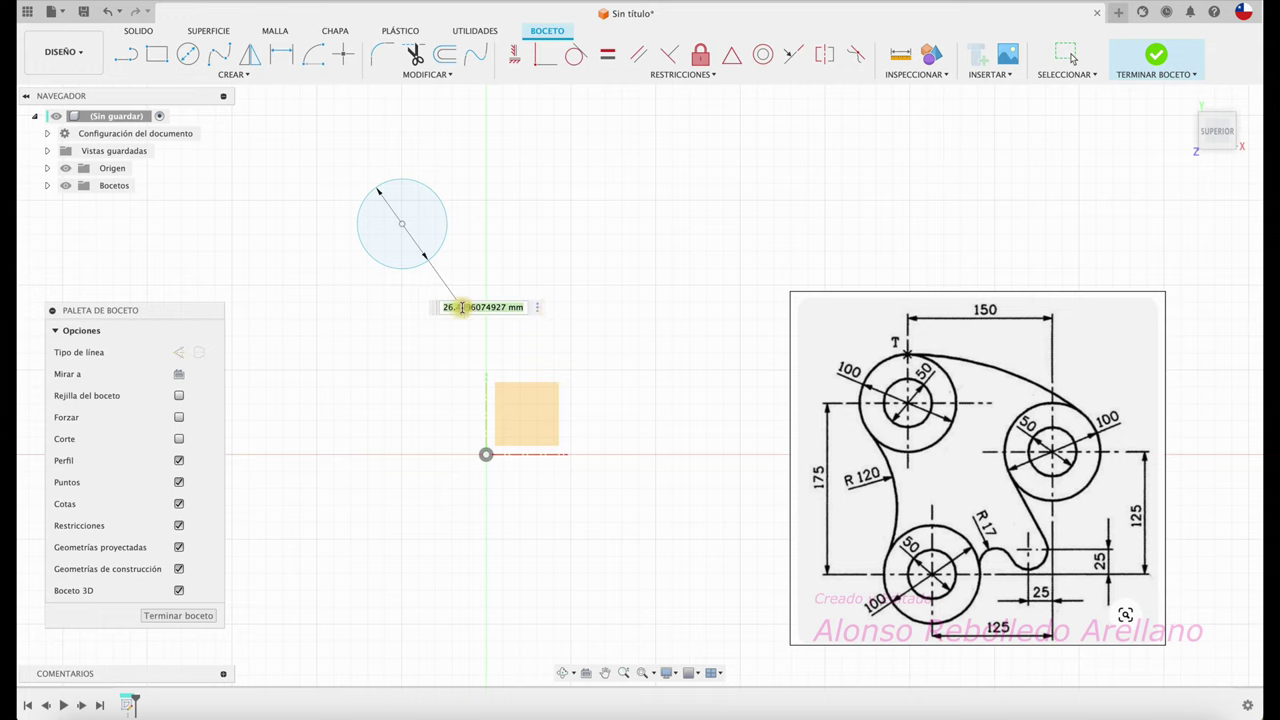
pyautogui.write('50')
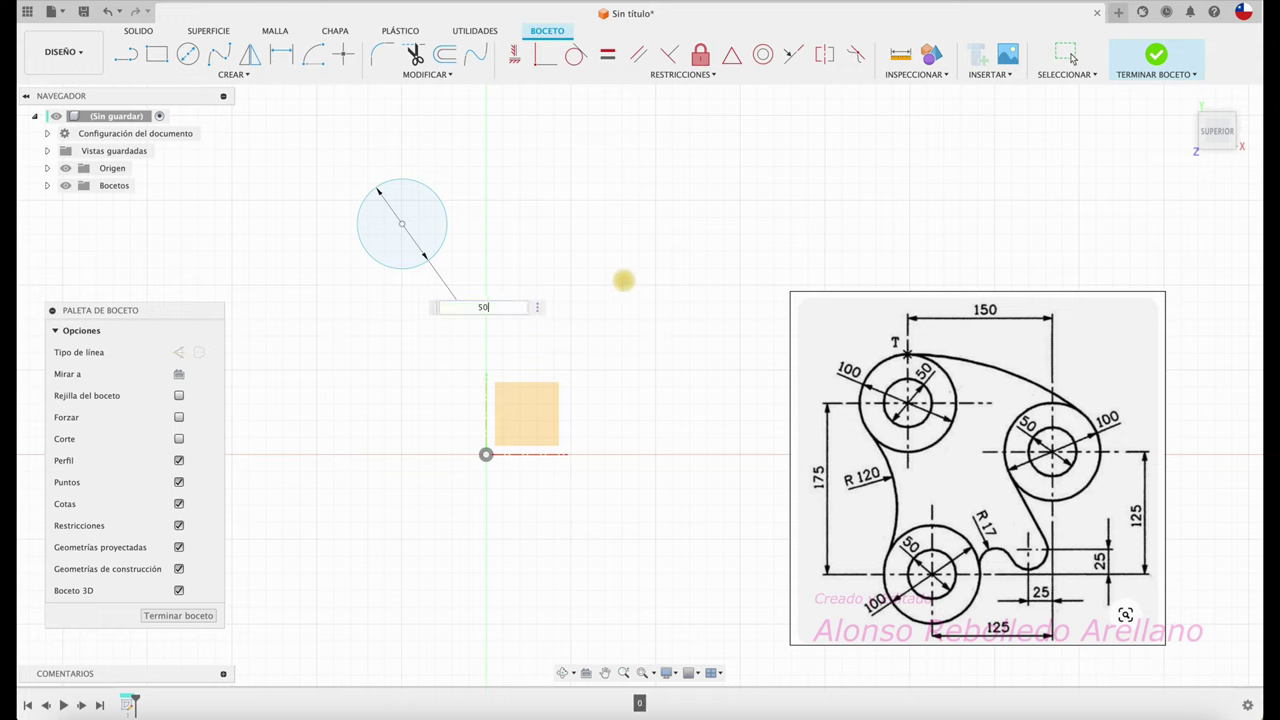
pyautogui.press('Return')
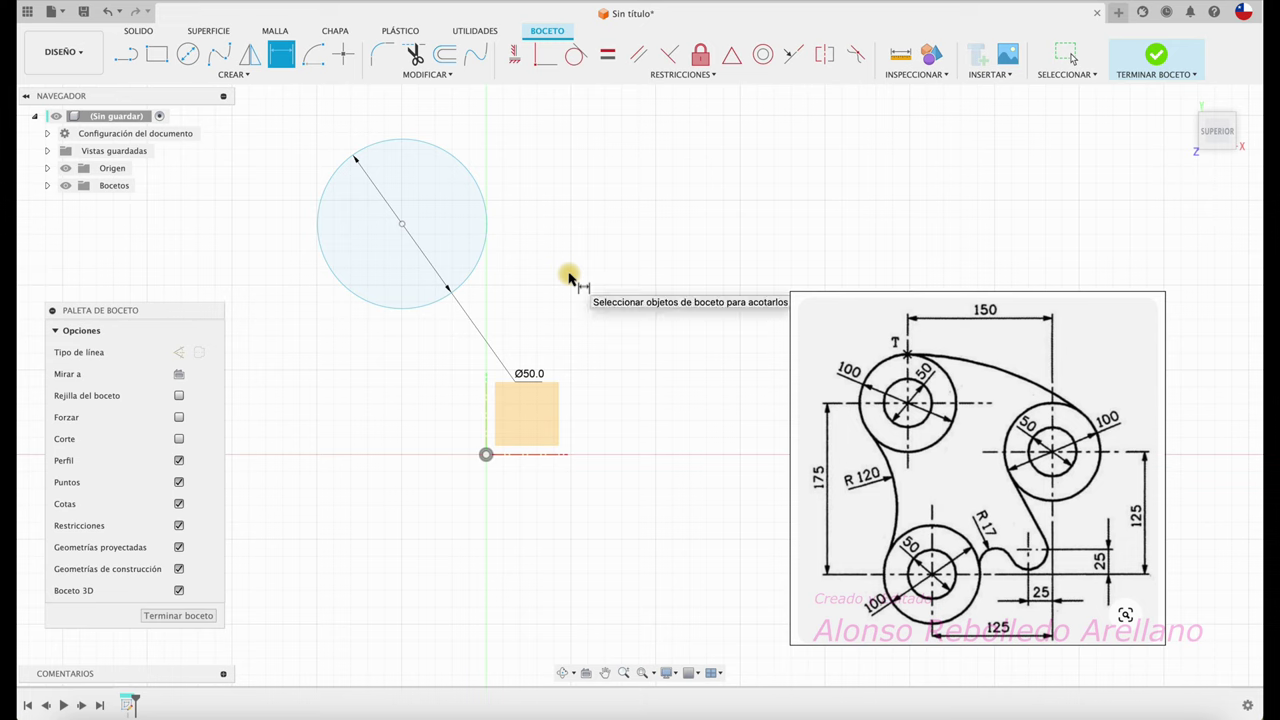
pyautogui.scroll(-3, 568, 278)
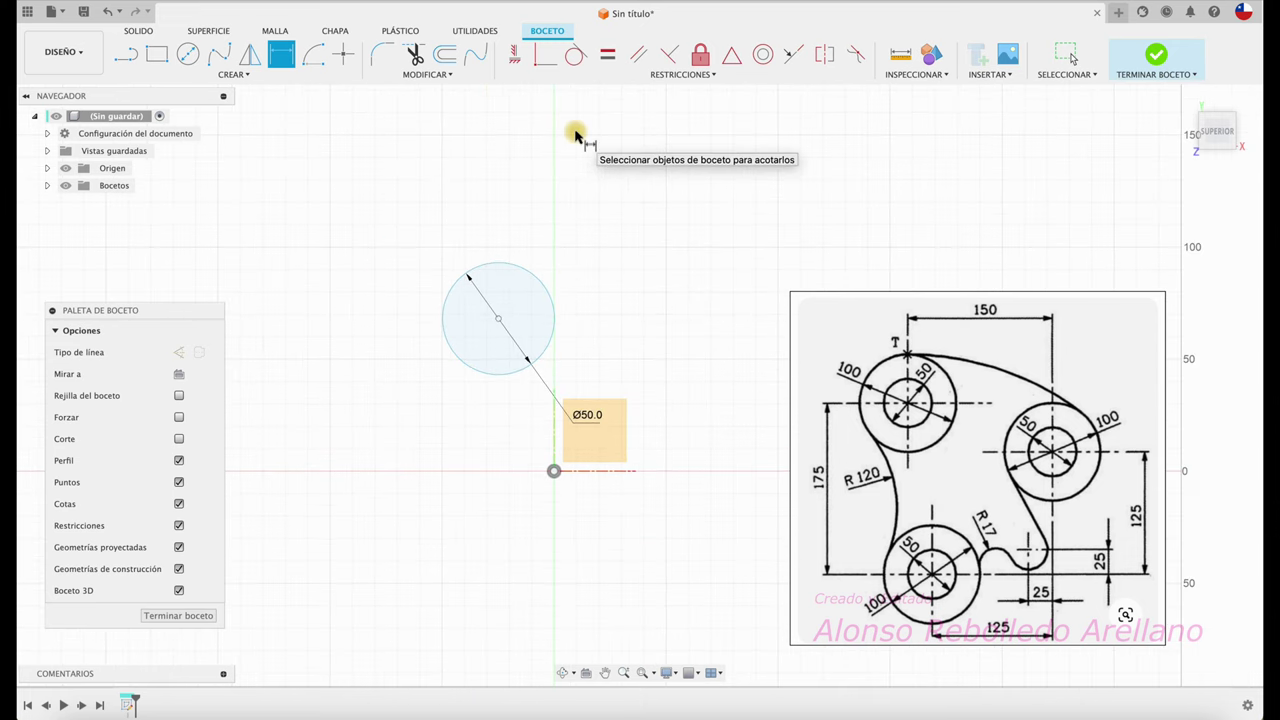
# Draw a larger concentric circle on the same centre and dimension it Ø100.
pyautogui.press('c')
pyautogui.click(498, 318)
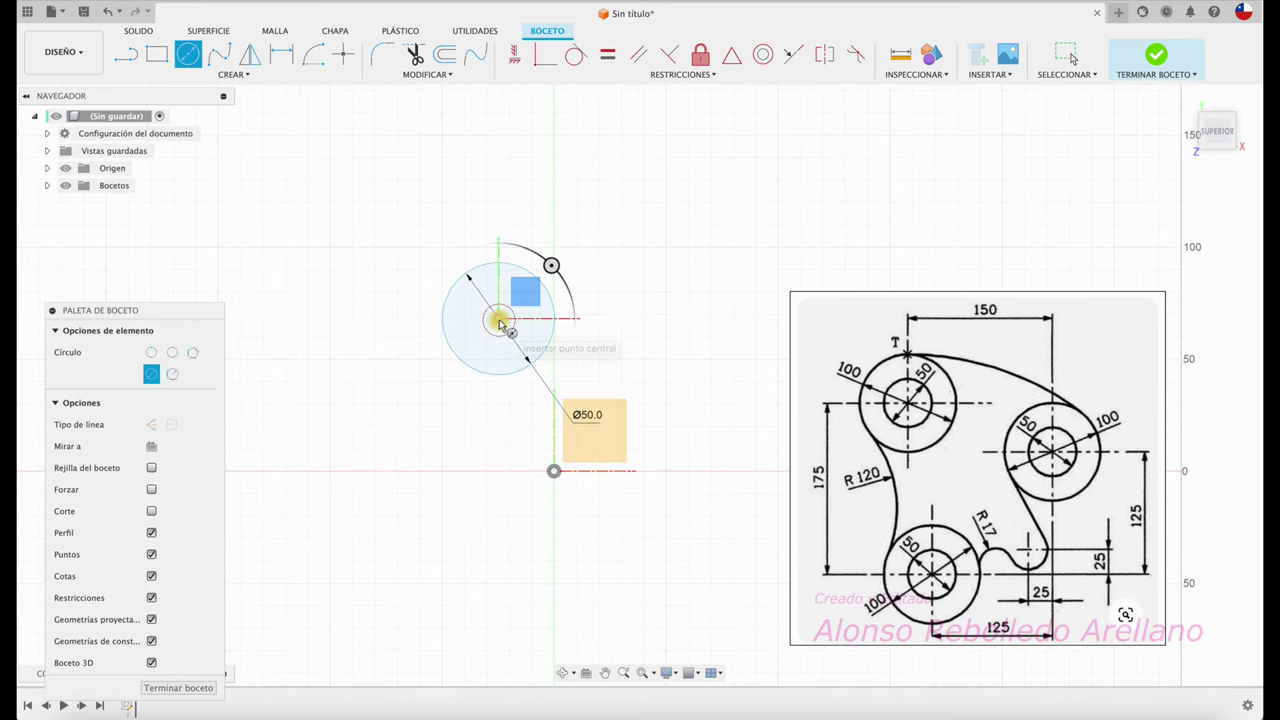
pyautogui.click(610, 264)
pyautogui.press('d')
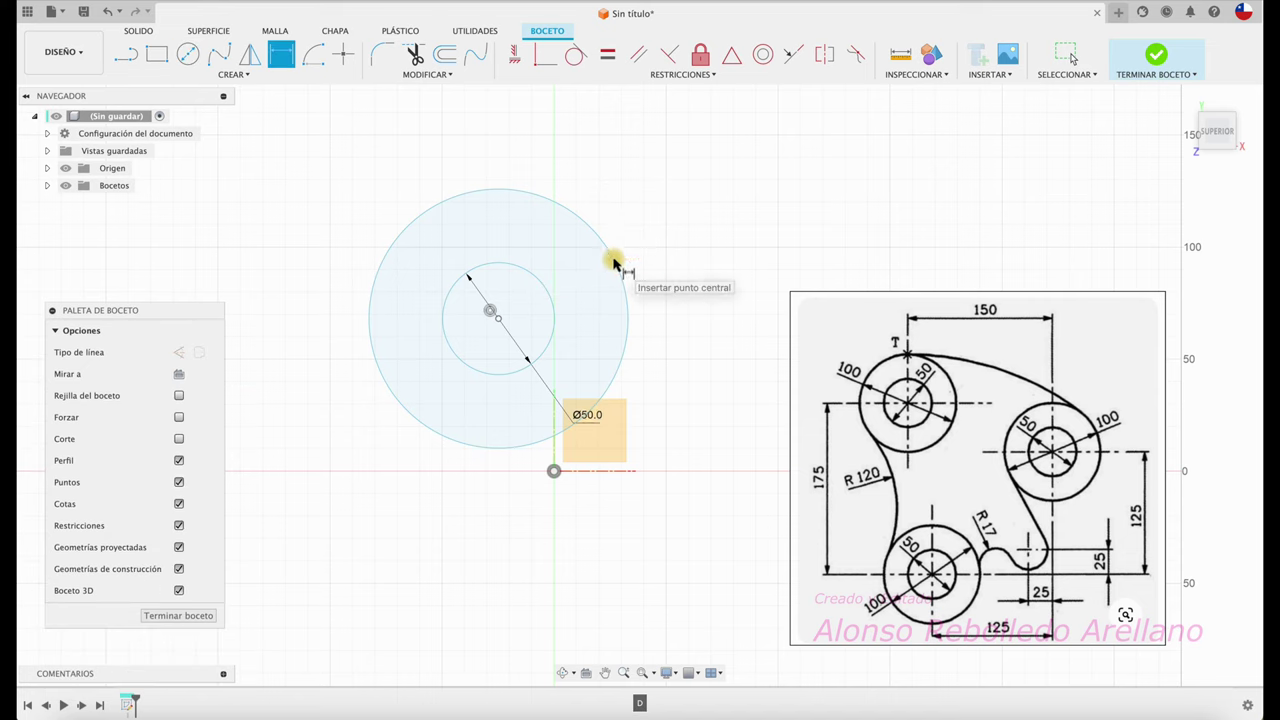
pyautogui.click(607, 249)
pyautogui.click(671, 168)
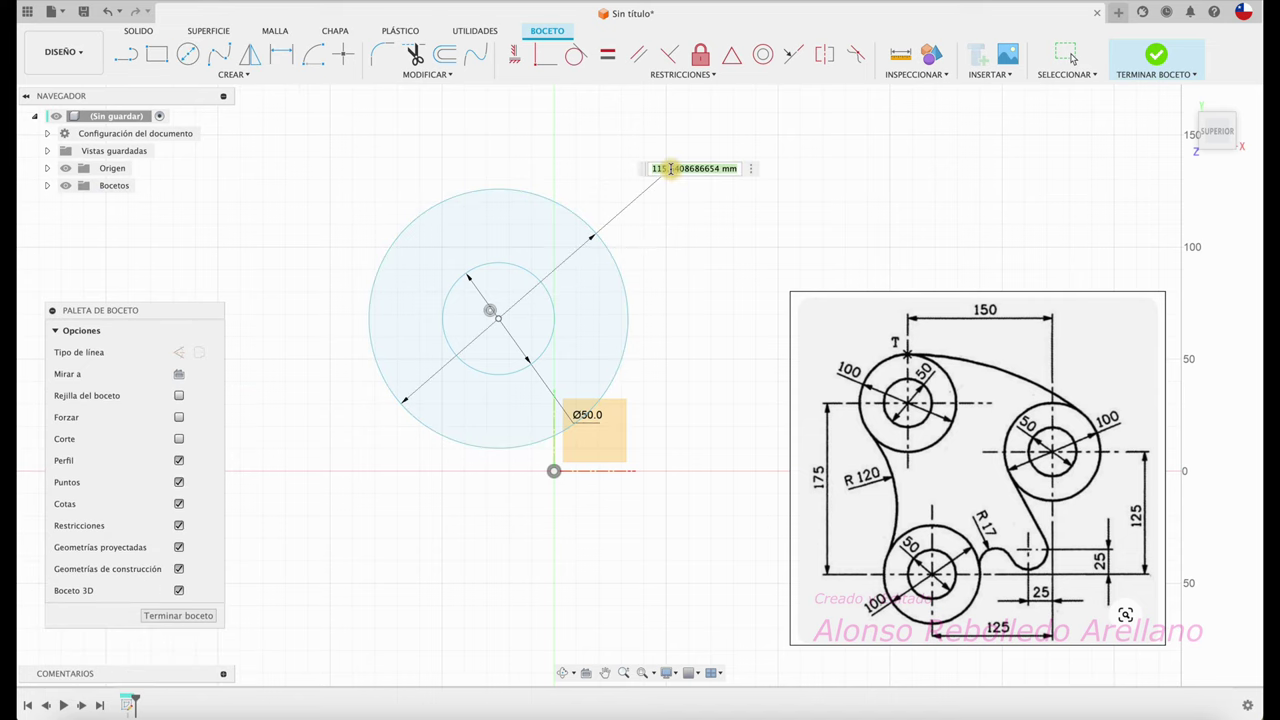
pyautogui.write('100')
pyautogui.press('Return')
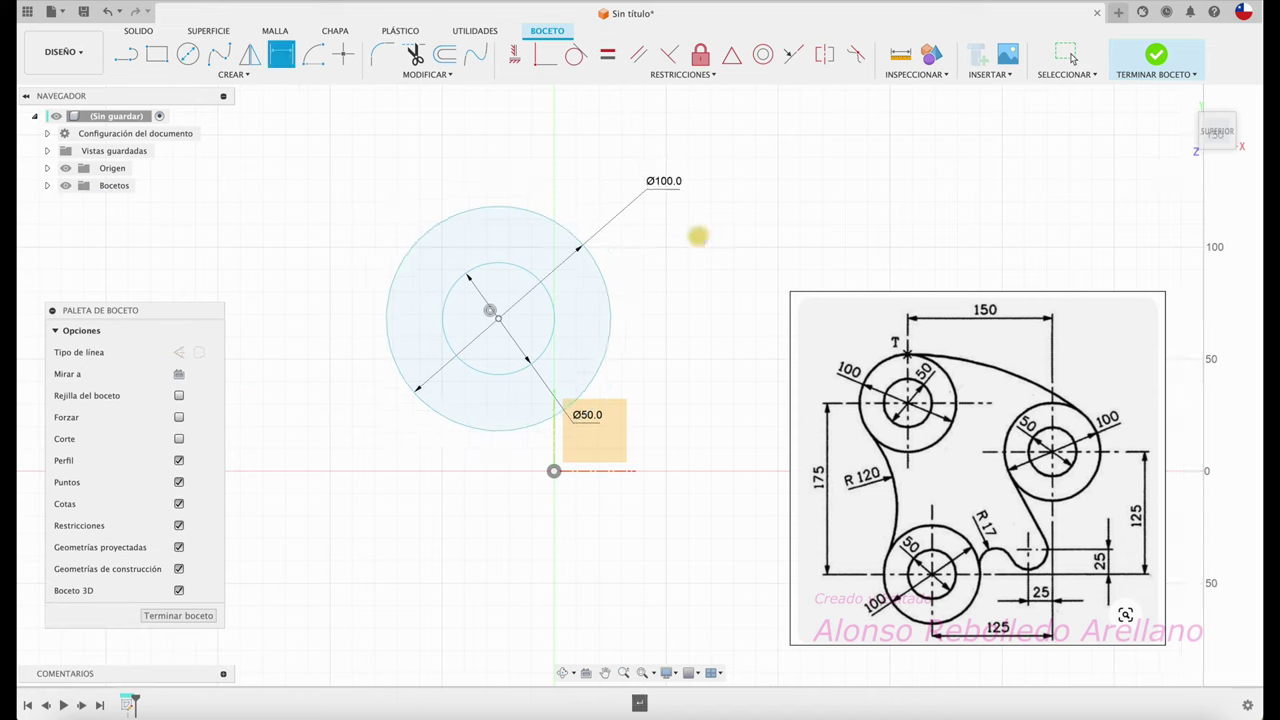
pyautogui.scroll(-1, 654, 286)
pyautogui.scroll(-1, 609, 323)
pyautogui.scroll(-1, 613, 316)
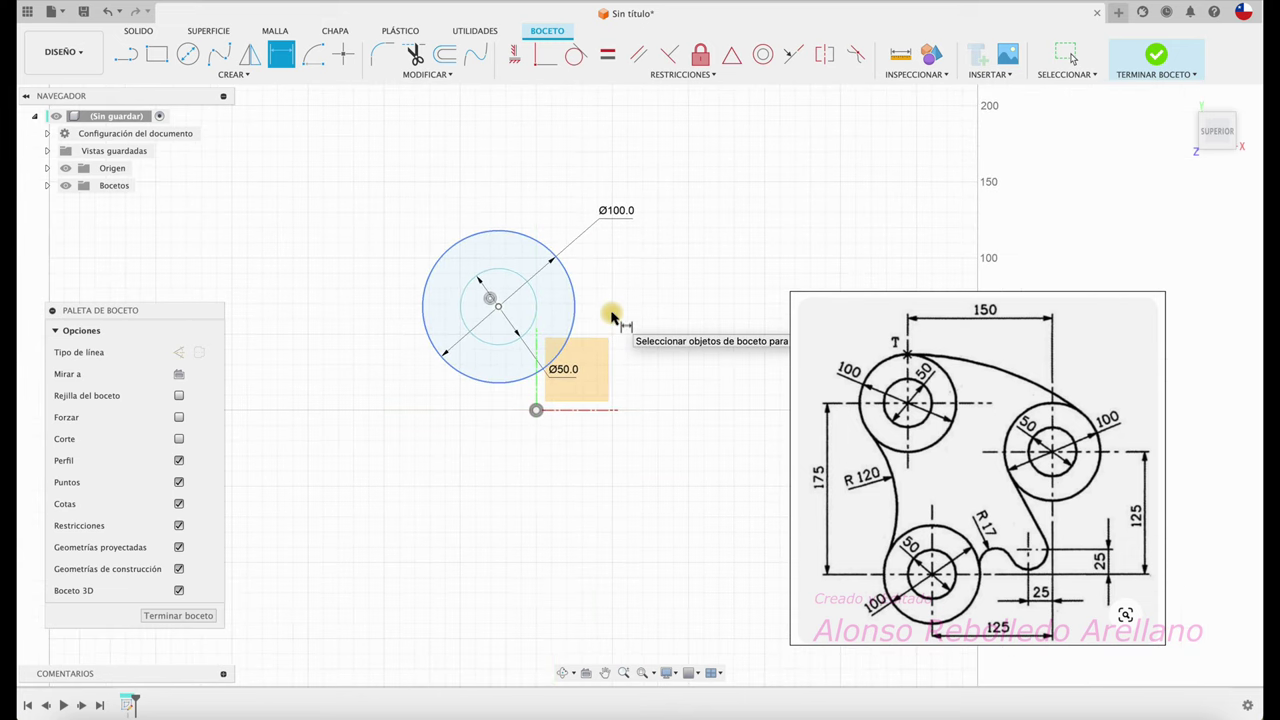
pyautogui.press('Escape')
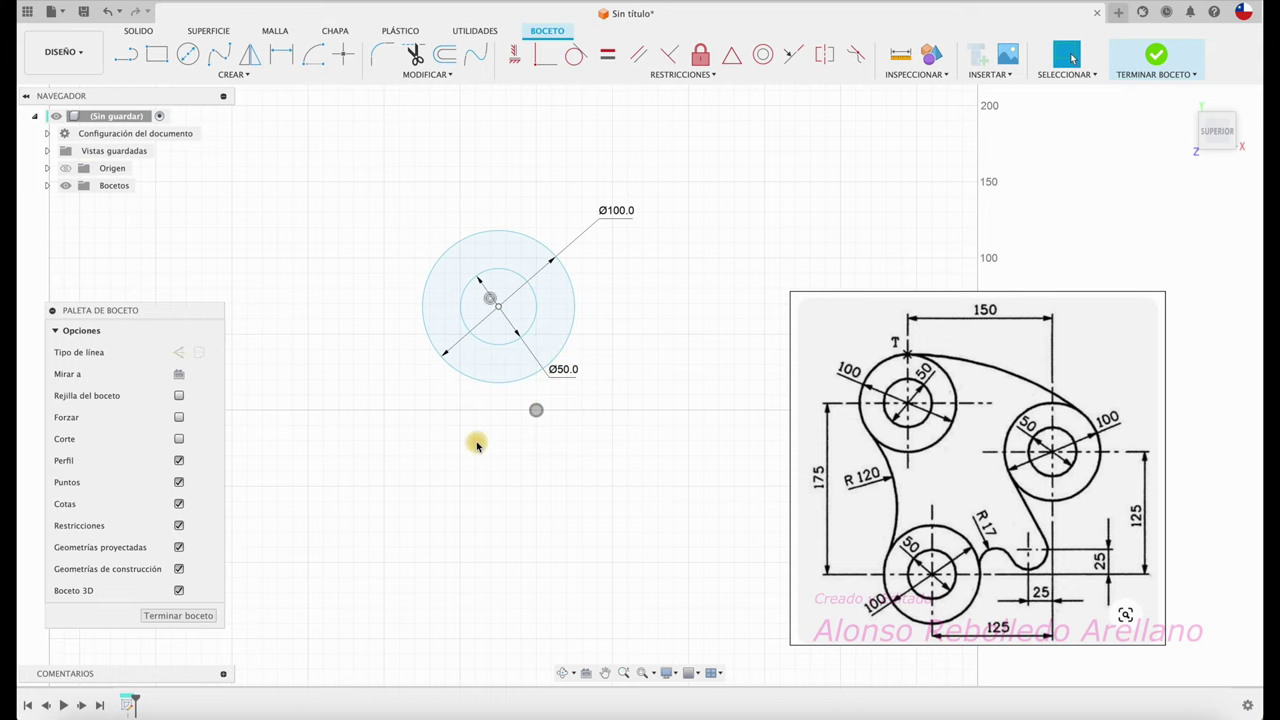
# Window-select the concentric circle pair and move it down and to the right.
pyautogui.scroll(-1, 476, 445)
pyautogui.scroll(-1, 477, 445)
pyautogui.scroll(-1, 477, 444)
pyautogui.scroll(-1, 490, 438)
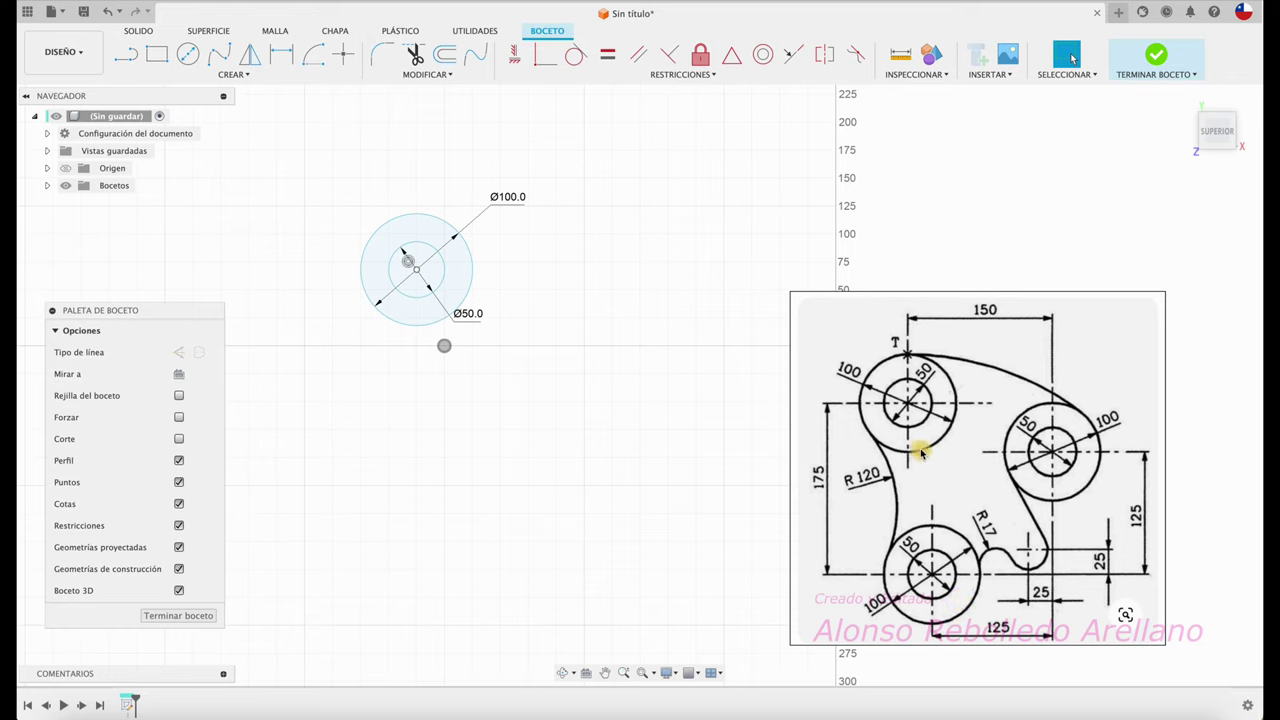
pyautogui.moveTo(326, 170); pyautogui.dragTo(549, 378)
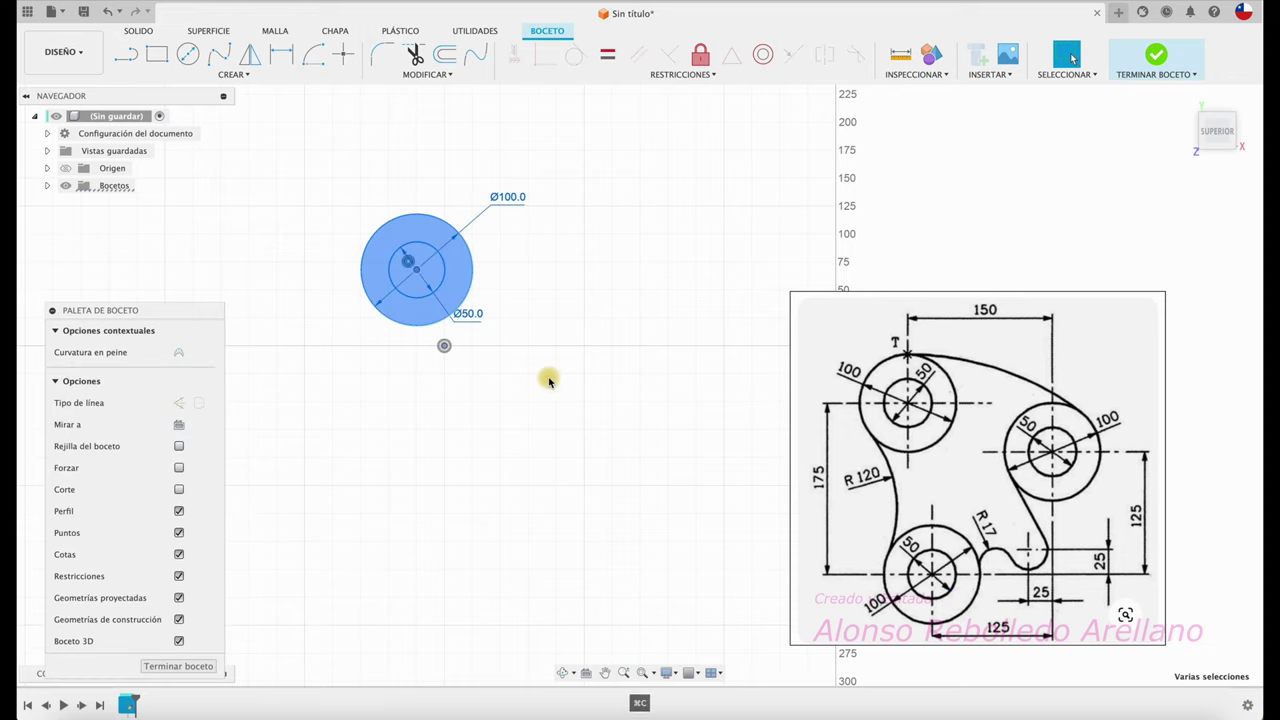
pyautogui.press('m')
pyautogui.moveTo(462, 327); pyautogui.dragTo(673, 416)
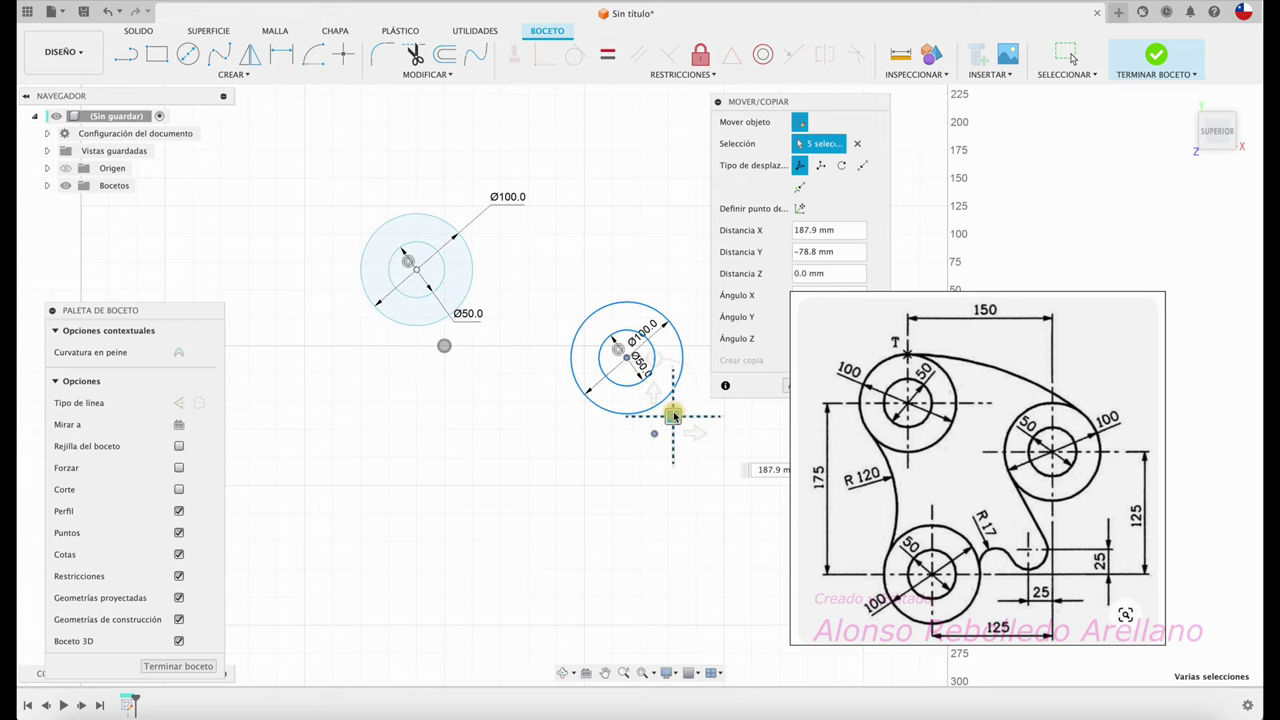
pyautogui.moveTo(804, 102); pyautogui.dragTo(318, 350)
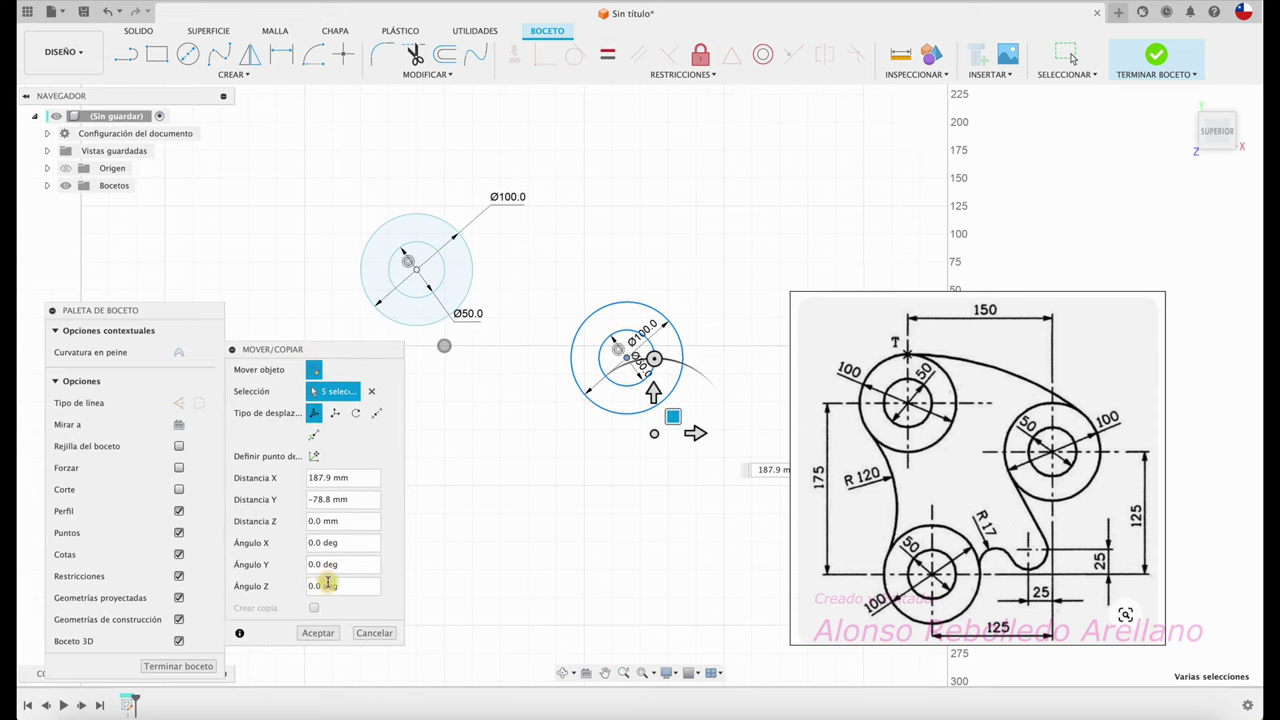
pyautogui.click(318, 632)
# Reposition the sketch options panel and reselect the whole right-hand circle pair.
pyautogui.moveTo(537, 275); pyautogui.dragTo(710, 466)
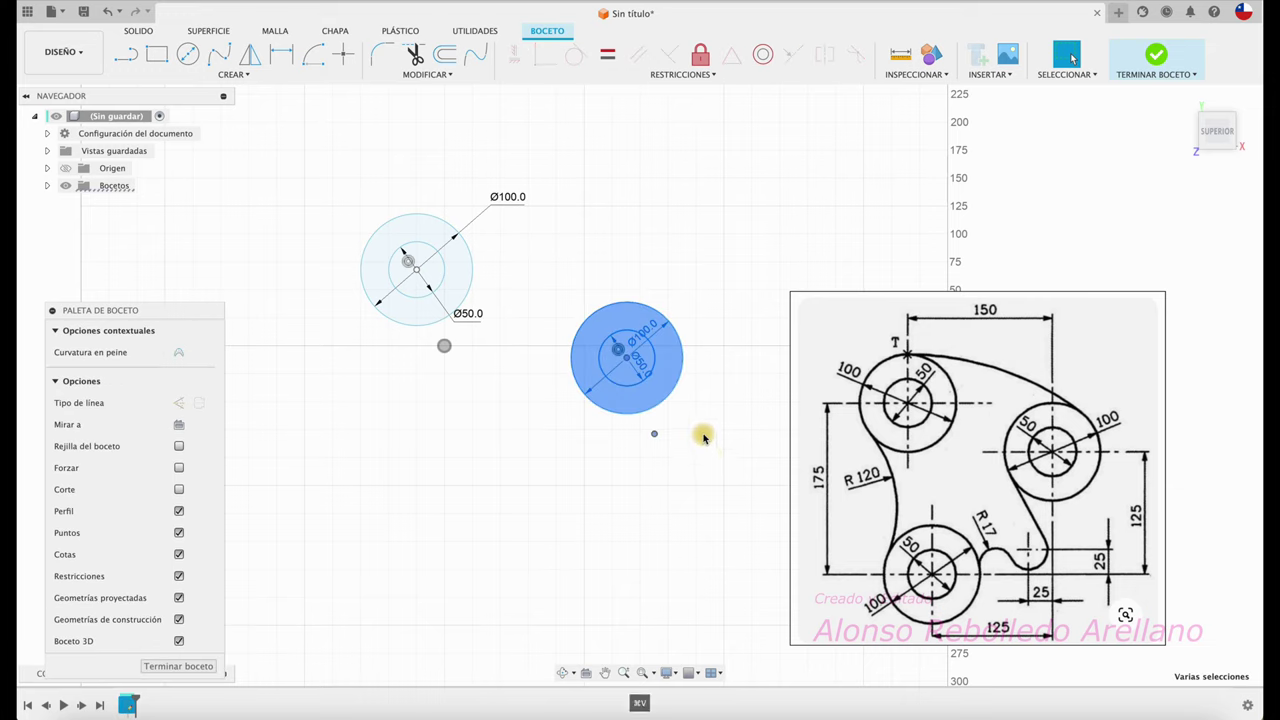
pyautogui.click(540, 461)
pyautogui.moveTo(562, 266); pyautogui.dragTo(726, 468)
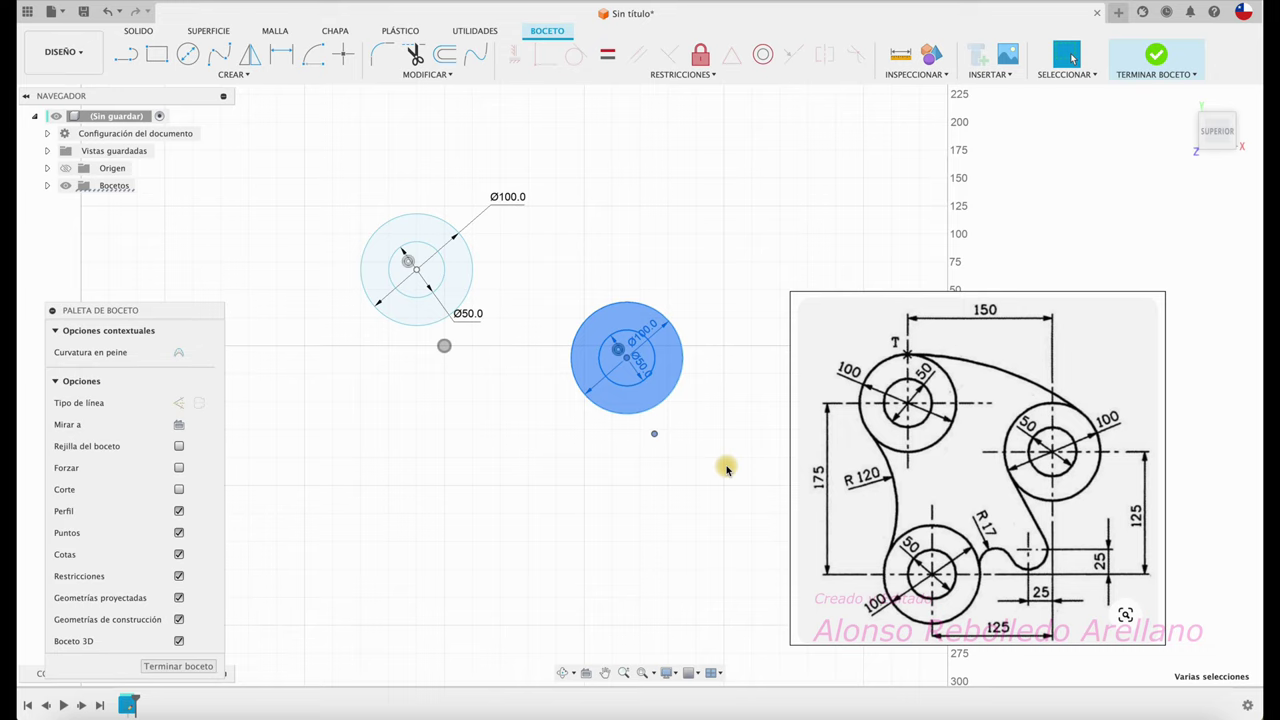
pyautogui.moveTo(205, 311)
pyautogui.mouseDown()
pyautogui.moveTo(233, 260)
pyautogui.moveTo(197, 262)
pyautogui.mouseUp()
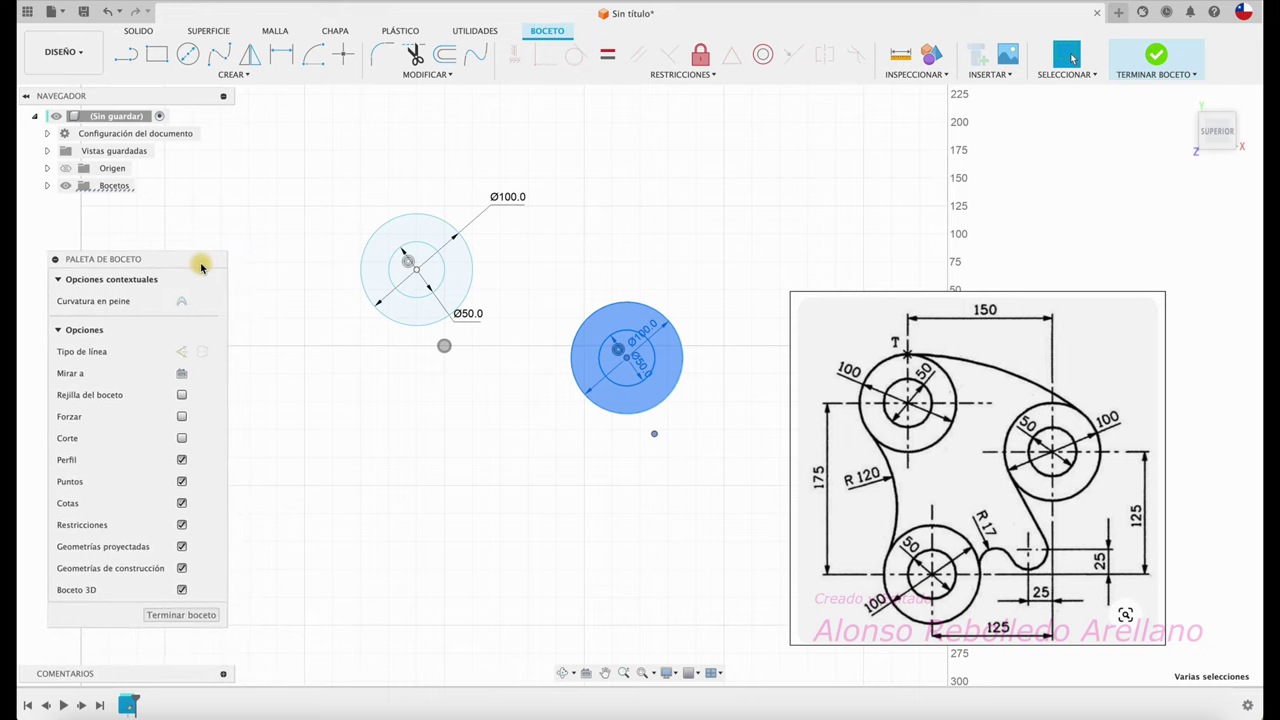
pyautogui.click(609, 292)
pyautogui.moveTo(543, 266); pyautogui.dragTo(724, 470)
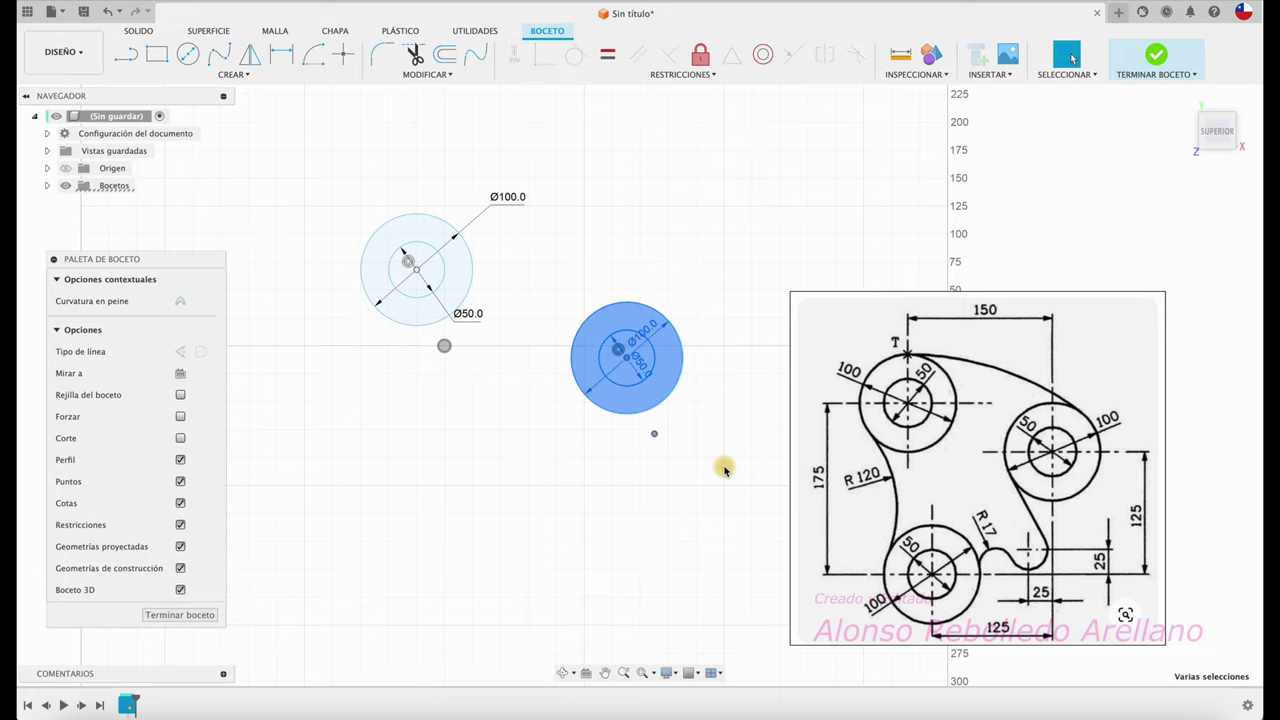
pyautogui.click(640, 370)
pyautogui.moveTo(554, 282)
pyautogui.mouseDown()
pyautogui.moveTo(670, 422)
pyautogui.moveTo(723, 457)
pyautogui.mouseUp()
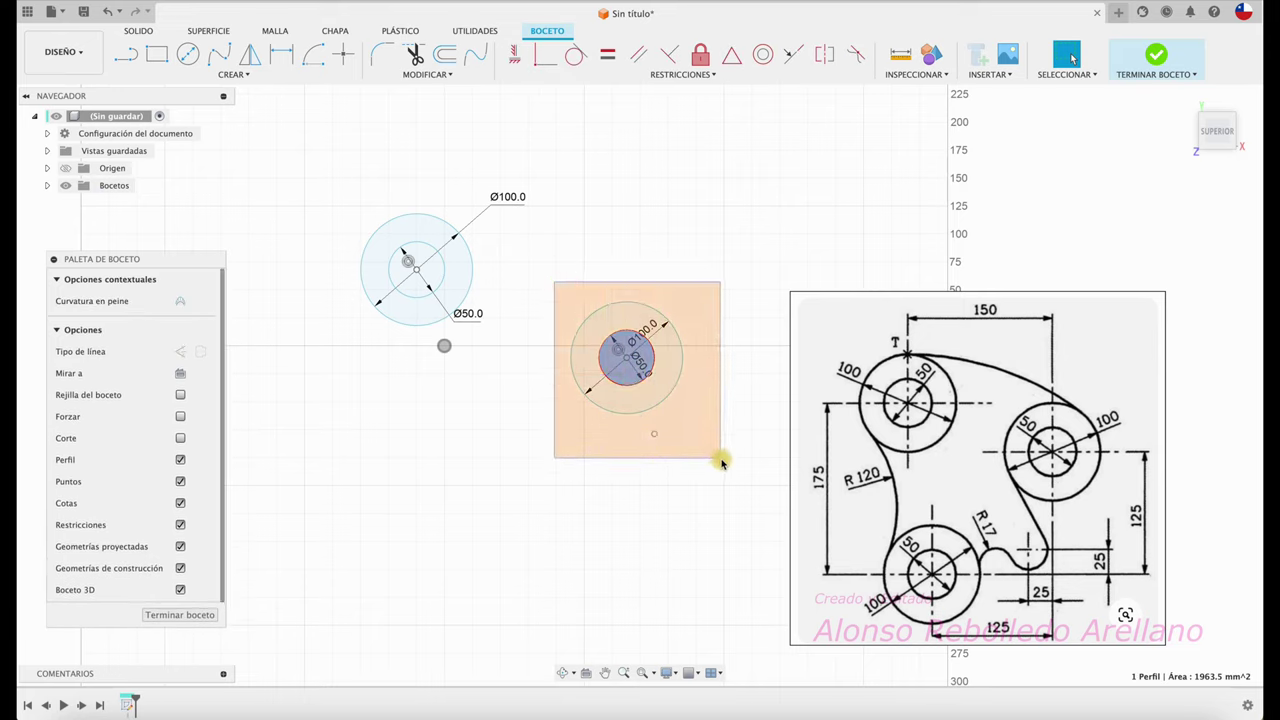
# Copy and paste the circle pair, placing the copy down and to the left.
pyautogui.rightClick(624, 401)
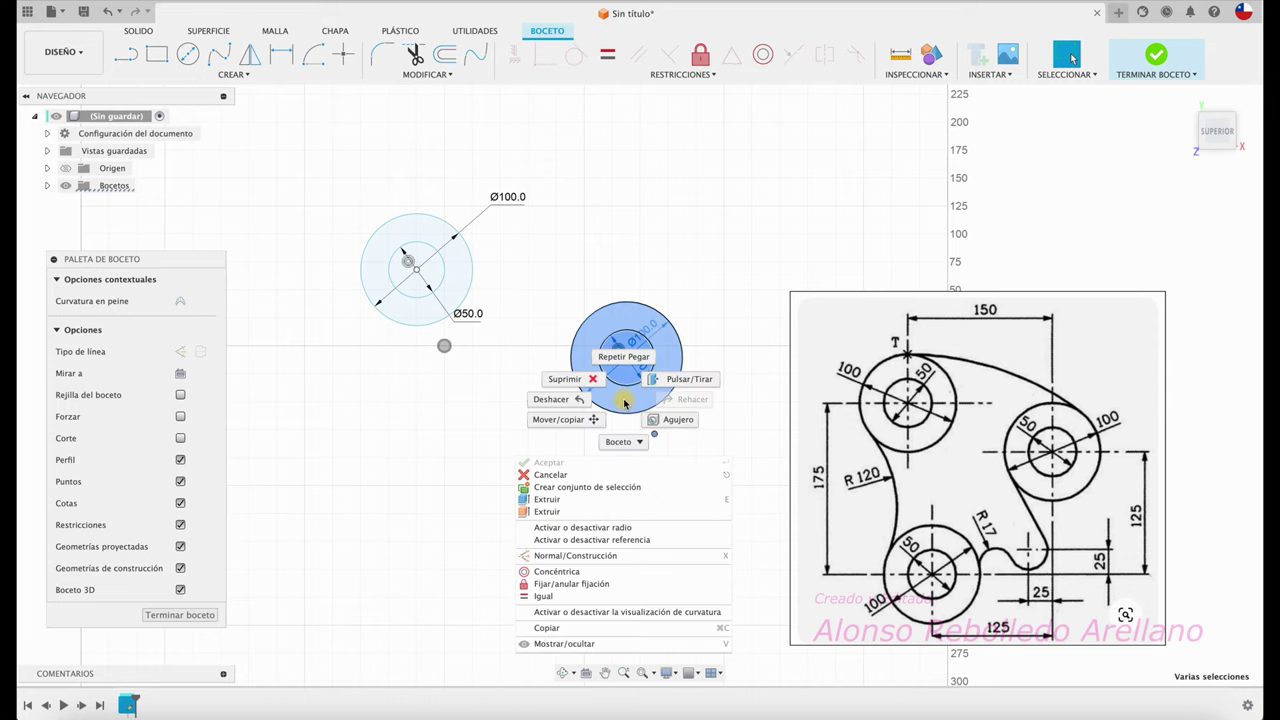
pyautogui.click(558, 628)
pyautogui.click(380, 452)
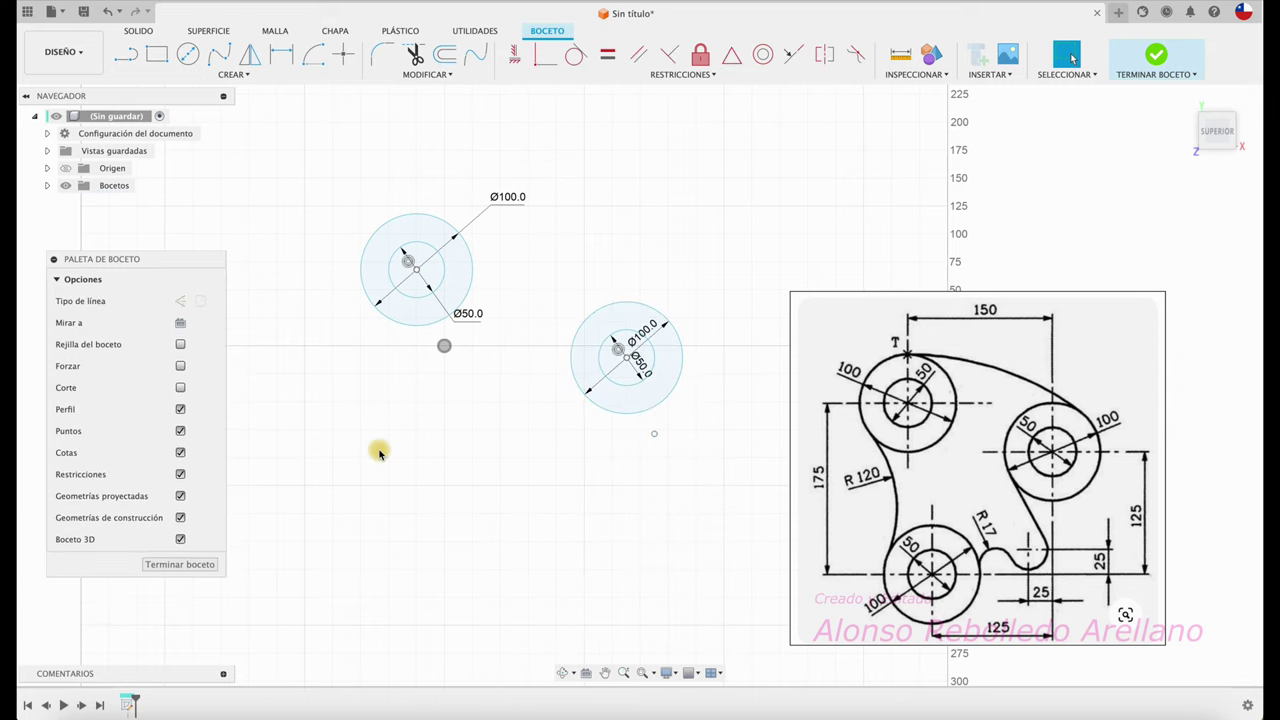
pyautogui.rightClick(380, 452)
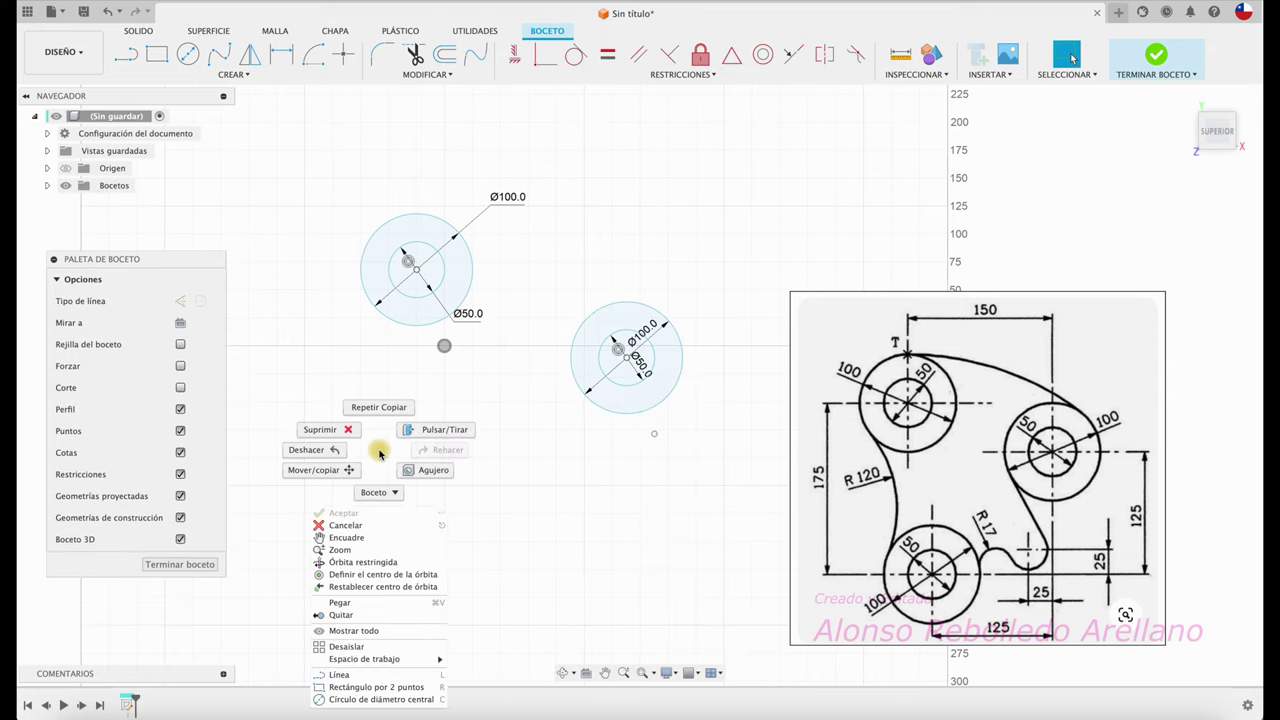
pyautogui.click(352, 603)
pyautogui.moveTo(645, 345); pyautogui.dragTo(463, 522)
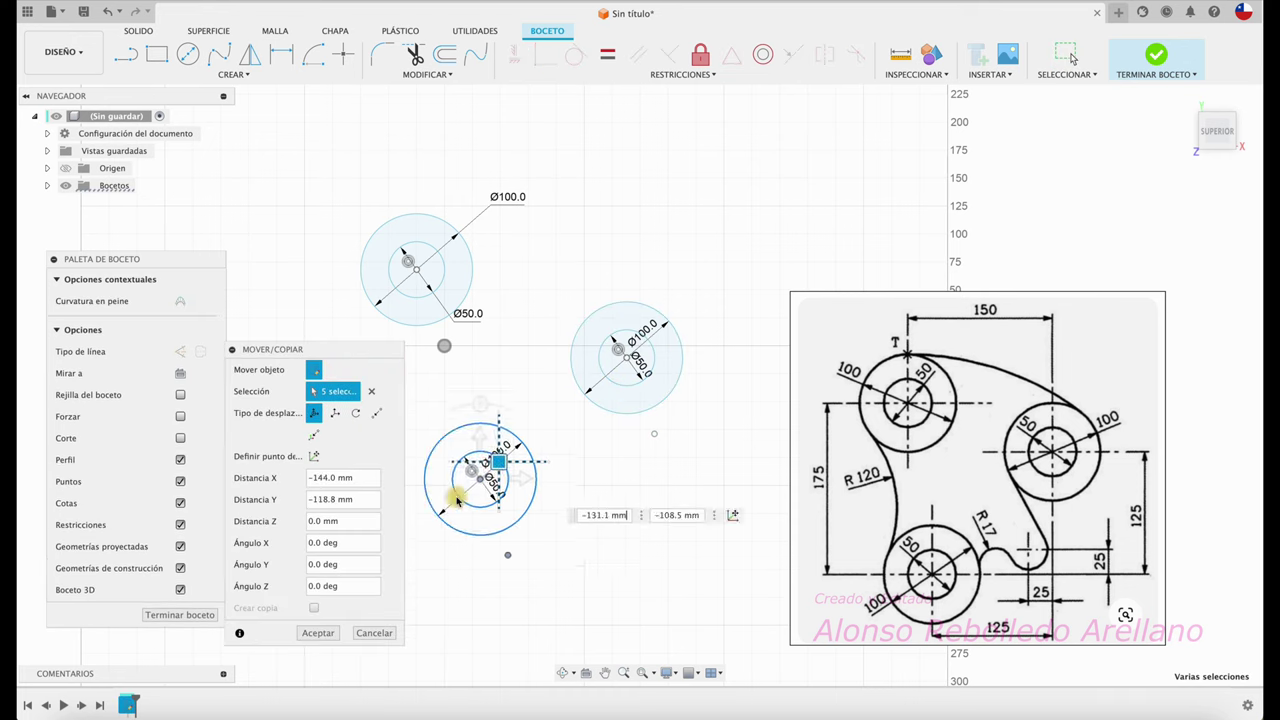
pyautogui.click(318, 632)
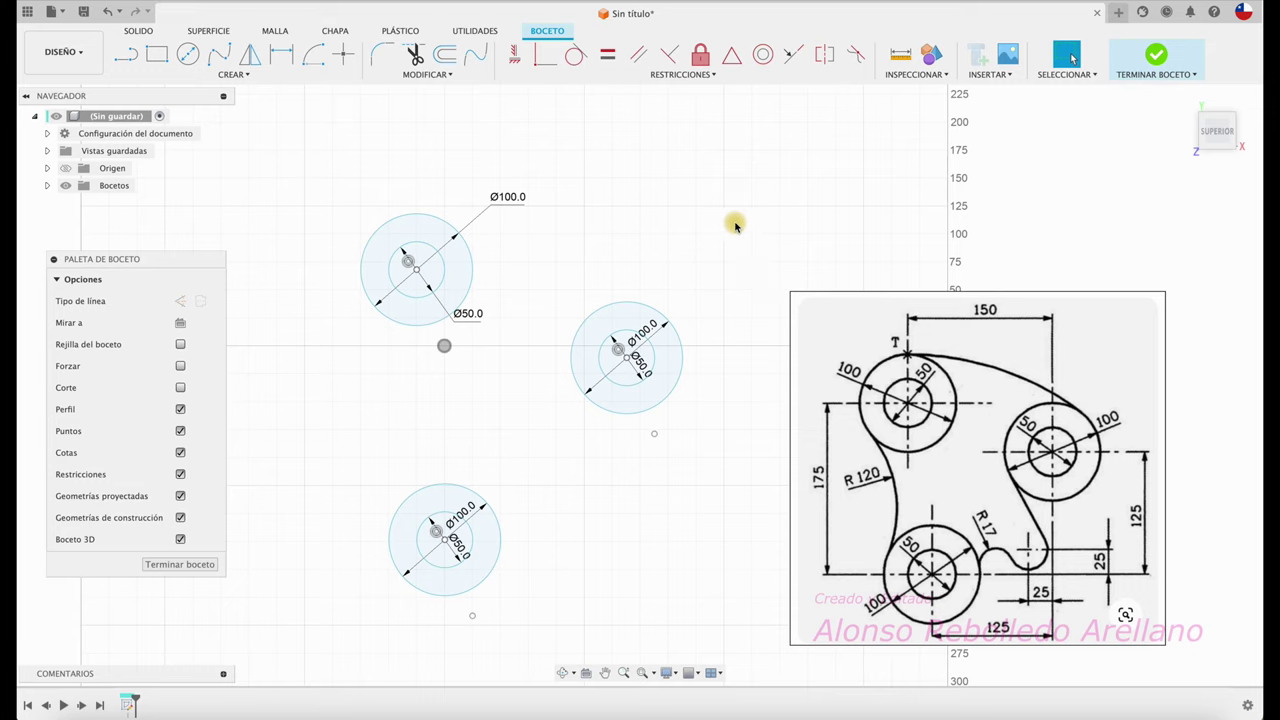
pyautogui.press('d')
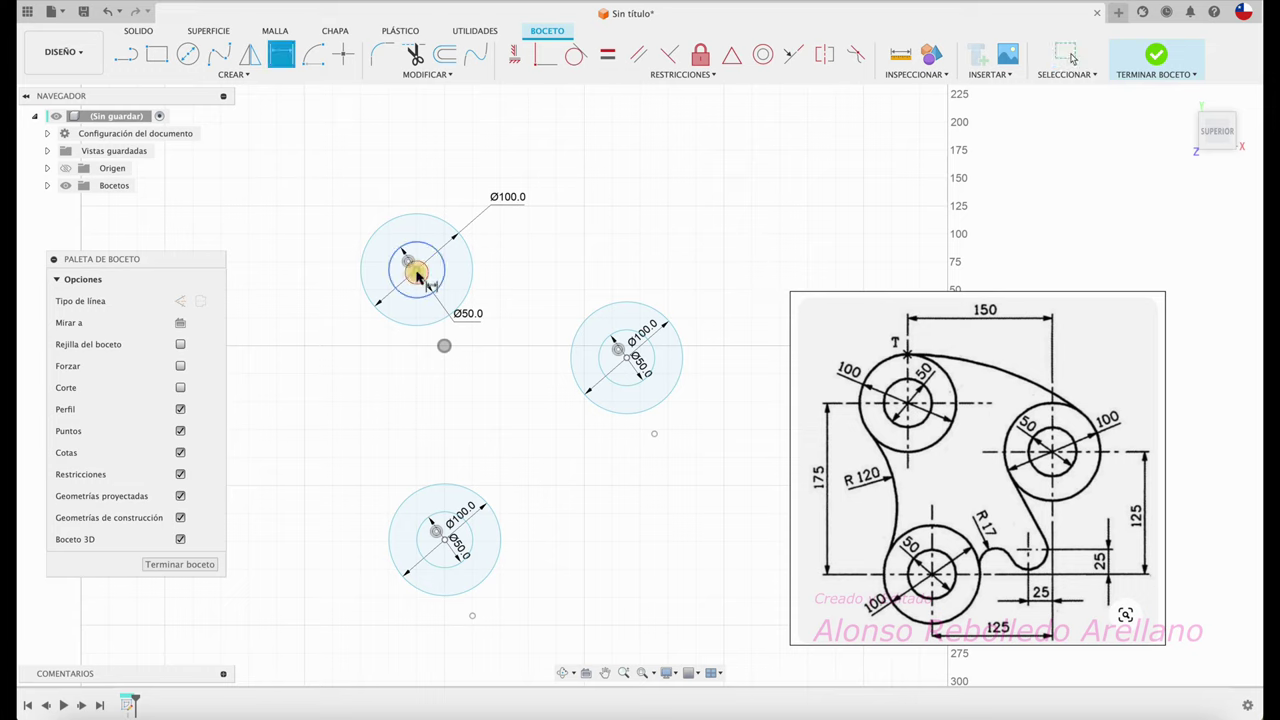
# Dimension the upper-left circle centre 150 horizontally from the right centre and 175 vertically from the lower centre.
pyautogui.click(416, 270)
pyautogui.click(626, 357)
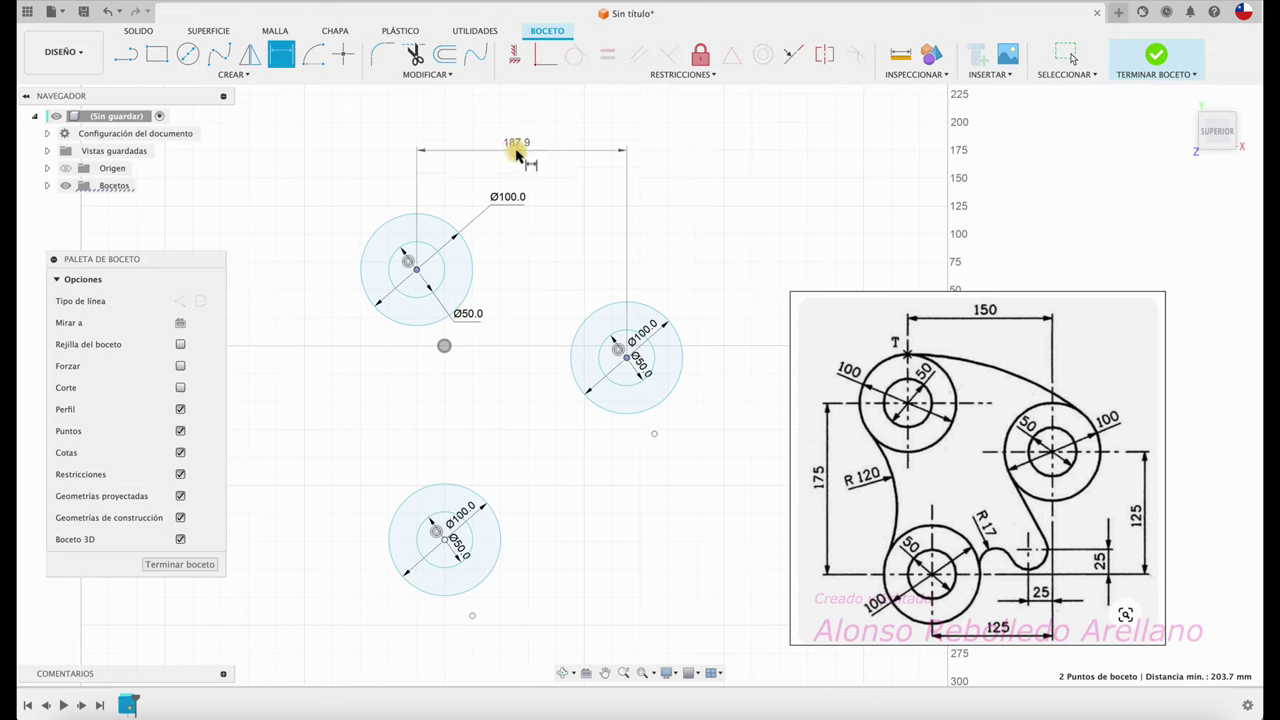
pyautogui.click(517, 152)
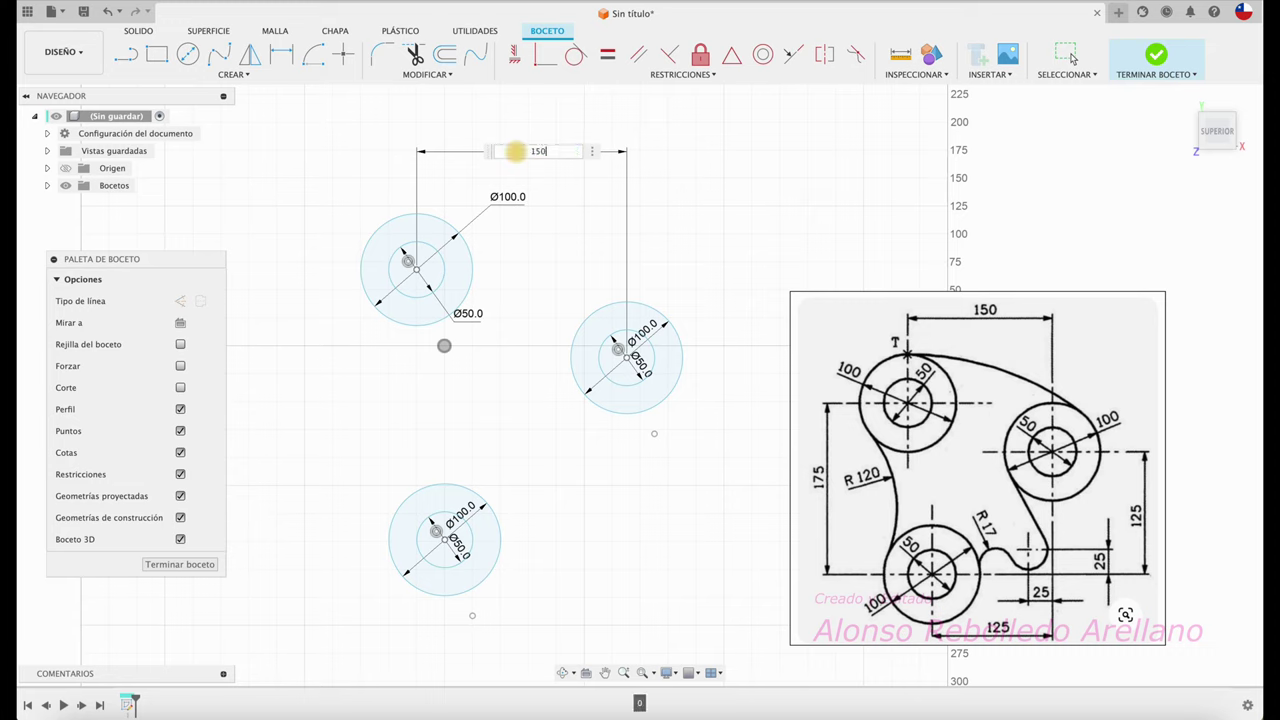
pyautogui.press('Return')
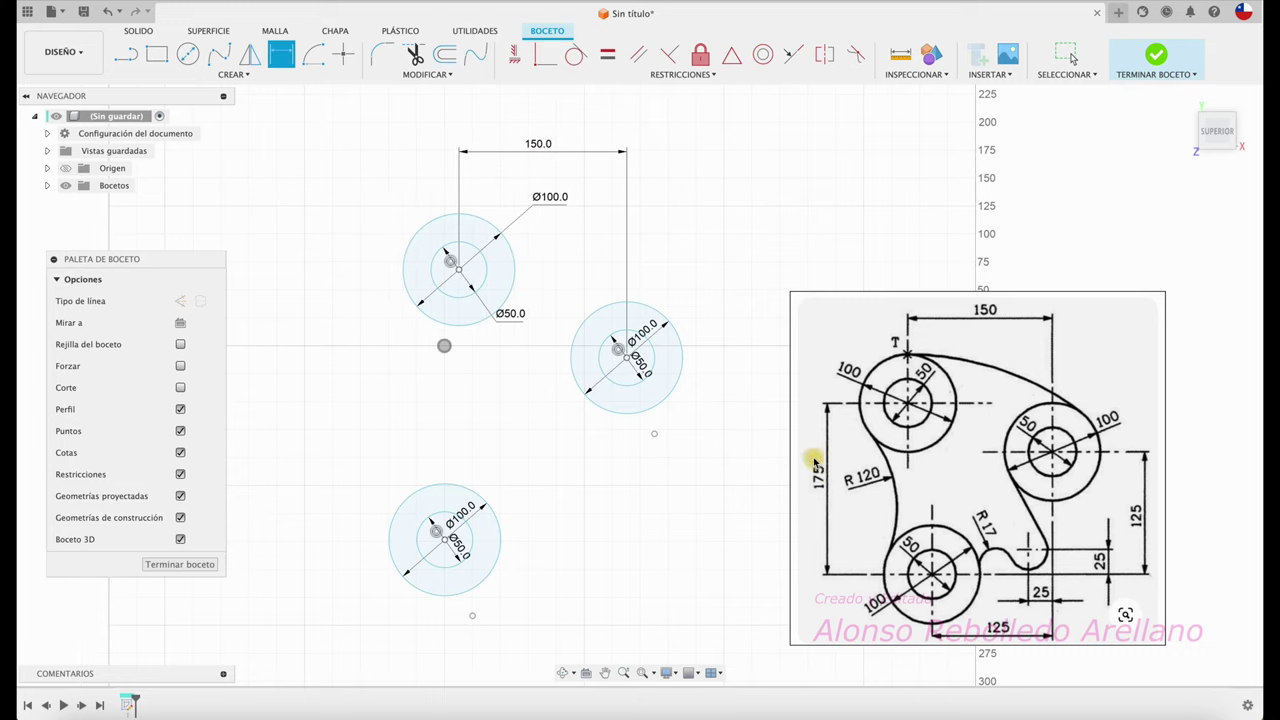
pyautogui.click(458, 268)
pyautogui.click(444, 538)
pyautogui.click(315, 420)
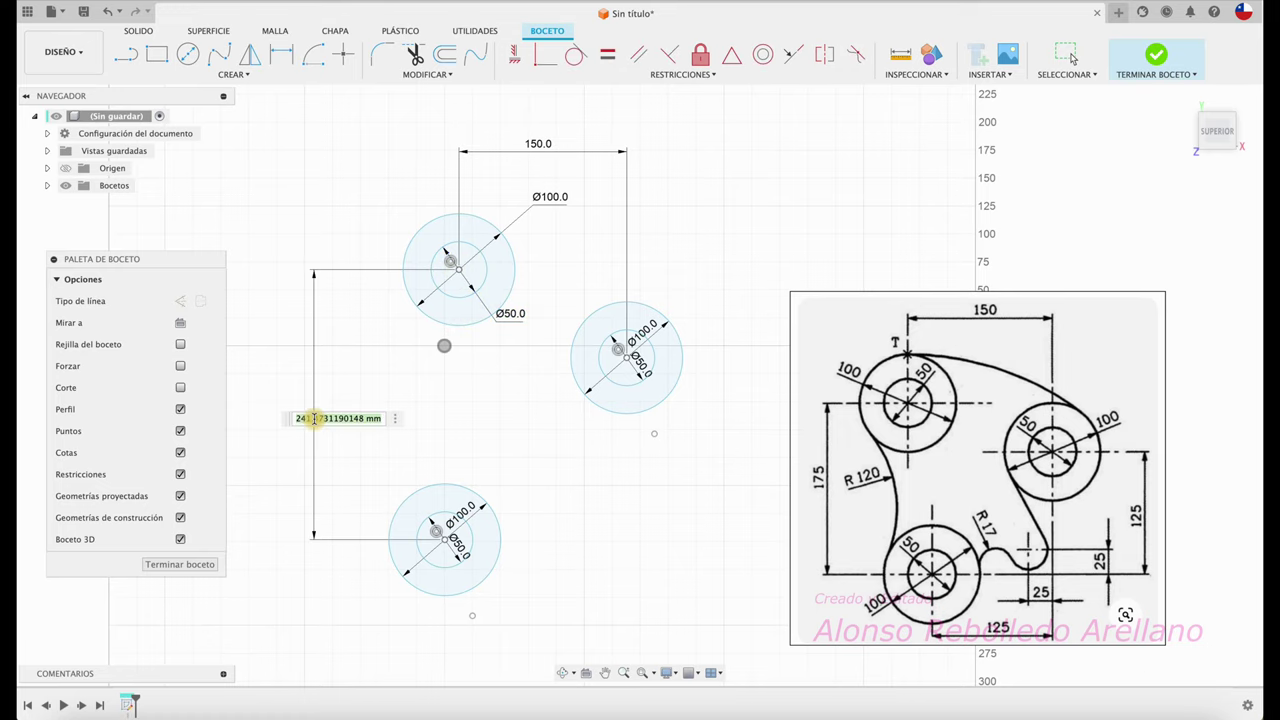
pyautogui.write('175')
pyautogui.press('Return')
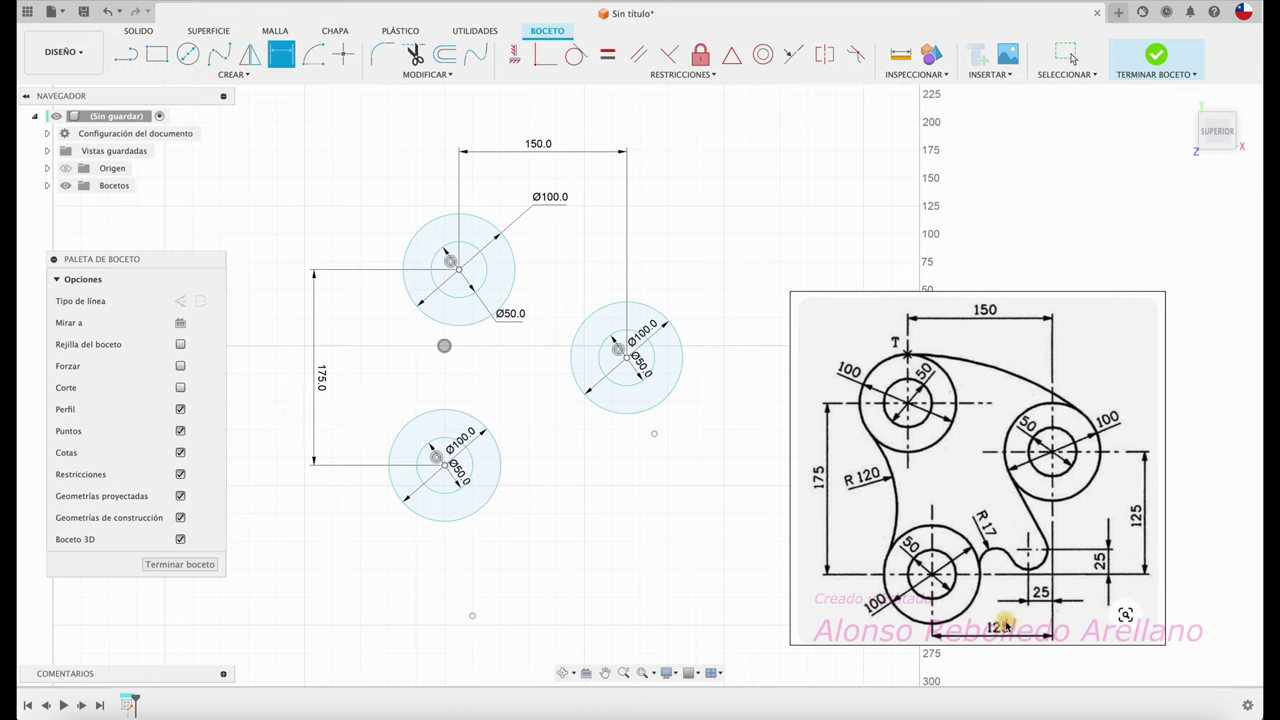
# Dimension the lower-to-right centre spacing as 125 horizontal and 125 vertical, then fit the view.
pyautogui.click(445, 464)
pyautogui.click(627, 355)
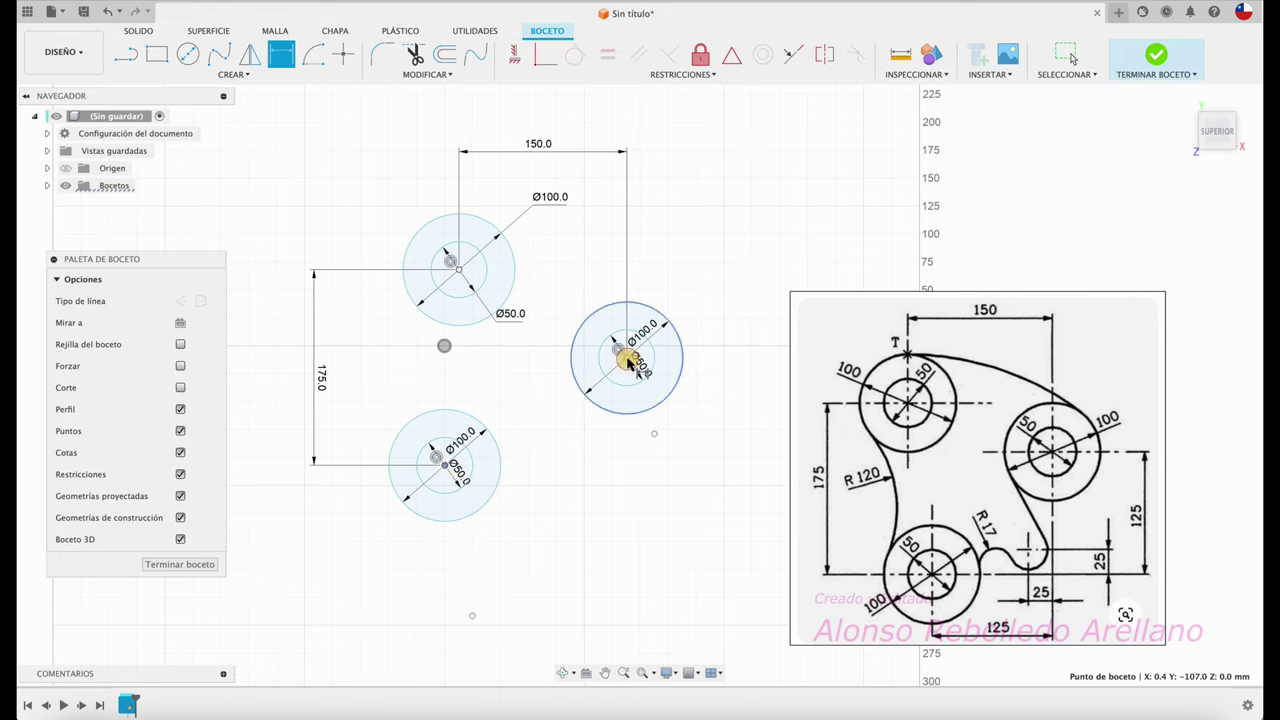
pyautogui.click(525, 590)
pyautogui.write('125')
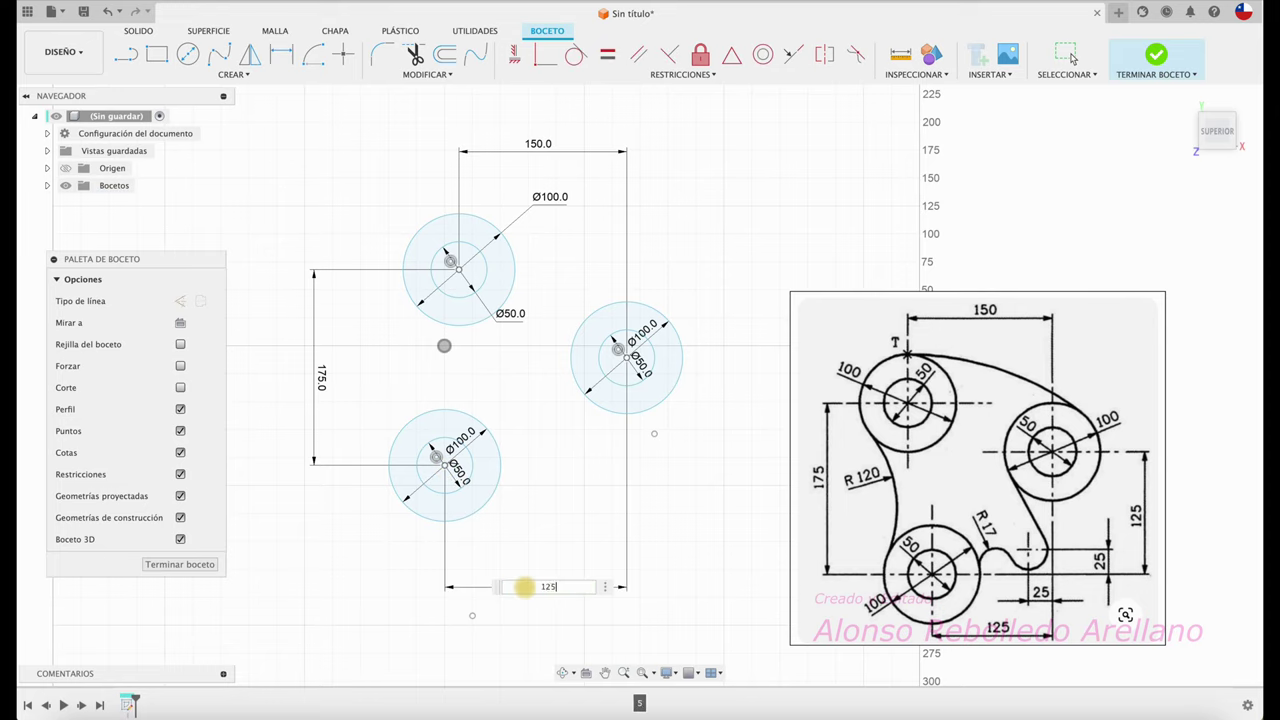
pyautogui.press('Return')
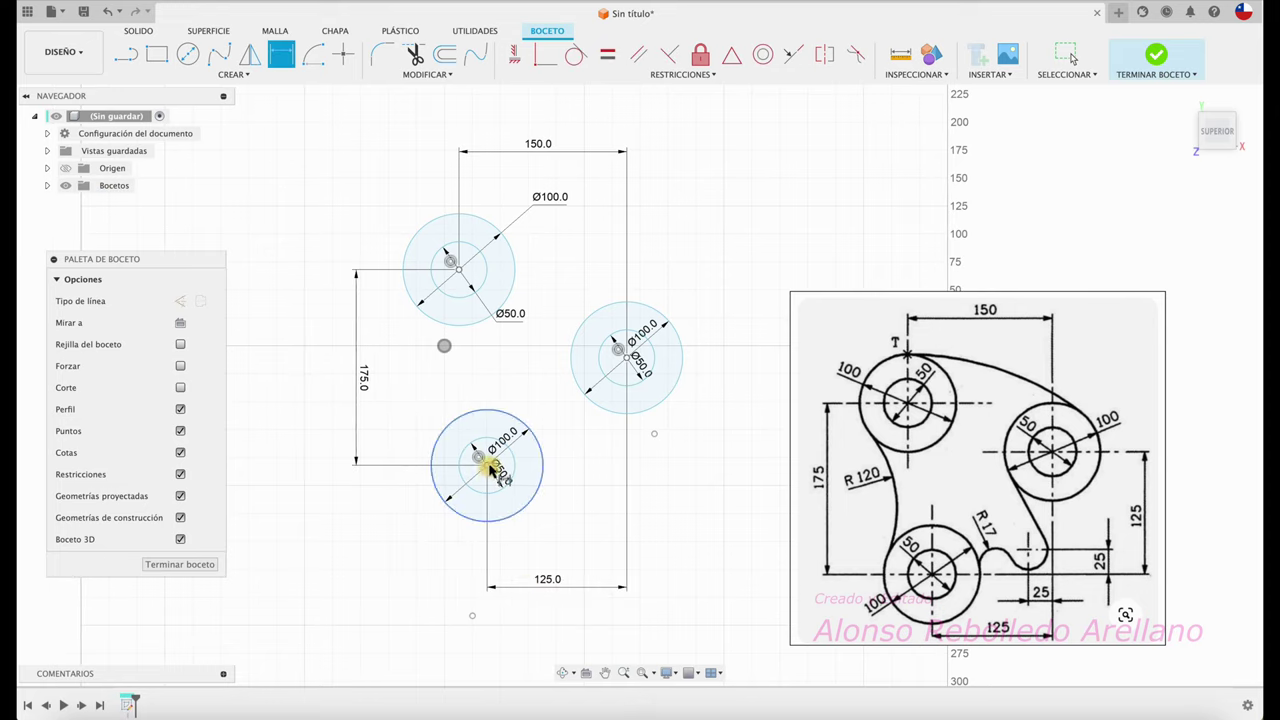
pyautogui.click(487, 465)
pyautogui.click(619, 349)
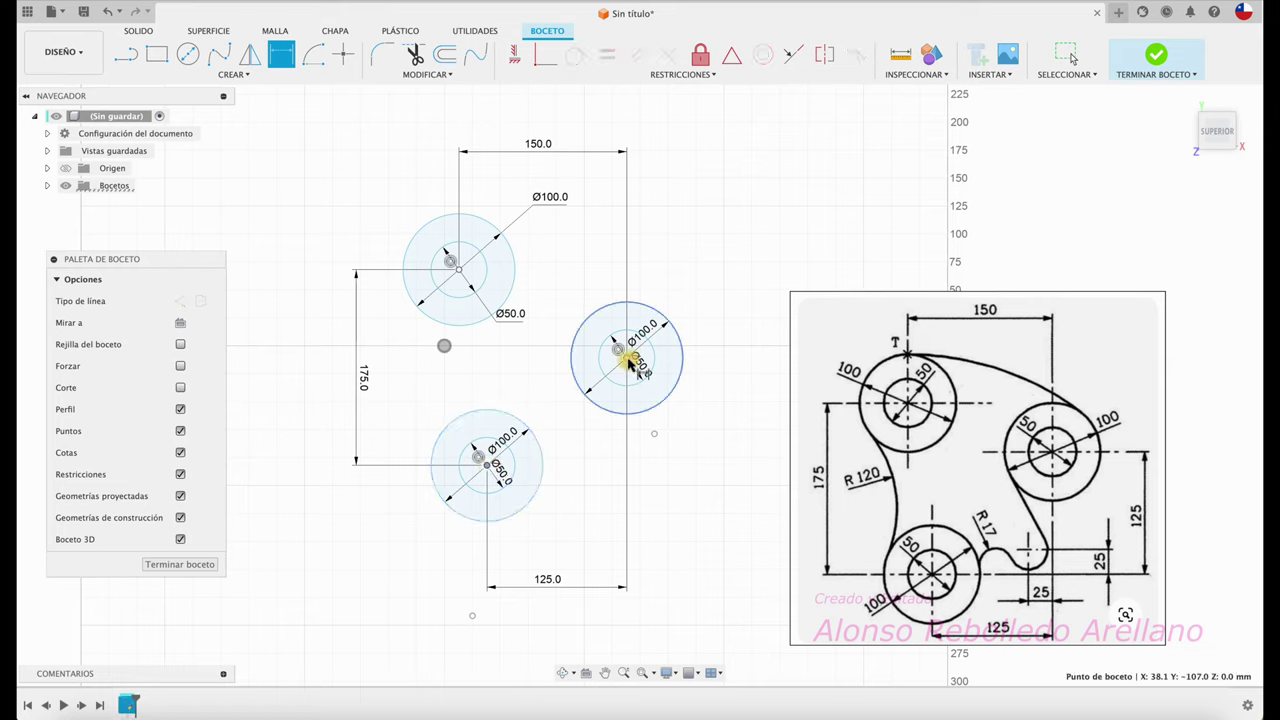
pyautogui.click(749, 407)
pyautogui.write('125')
pyautogui.press('Return')
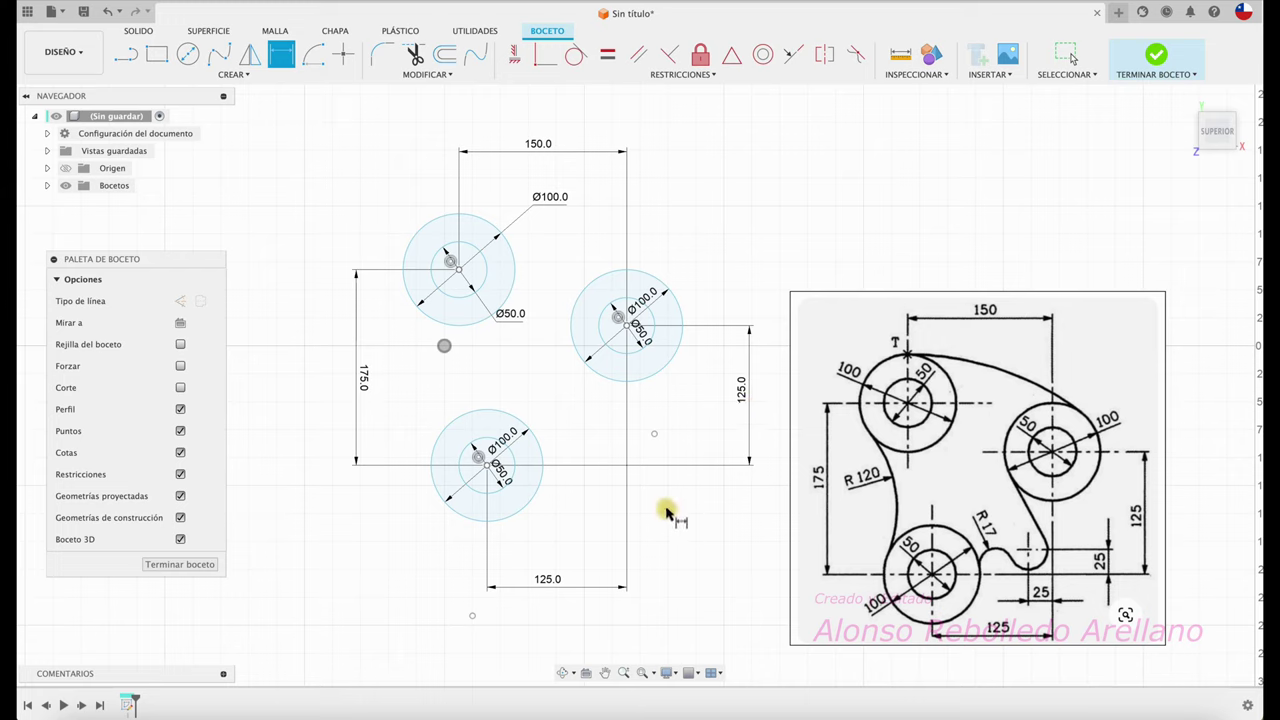
pyautogui.press('Escape')
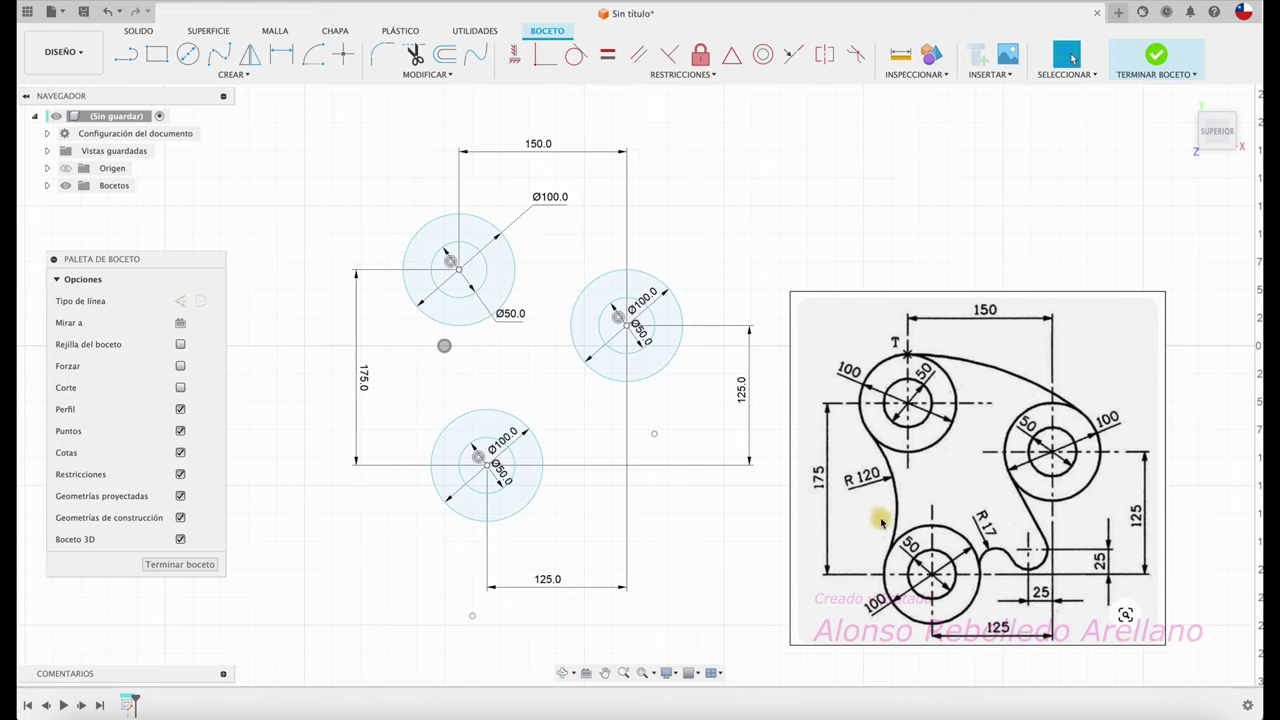
pyautogui.hscroll(-2, 612, 502)
pyautogui.hscroll(-3, 612, 502)
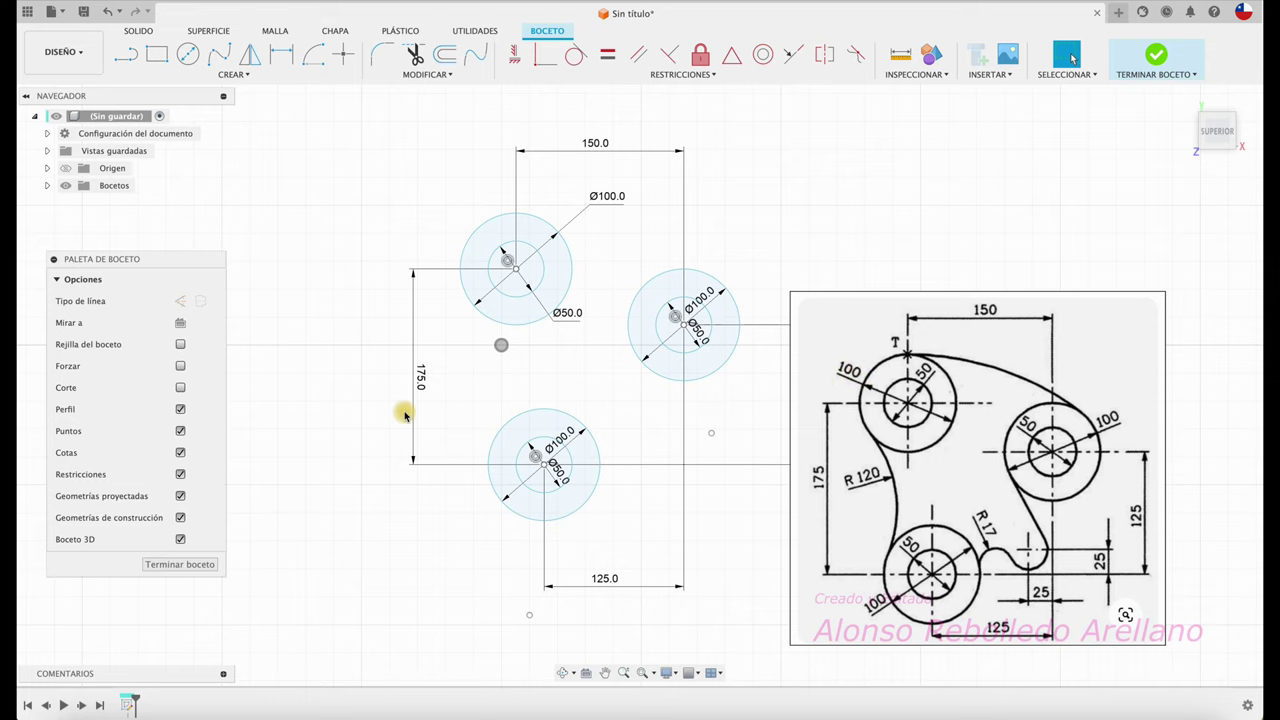
pyautogui.press('F6')
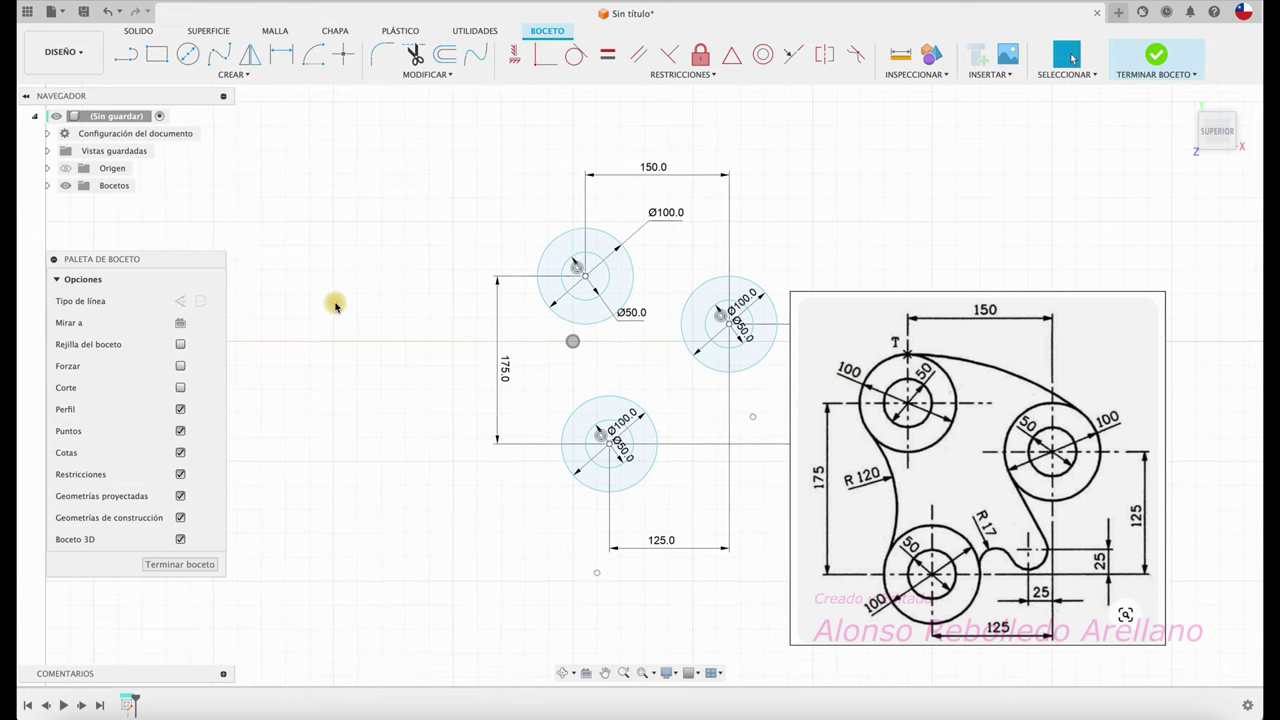
# Draw a centre-point arc from the upper-left circle centre, sweeping left, and make it construction.
pyautogui.click(316, 57)
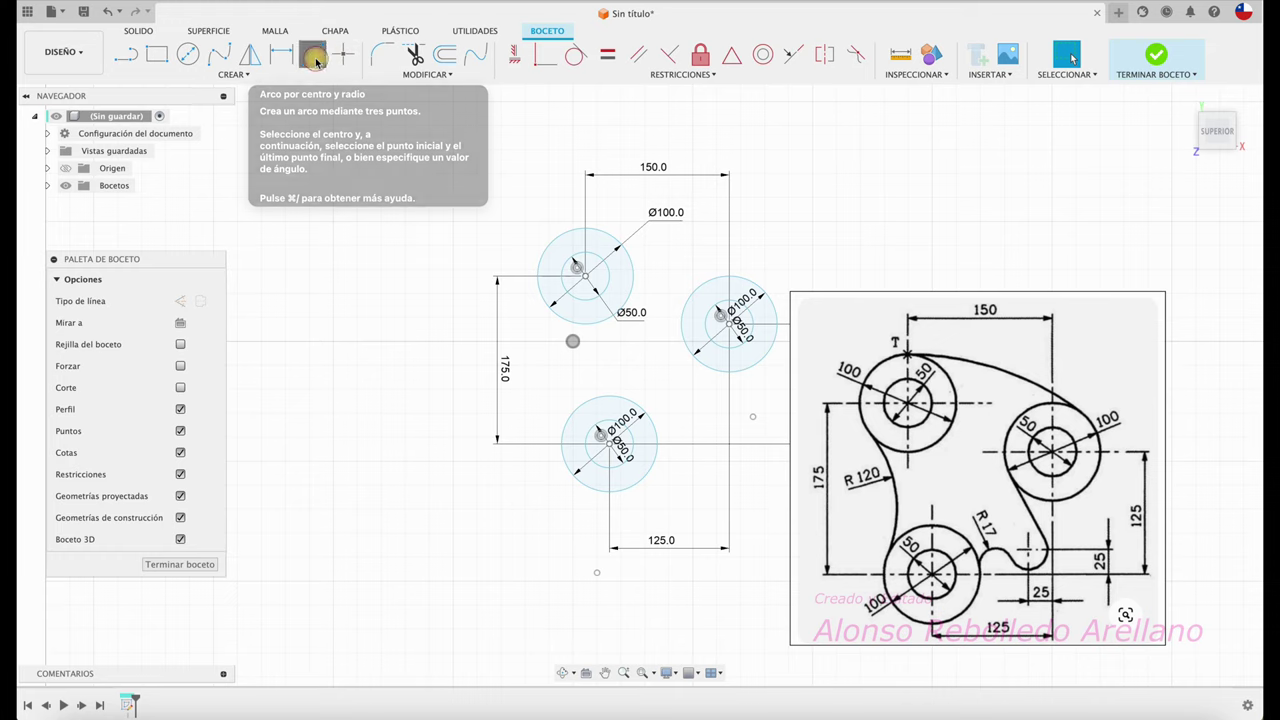
pyautogui.click(577, 268)
pyautogui.click(298, 350)
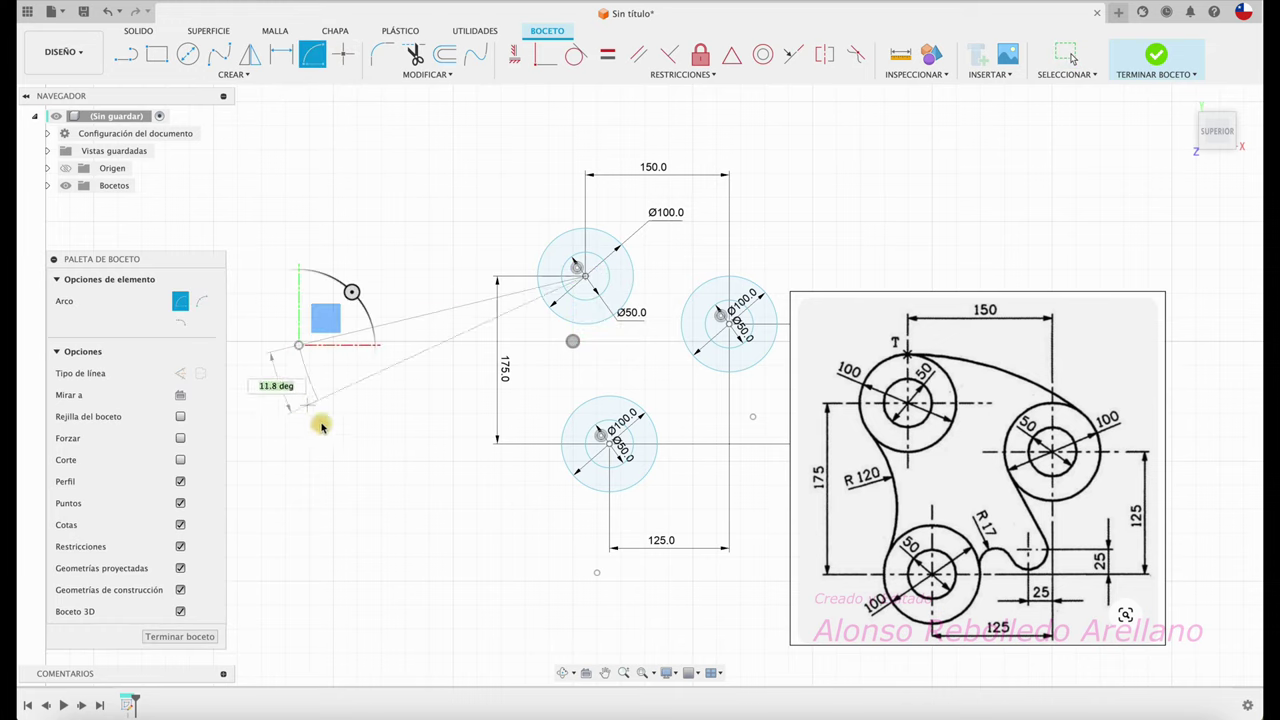
pyautogui.click(388, 491)
pyautogui.press('Escape')
pyautogui.click(345, 448)
pyautogui.click(177, 345)
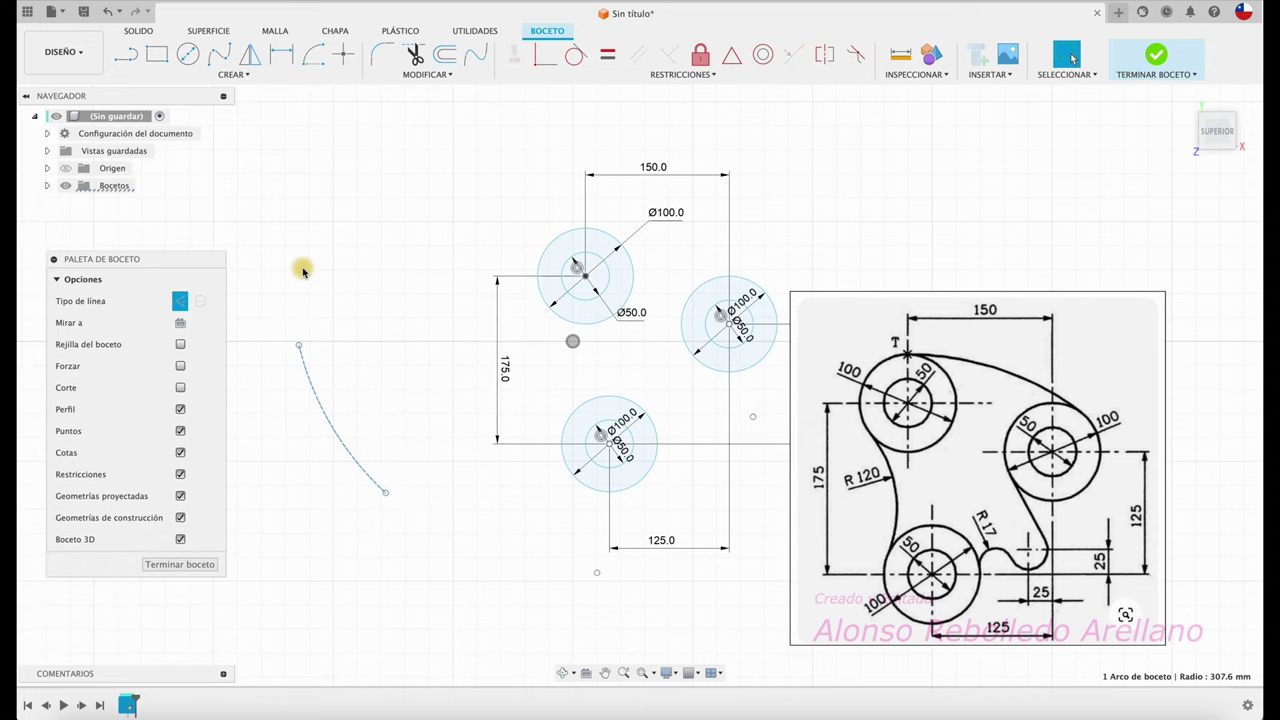
# Dimension the construction arc's radius as 120+50, giving R170.
pyautogui.press('d')
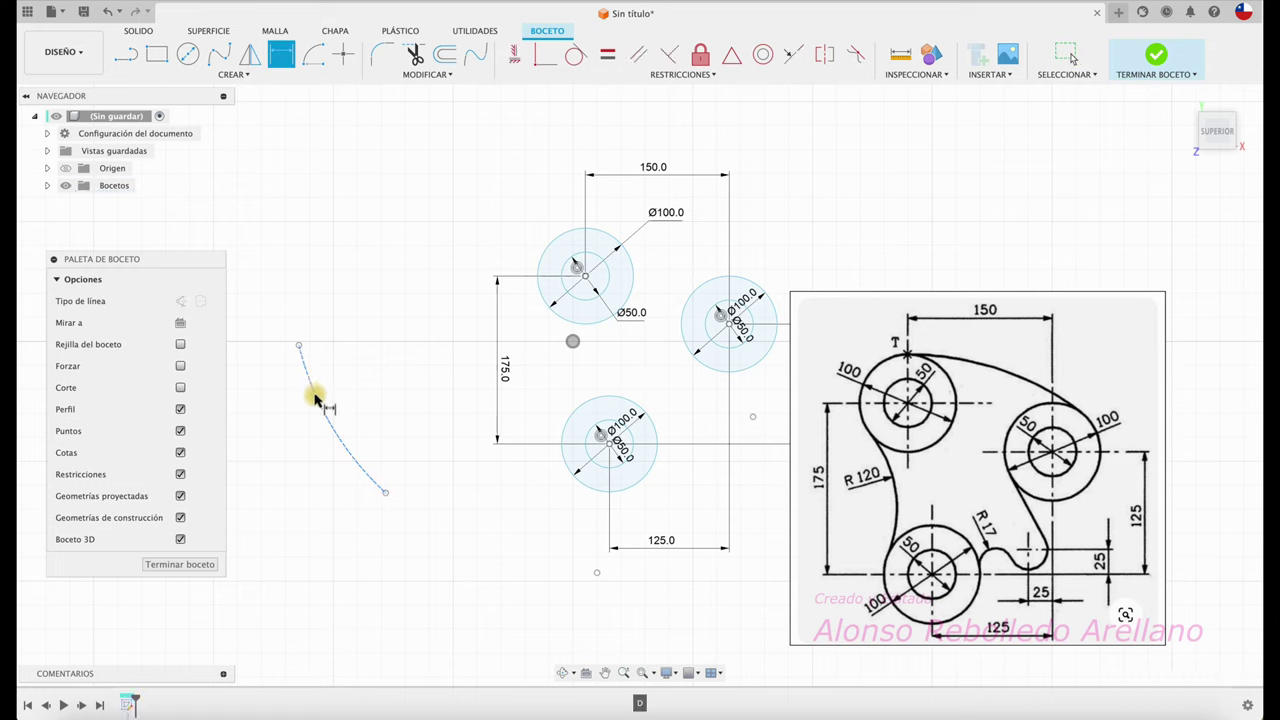
pyautogui.click(316, 393)
pyautogui.click(387, 392)
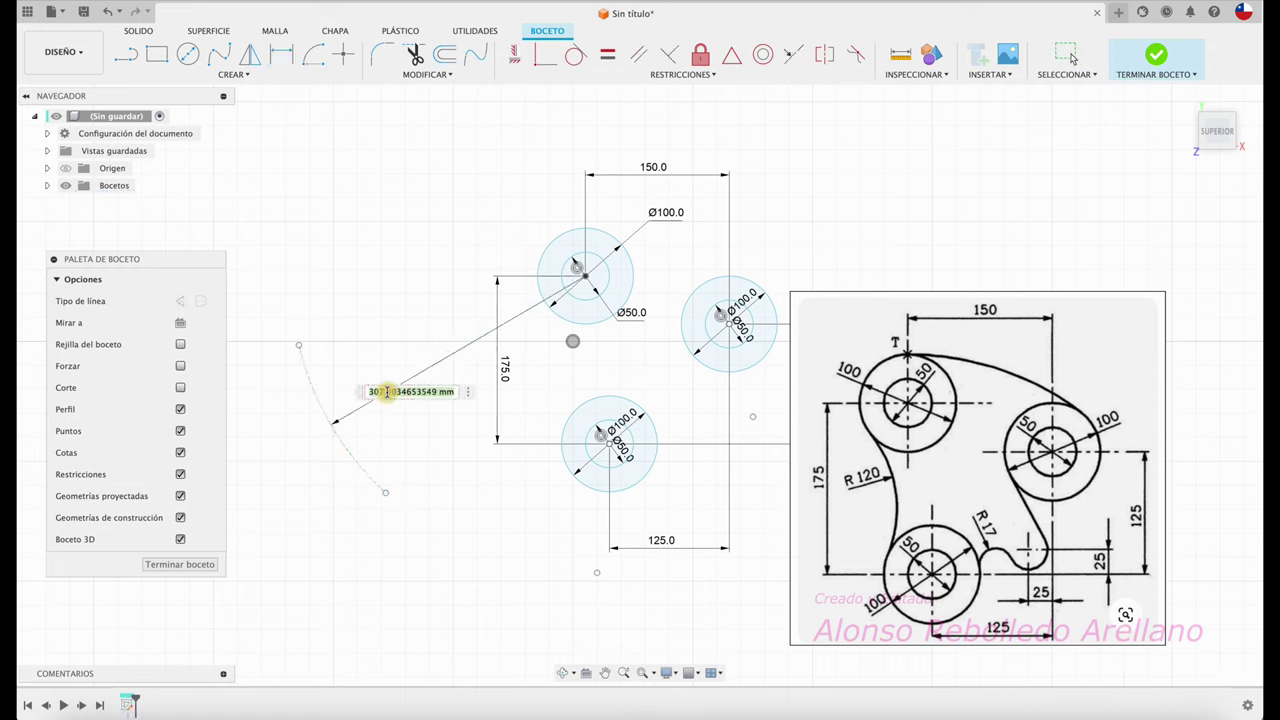
pyautogui.write('120+50')
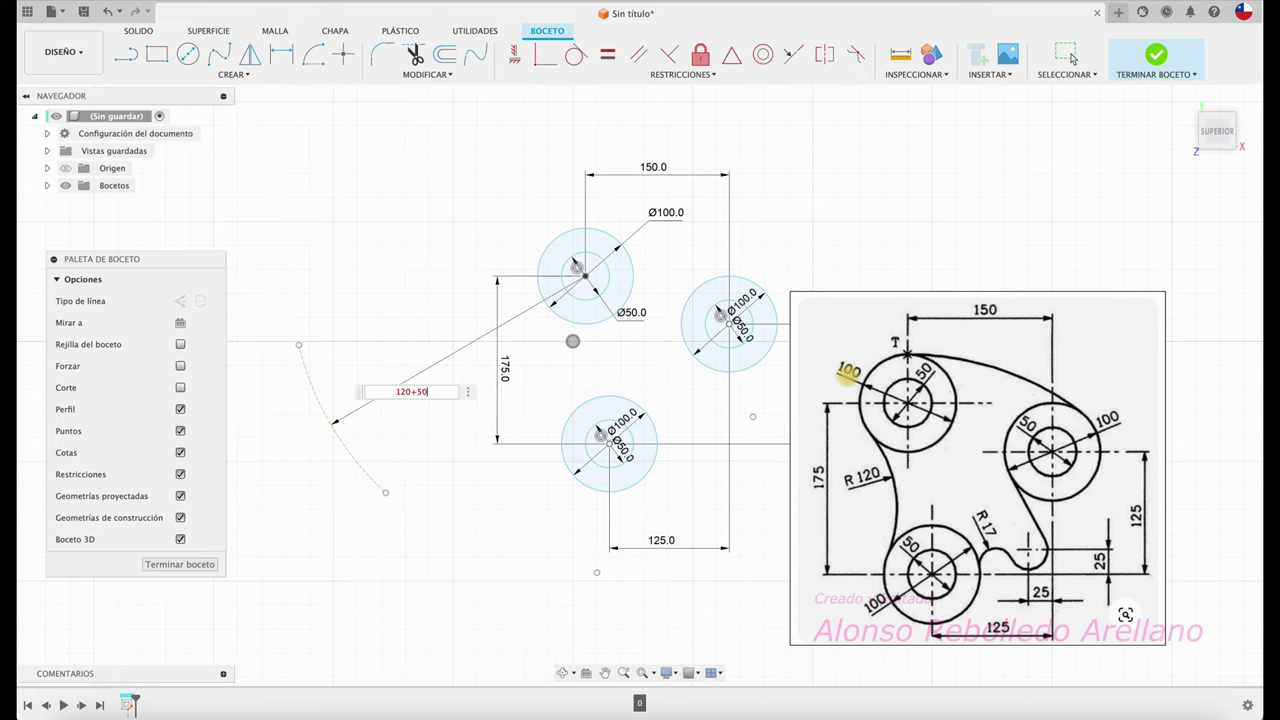
pyautogui.press('Return')
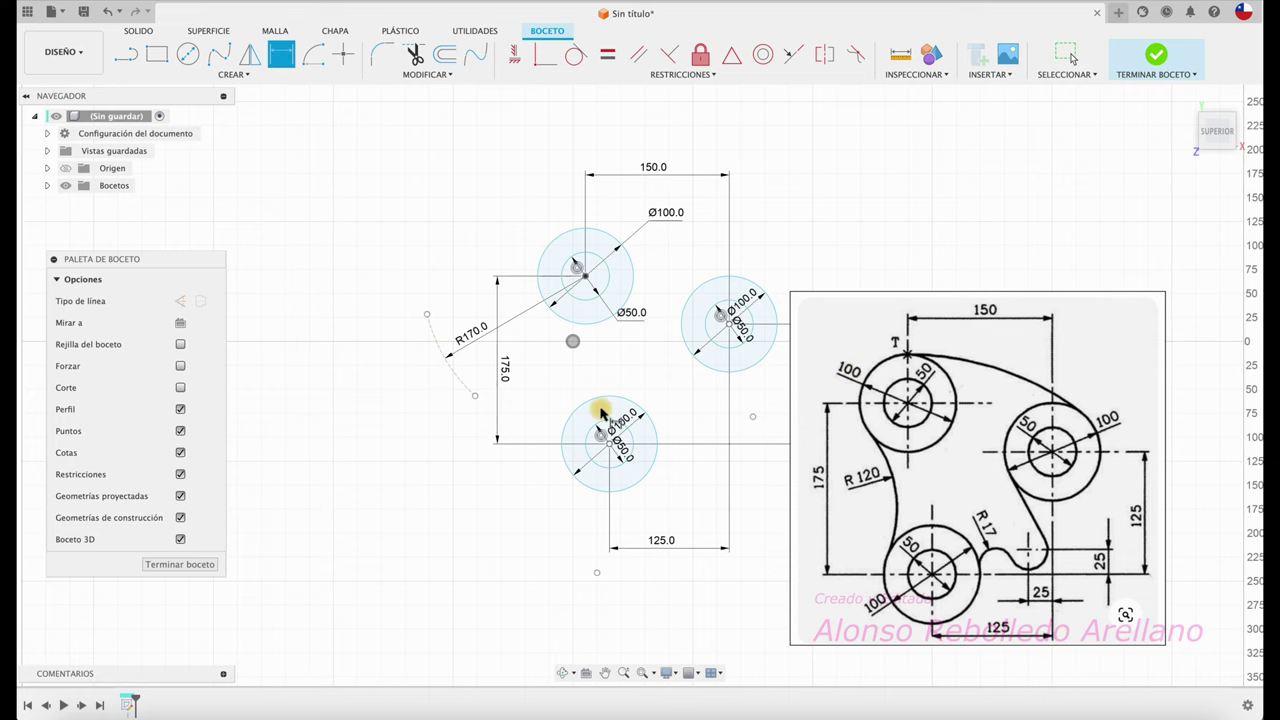
pyautogui.scroll(2, 601, 412)
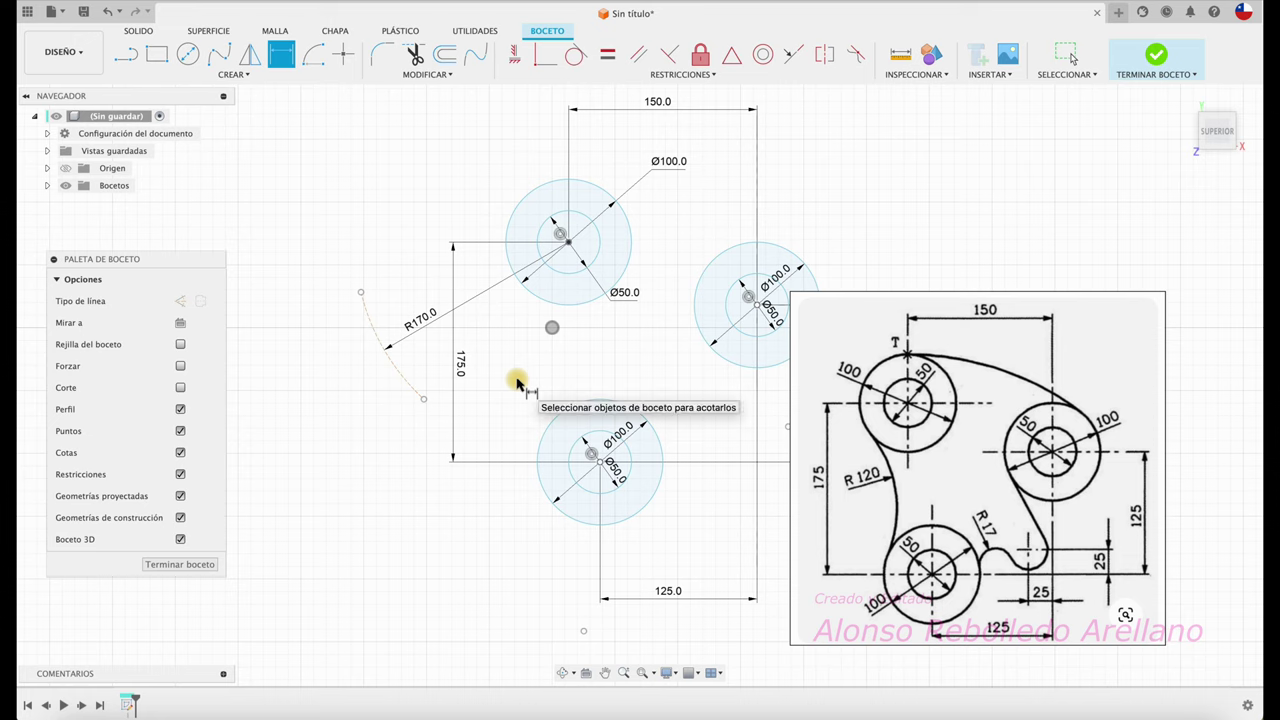
# Draw a centre-point arc from the lower circle centre and make it construction geometry.
pyautogui.scroll(1, 514, 377)
pyautogui.click(316, 62)
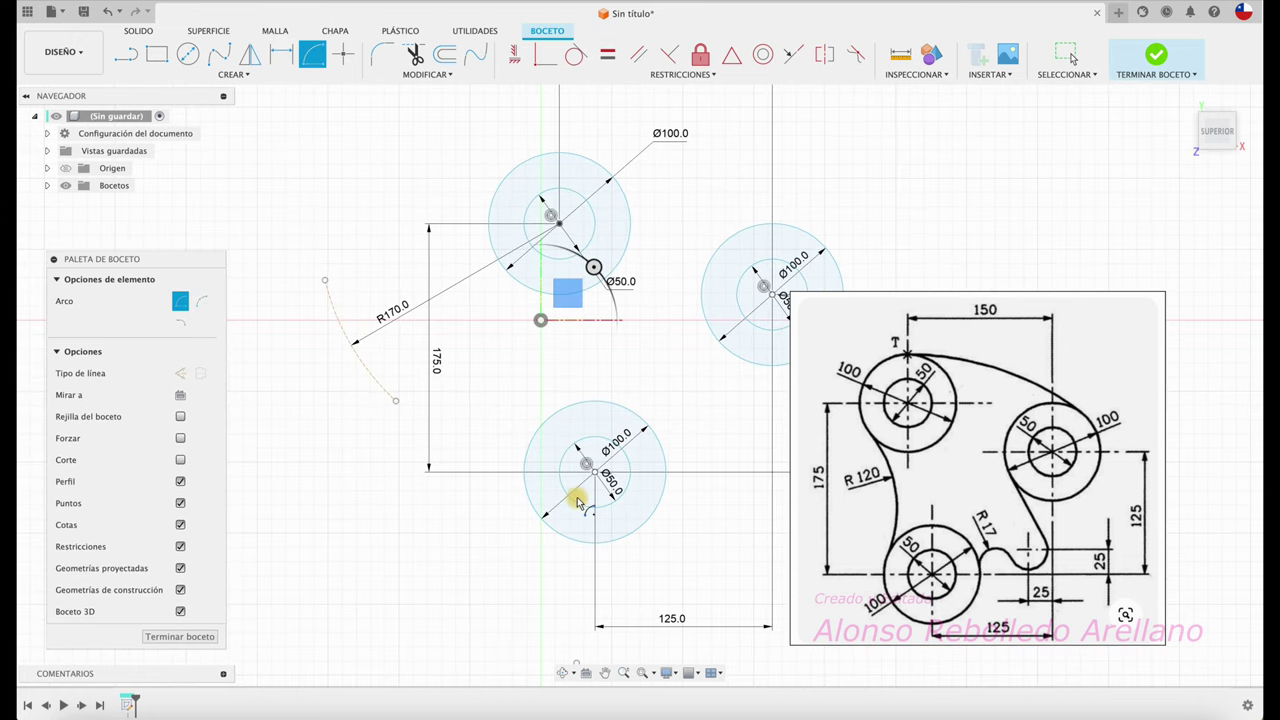
pyautogui.click(588, 465)
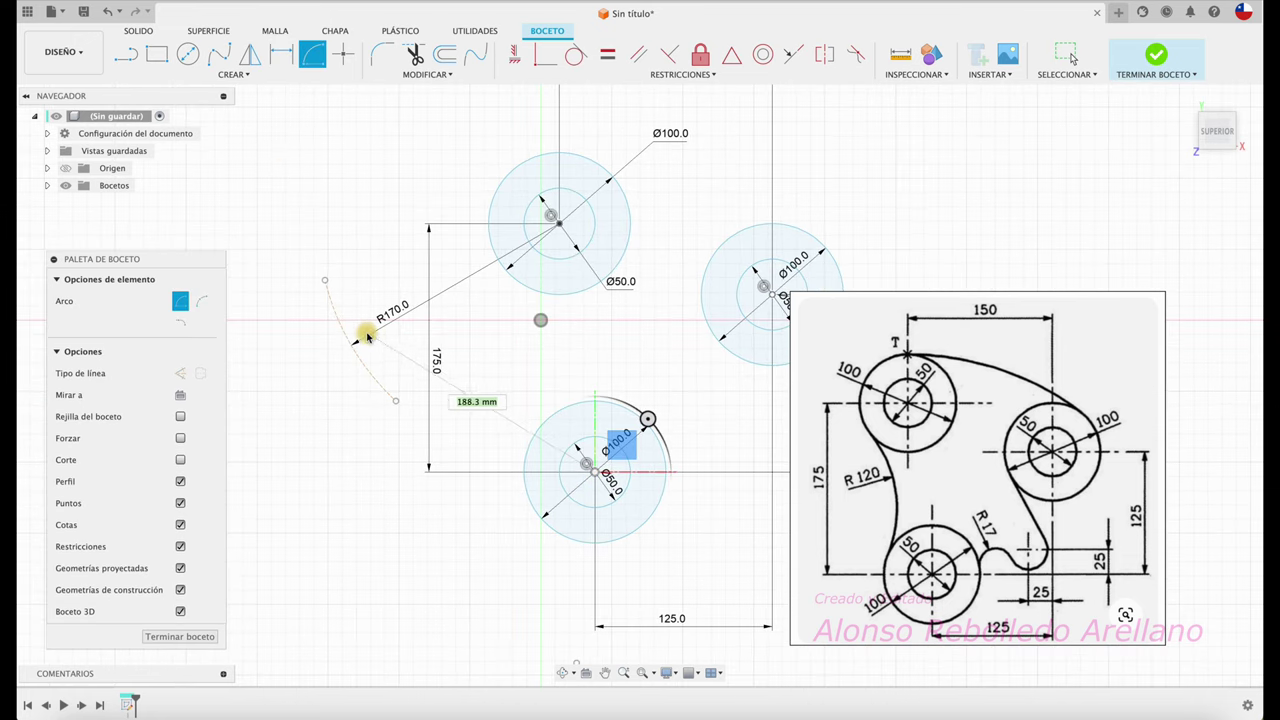
pyautogui.press('Escape')
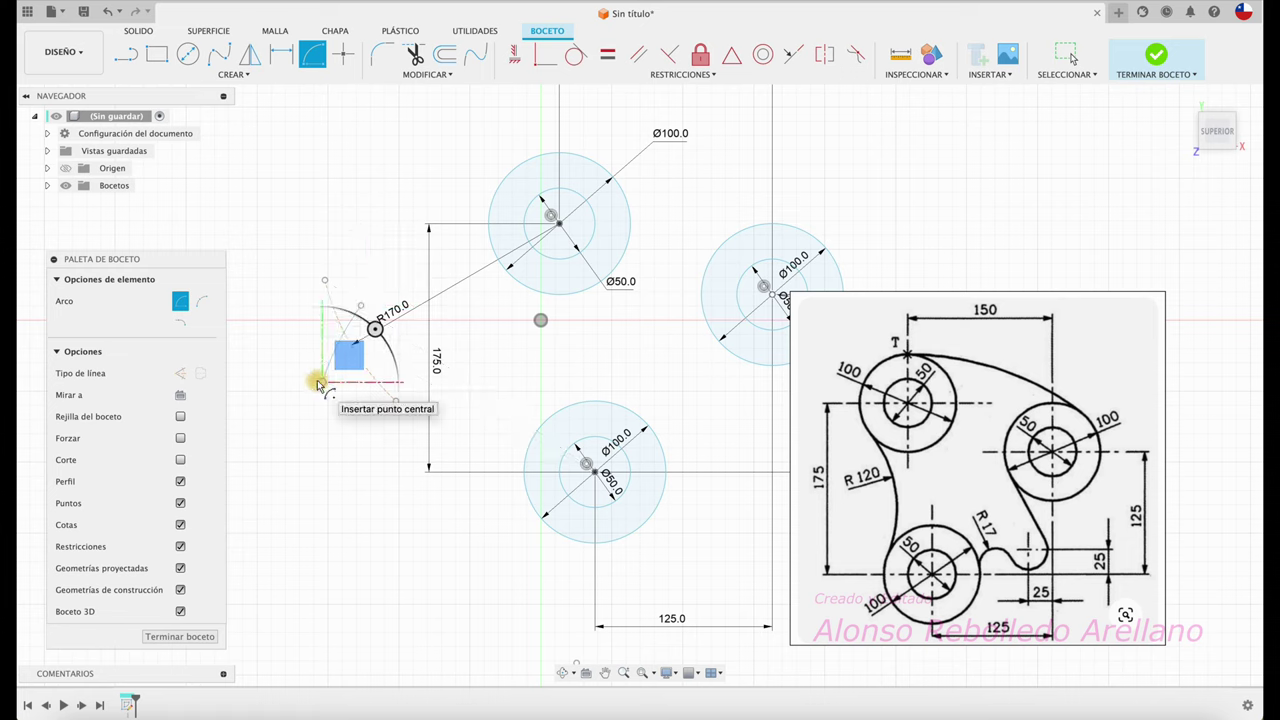
pyautogui.press('Escape')
pyautogui.click(180, 301)
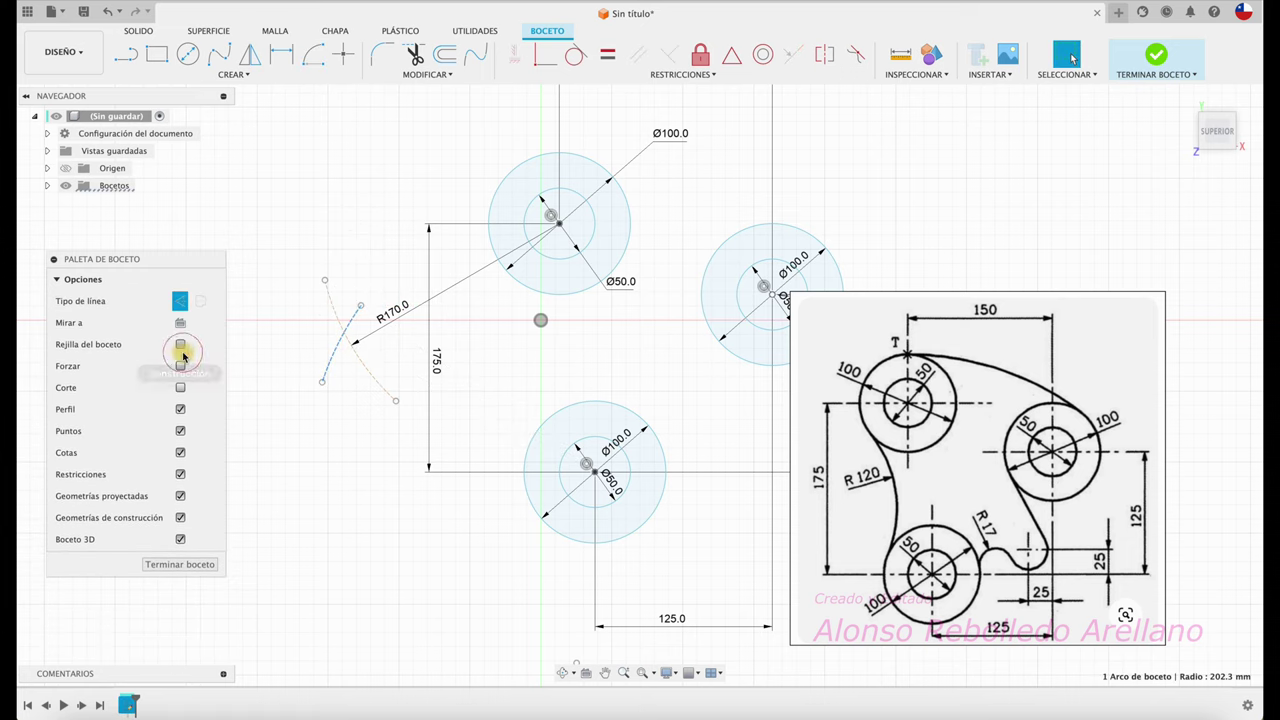
pyautogui.click(337, 366)
# Dimension the second construction arc's radius to 170.
pyautogui.press('d')
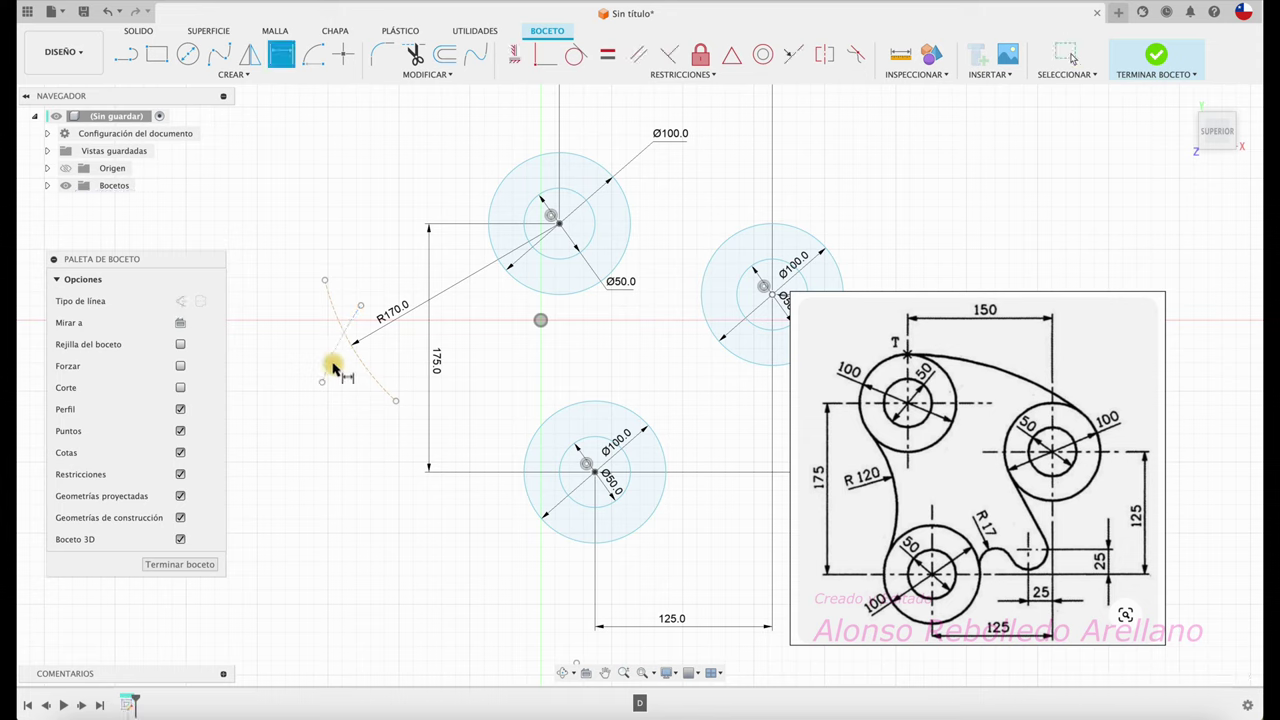
pyautogui.click(334, 360)
pyautogui.click(362, 468)
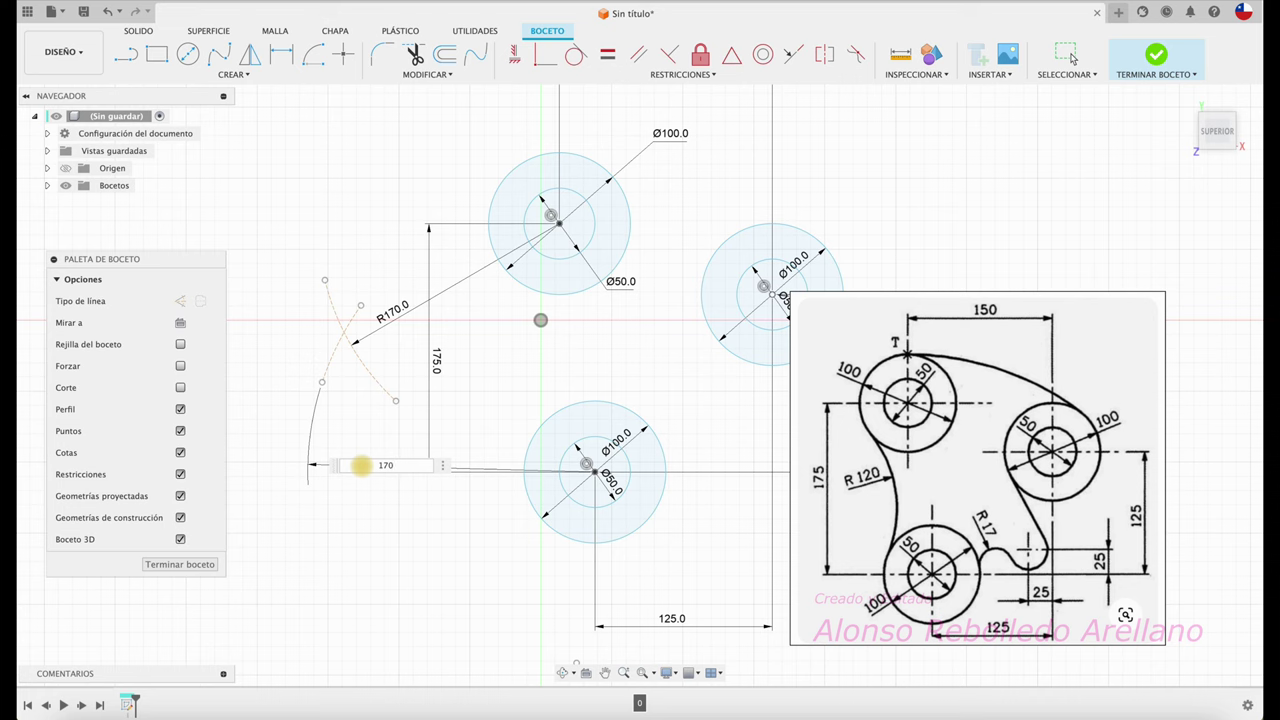
pyautogui.press('Return')
pyautogui.press('Escape')
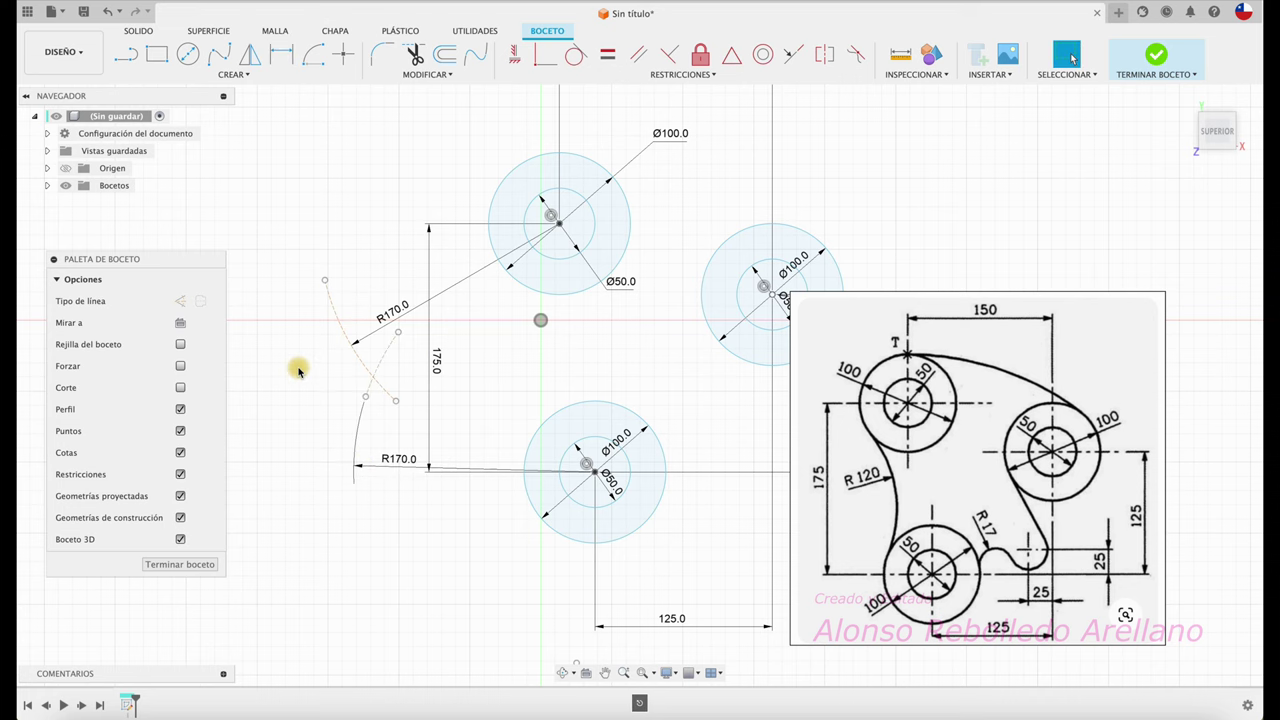
pyautogui.scroll(3, 298, 370)
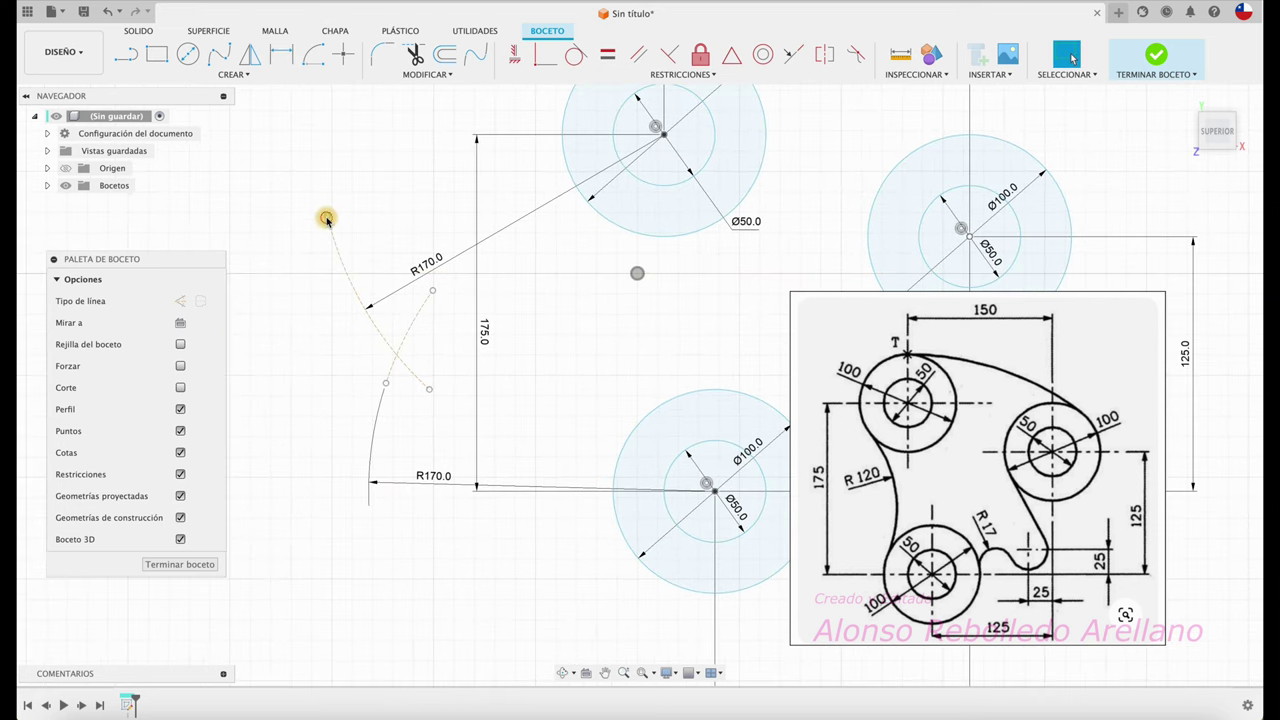
# Extend the first arc toward the crossing and place a point where the two R170 arcs intersect.
pyautogui.click(327, 219)
pyautogui.click(365, 320)
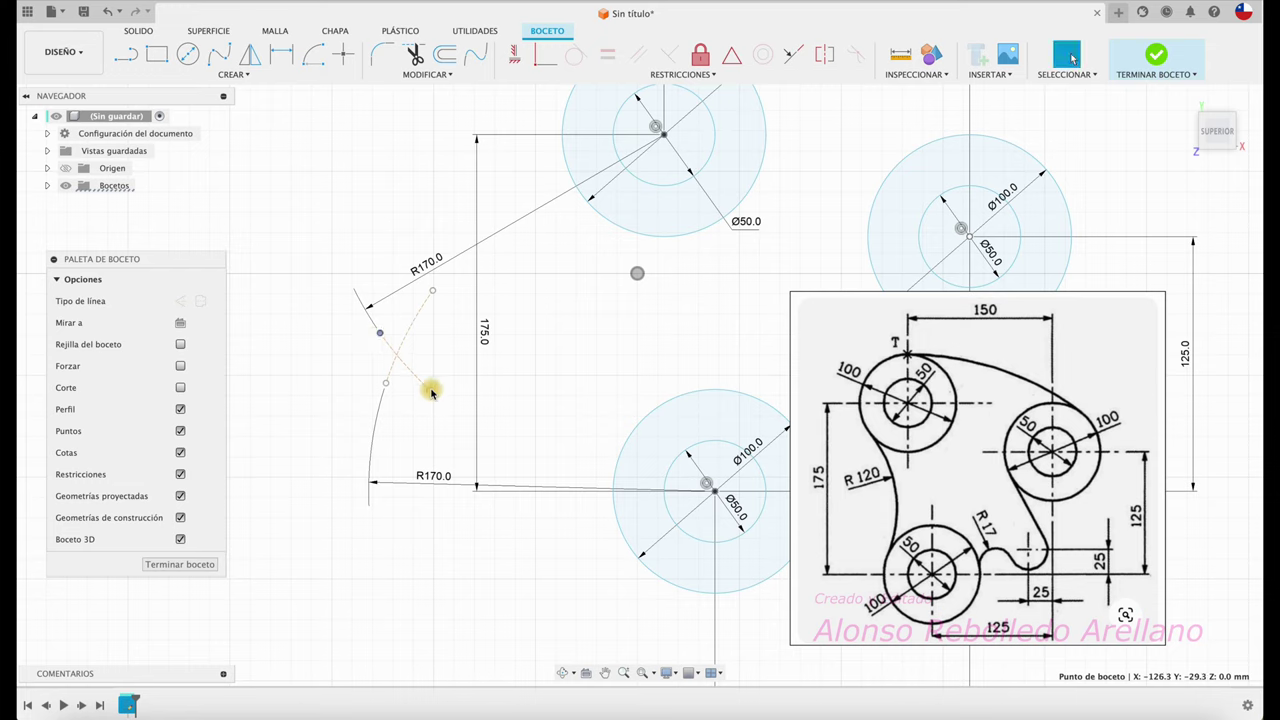
pyautogui.moveTo(435, 293); pyautogui.dragTo(405, 336)
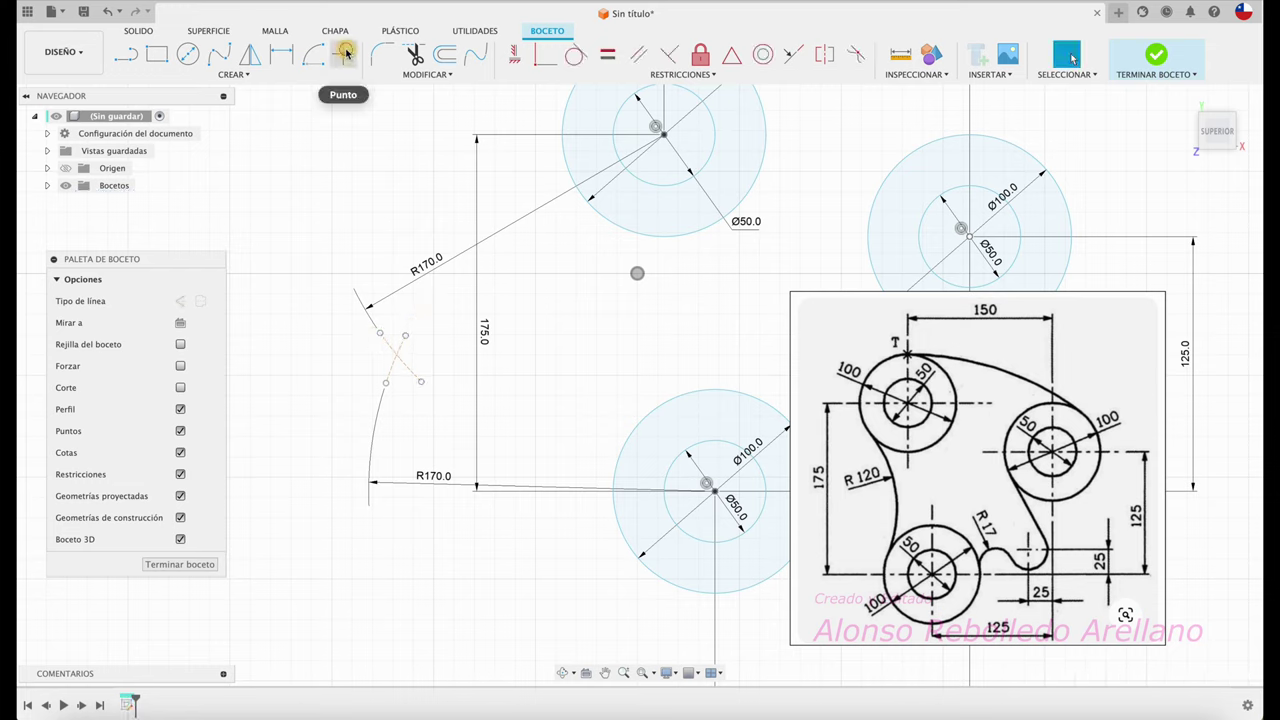
pyautogui.click(343, 54)
pyautogui.click(397, 360)
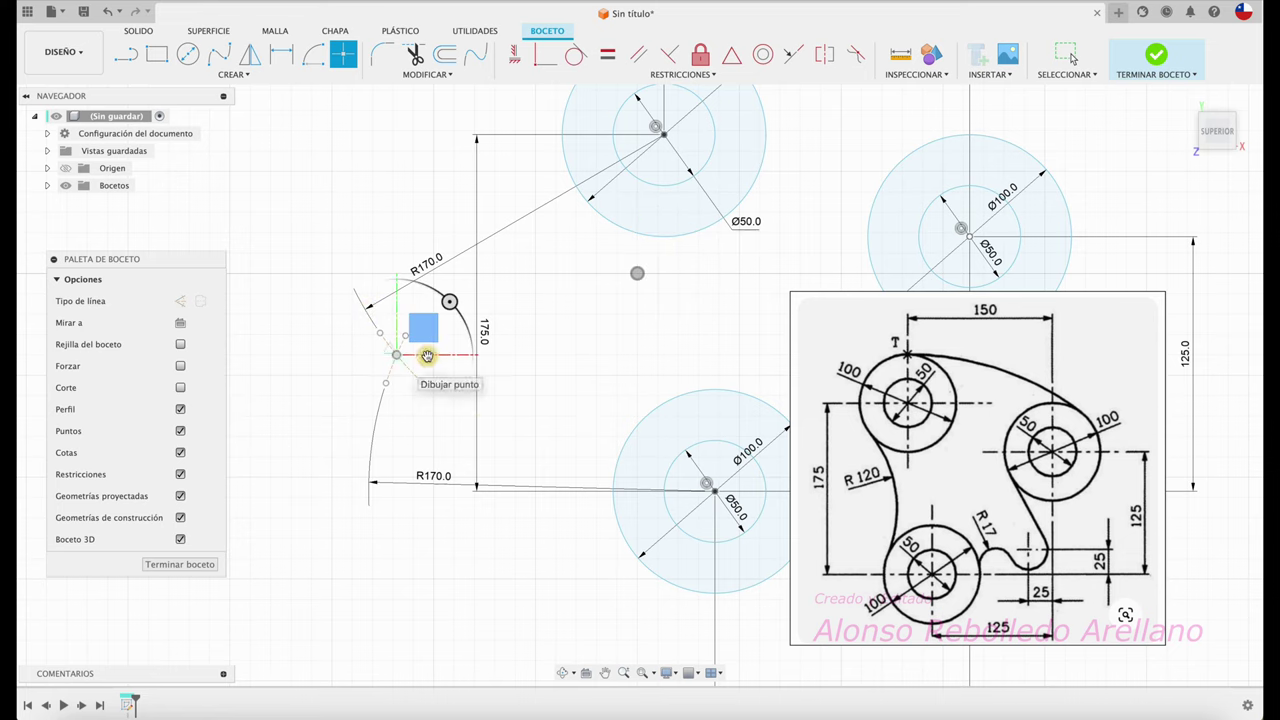
pyautogui.press('Escape')
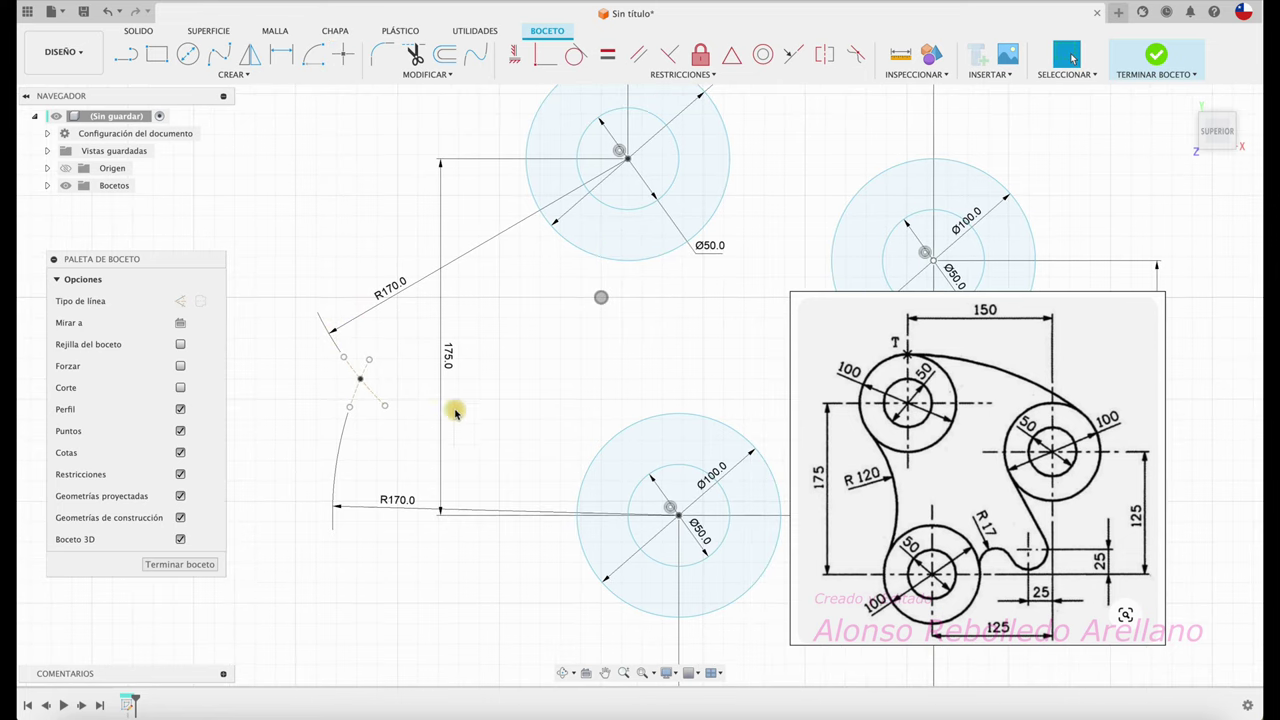
pyautogui.click(312, 54)
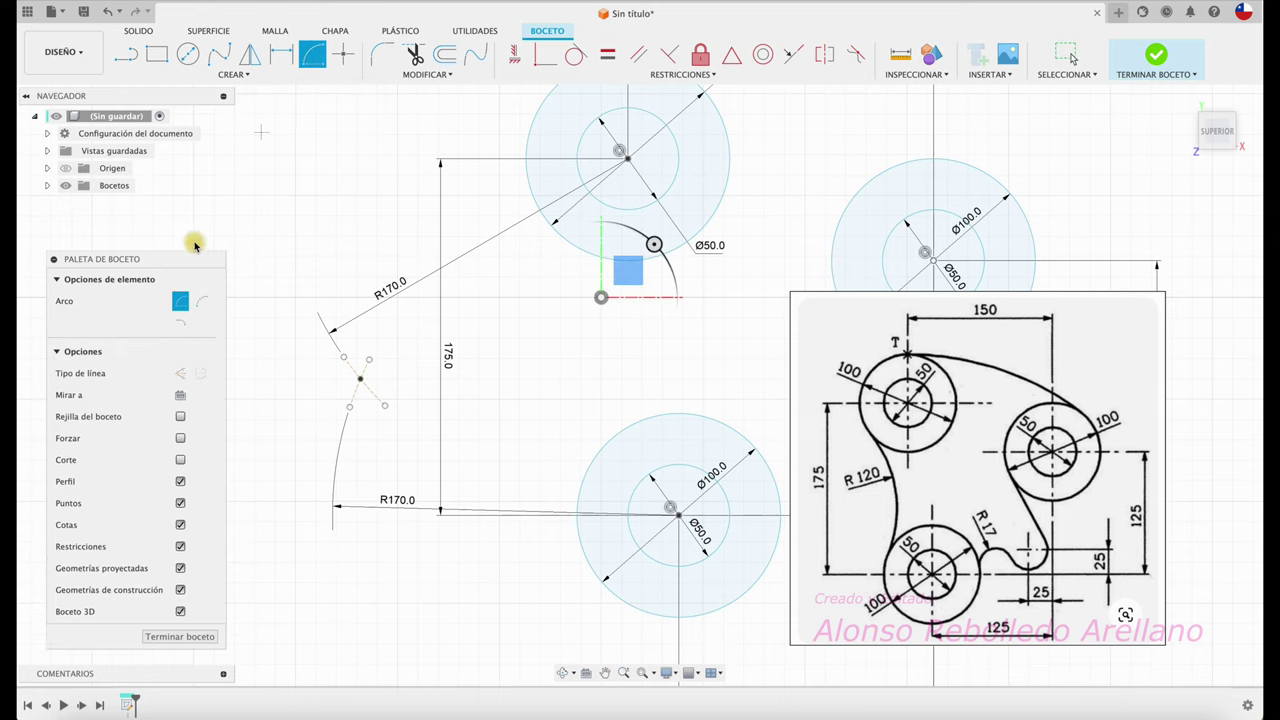
pyautogui.click(360, 380)
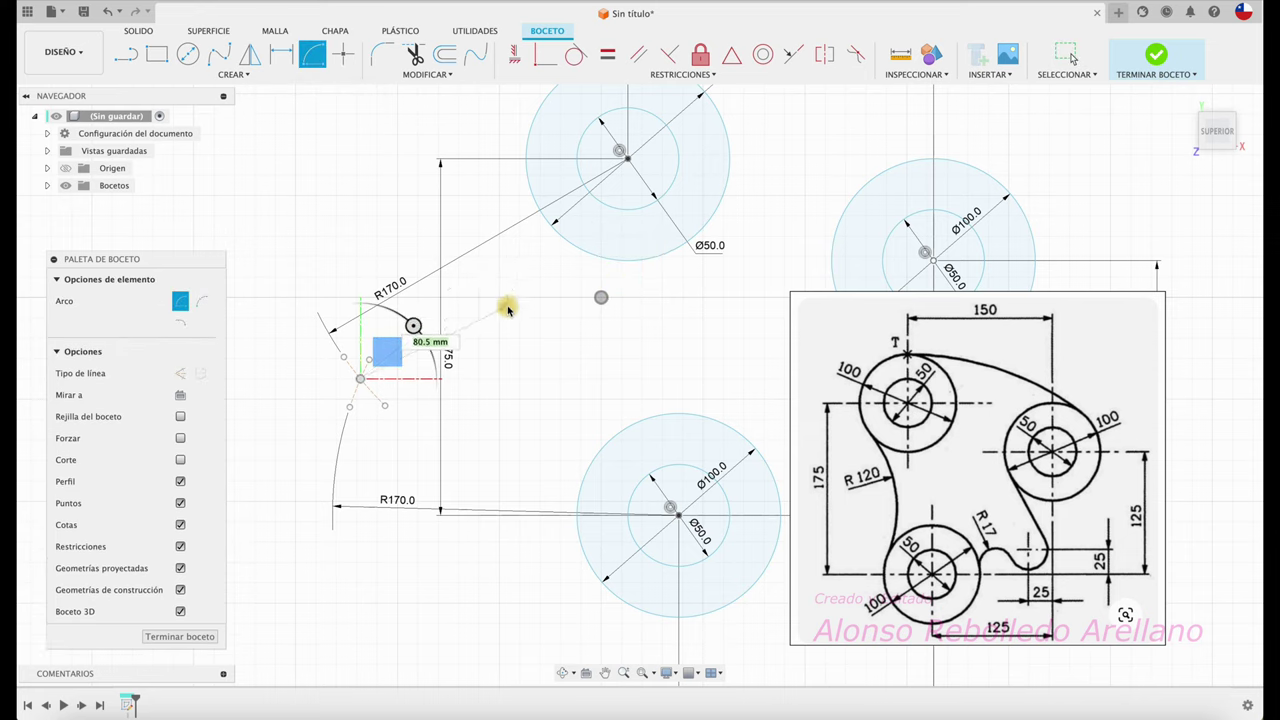
pyautogui.press('Escape')
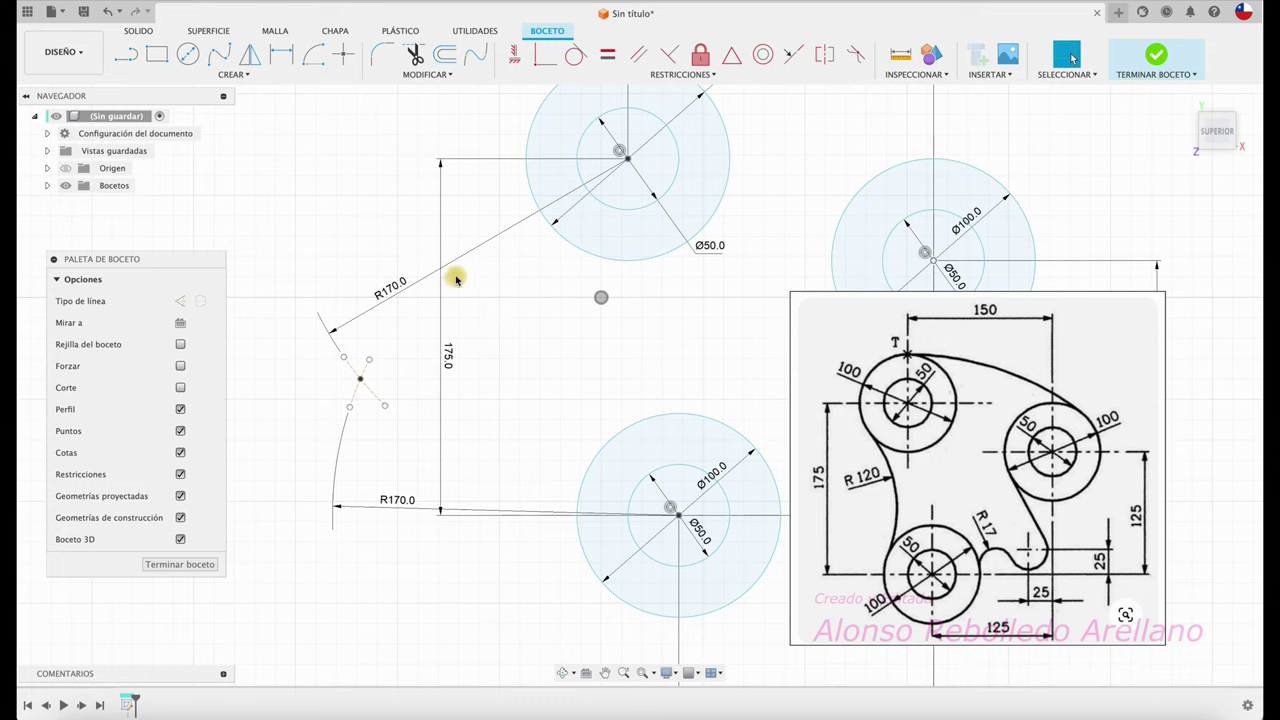
# Draw dashed construction lines from the intersection point to the upper-left and lower circle centres.
pyautogui.click(142, 58)
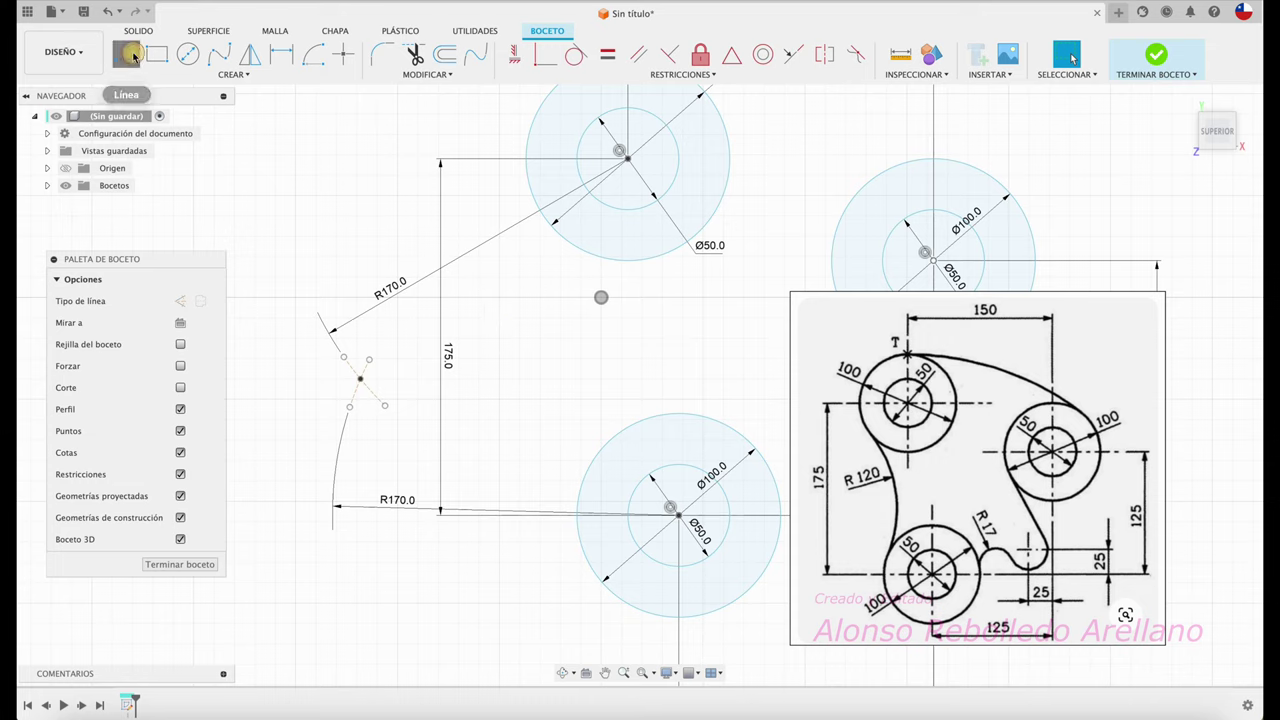
pyautogui.click(601, 297)
pyautogui.click(180, 301)
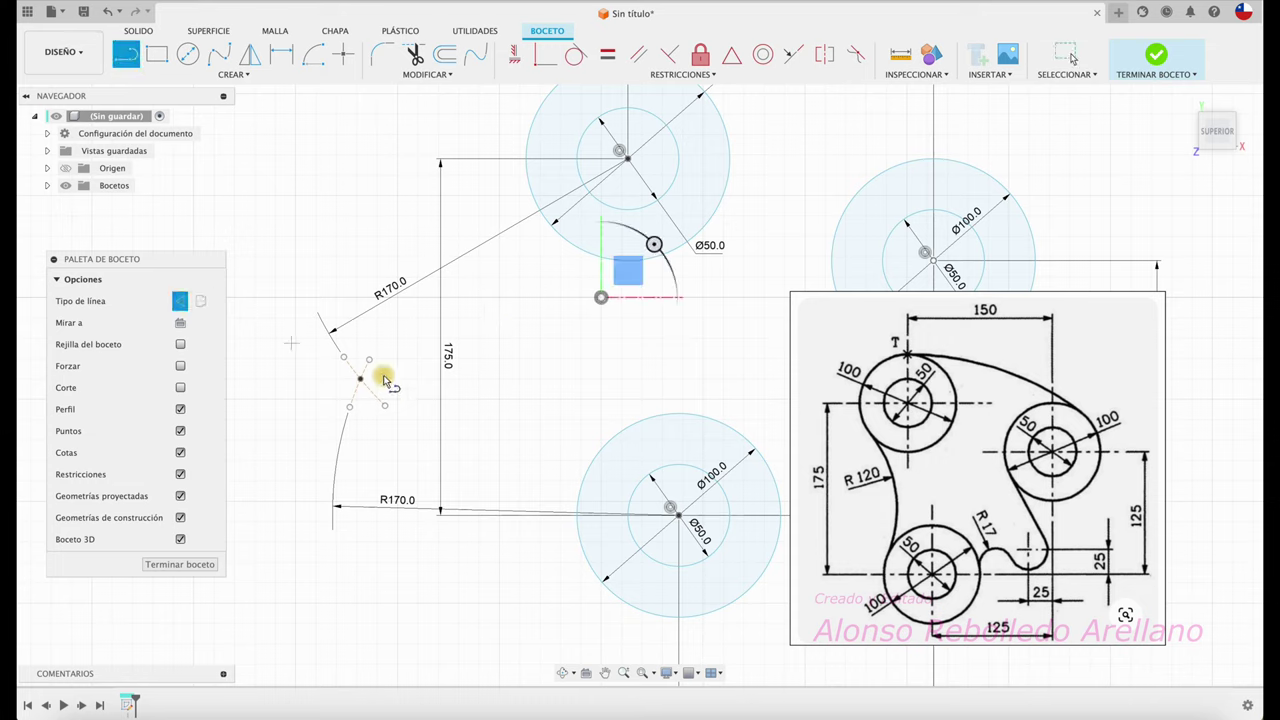
pyautogui.click(361, 381)
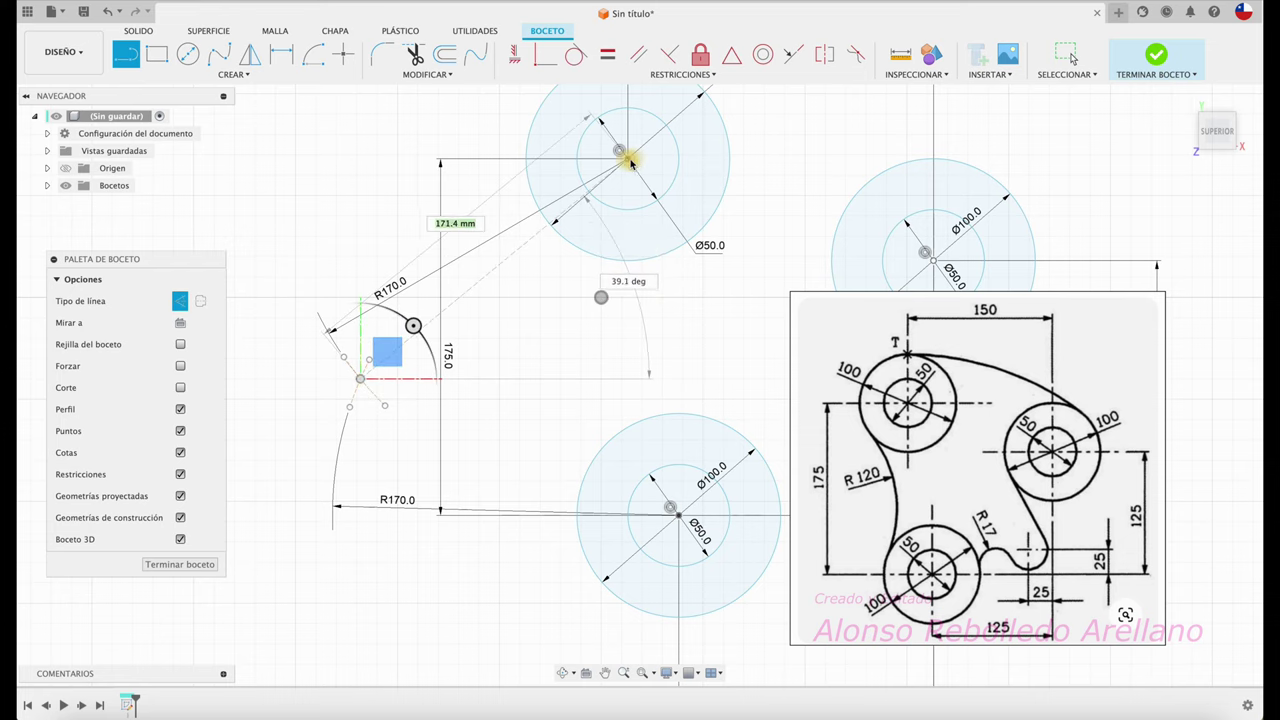
pyautogui.click(624, 156)
pyautogui.press('Escape')
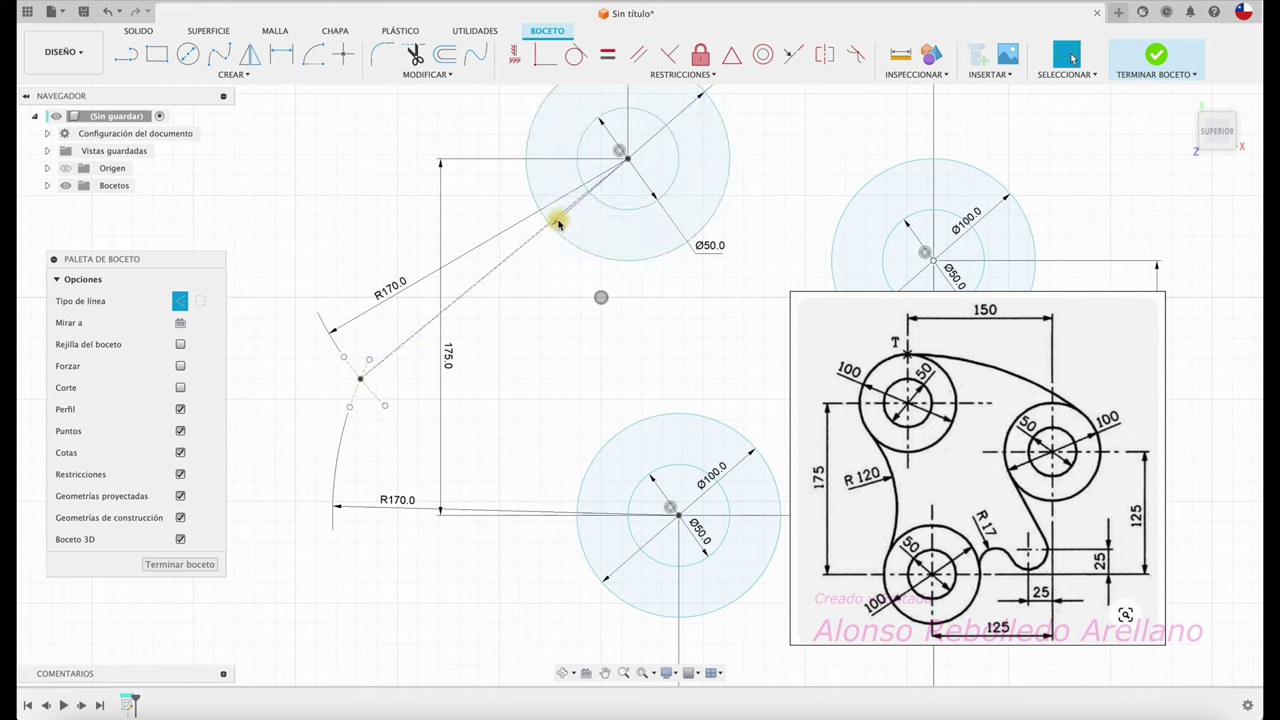
pyautogui.press('l')
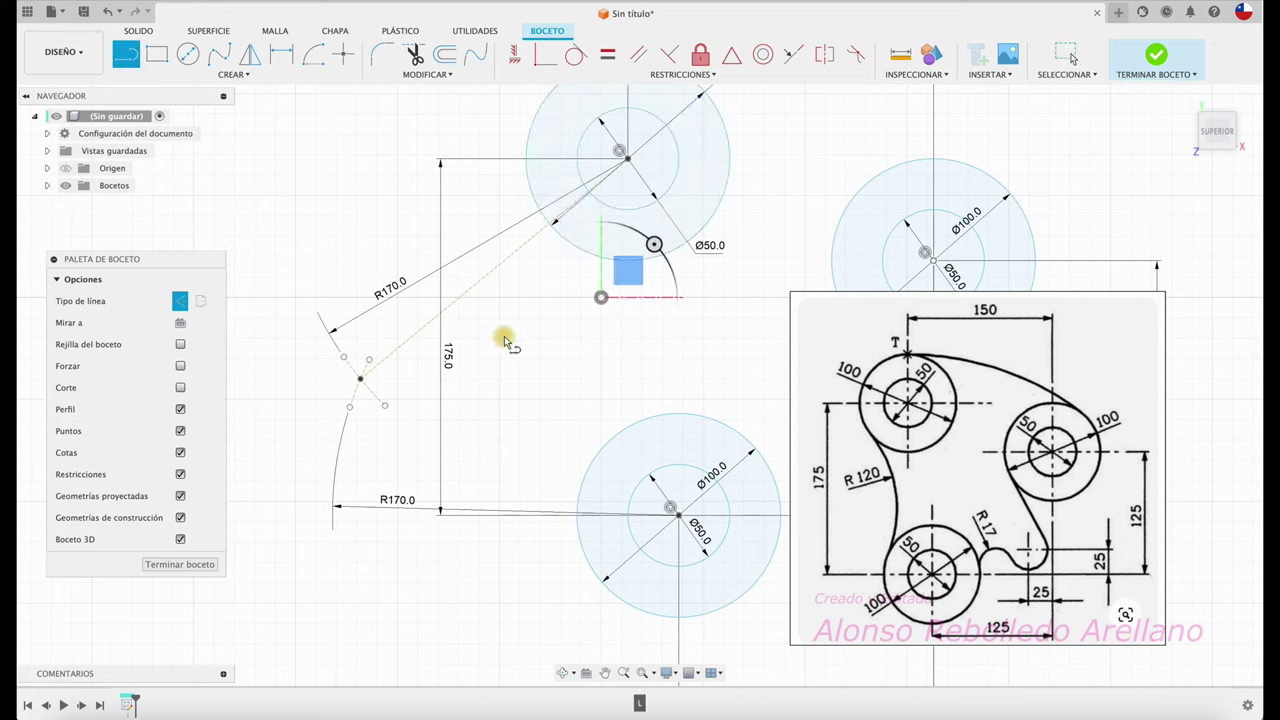
pyautogui.click(360, 379)
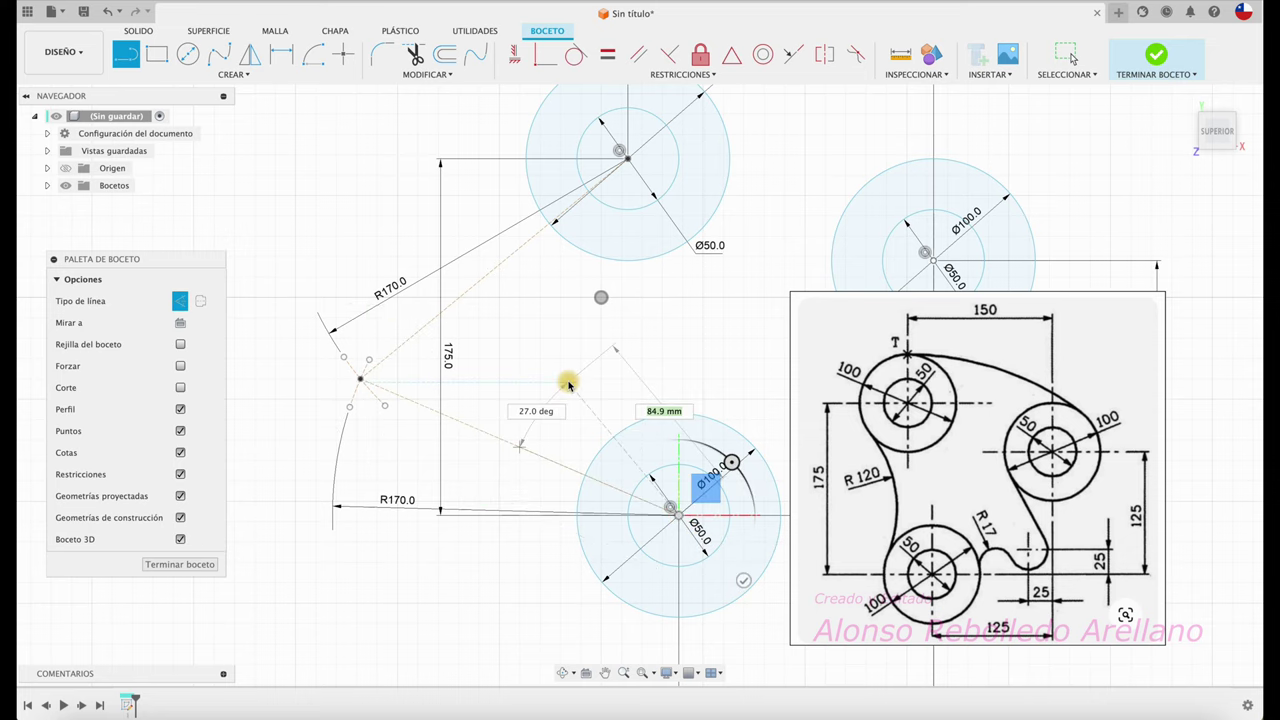
pyautogui.press('Escape')
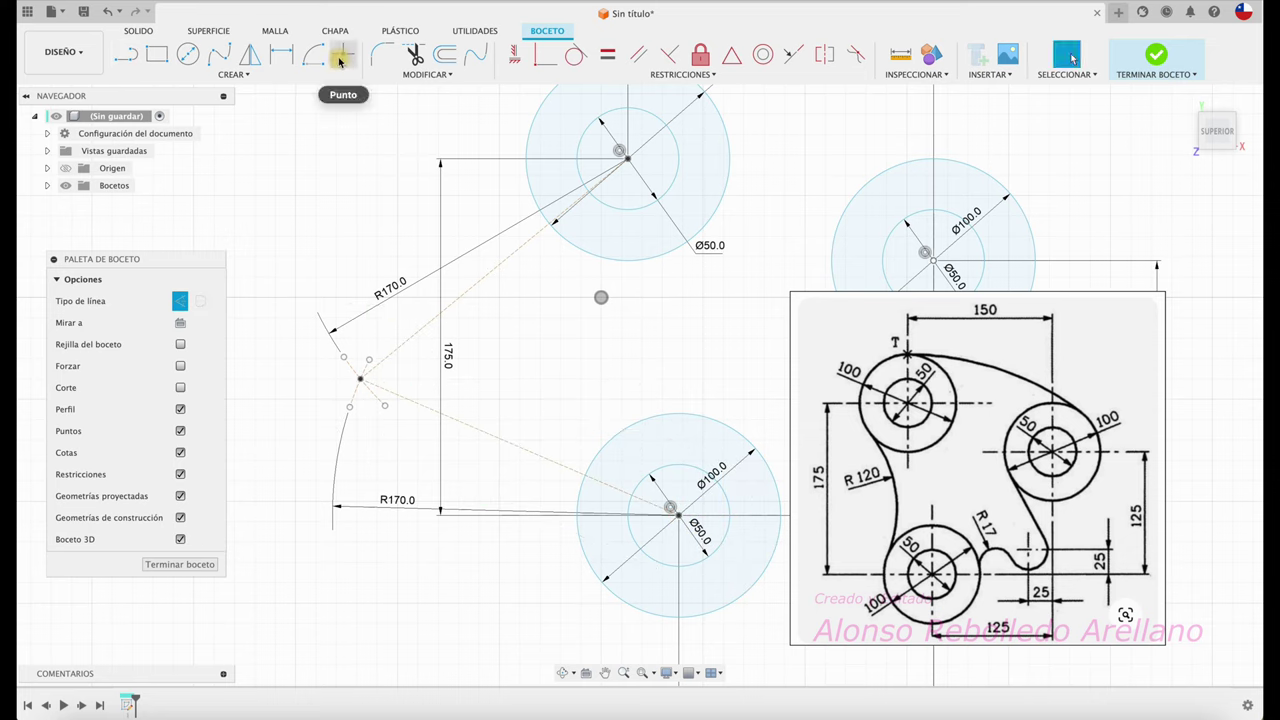
# Mark a point where the construction line meets the top Ø100 circle's edge.
pyautogui.click(343, 54)
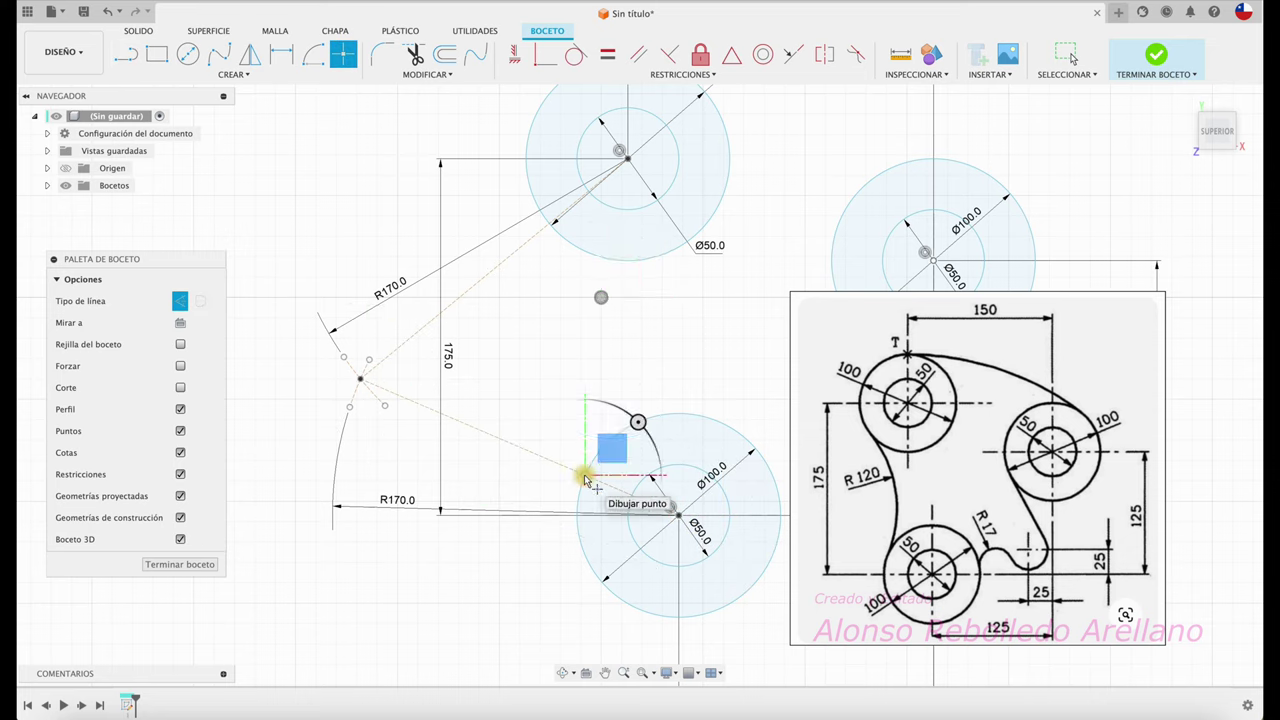
pyautogui.scroll(3, 572, 320)
pyautogui.scroll(2, 572, 322)
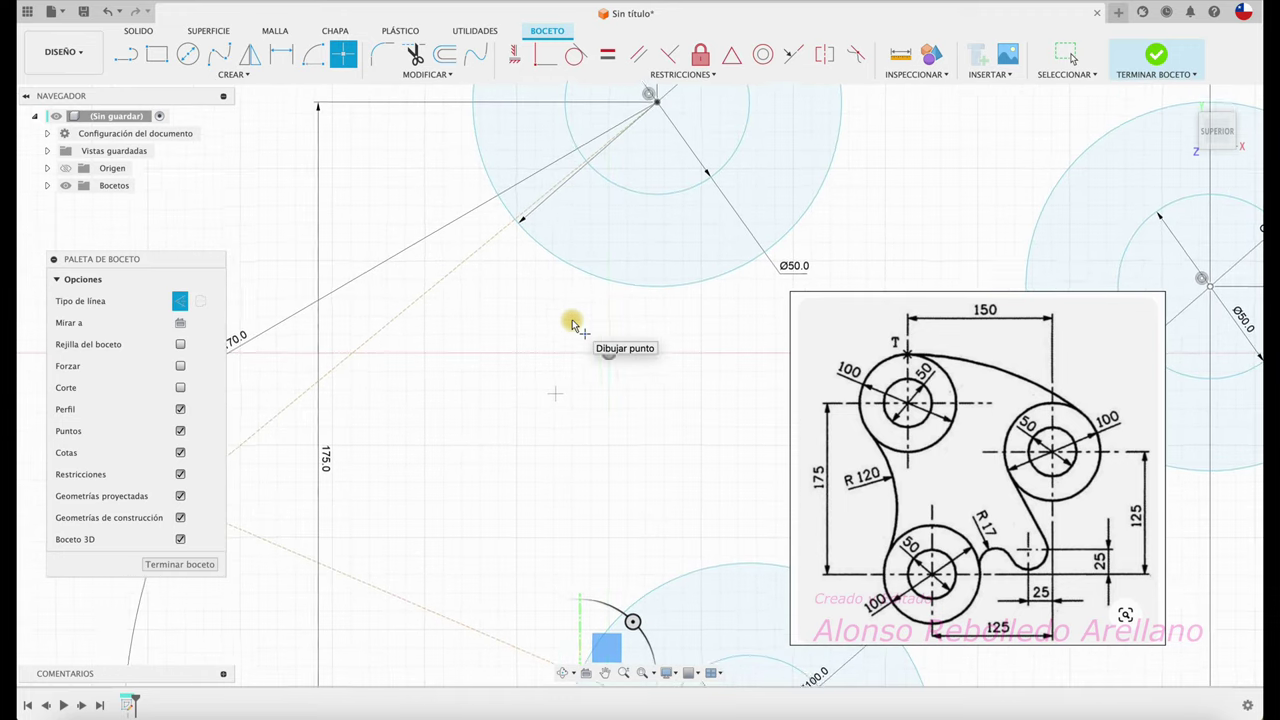
pyautogui.click(516, 224)
pyautogui.press('Escape')
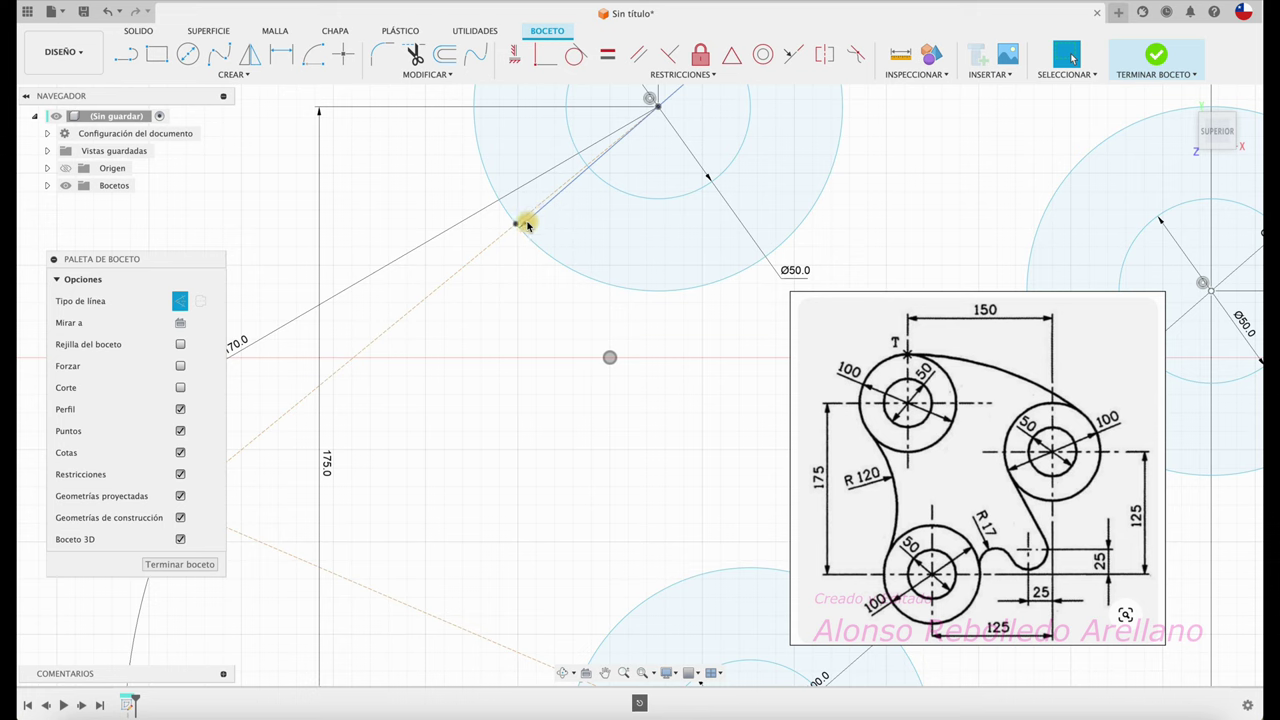
# Move the 175.0 dimension further right and switch new geometry back from construction to normal.
pyautogui.click(527, 220)
pyautogui.scroll(-3, 552, 216)
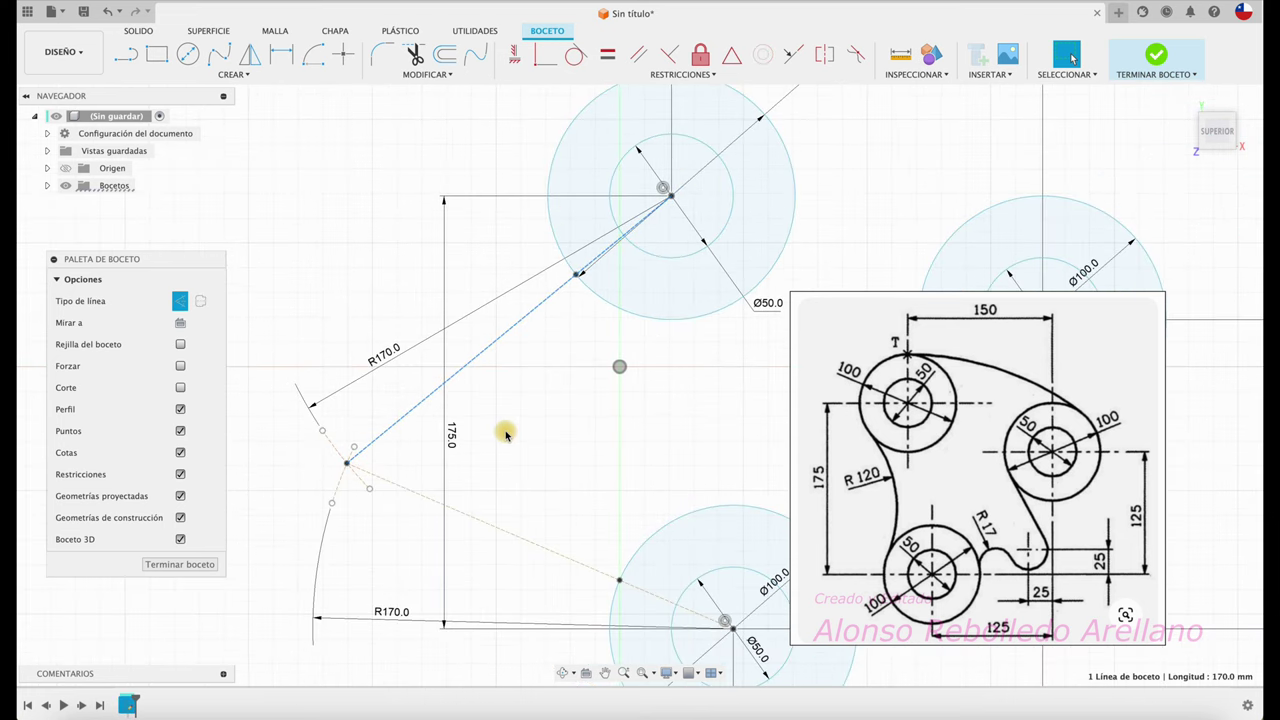
pyautogui.moveTo(452, 434); pyautogui.dragTo(486, 447)
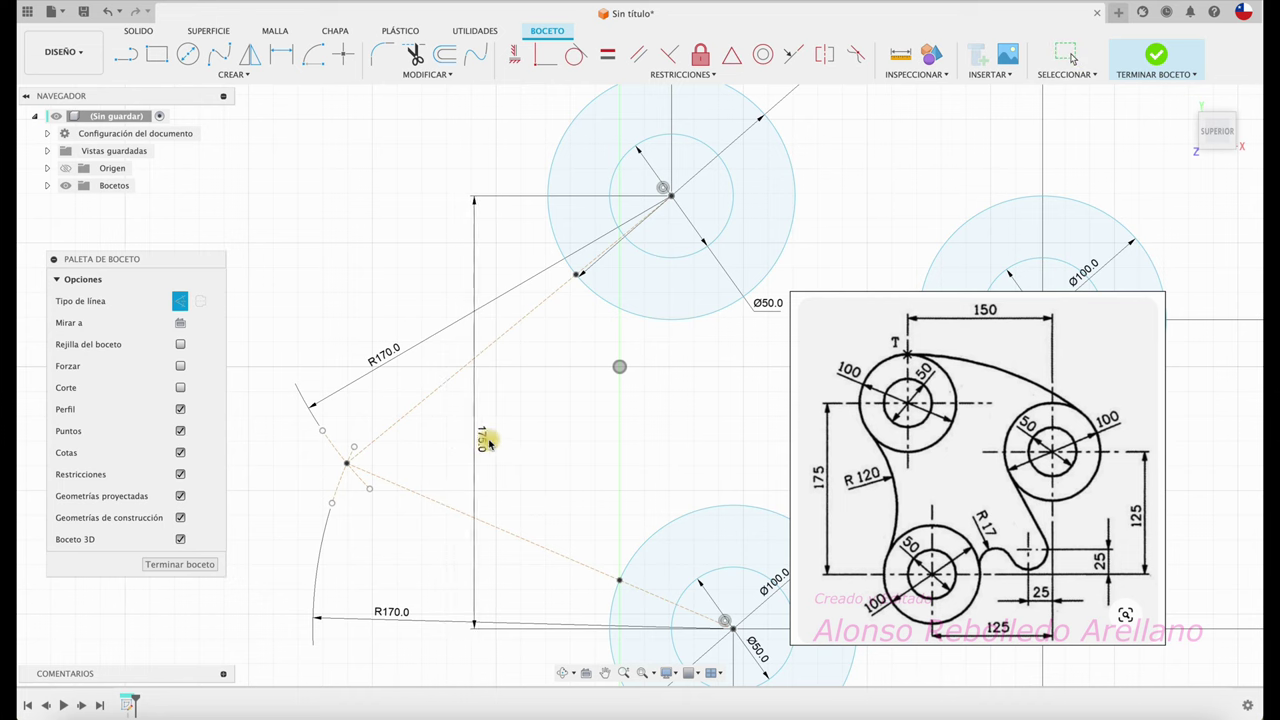
pyautogui.scroll(-1, 541, 418)
pyautogui.scroll(-1, 541, 418)
pyautogui.scroll(-1, 540, 419)
pyautogui.scroll(-1, 538, 421)
pyautogui.scroll(1, 538, 421)
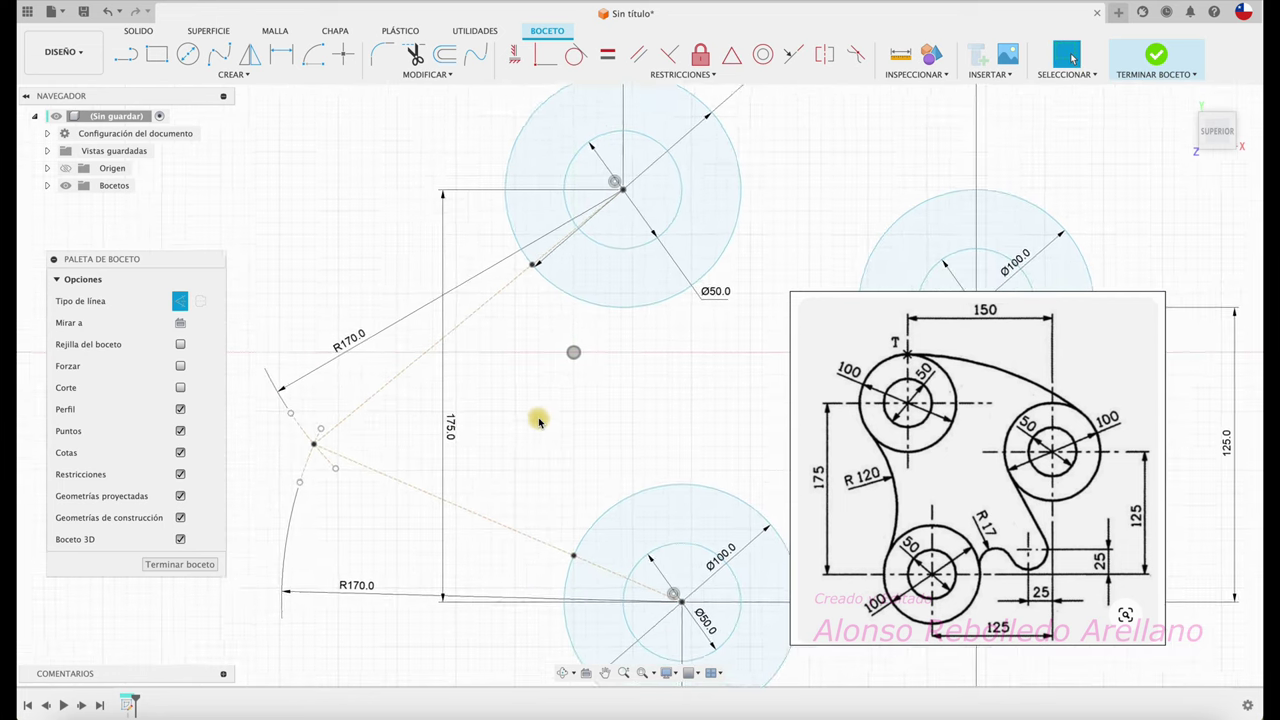
pyautogui.scroll(1, 540, 416)
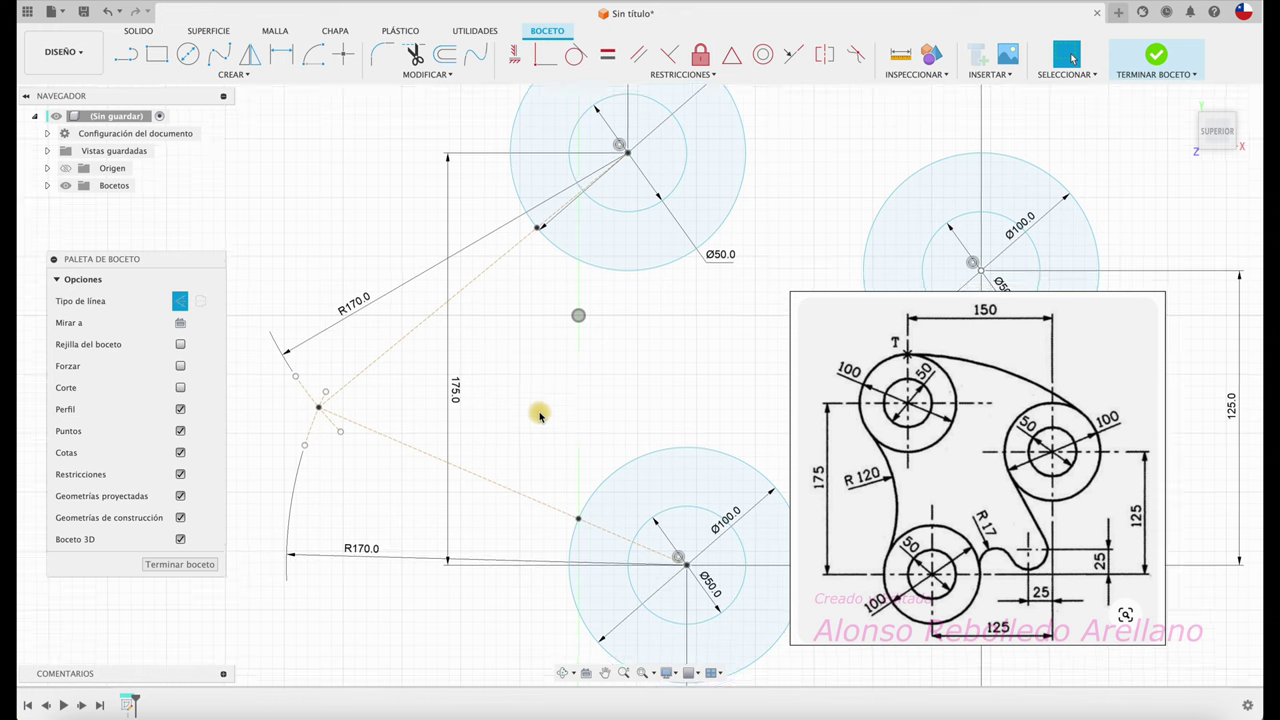
pyautogui.click(180, 301)
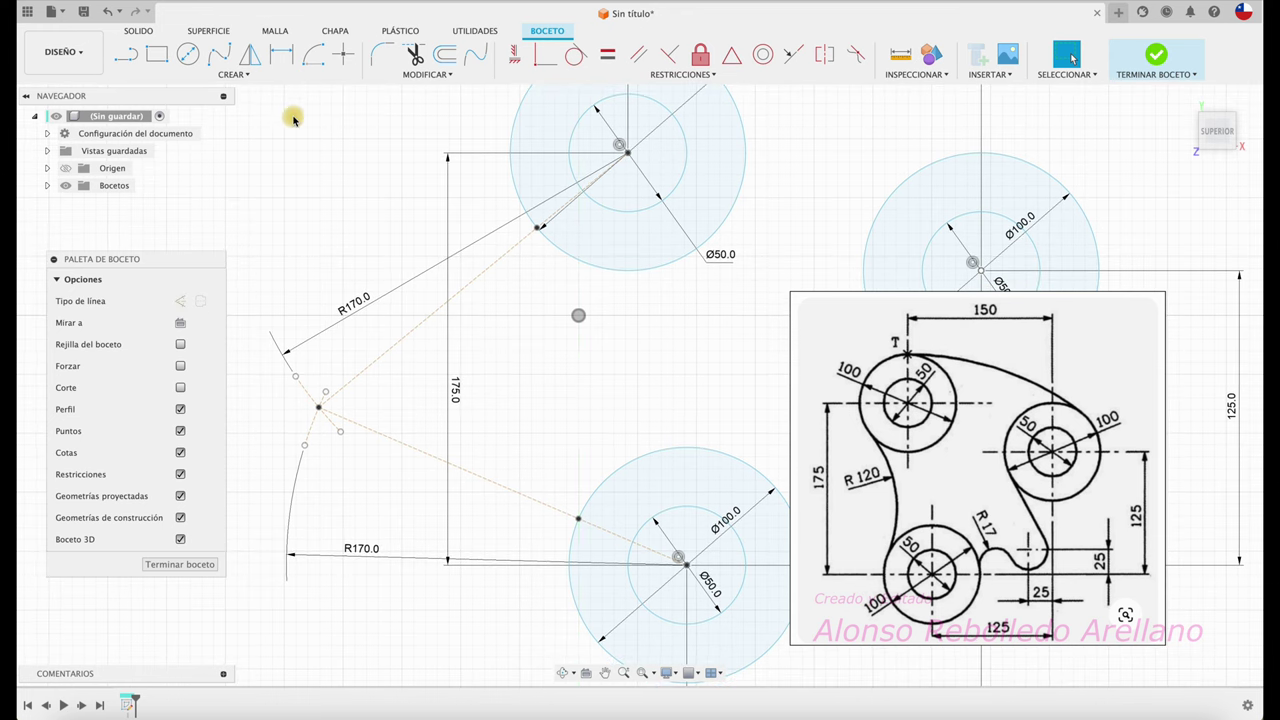
# Draw a normal arc centred on the R170 intersection point, joining the top and bottom circle edge points.
pyautogui.click(315, 60)
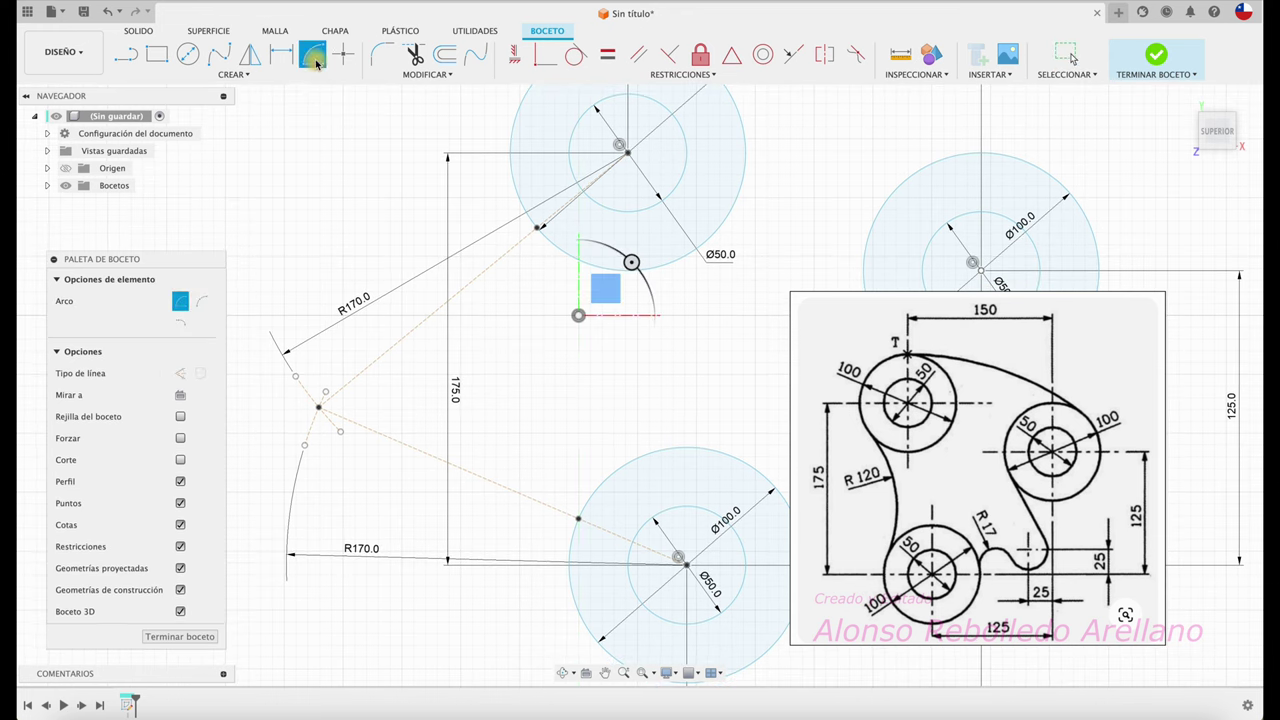
pyautogui.click(318, 408)
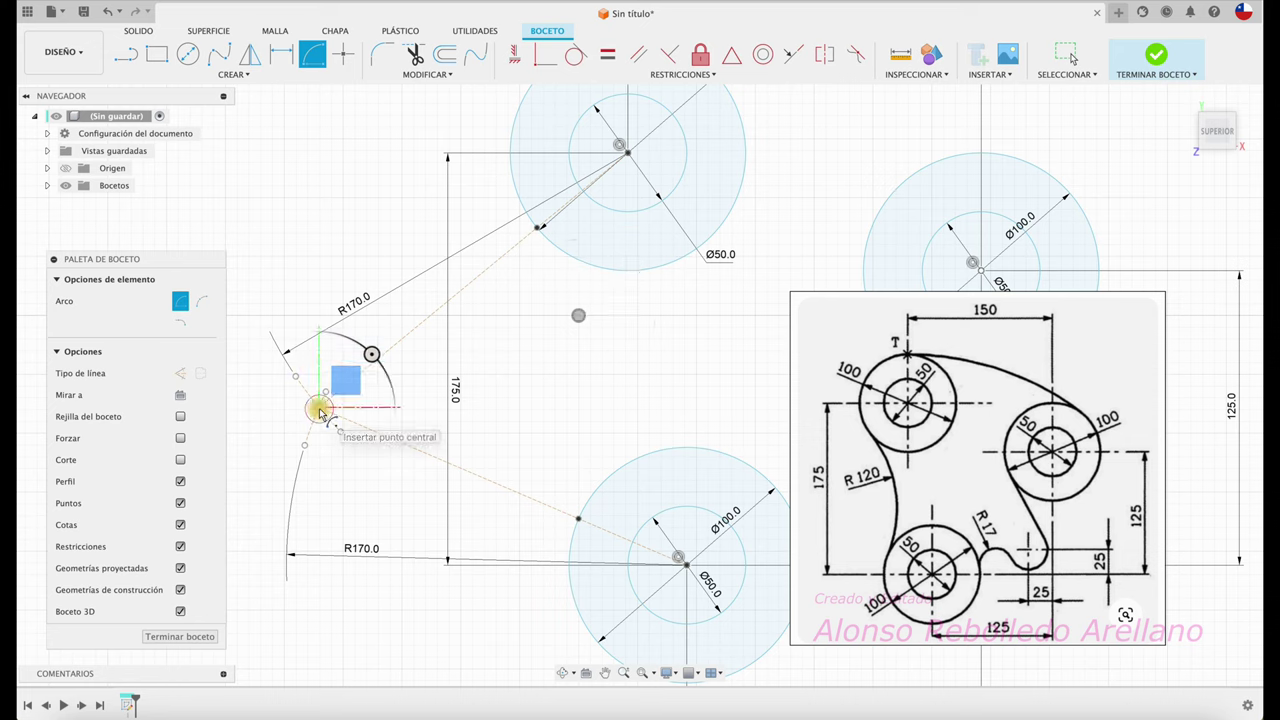
pyautogui.click(538, 229)
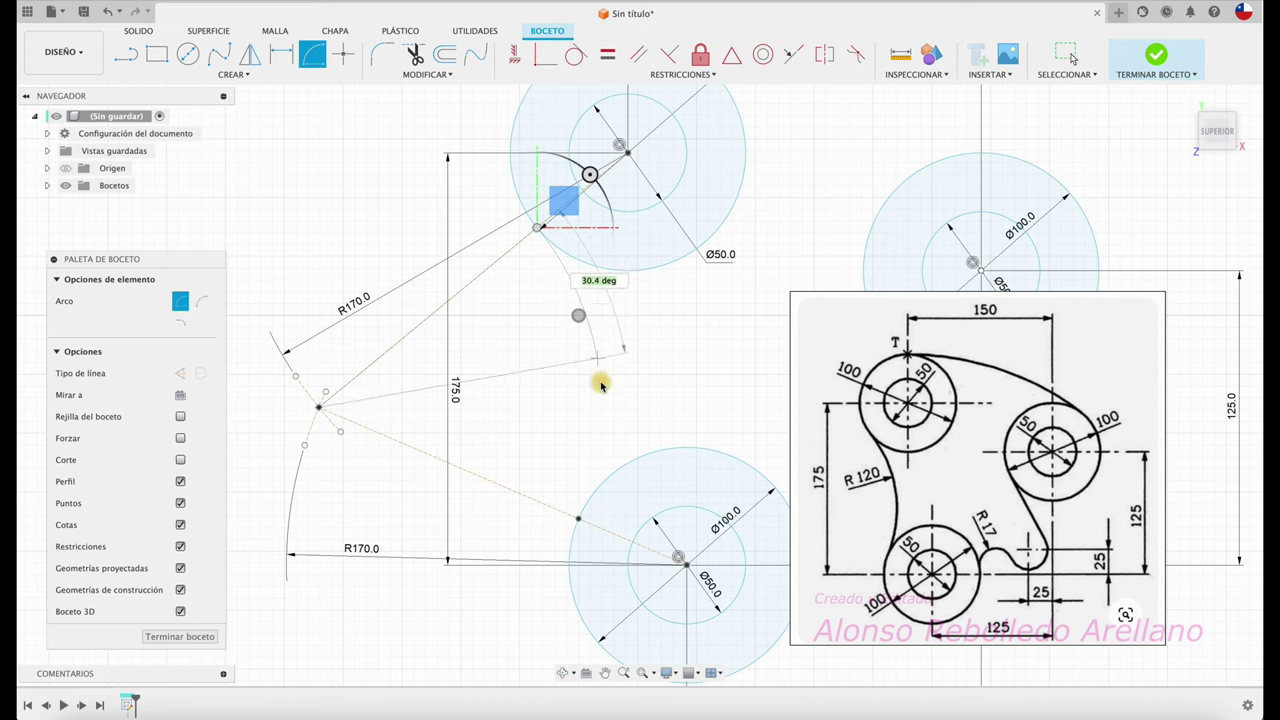
pyautogui.click(578, 519)
pyautogui.press('Escape')
pyautogui.scroll(-3, 517, 420)
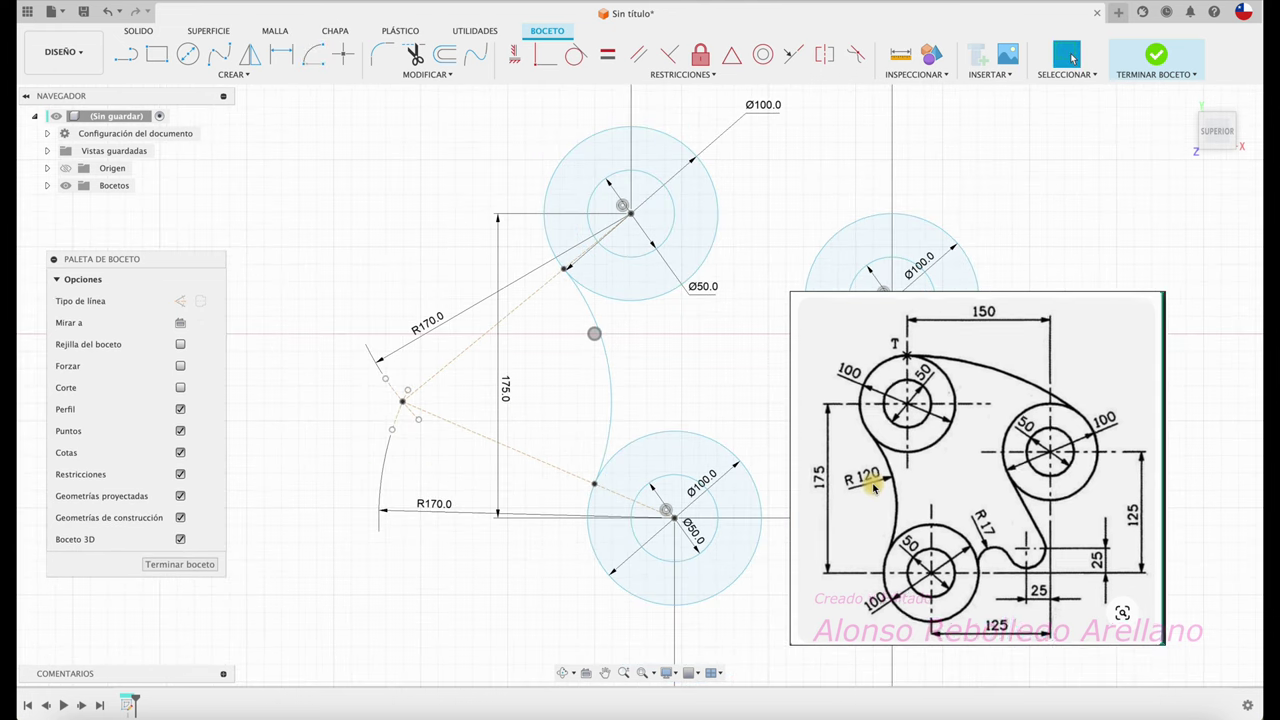
pyautogui.scroll(2, 897, 483)
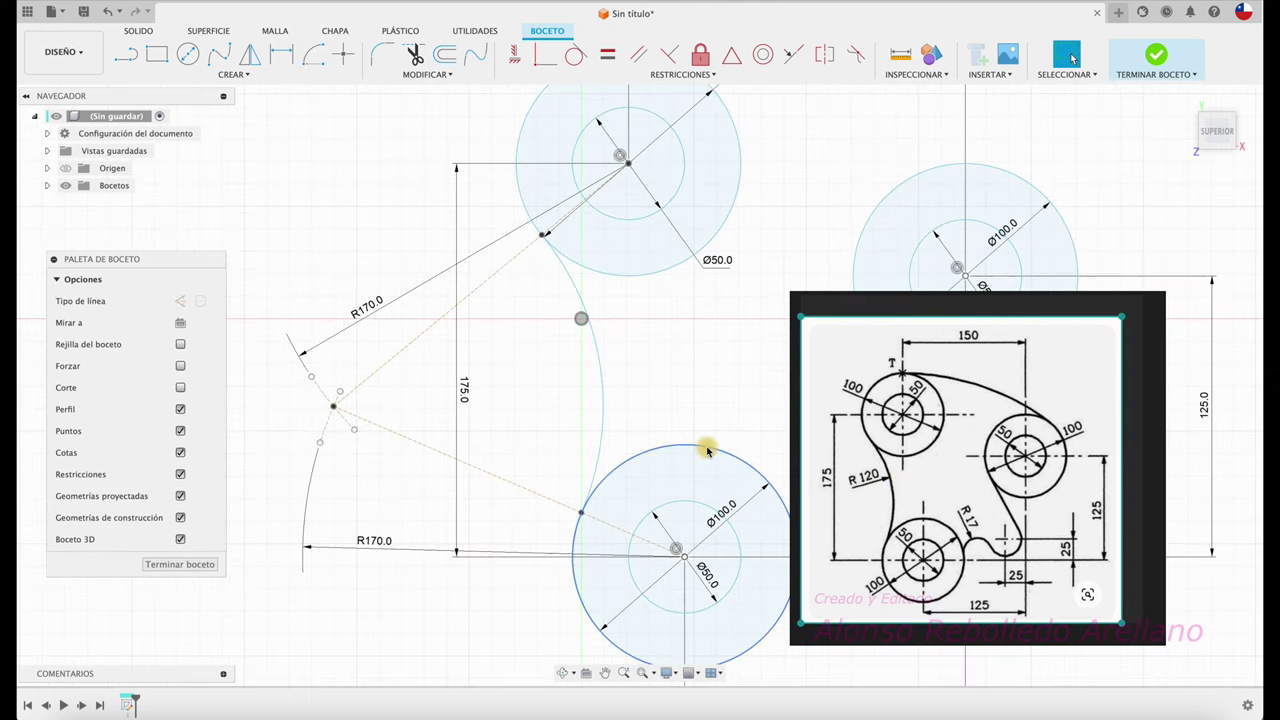
pyautogui.scroll(1, 706, 449)
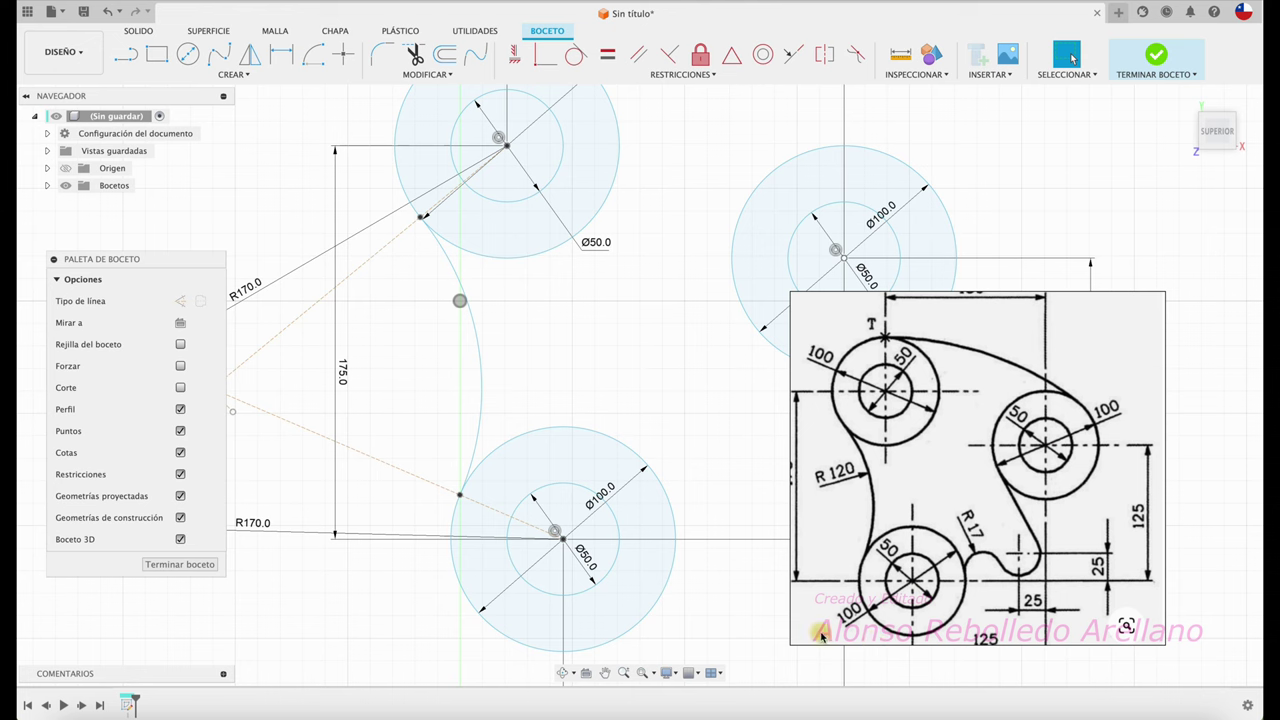
pyautogui.scroll(-2, 652, 384)
pyautogui.scroll(-2, 648, 388)
pyautogui.scroll(-1, 642, 391)
pyautogui.scroll(-1, 636, 396)
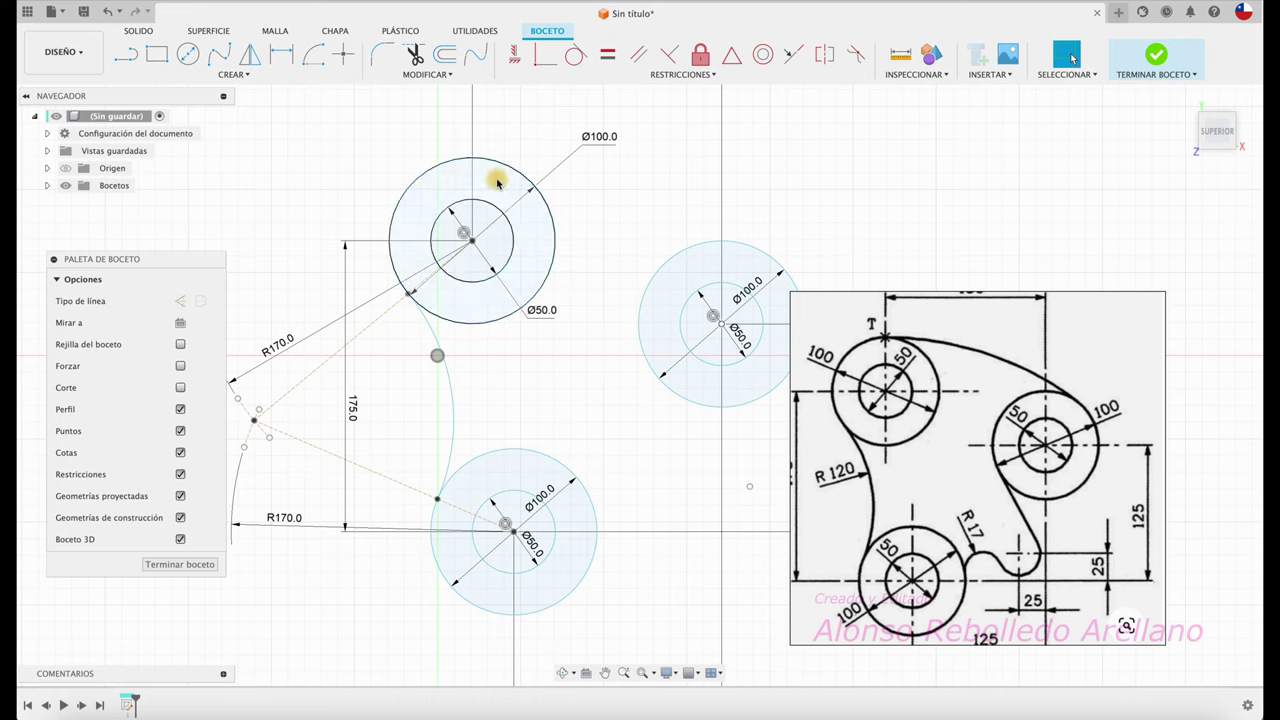
# Draw a construction line from the top circle's centre to the right circle's centre.
pyautogui.click(178, 302)
pyautogui.click(126, 54)
pyautogui.moveTo(437, 355); pyautogui.dragTo(472, 240)
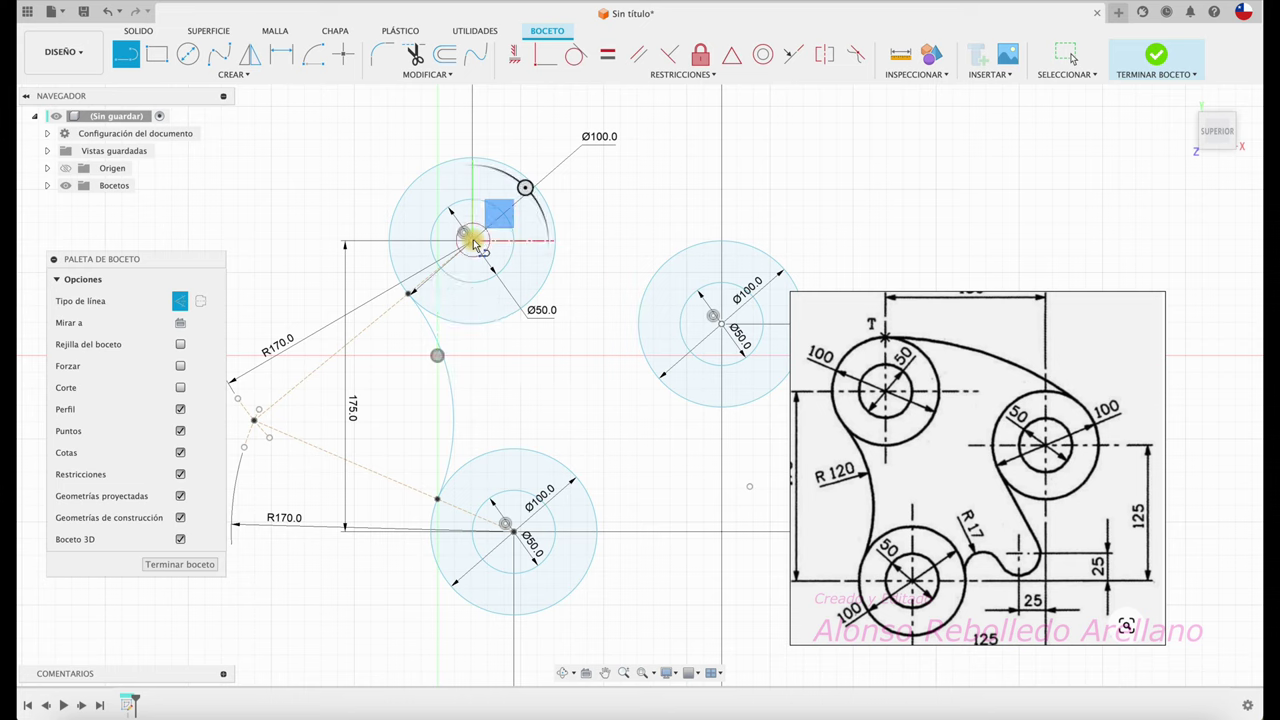
pyautogui.click(718, 322)
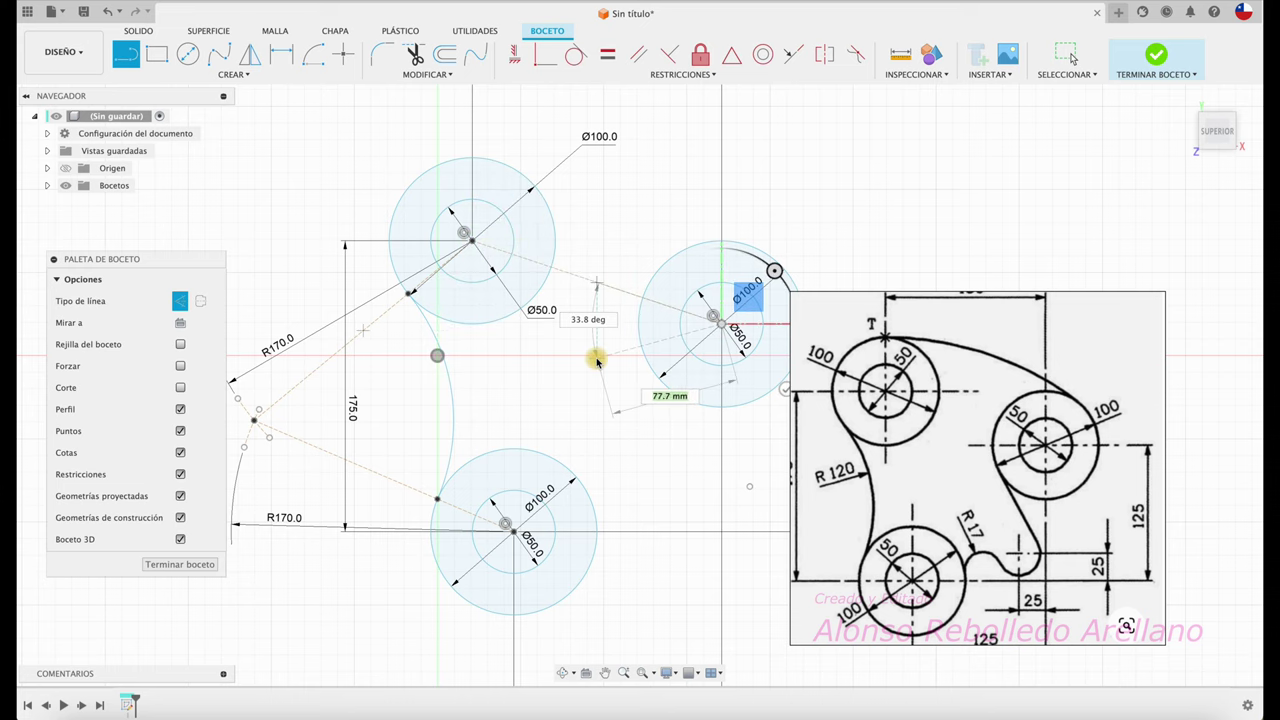
pyautogui.press('Escape')
pyautogui.scroll(-2, 510, 386)
pyautogui.scroll(-2, 510, 386)
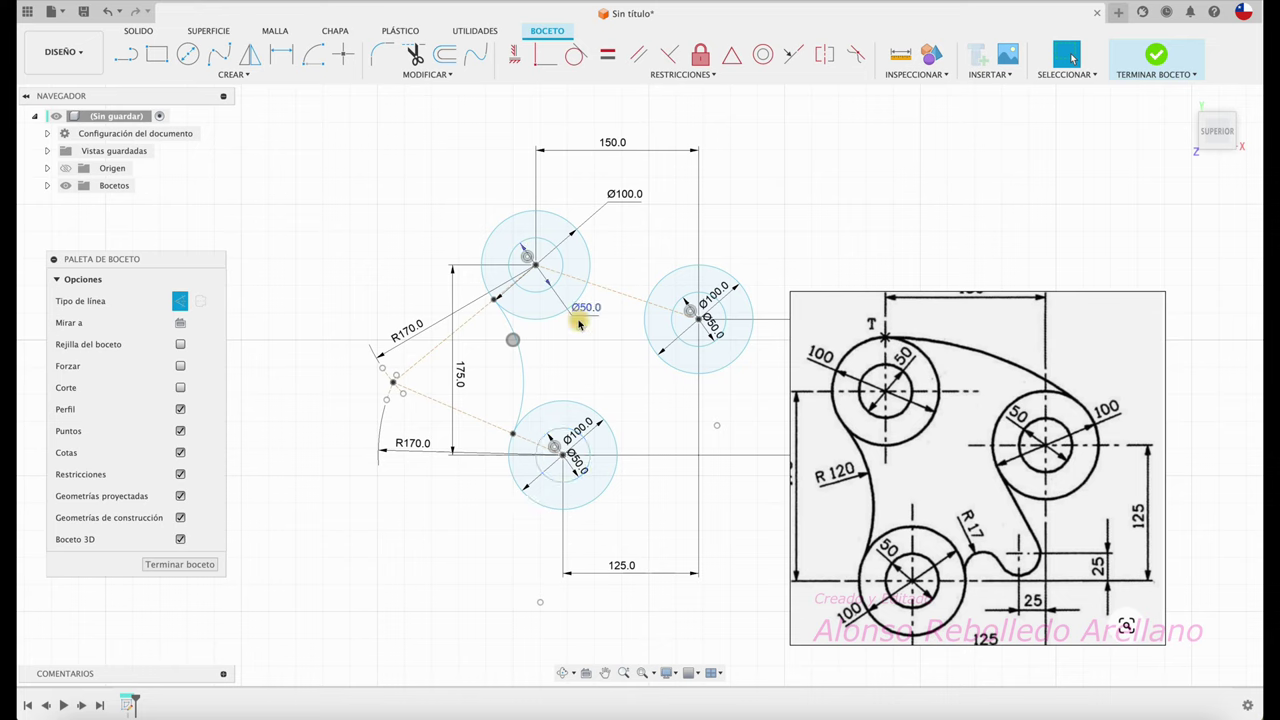
# Draw a vertical construction line from the top circle's centre to below the bottom circle.
pyautogui.click(132, 56)
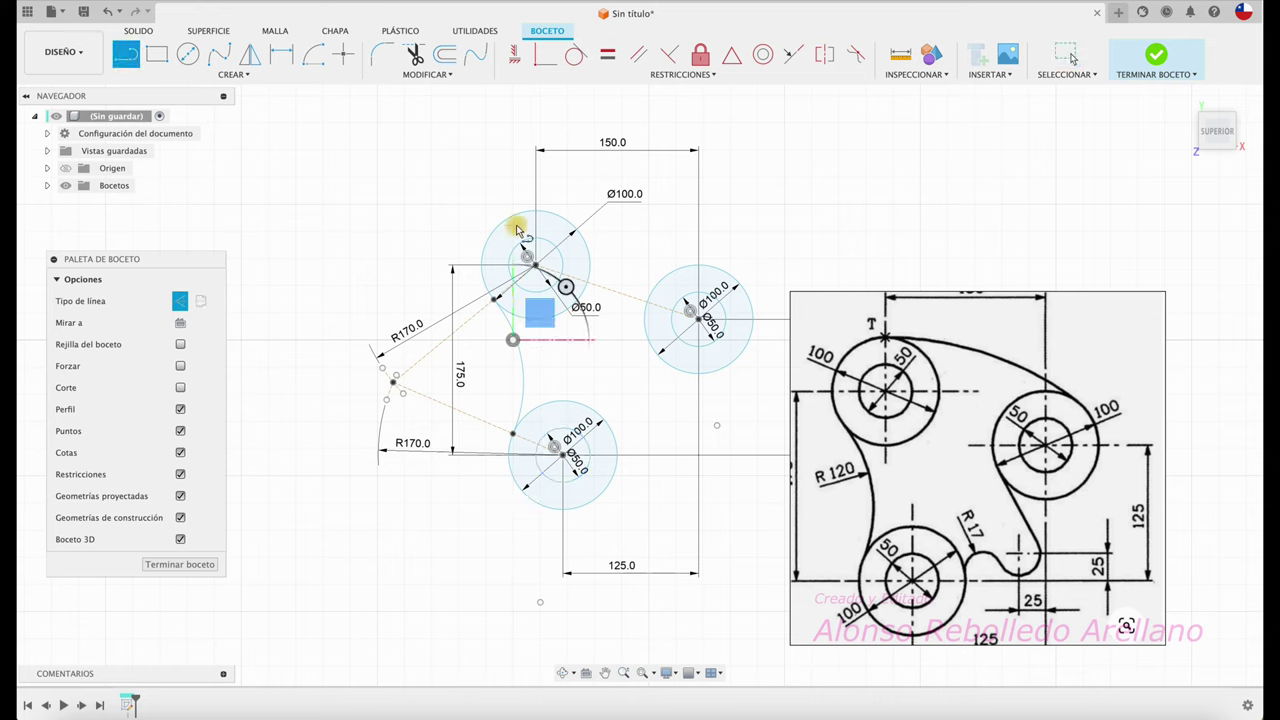
pyautogui.click(536, 264)
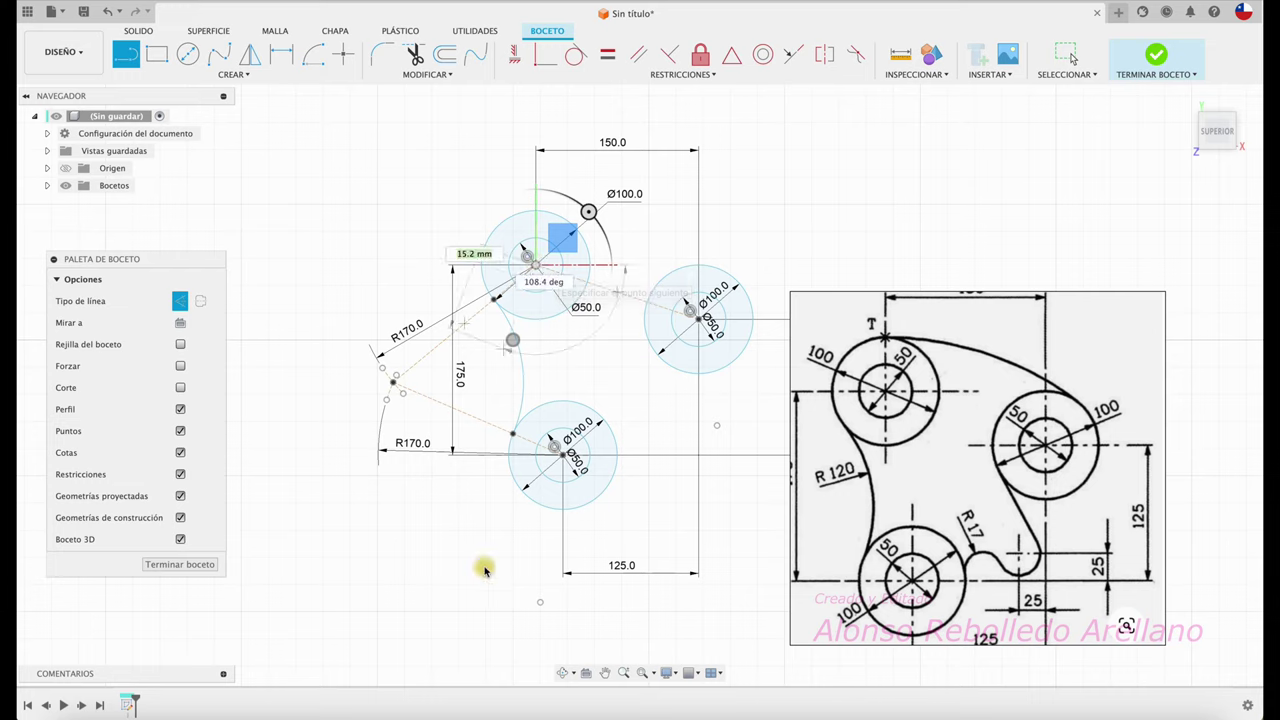
pyautogui.click(537, 648)
pyautogui.press('Escape')
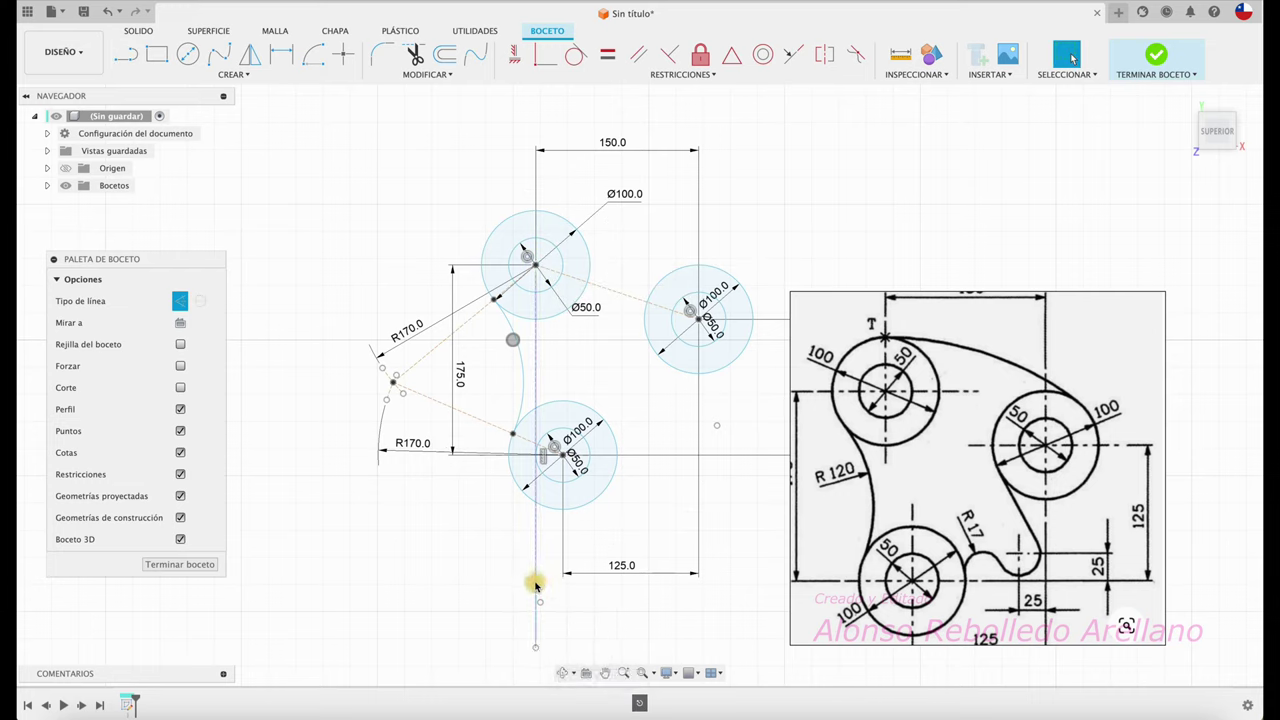
# Draw a diagonal construction line from between the top and right circles to below the bottom circle.
pyautogui.click(128, 56)
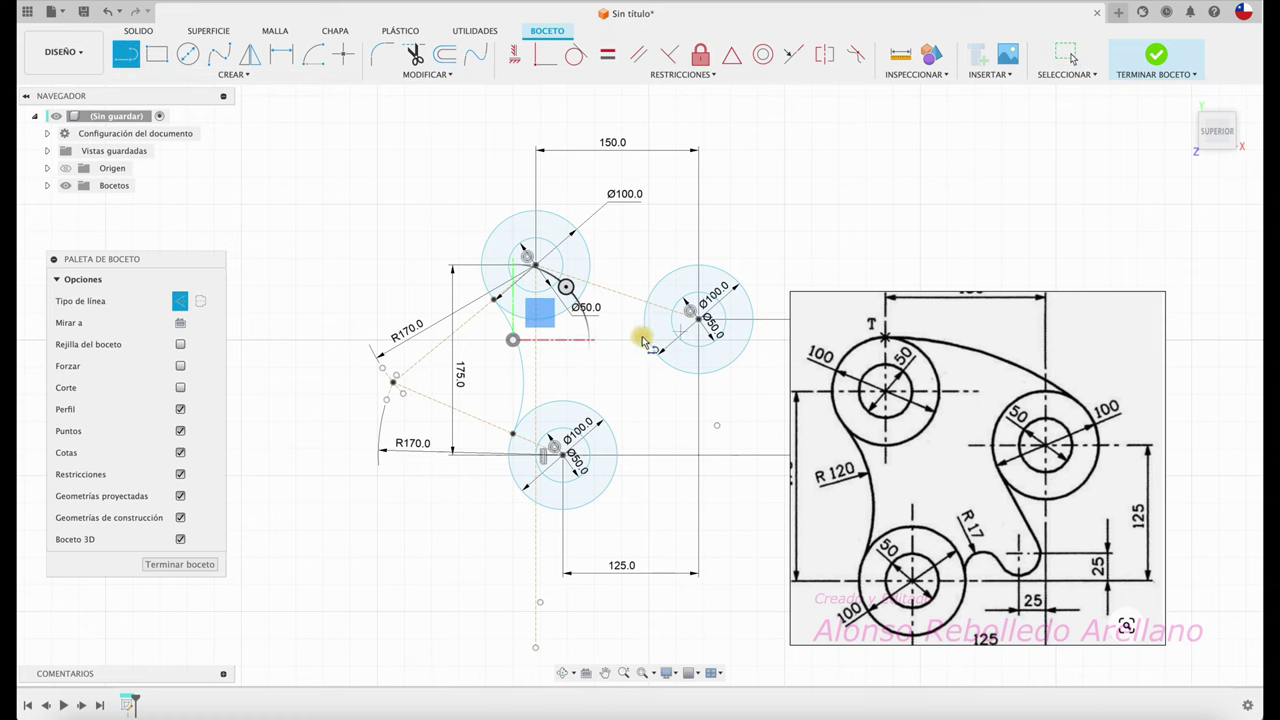
pyautogui.scroll(2, 625, 328)
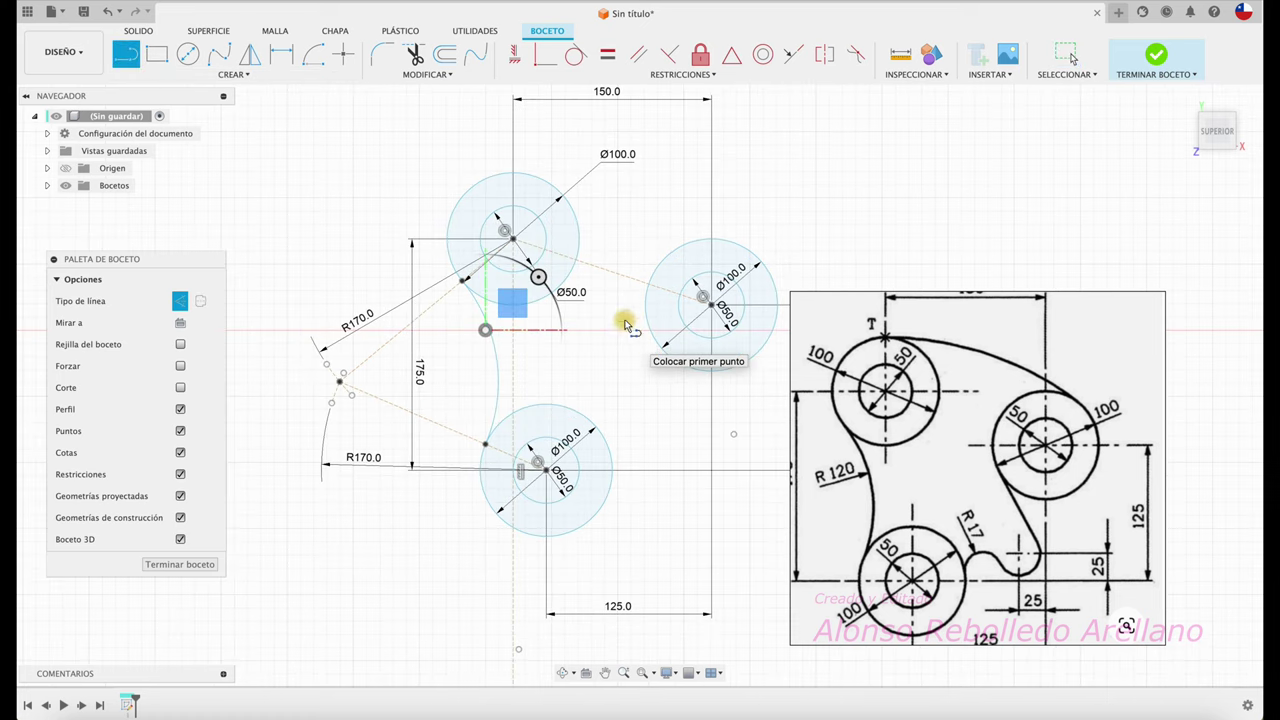
pyautogui.click(612, 271)
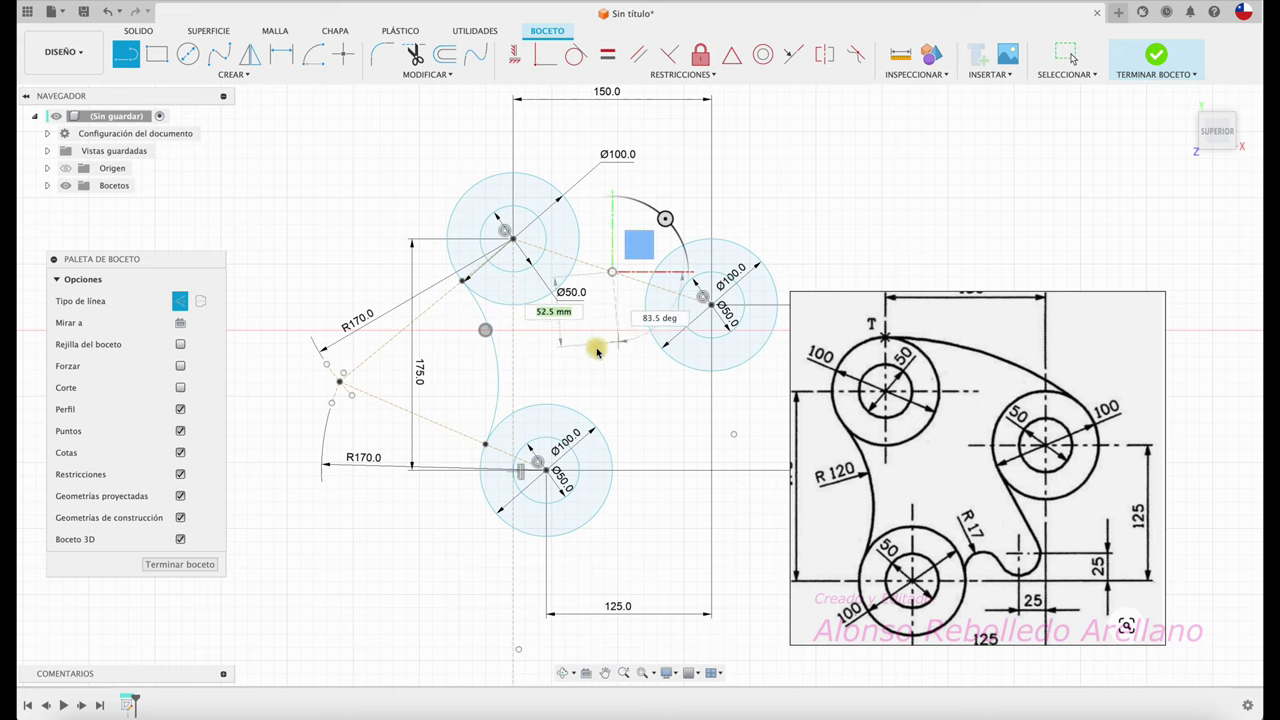
pyautogui.click(500, 606)
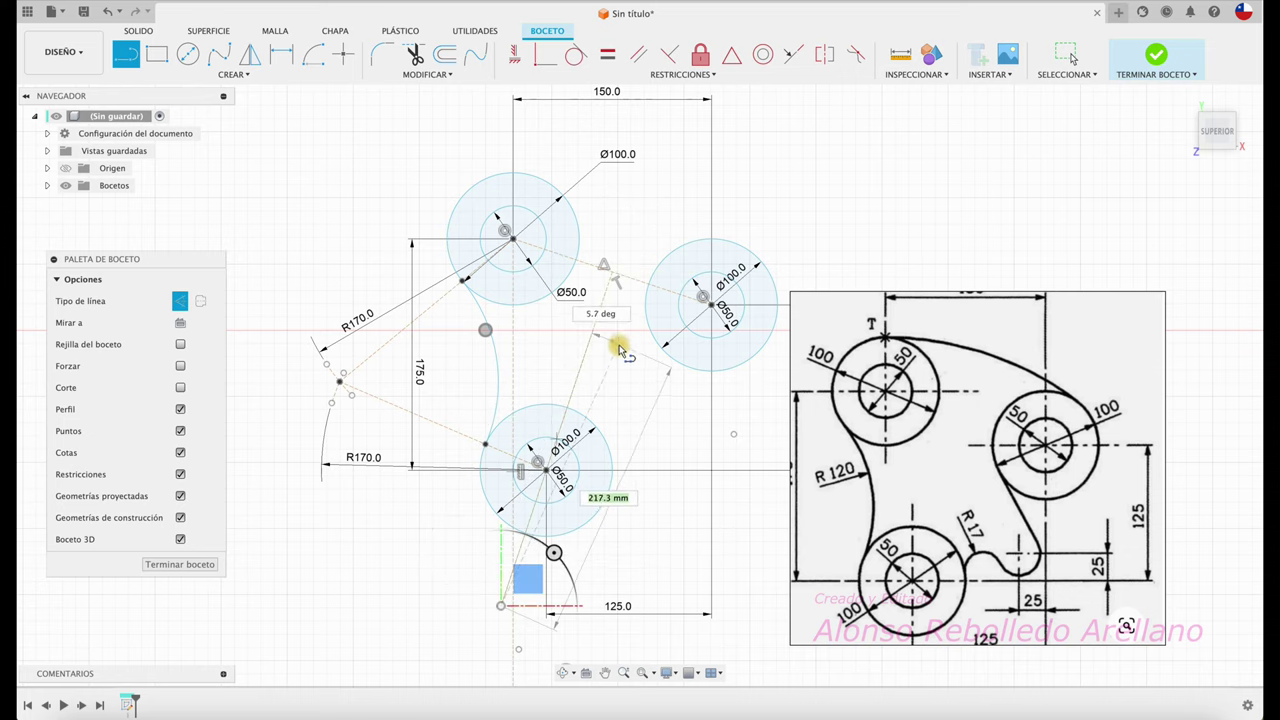
pyautogui.press('Escape')
pyautogui.scroll(1, 616, 255)
pyautogui.scroll(1, 617, 259)
pyautogui.scroll(2, 616, 259)
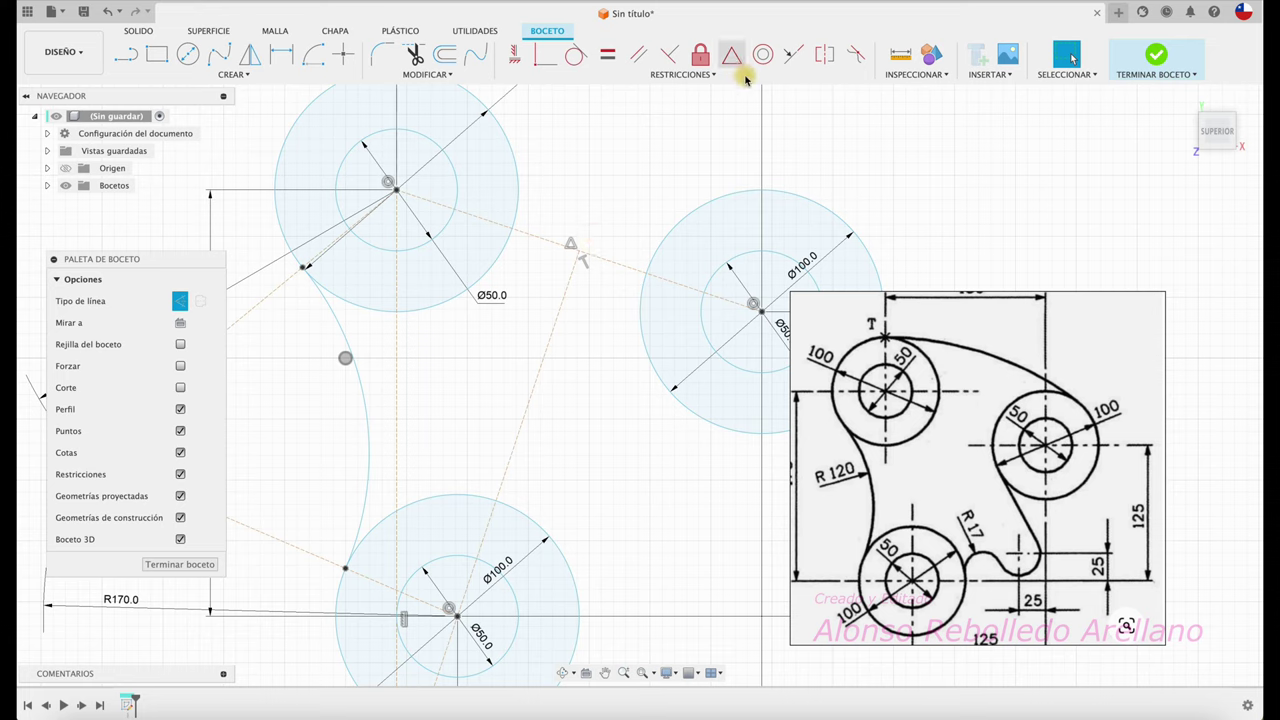
pyautogui.click(670, 55)
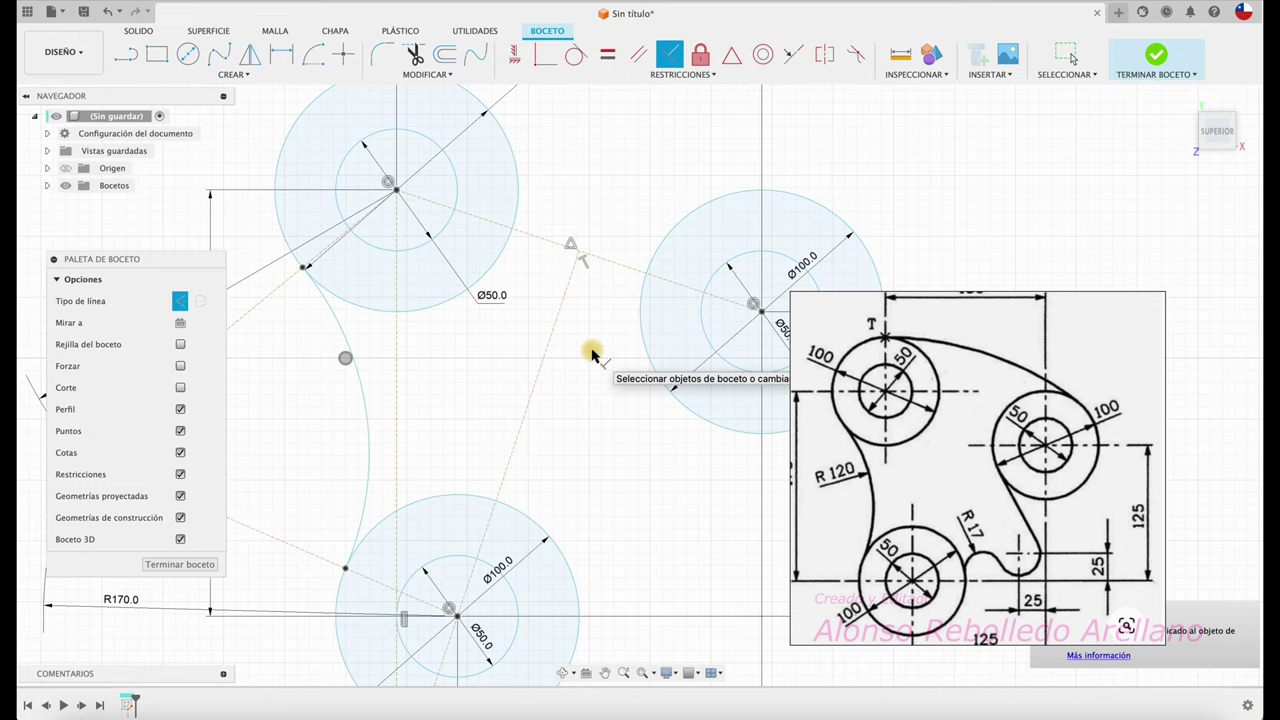
pyautogui.scroll(-3, 592, 355)
pyautogui.scroll(-2, 592, 355)
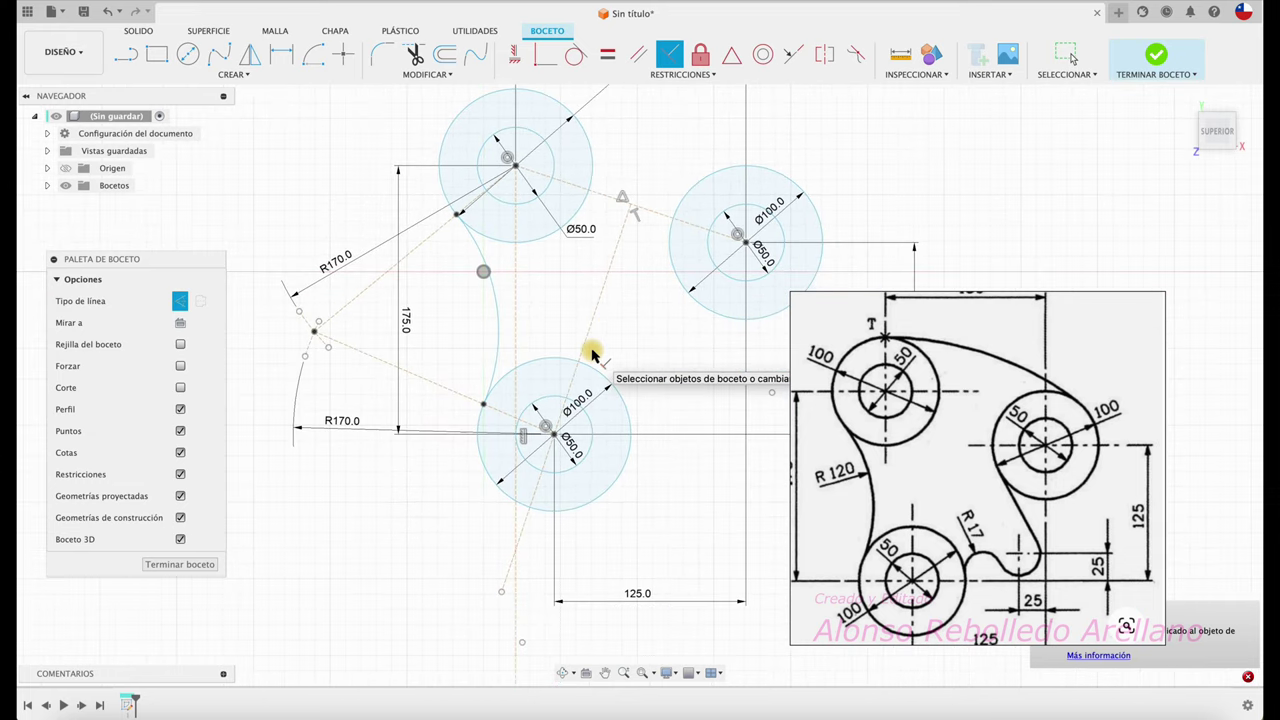
pyautogui.press('Escape')
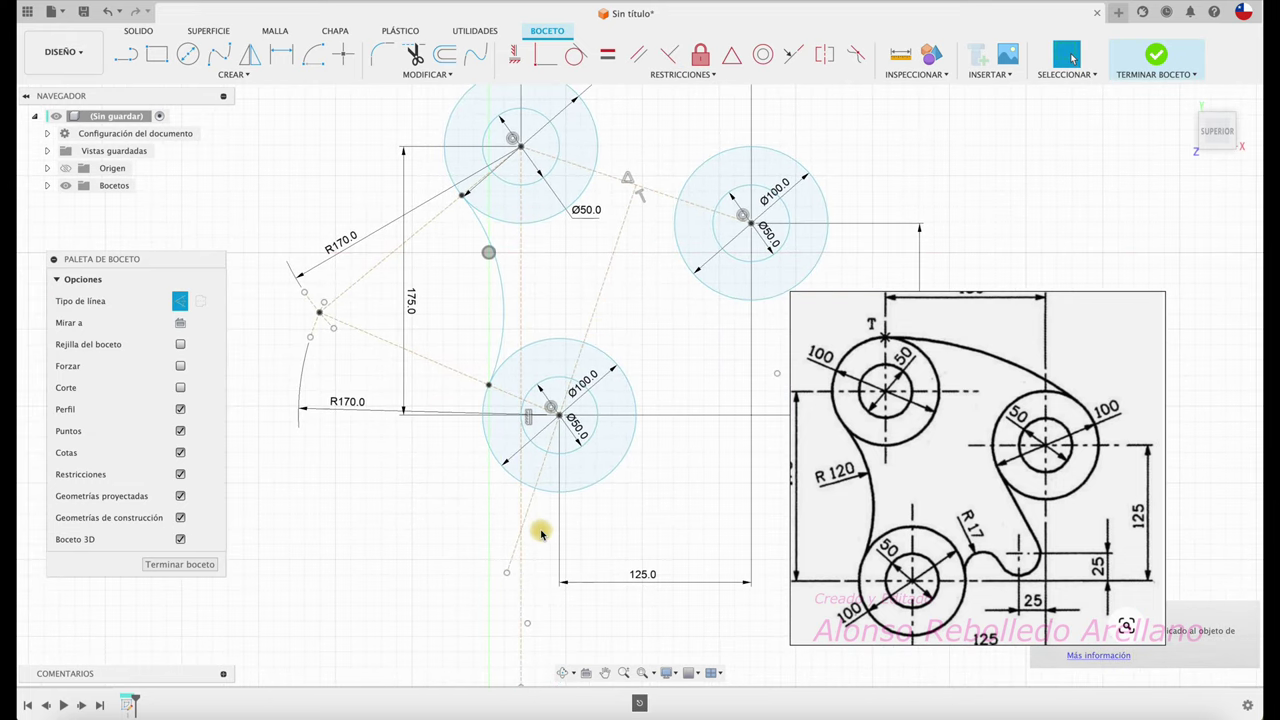
pyautogui.scroll(2, 540, 530)
pyautogui.scroll(1, 540, 531)
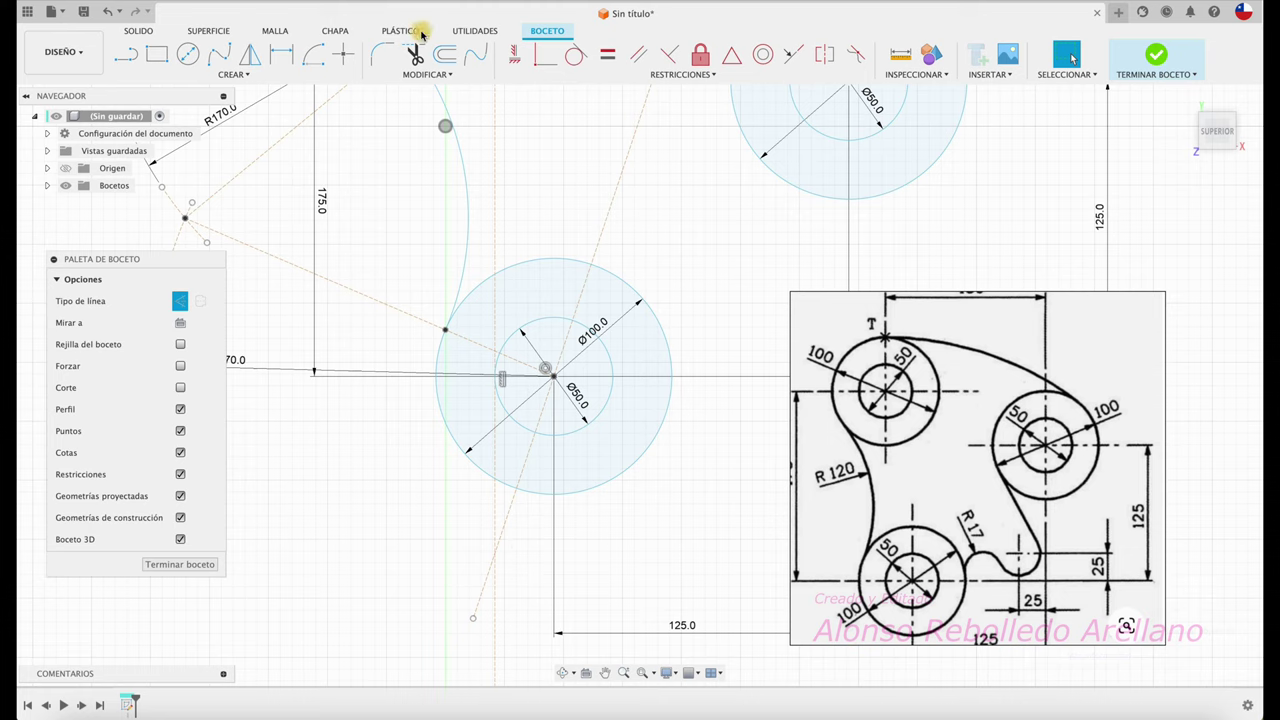
# Place a sketch point on the diagonal construction line.
pyautogui.click(346, 54)
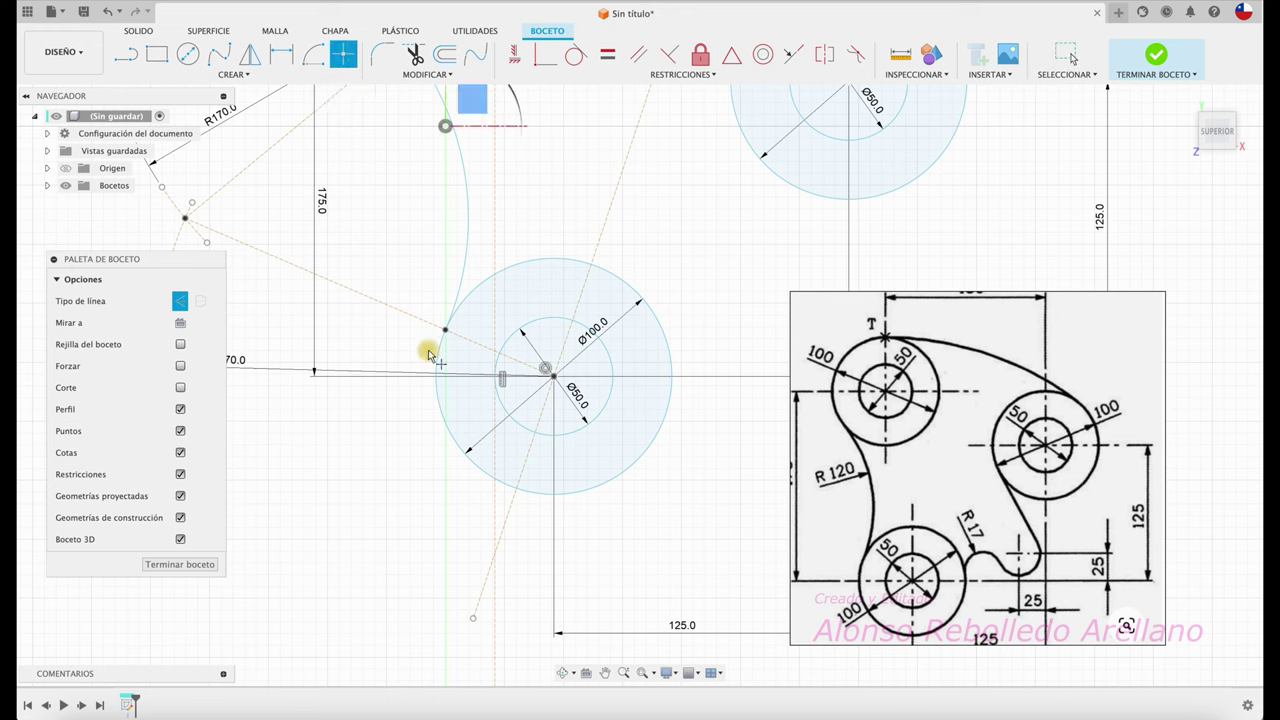
pyautogui.click(495, 556)
pyautogui.scroll(-2, 531, 580)
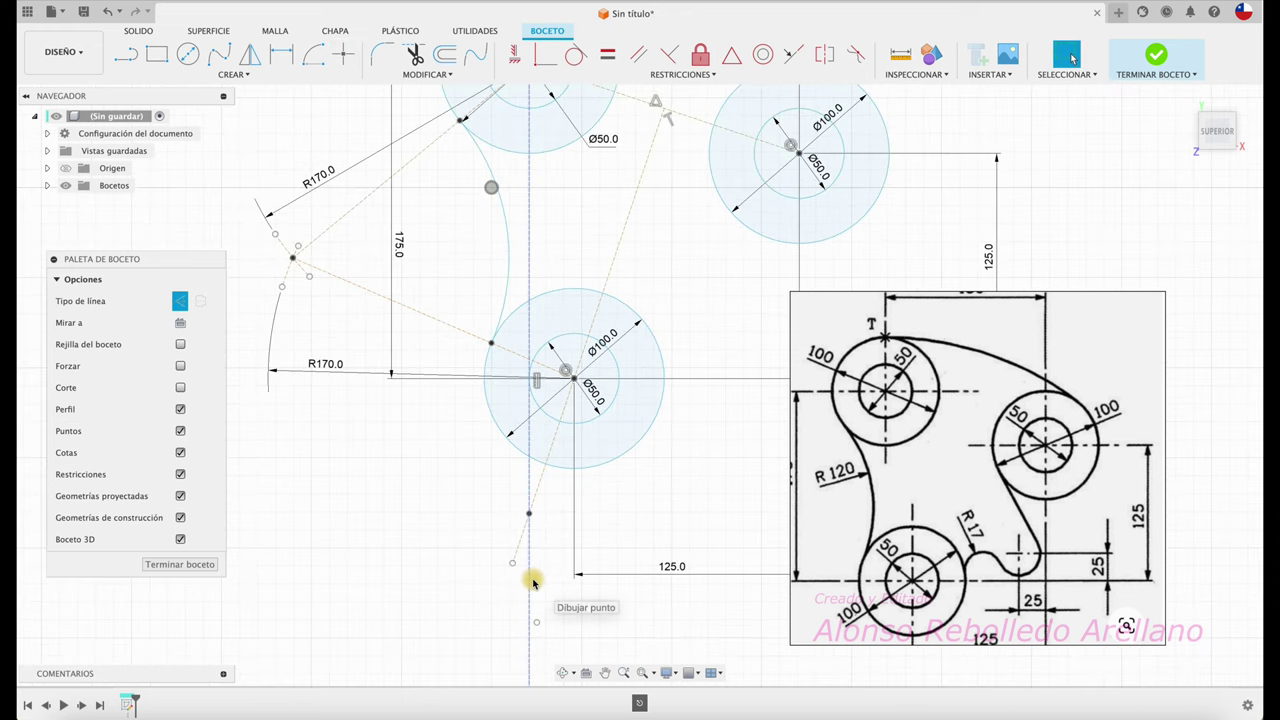
pyautogui.scroll(-2, 531, 580)
# Switch off construction style and try an arc below the bottom circle, then cancel it.
pyautogui.click(185, 302)
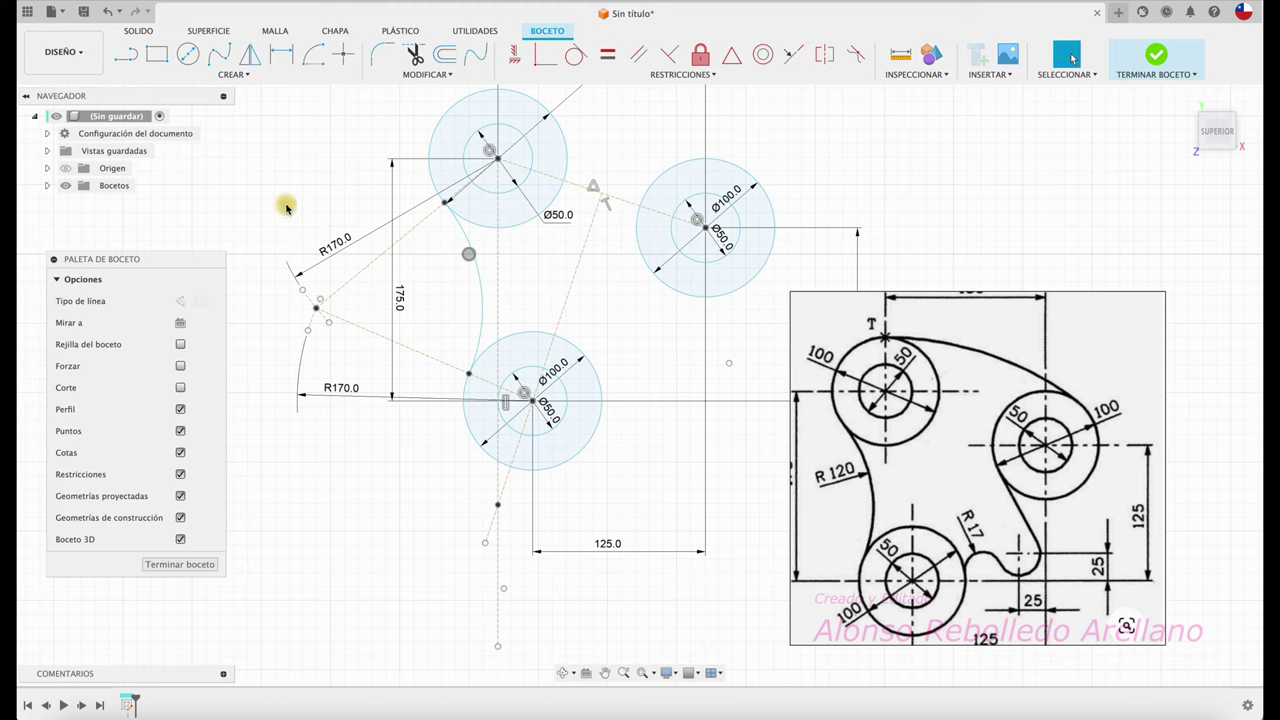
pyautogui.click(313, 55)
pyautogui.click(503, 588)
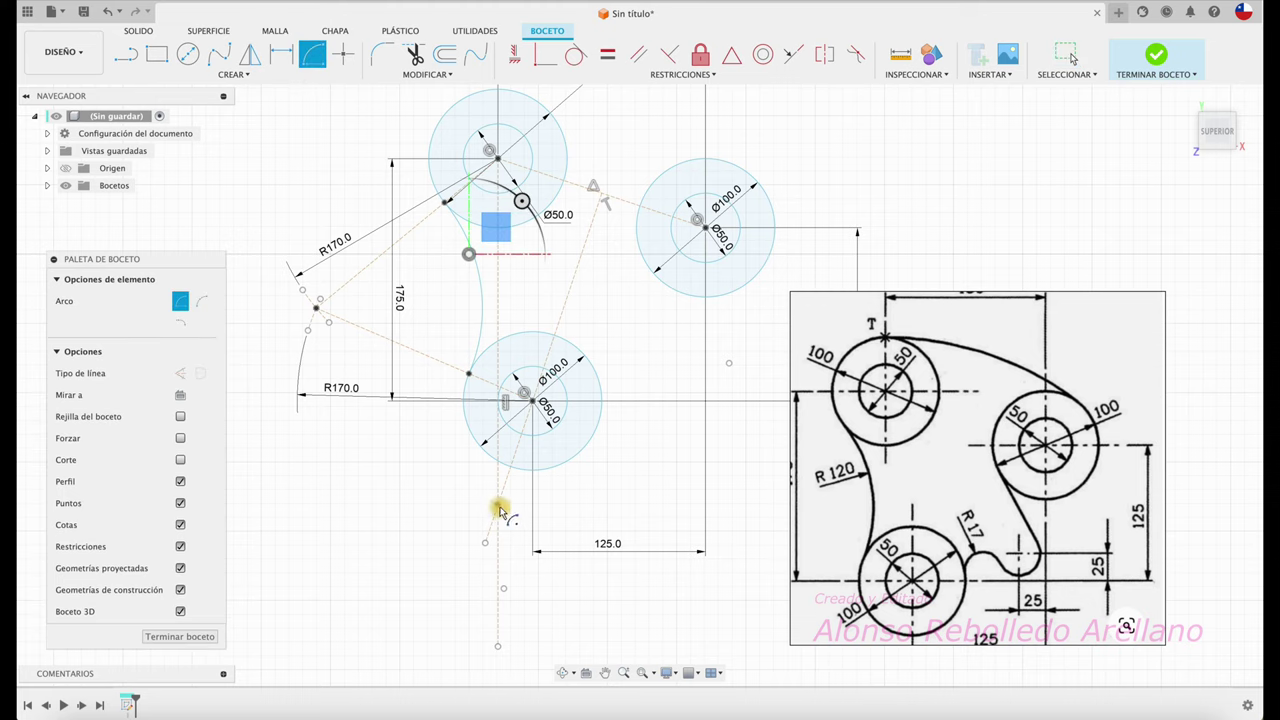
pyautogui.click(497, 505)
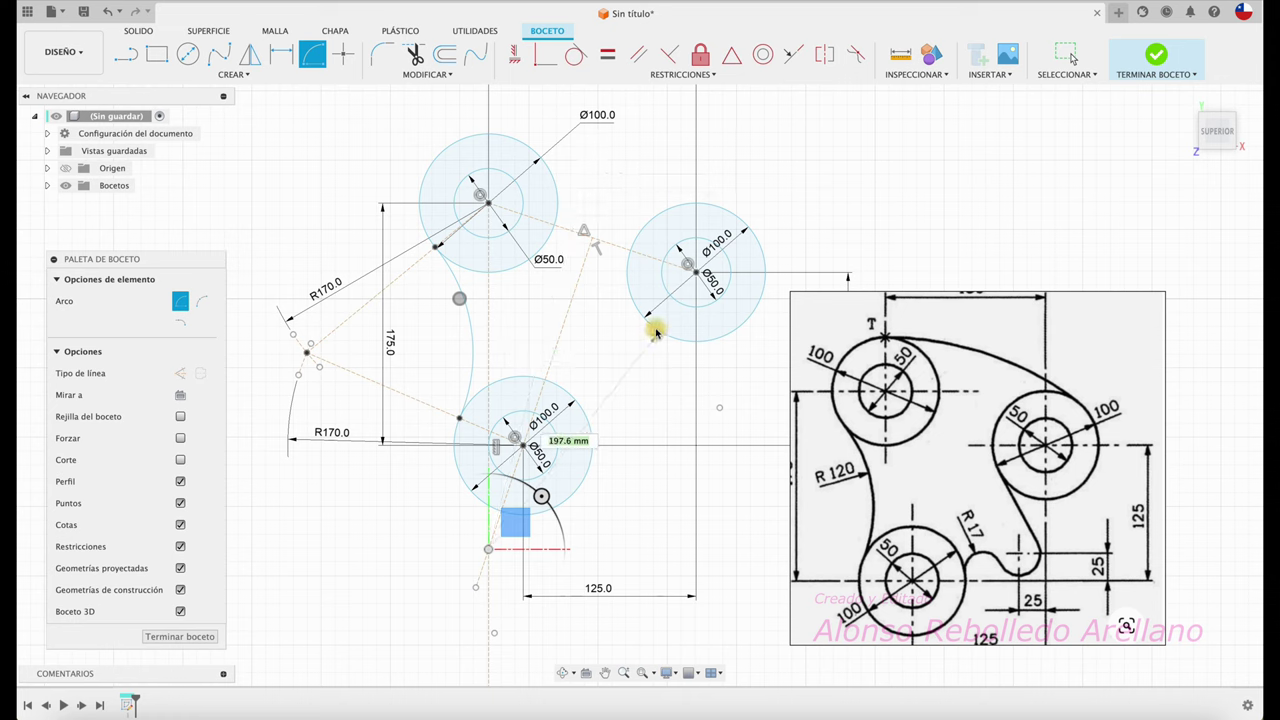
pyautogui.press('Escape')
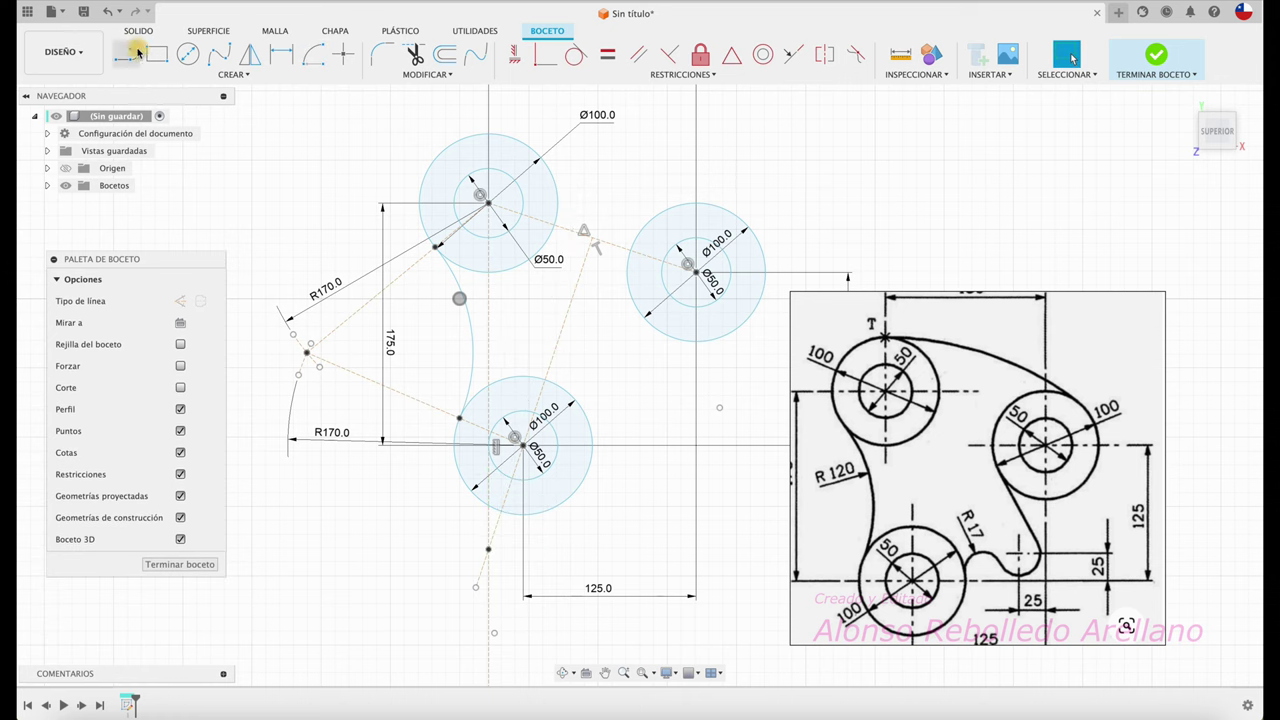
# Draw a construction line from the right circle's centre to the point on the diagonal.
pyautogui.click(127, 54)
pyautogui.click(180, 300)
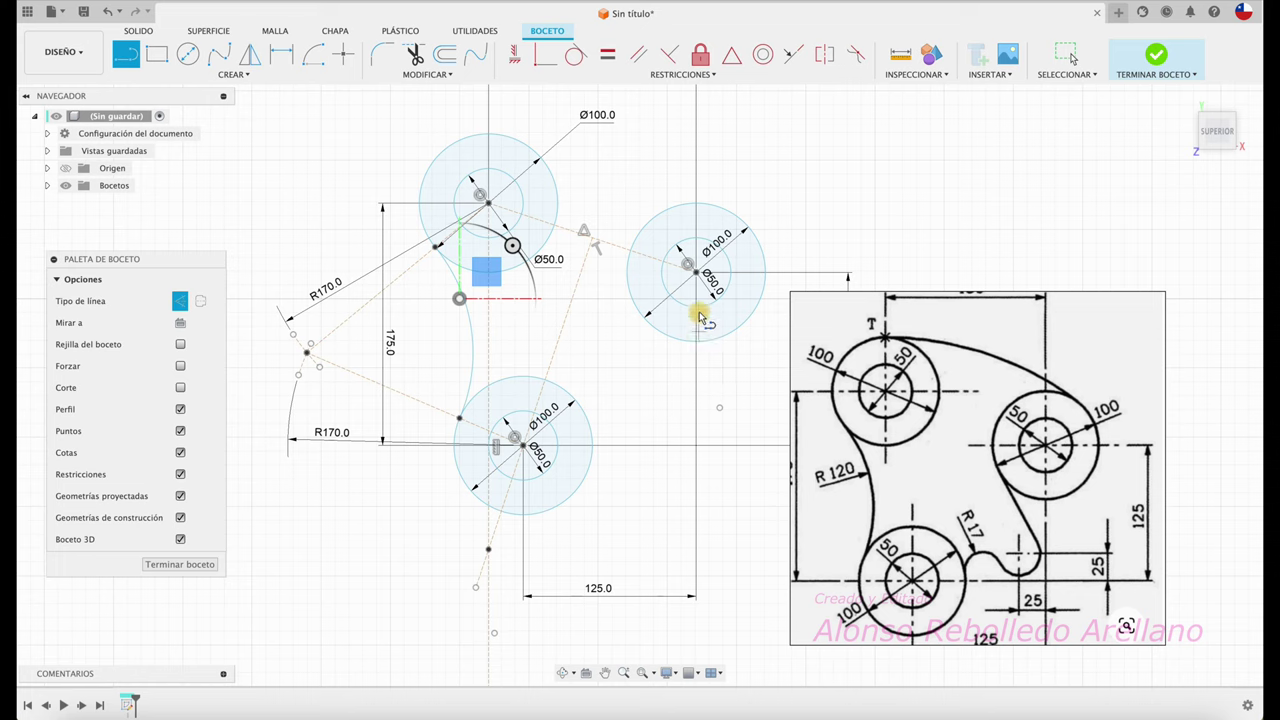
pyautogui.click(689, 266)
pyautogui.write('250')
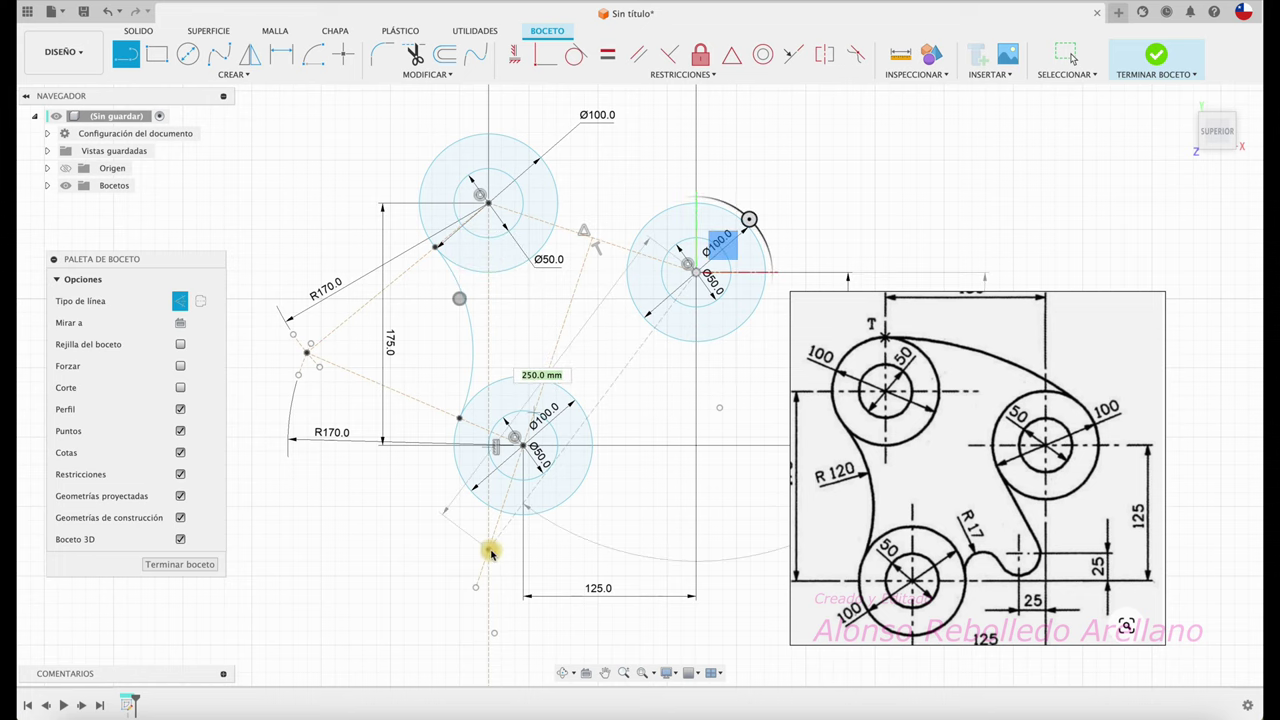
pyautogui.click(490, 550)
pyautogui.press('Escape')
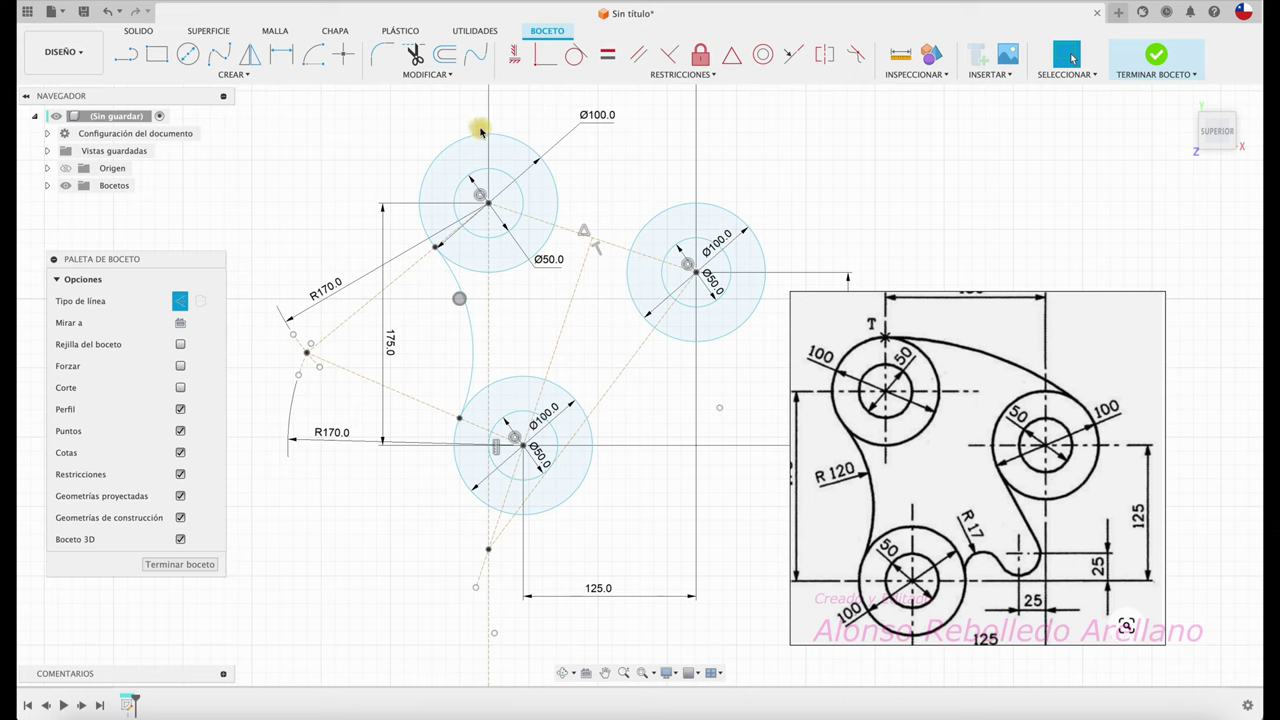
pyautogui.click(424, 76)
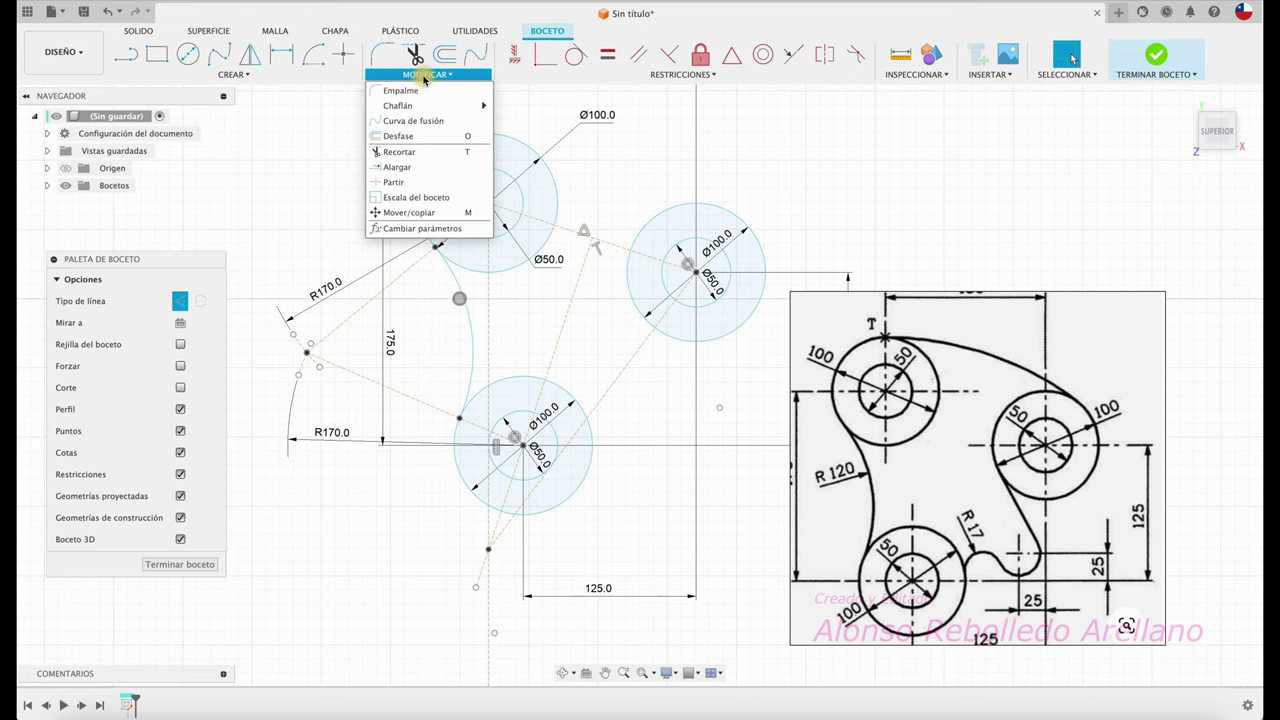
# Extend the diagonal construction line past the right circle toward the upper right.
pyautogui.click(402, 168)
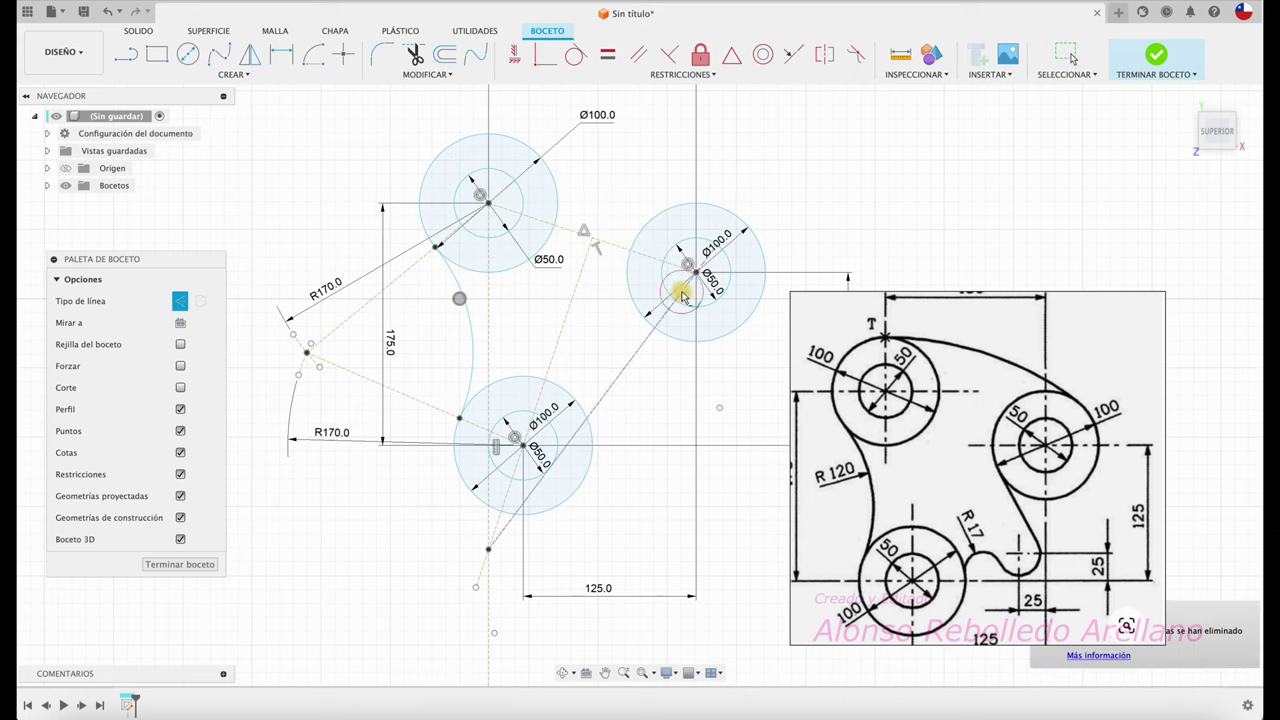
pyautogui.scroll(3, 718, 245)
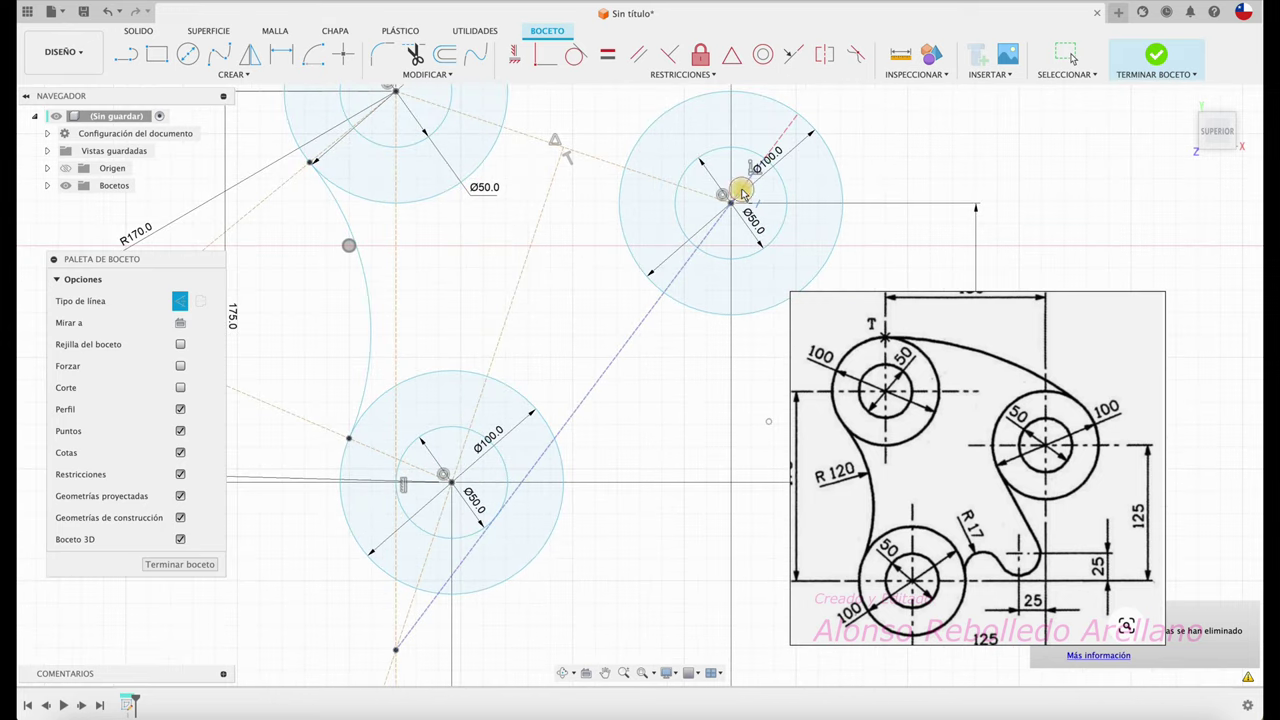
pyautogui.click(791, 121)
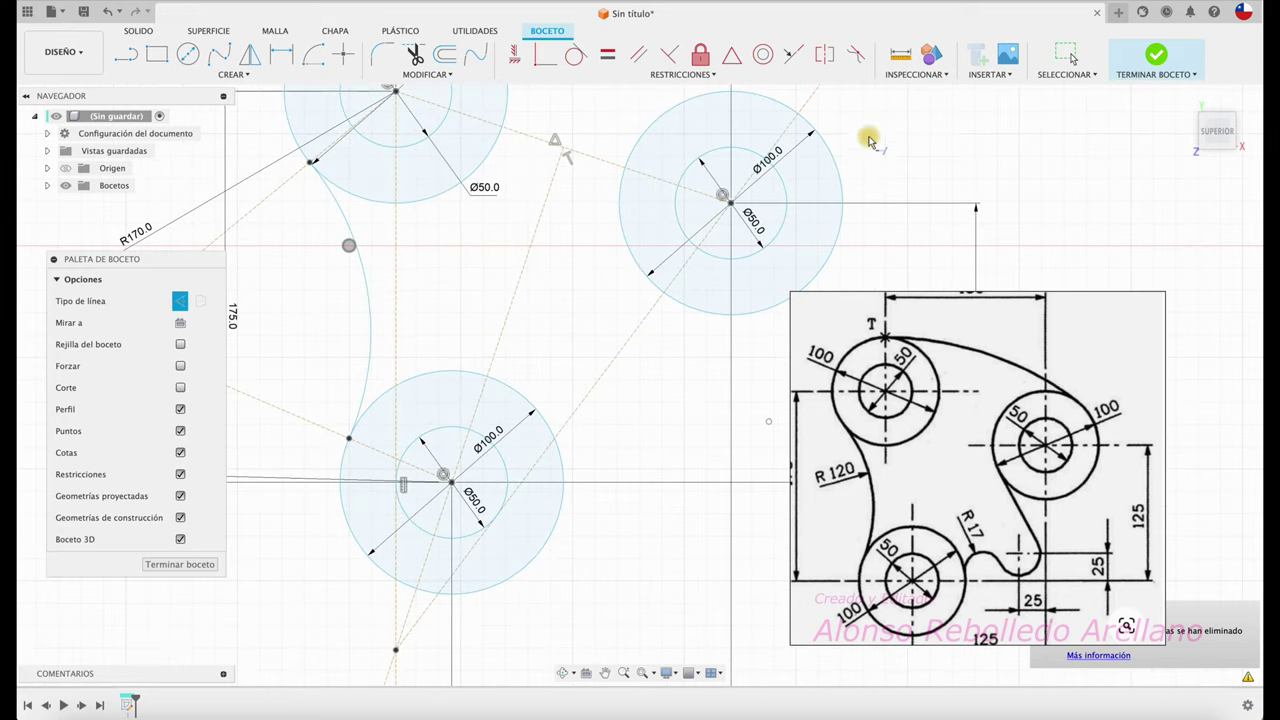
pyautogui.scroll(-2, 870, 140)
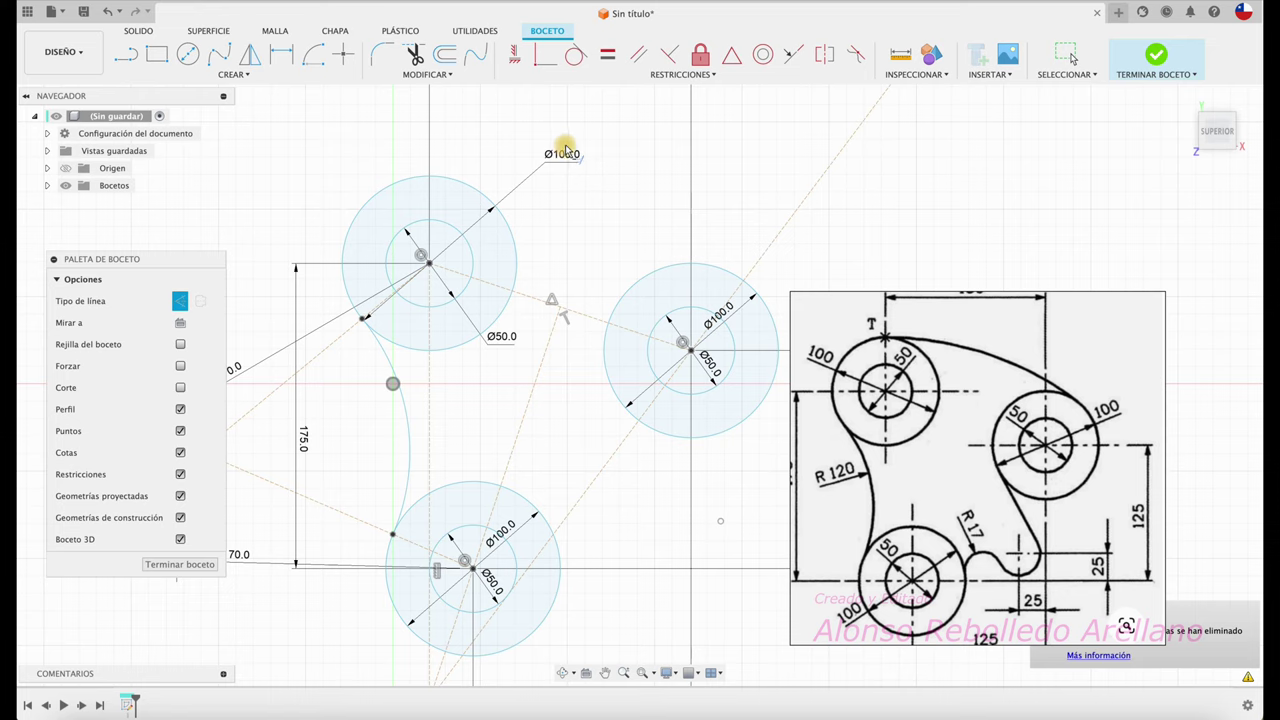
pyautogui.press('Escape')
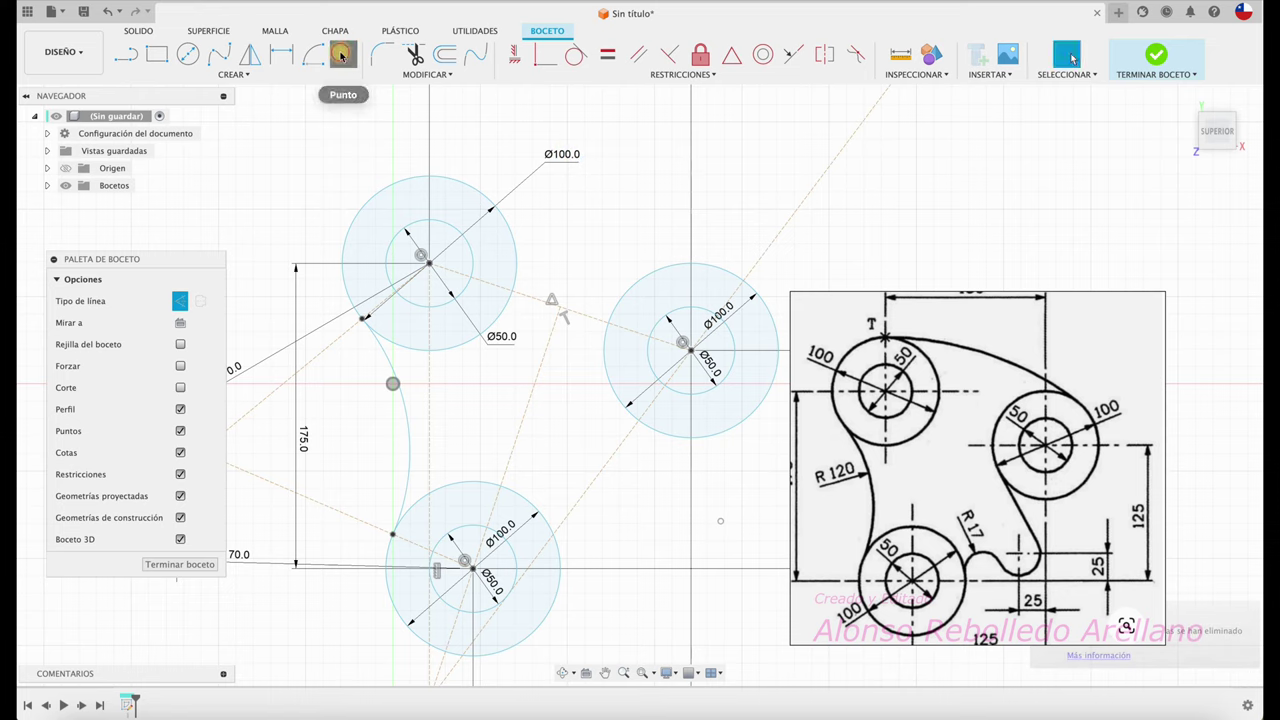
# Place sketch points on the right circle's outer edge and the top of the upper circle.
pyautogui.click(341, 55)
pyautogui.click(743, 281)
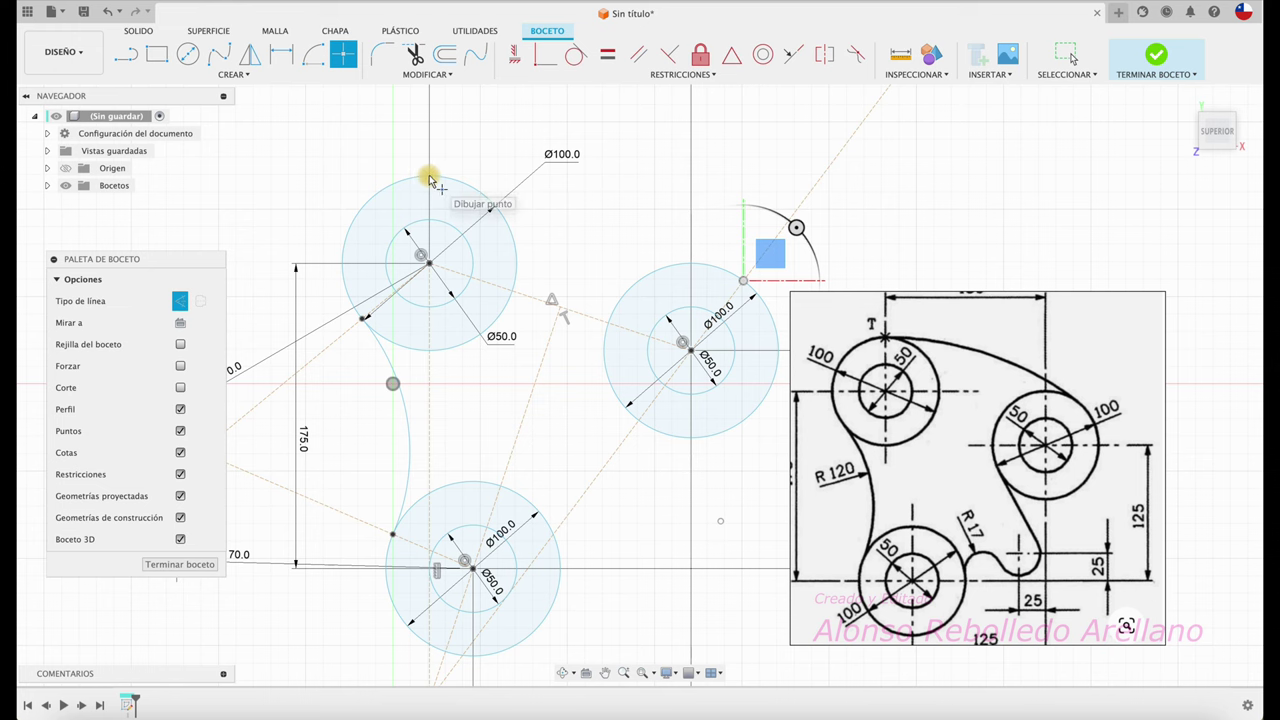
pyautogui.click(429, 177)
pyautogui.press('Escape')
pyautogui.scroll(-3, 546, 234)
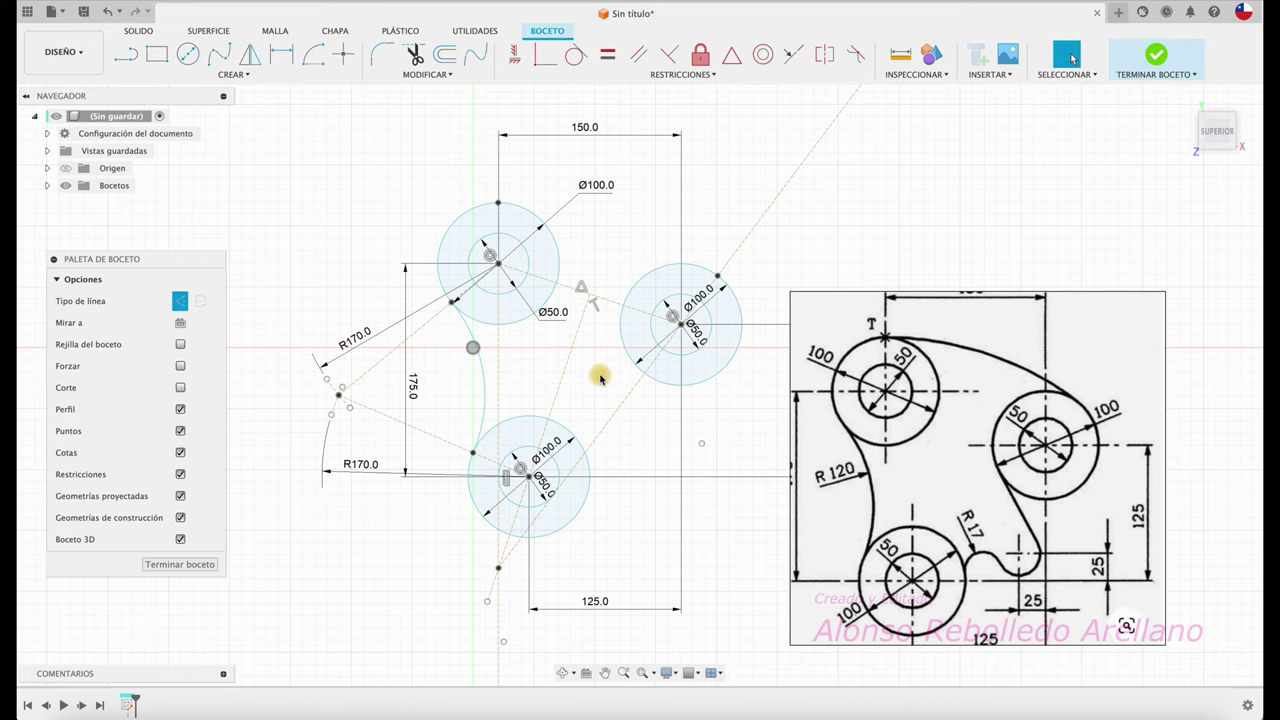
# Draw an arc from the right circle's edge to the top circle and begin its radius dimension.
pyautogui.click(312, 53)
pyautogui.click(510, 476)
pyautogui.click(497, 577)
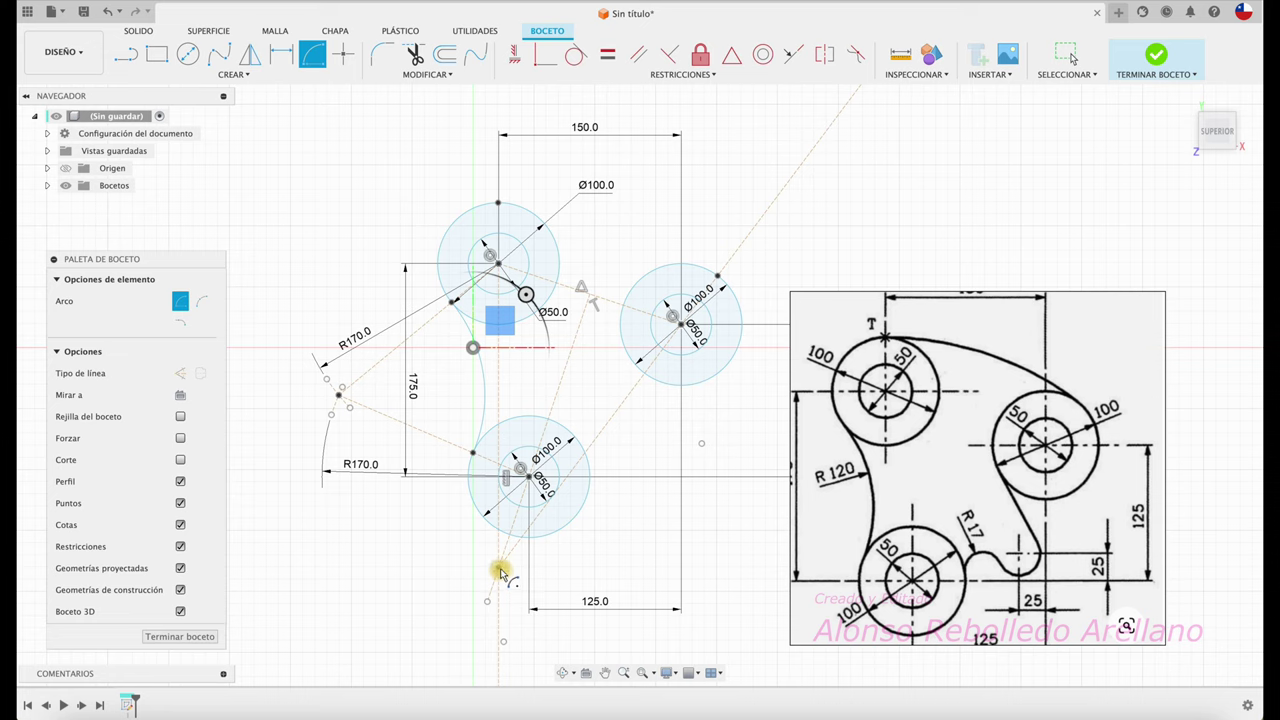
pyautogui.click(720, 276)
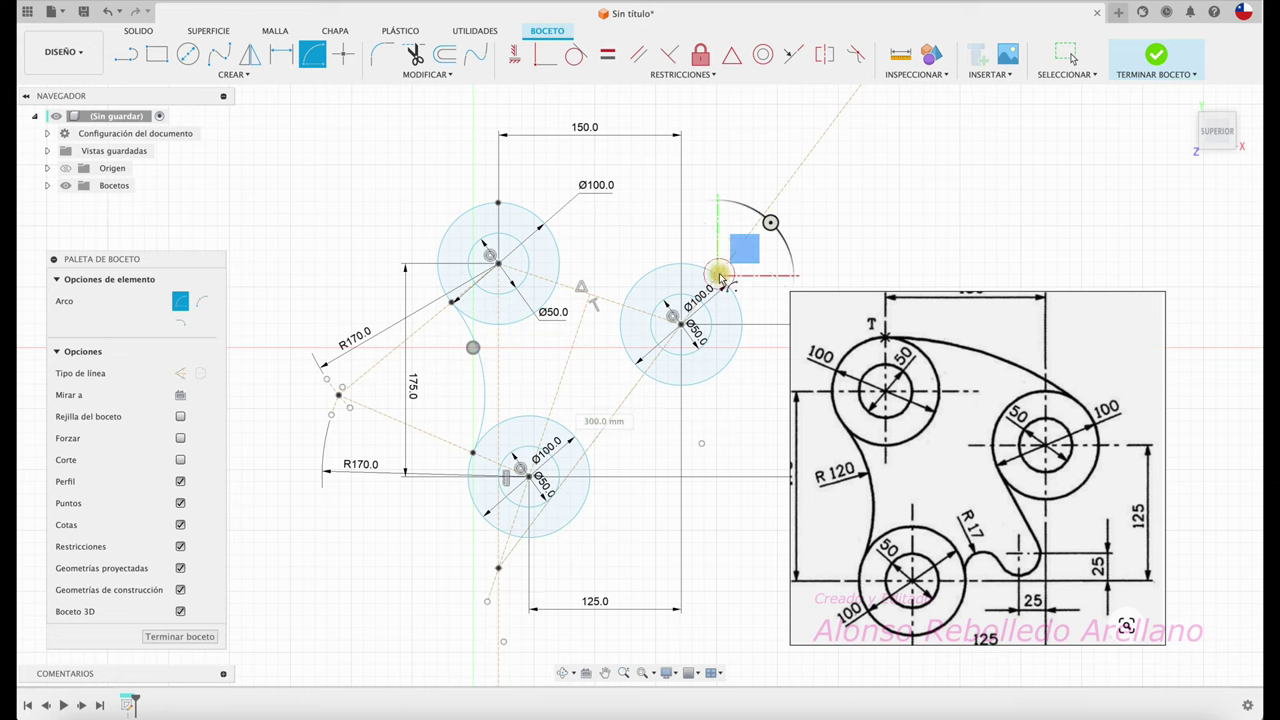
pyautogui.click(498, 202)
pyautogui.press('Escape')
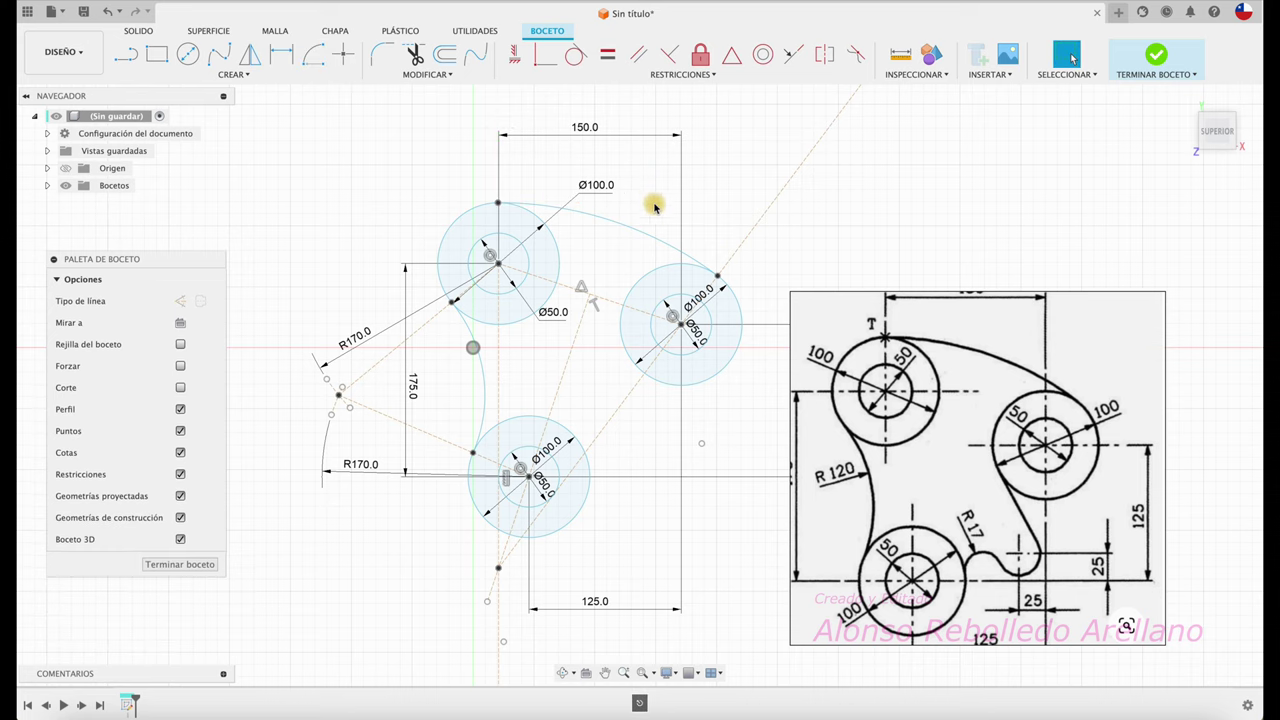
pyautogui.press('d')
pyautogui.click(652, 236)
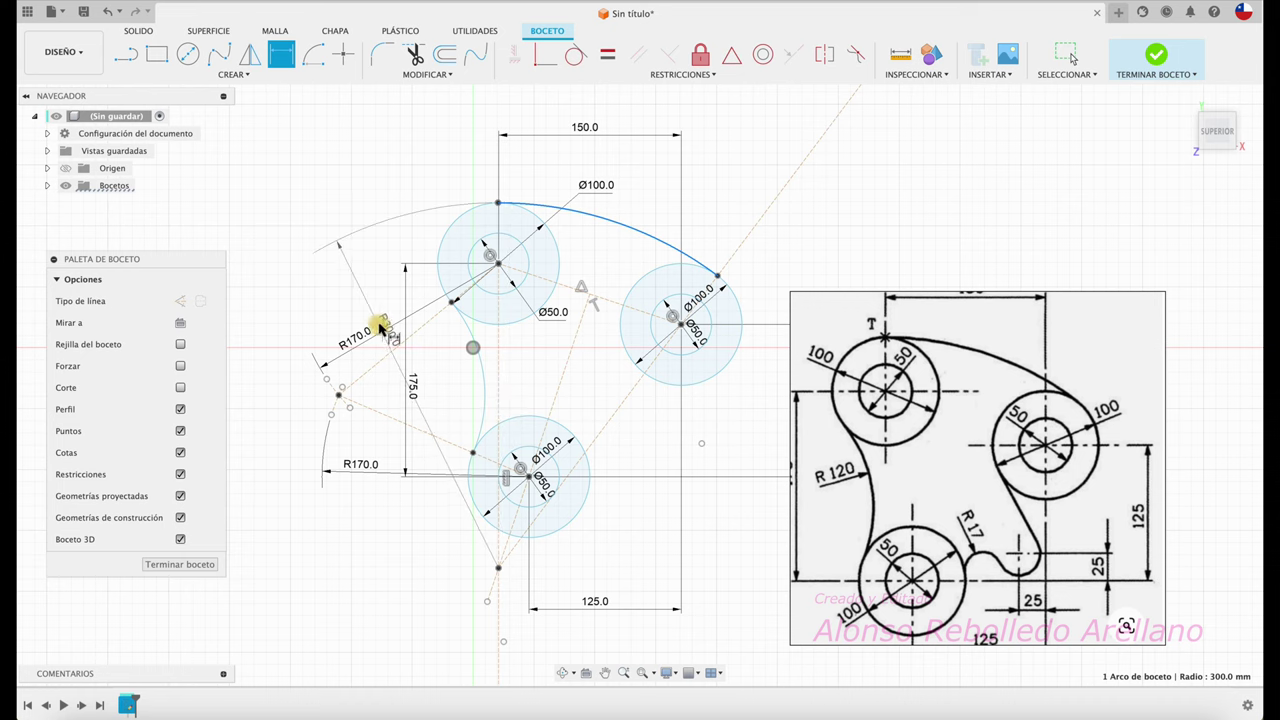
# Set the top arc's radius to 300 mm, then zoom the reference drawing to the R17 notch.
pyautogui.click(359, 296)
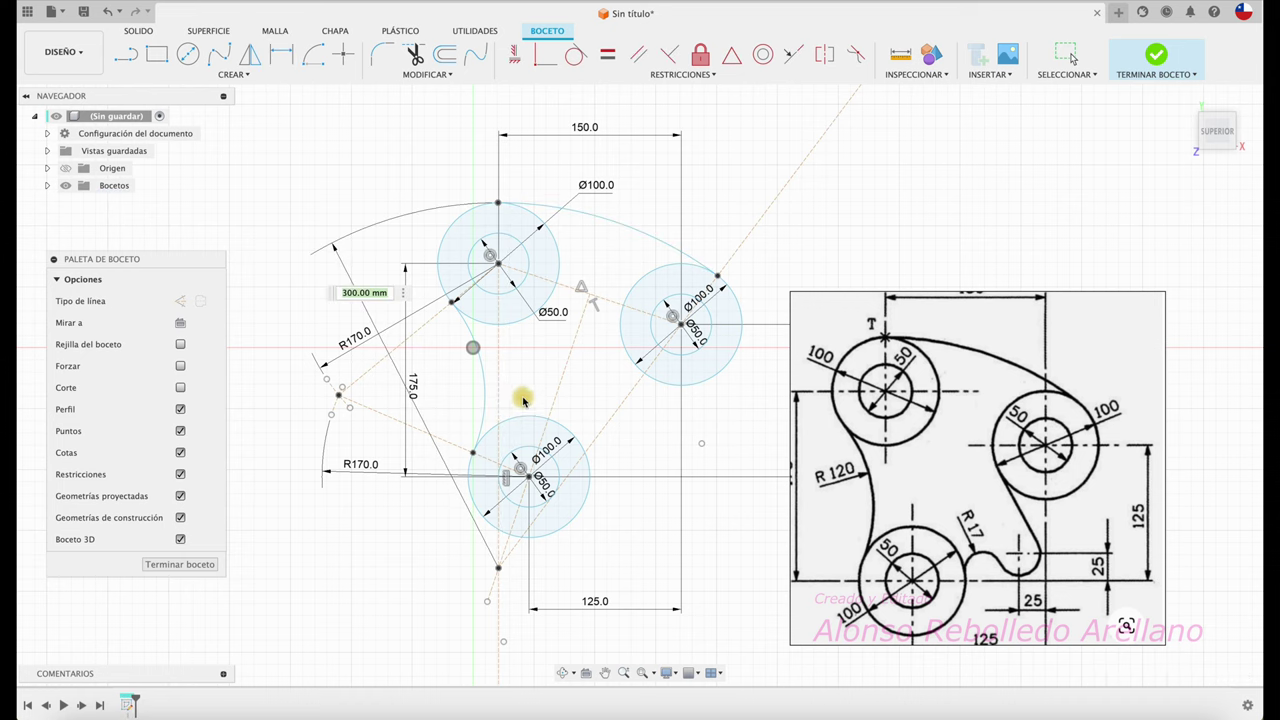
pyautogui.press('Return')
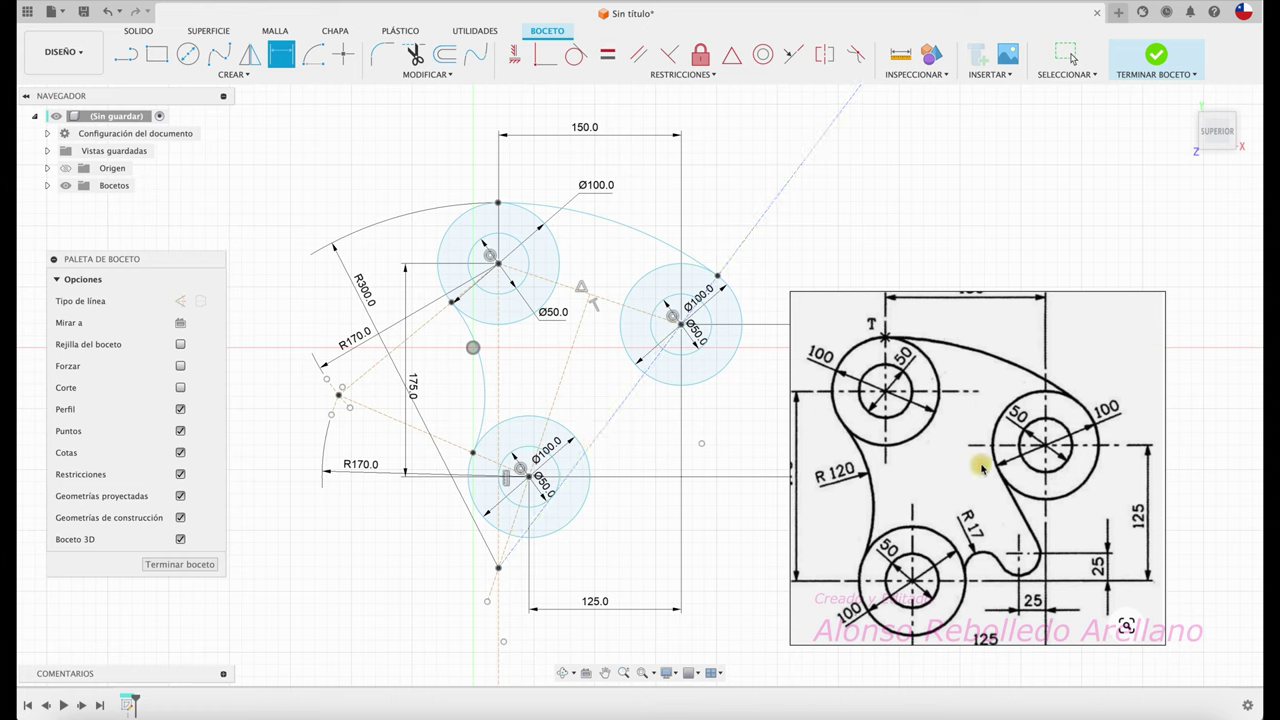
pyautogui.scroll(3, 965, 450)
pyautogui.scroll(-2, 949, 400)
pyautogui.scroll(-2, 951, 375)
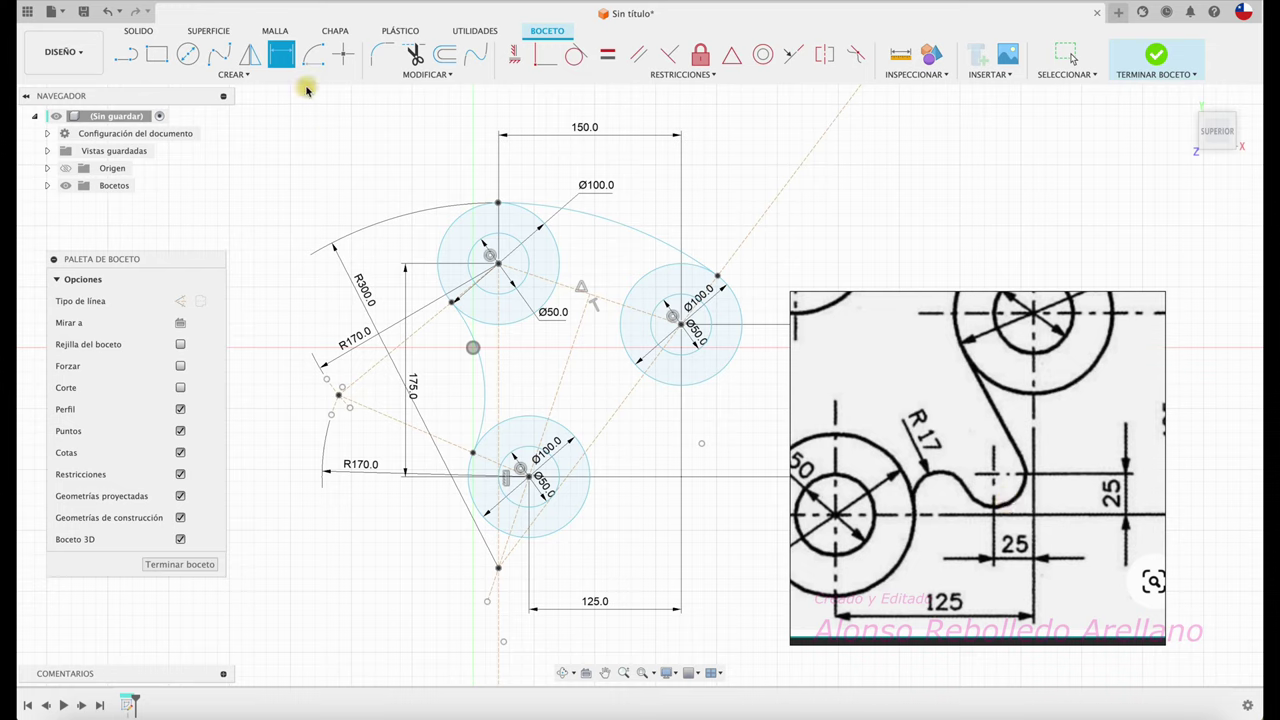
# Place a sketch point below the right circle.
pyautogui.click(342, 50)
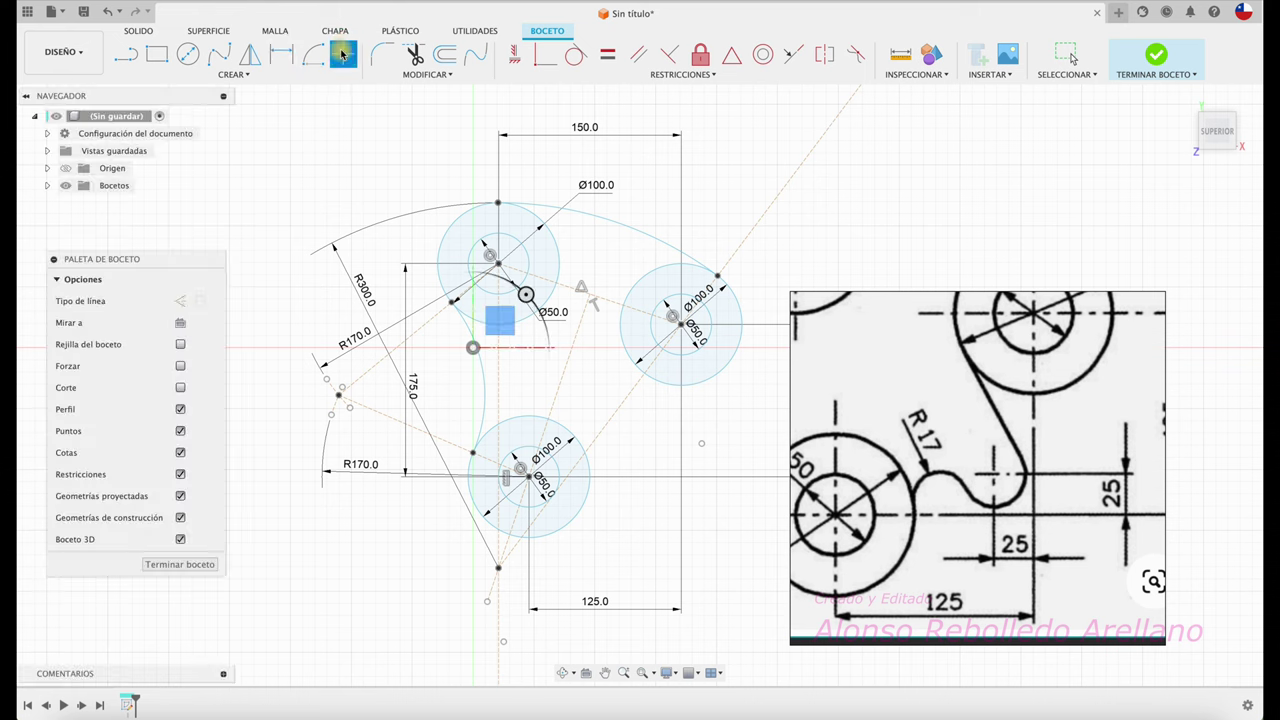
pyautogui.click(642, 435)
pyautogui.press('Escape')
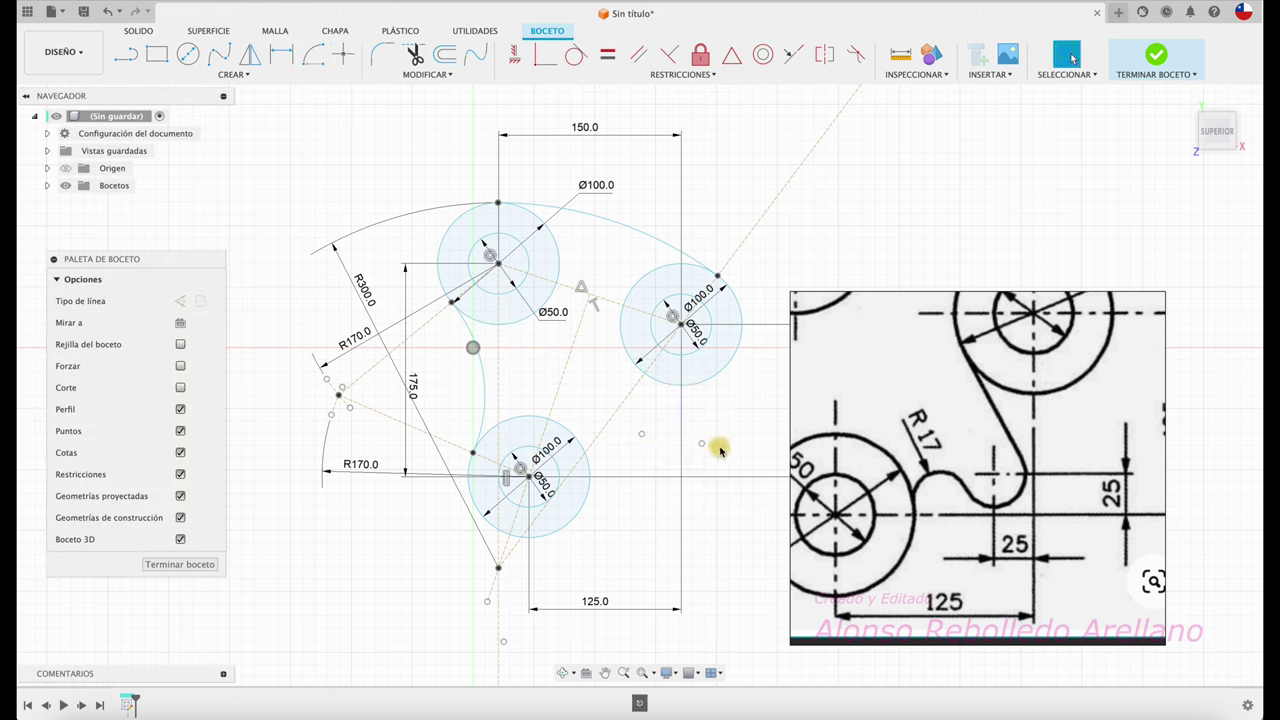
pyautogui.press('d')
pyautogui.click(642, 435)
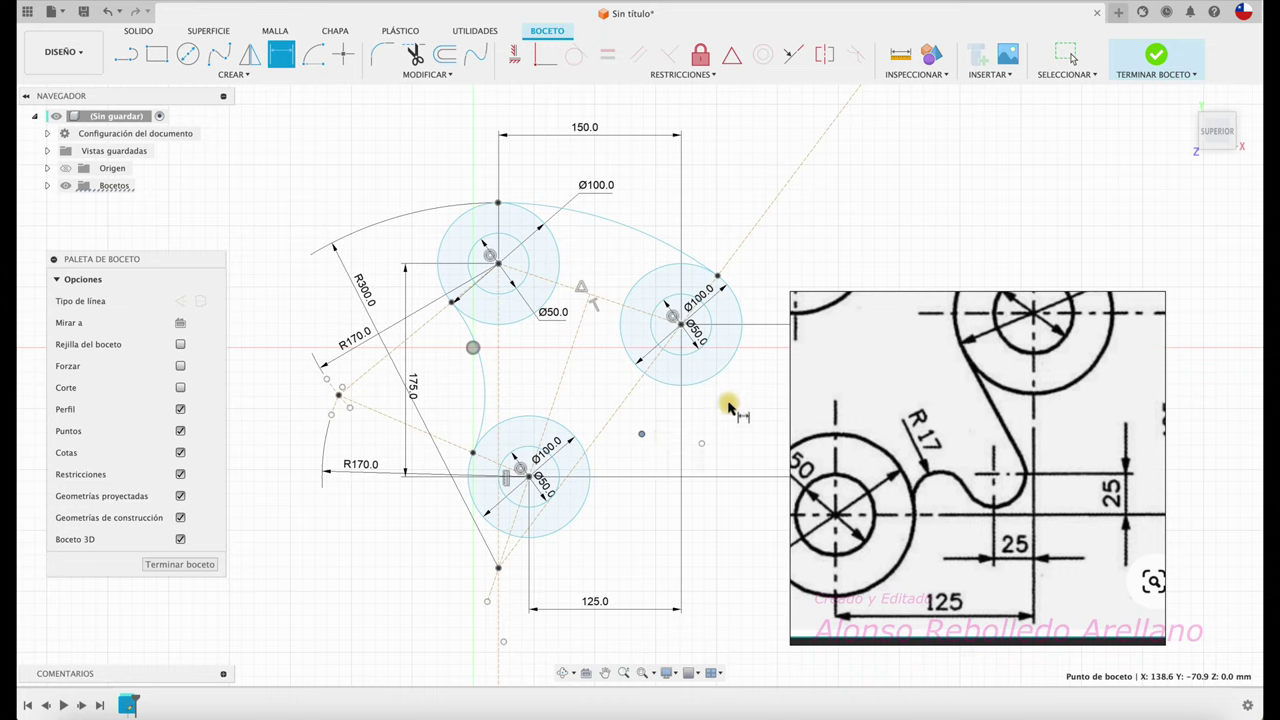
pyautogui.press('Escape')
# Draw a vertical guide line from the right circle's centre and a horizontal one from the bottom circle's centre.
pyautogui.press('l')
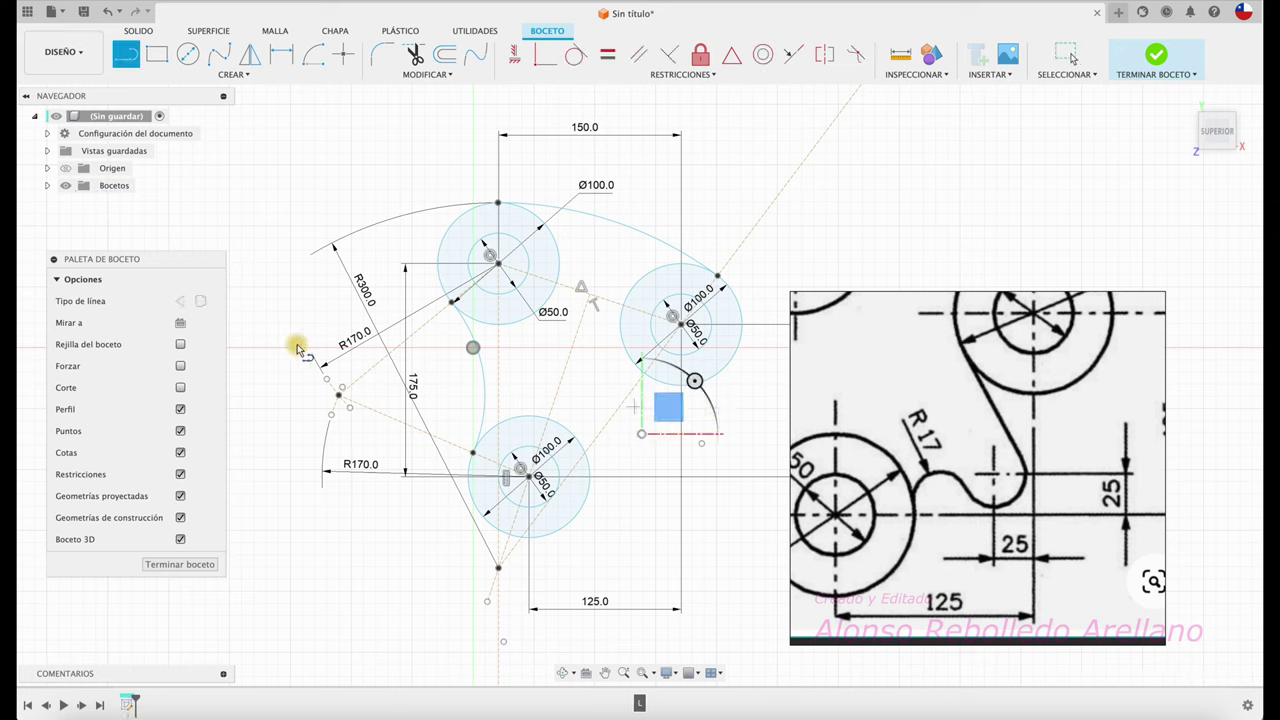
pyautogui.click(680, 322)
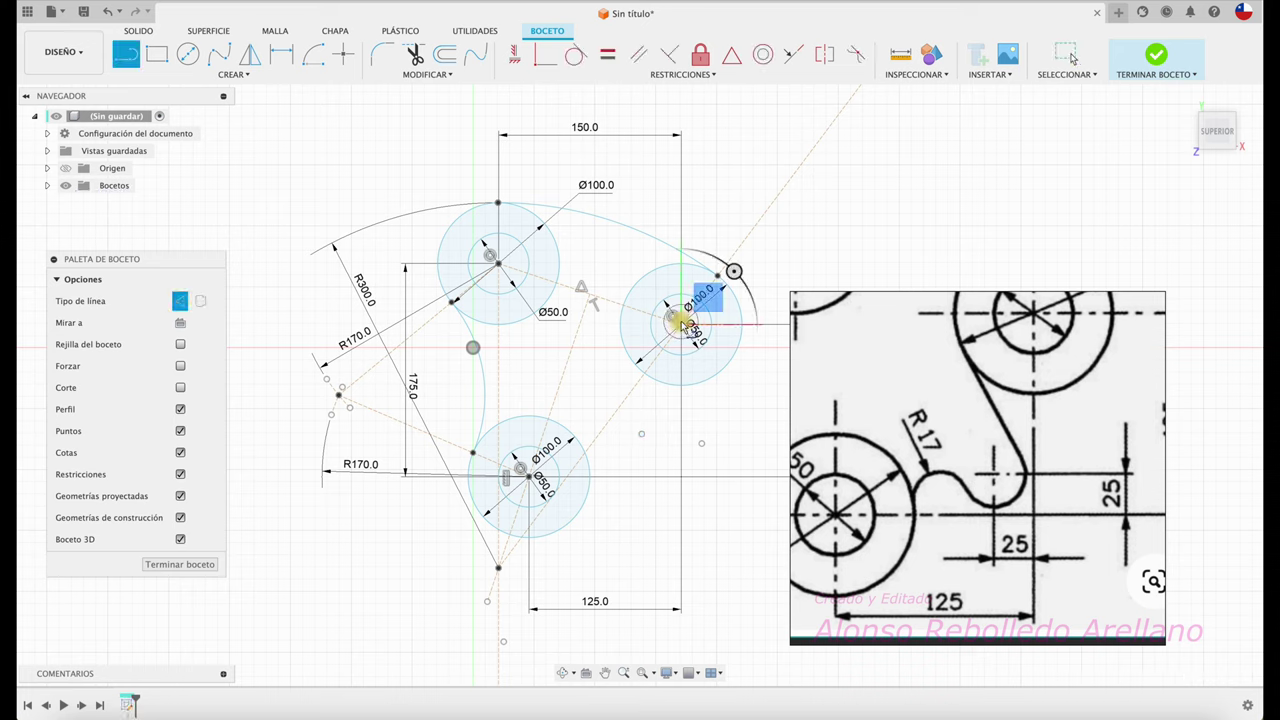
pyautogui.click(681, 505)
pyautogui.press('Escape')
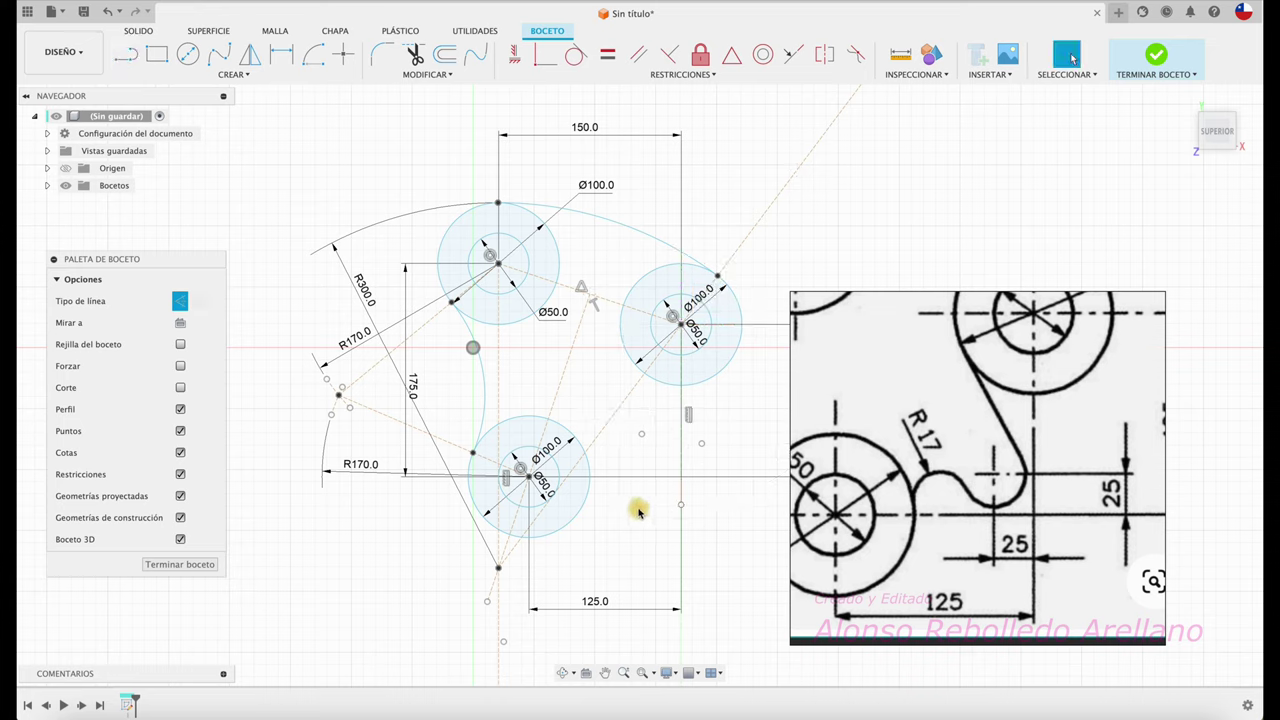
pyautogui.press('l')
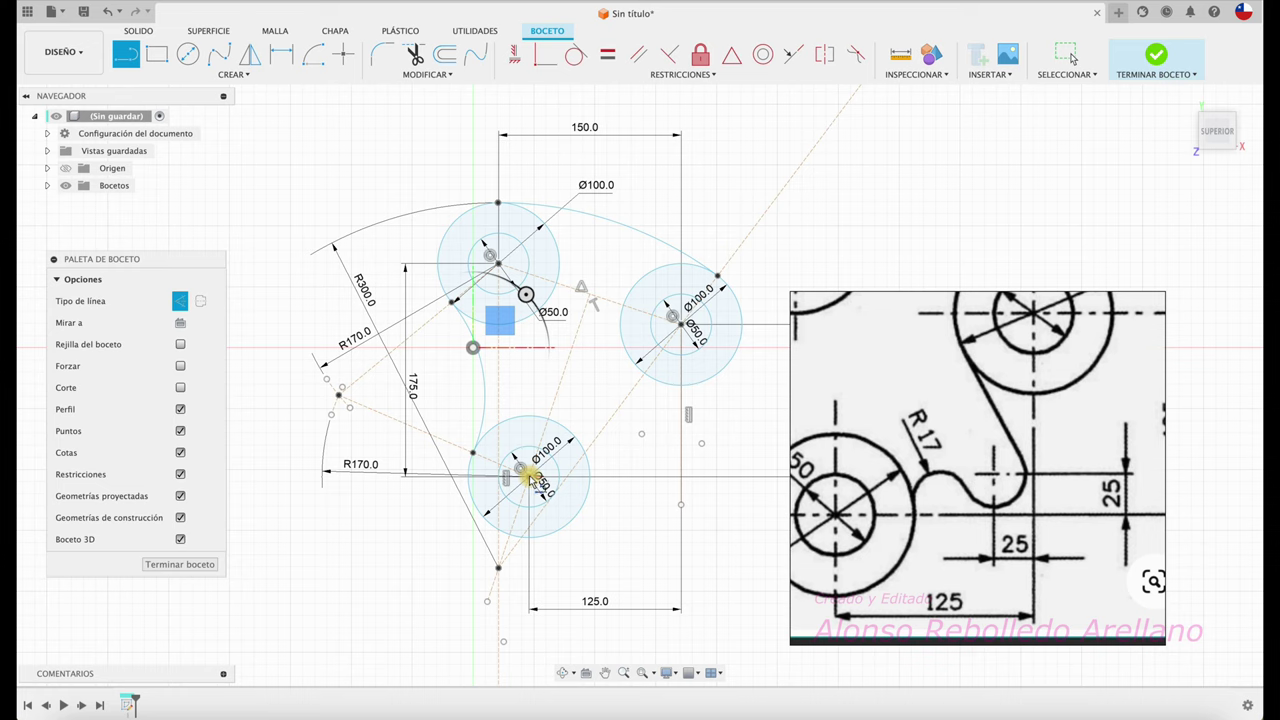
pyautogui.click(528, 473)
pyautogui.click(710, 476)
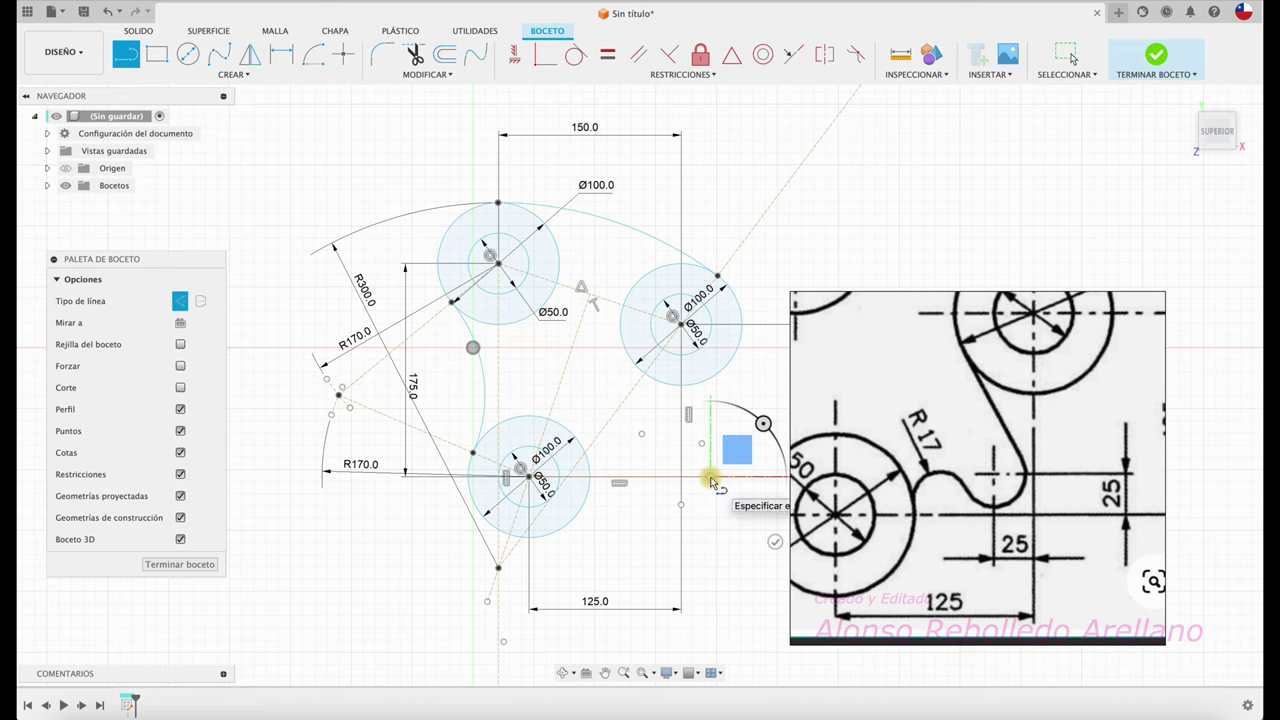
pyautogui.press('Escape')
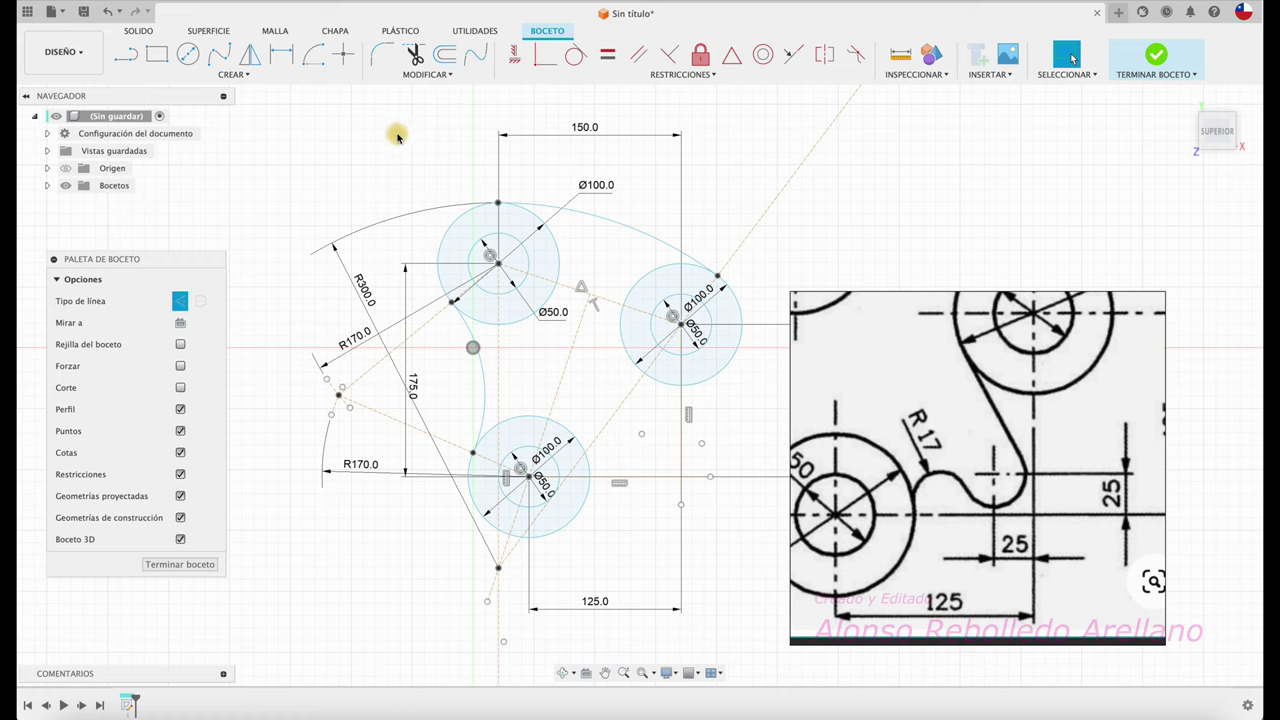
# Locate the notch point with two 25 mm dimensions, horizontal and vertical.
pyautogui.press('d')
pyautogui.press('l')
pyautogui.click(641, 434)
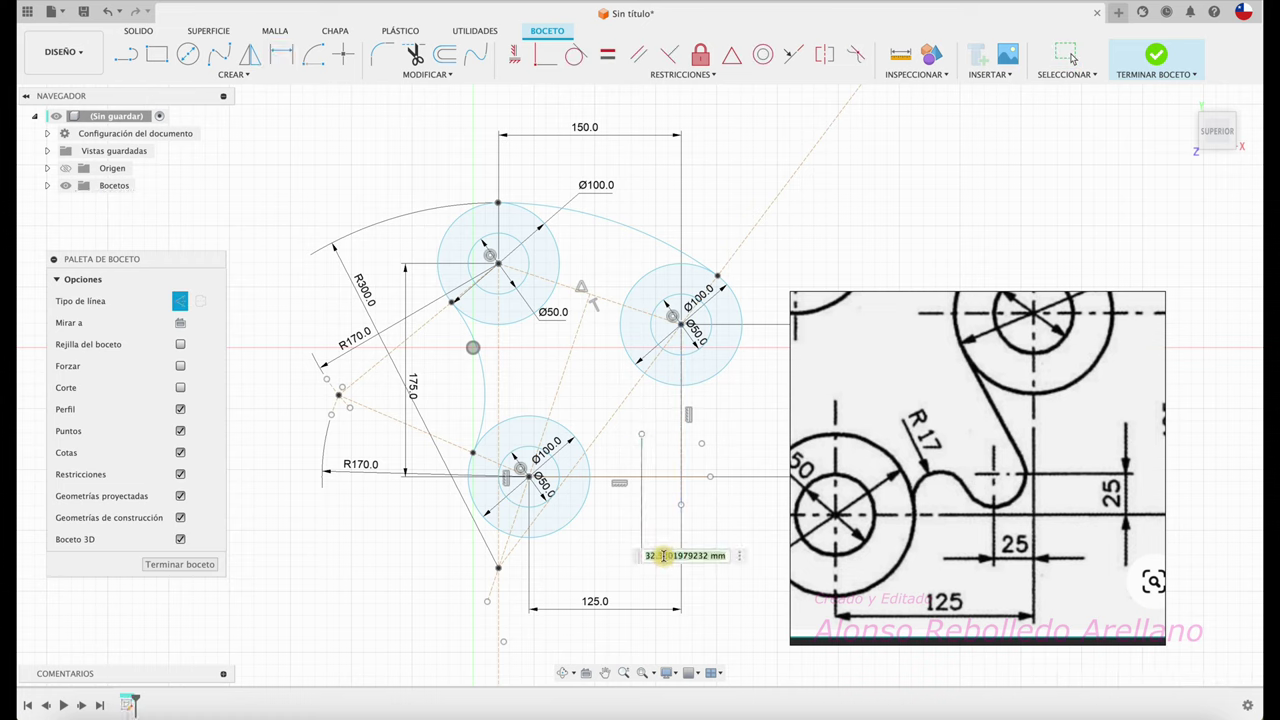
pyautogui.write('d25')
pyautogui.press('Return')
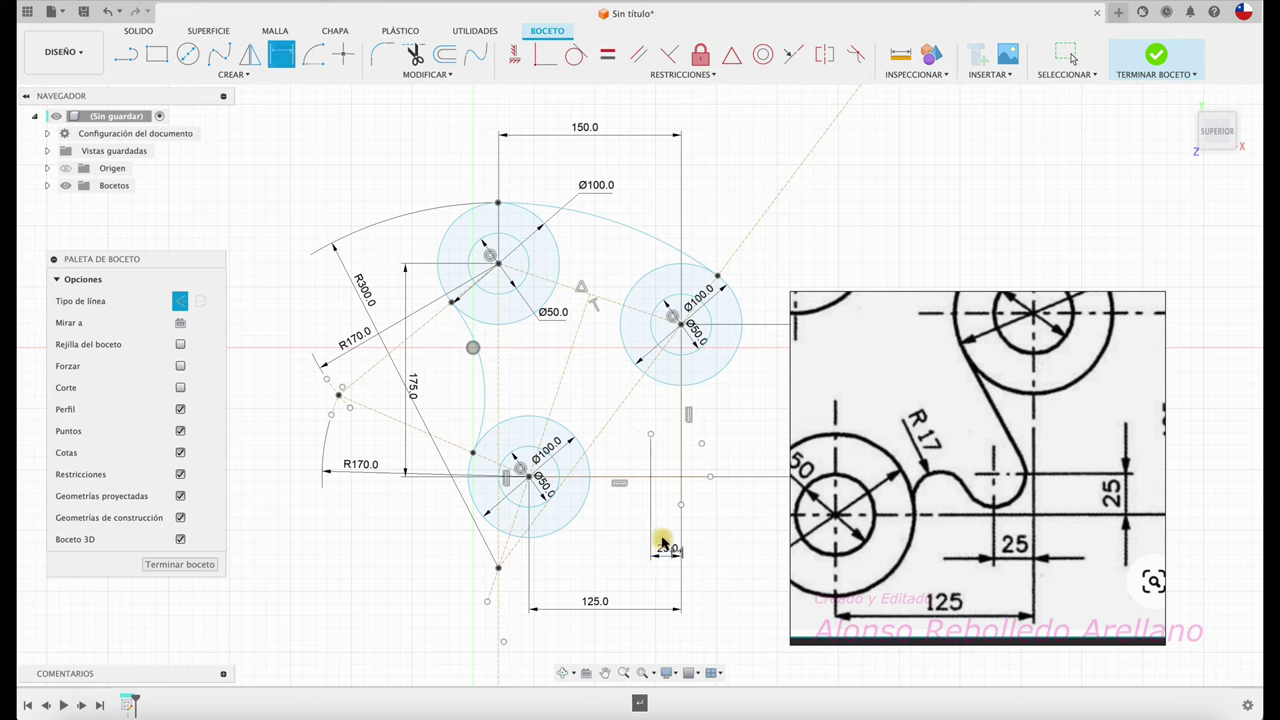
pyautogui.press('Escape')
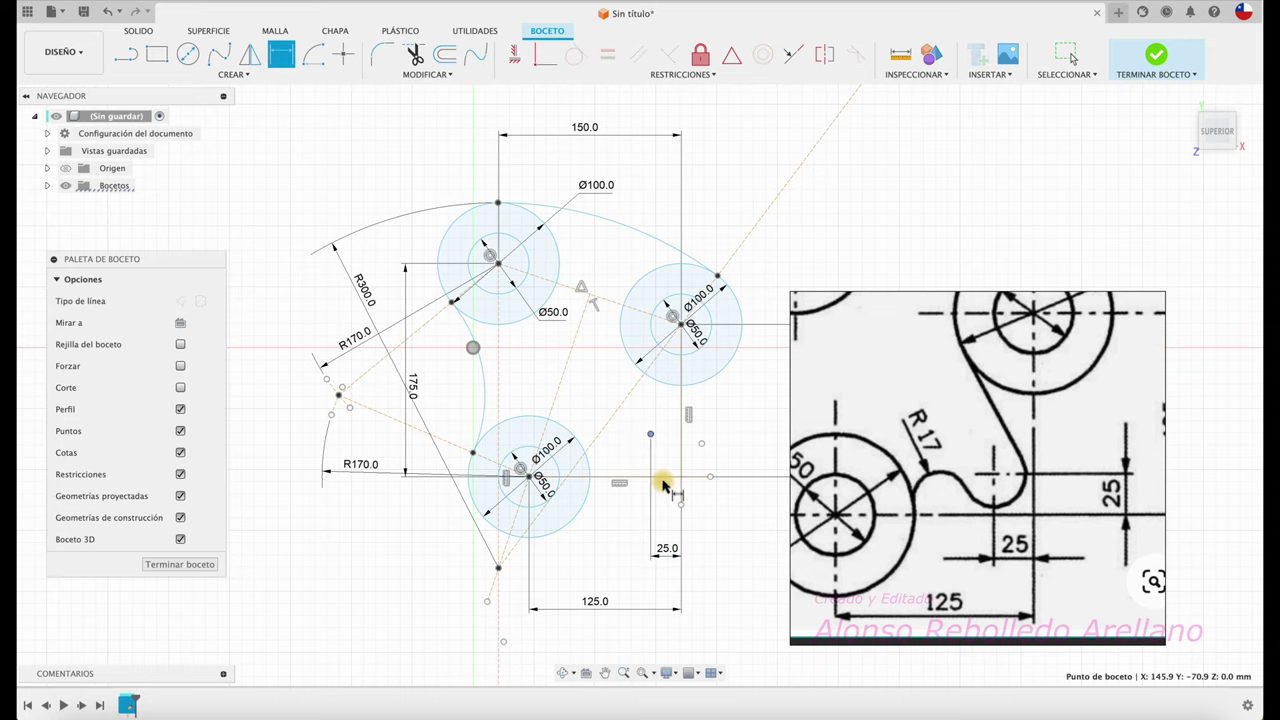
pyautogui.press('l')
pyautogui.click(650, 434)
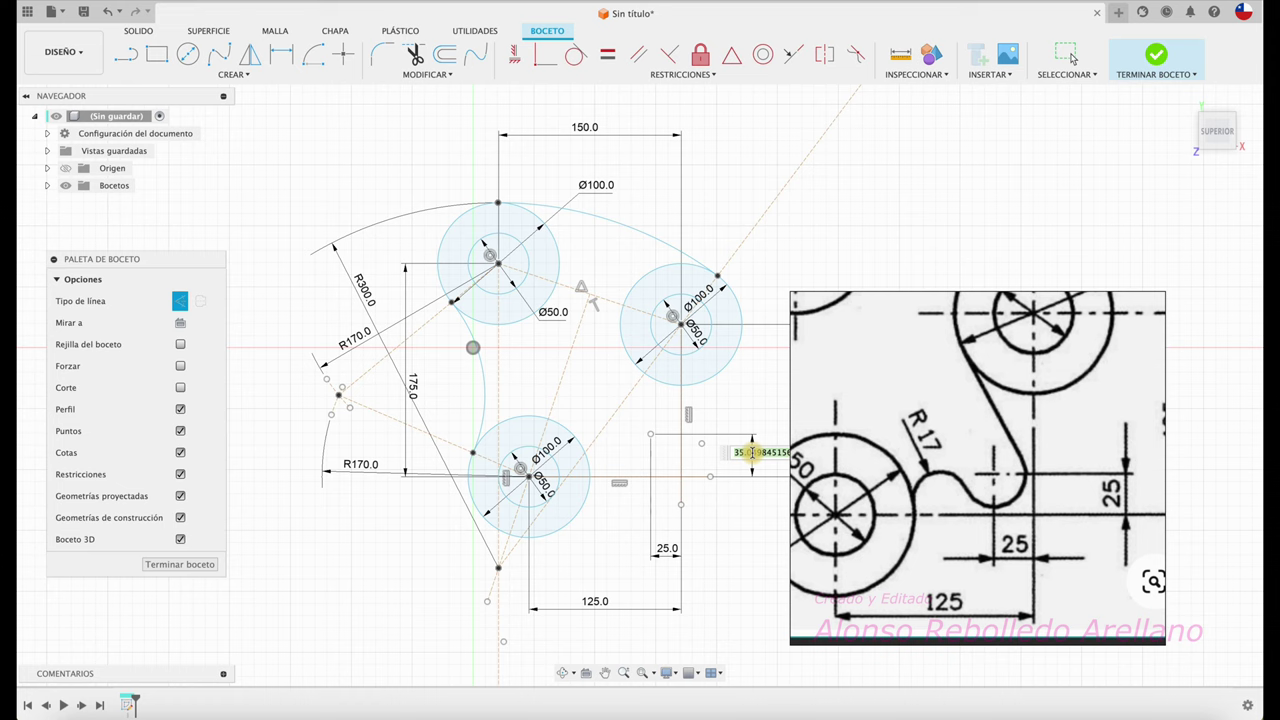
pyautogui.write('25')
pyautogui.press('Return')
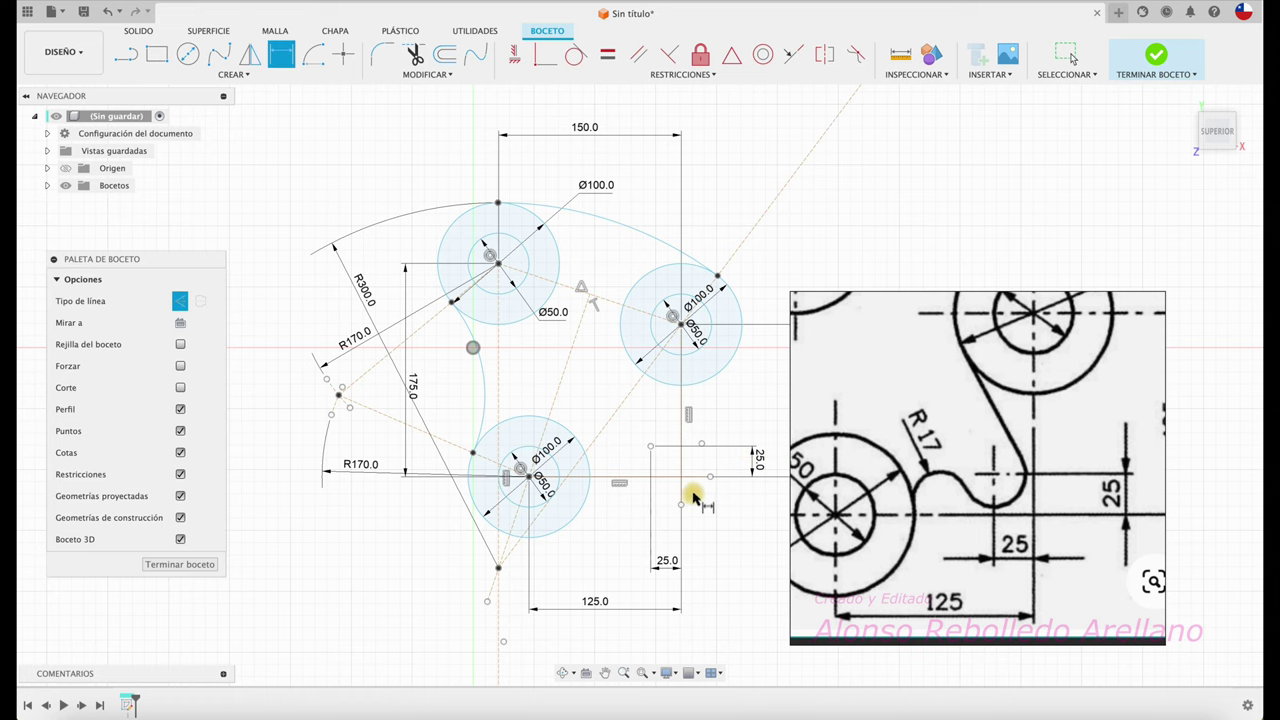
pyautogui.press('Escape')
pyautogui.scroll(2, 797, 489)
pyautogui.scroll(2, 795, 487)
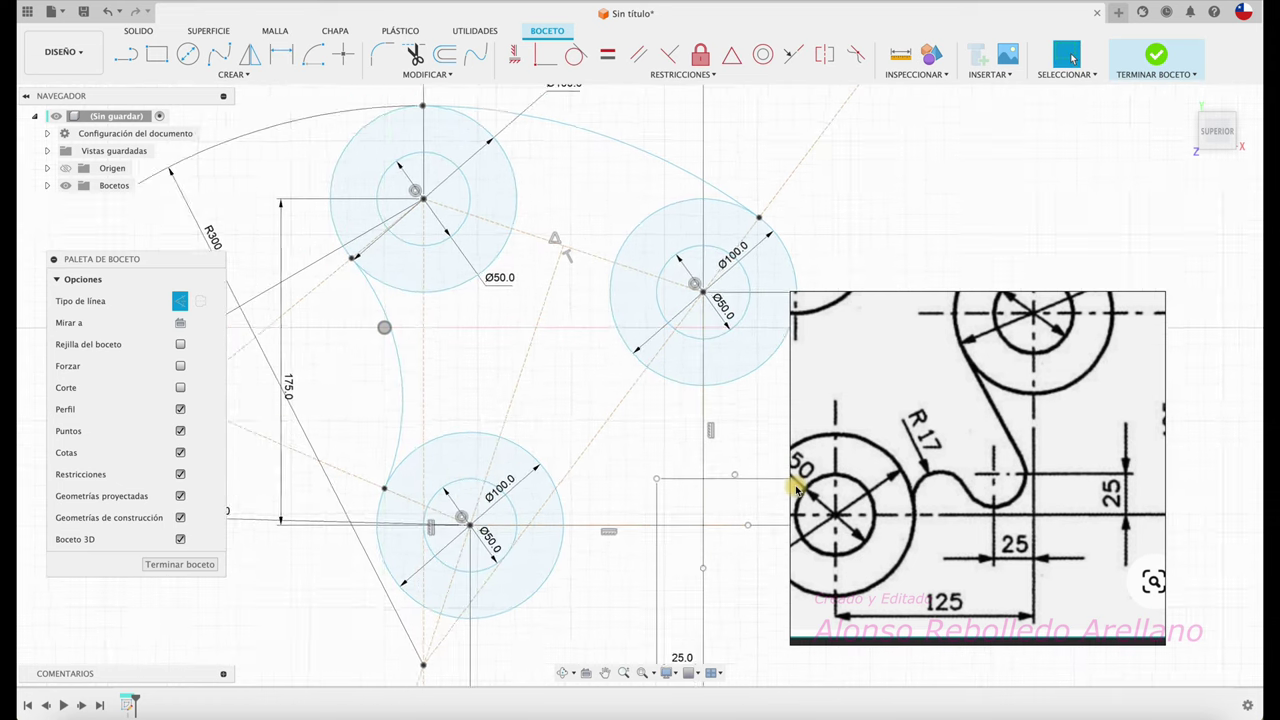
pyautogui.scroll(2, 703, 479)
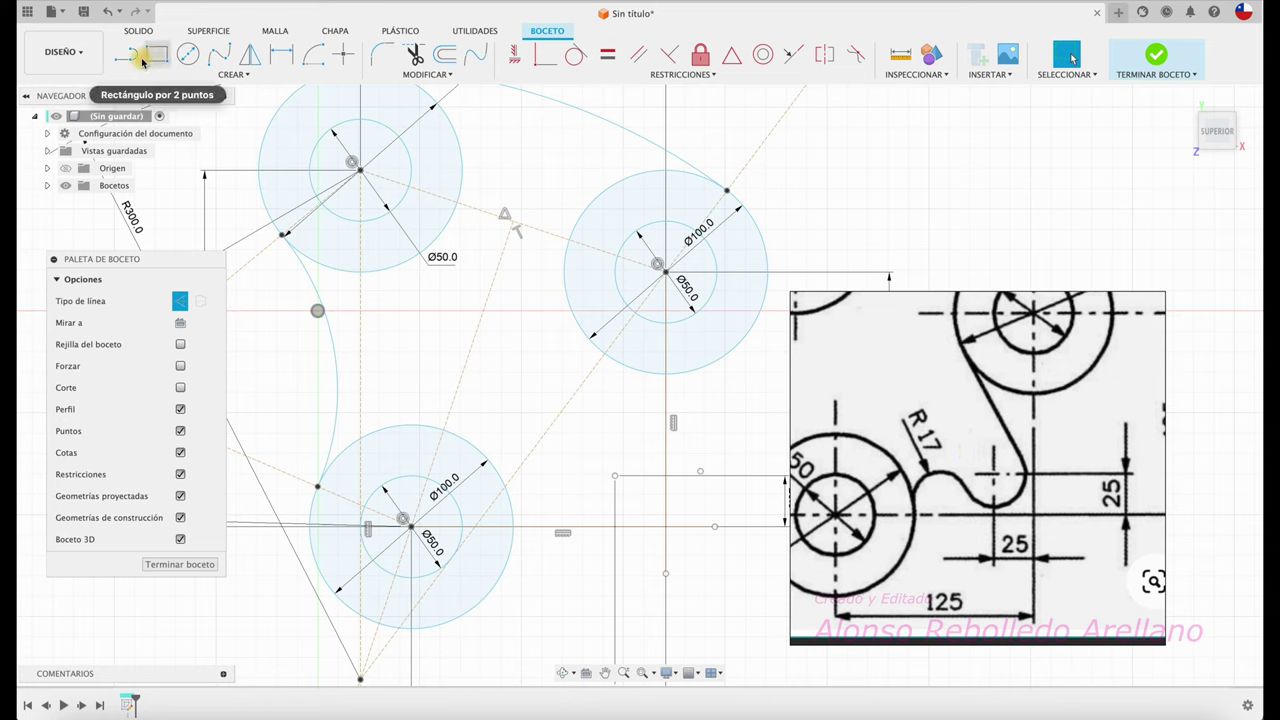
# Draw a slanted line from the bottom circle's centre toward the notch.
pyautogui.click(126, 54)
pyautogui.click(317, 310)
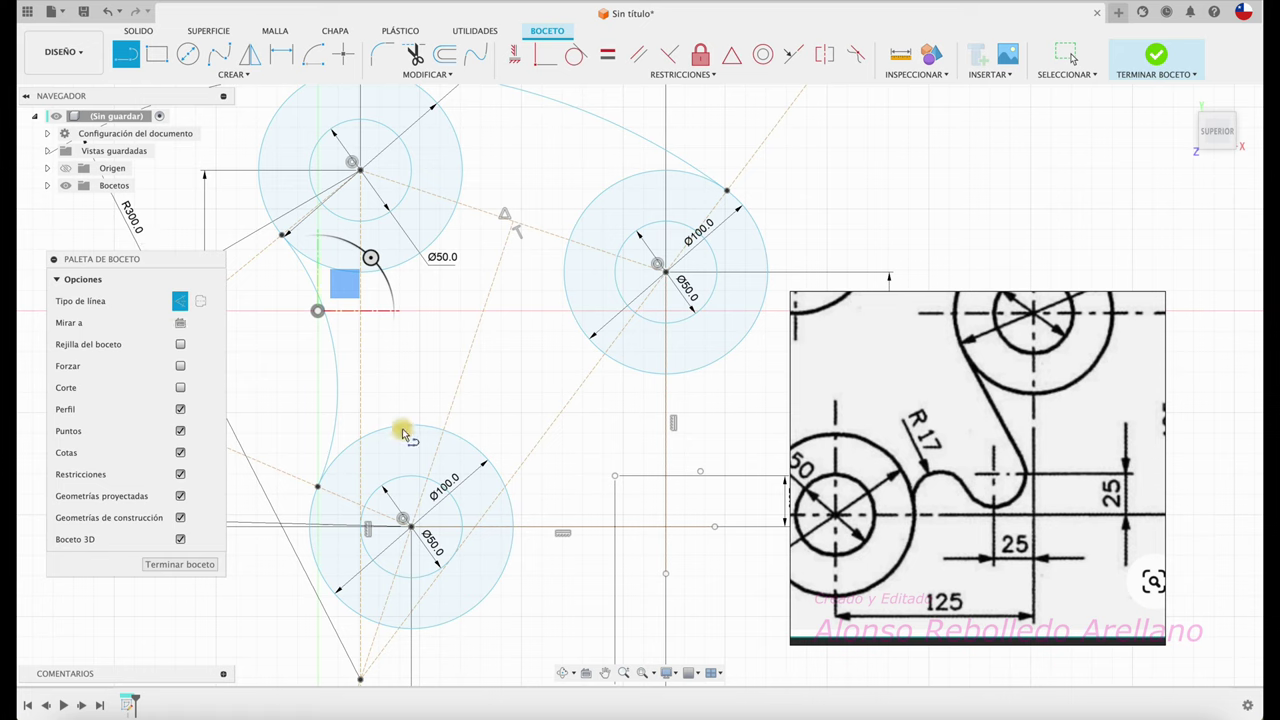
pyautogui.click(410, 522)
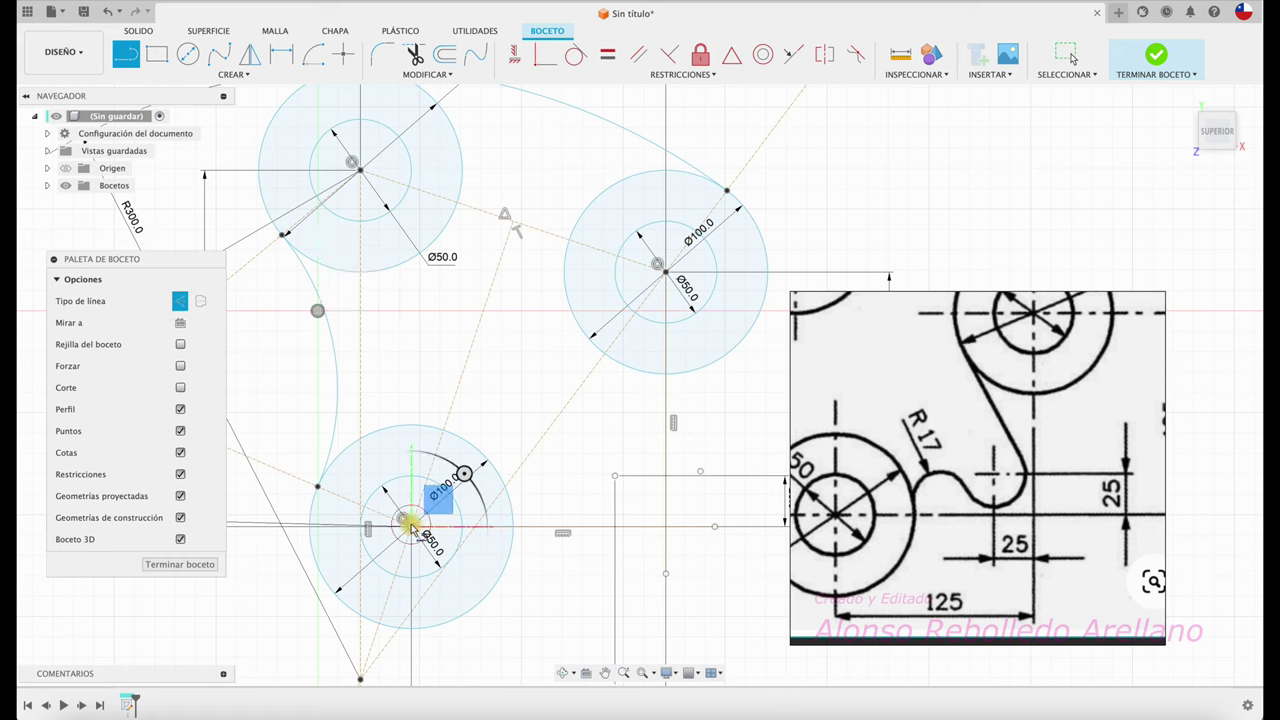
pyautogui.click(615, 478)
pyautogui.press('Escape')
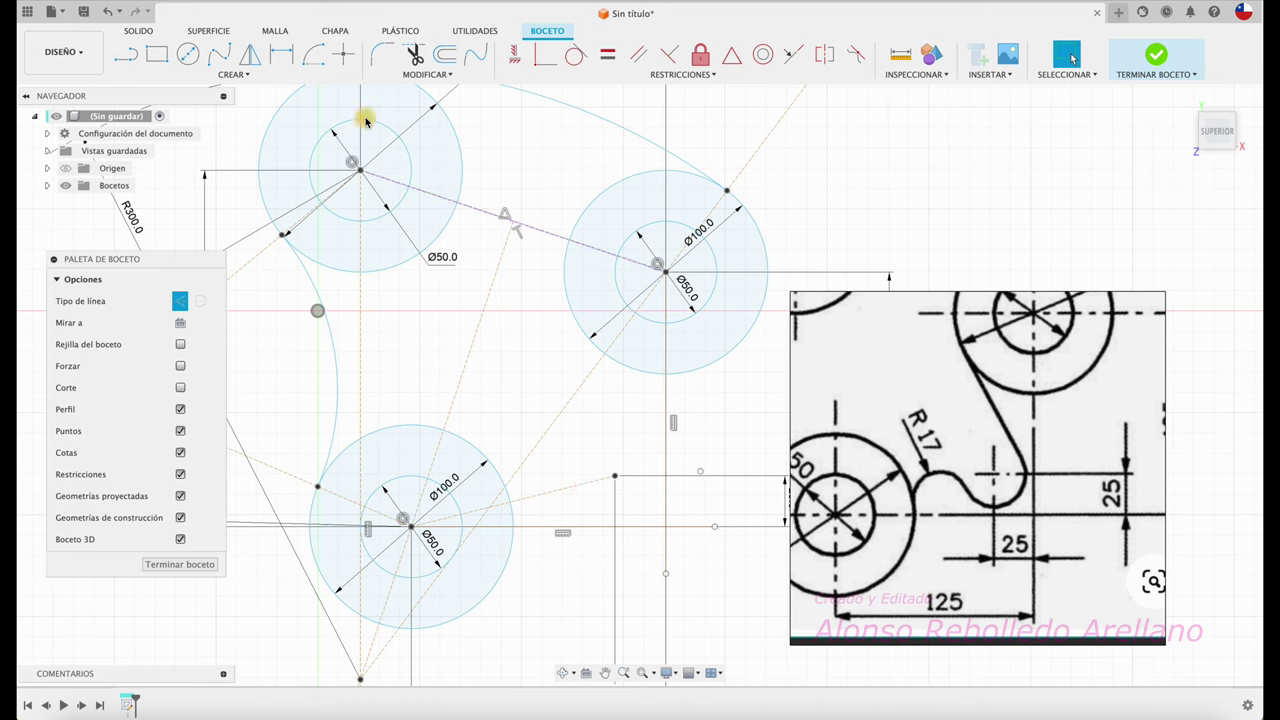
# Extend the slanted line until it meets the next line.
pyautogui.click(372, 75)
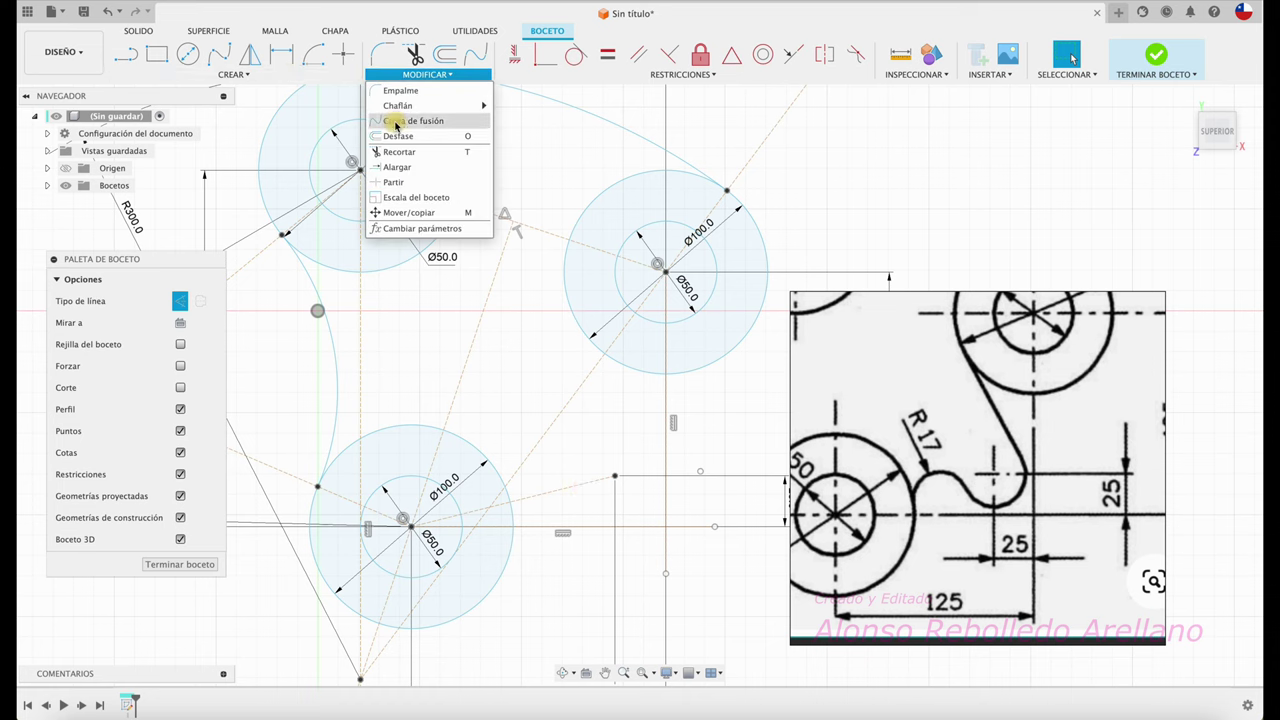
pyautogui.click(398, 167)
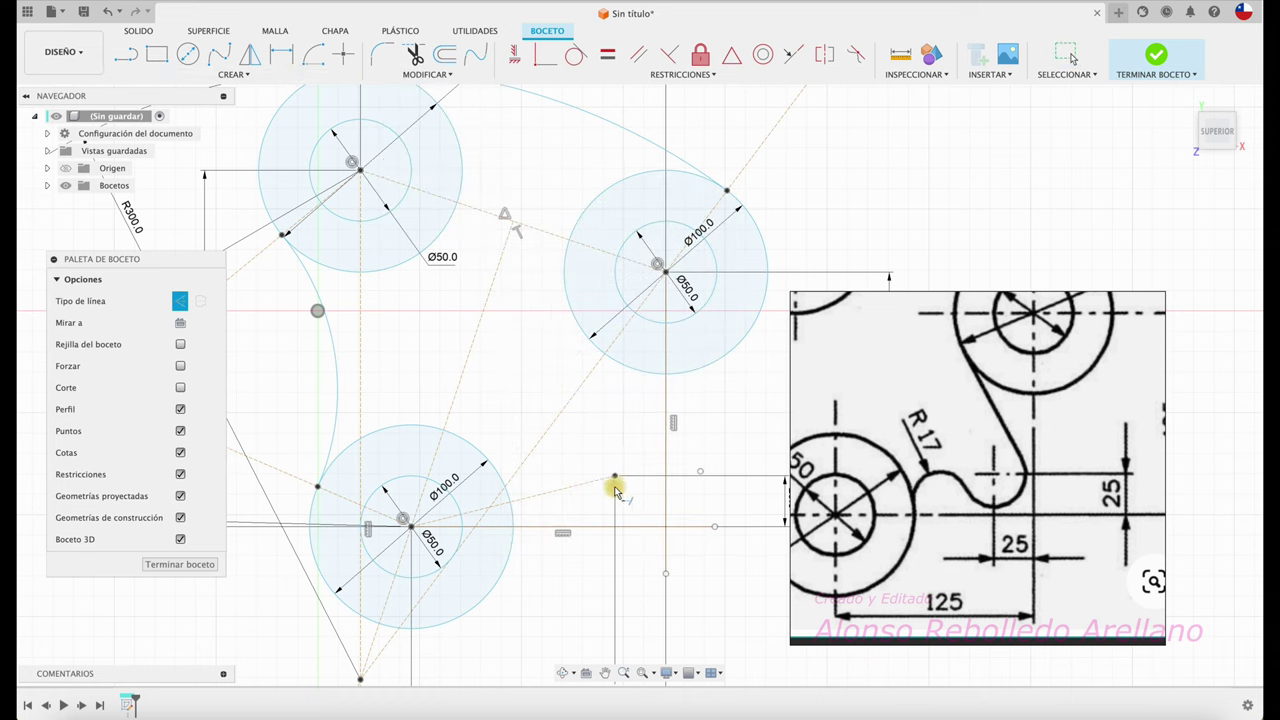
pyautogui.click(604, 481)
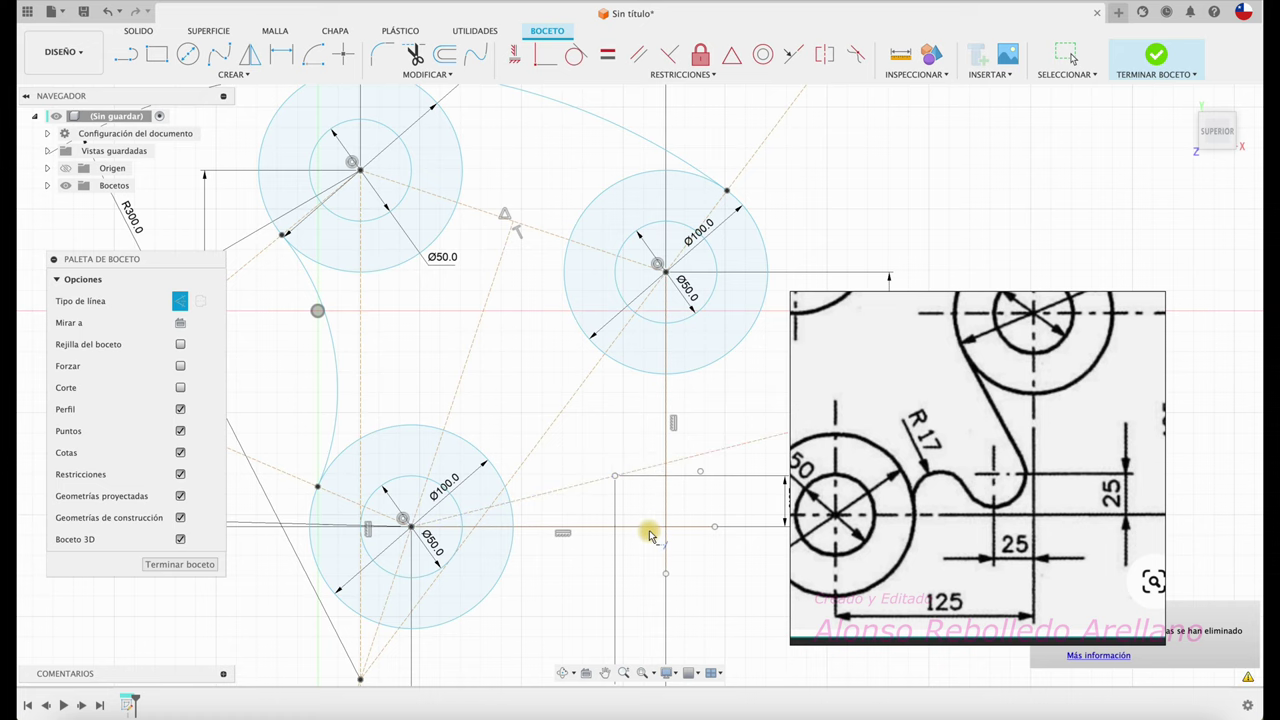
pyautogui.press('Escape')
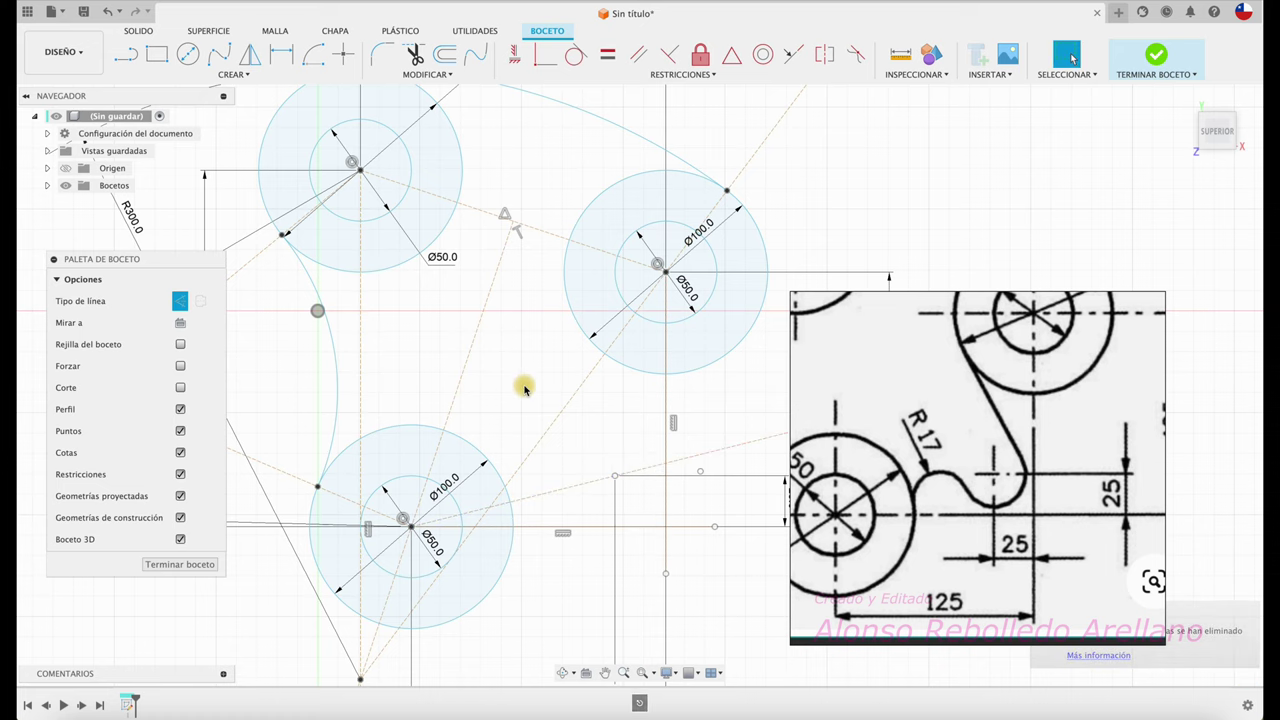
pyautogui.scroll(2, 527, 452)
pyautogui.scroll(2, 526, 449)
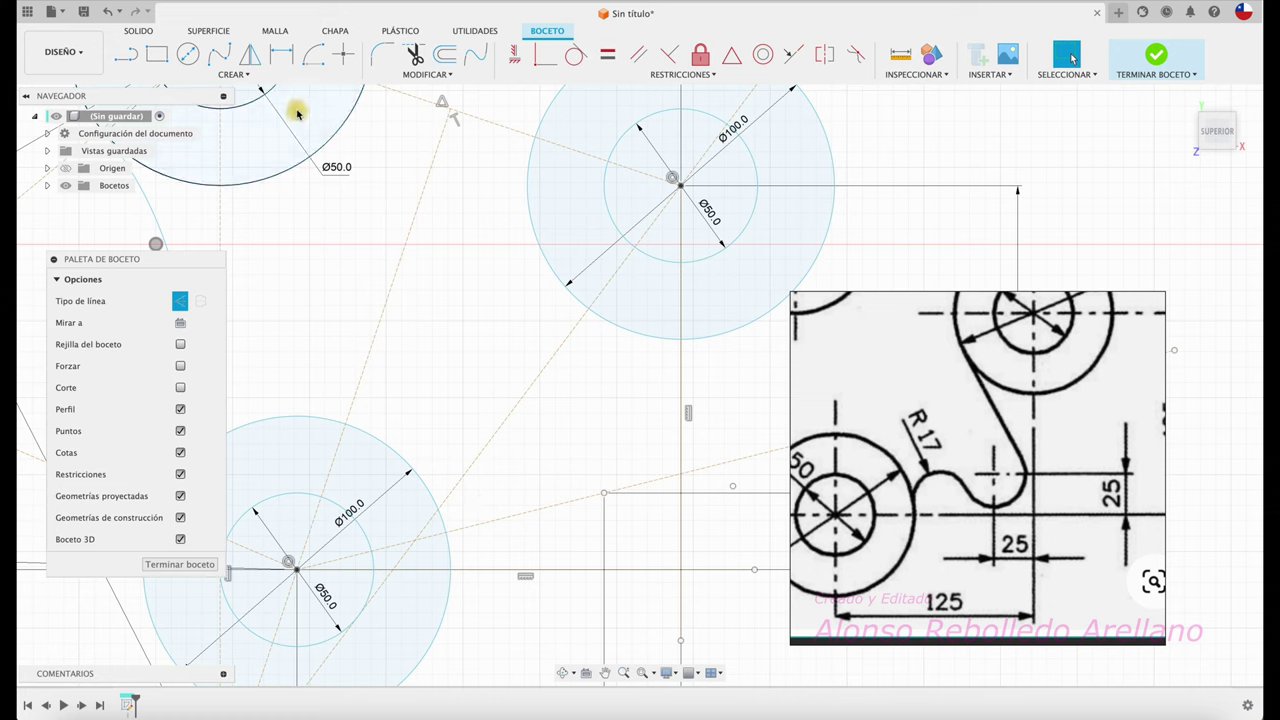
pyautogui.click(313, 55)
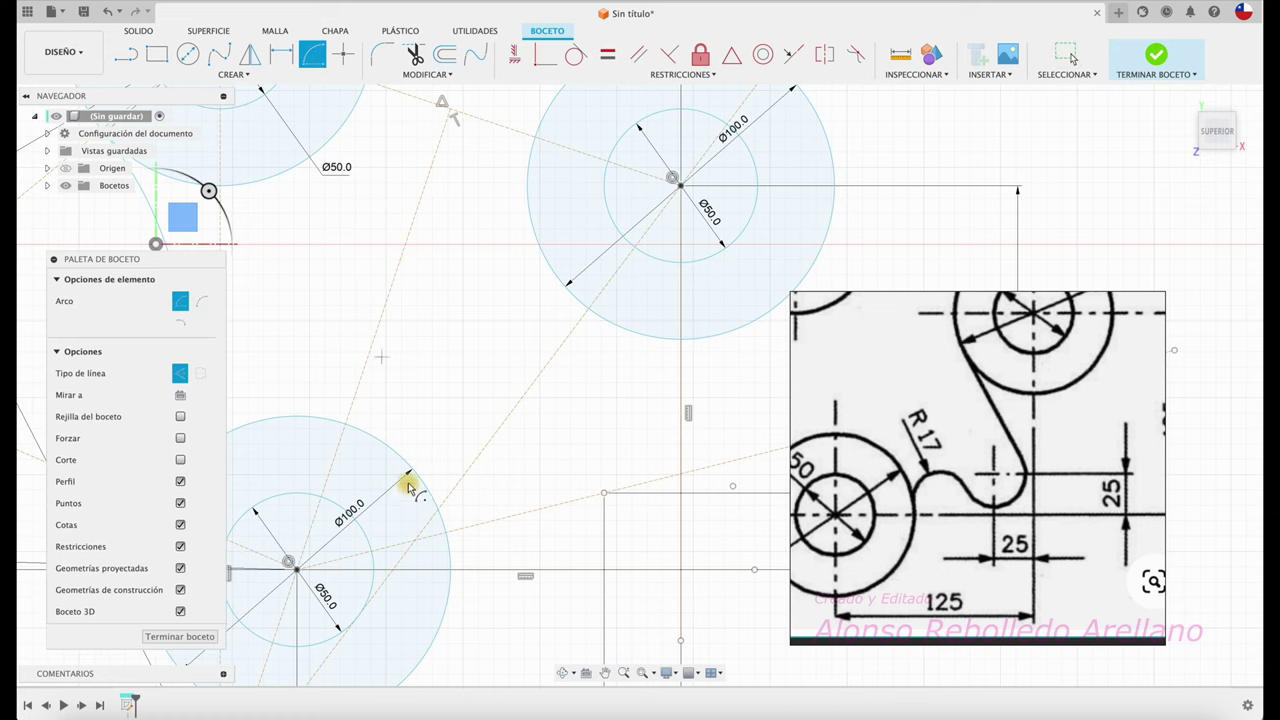
# Place a point where the diagonal meets the circle and draw a small arc from it.
pyautogui.click(343, 55)
pyautogui.click(446, 532)
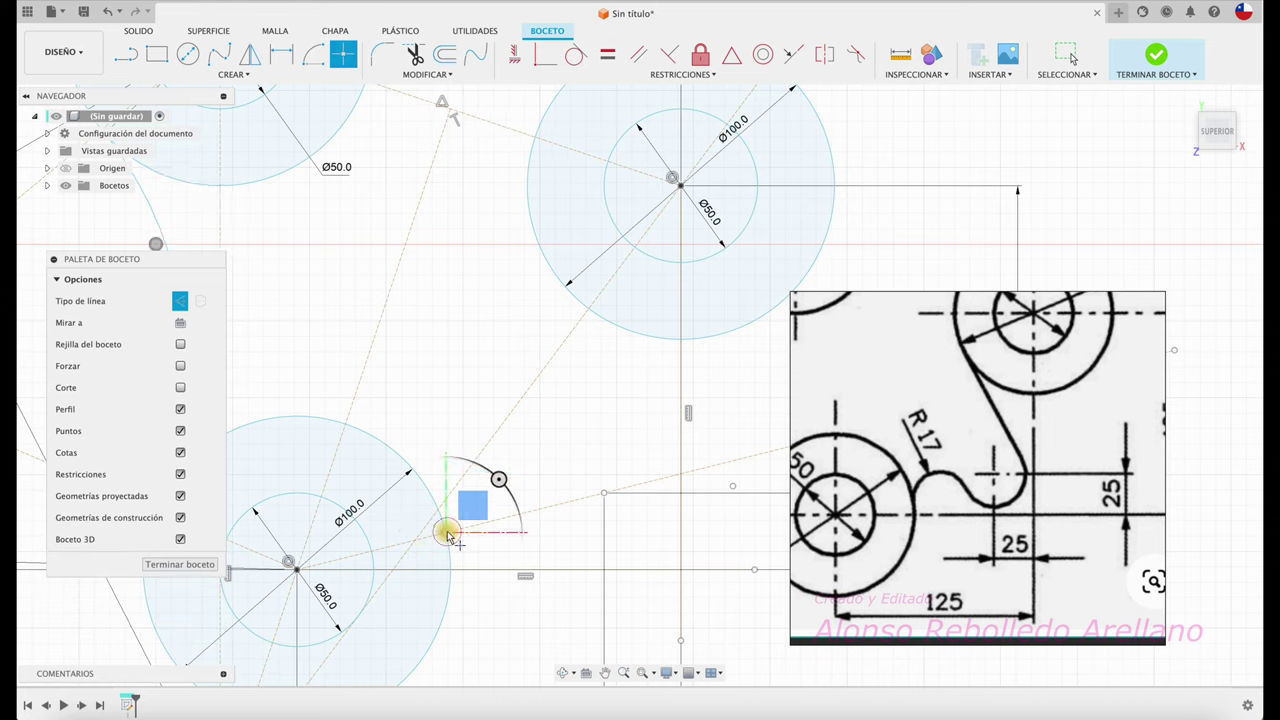
pyautogui.press('Escape')
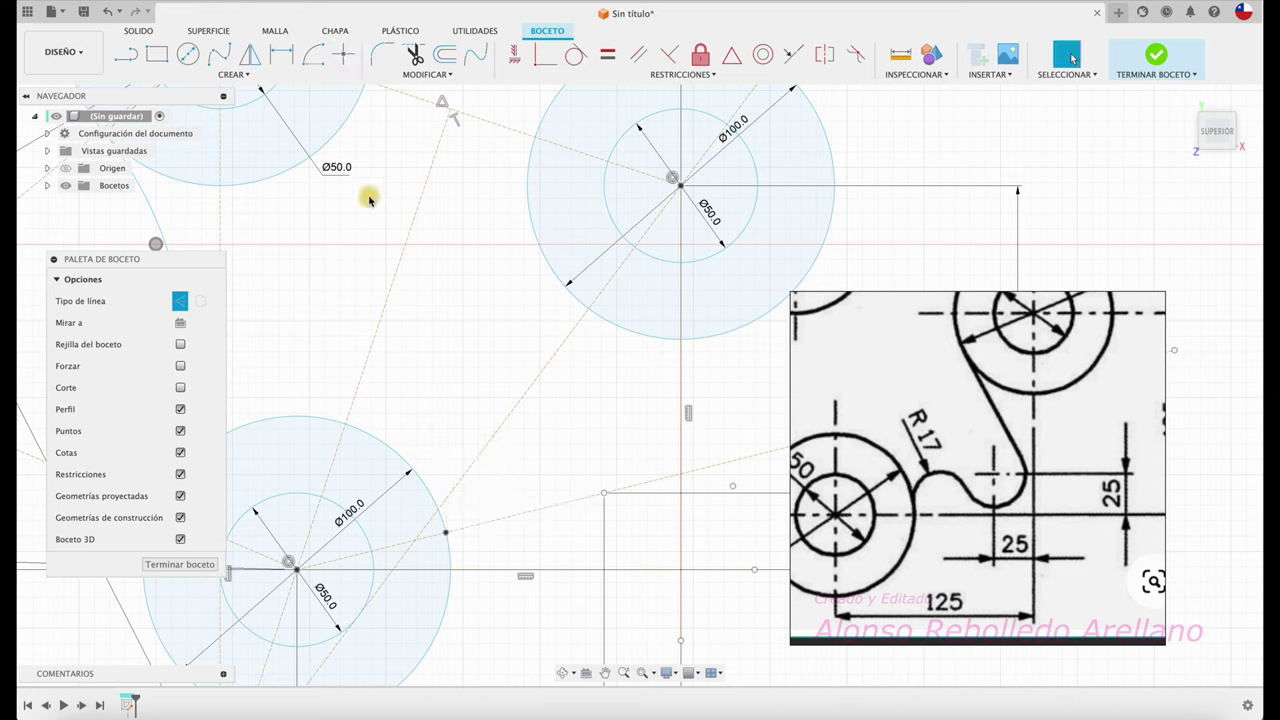
pyautogui.click(316, 58)
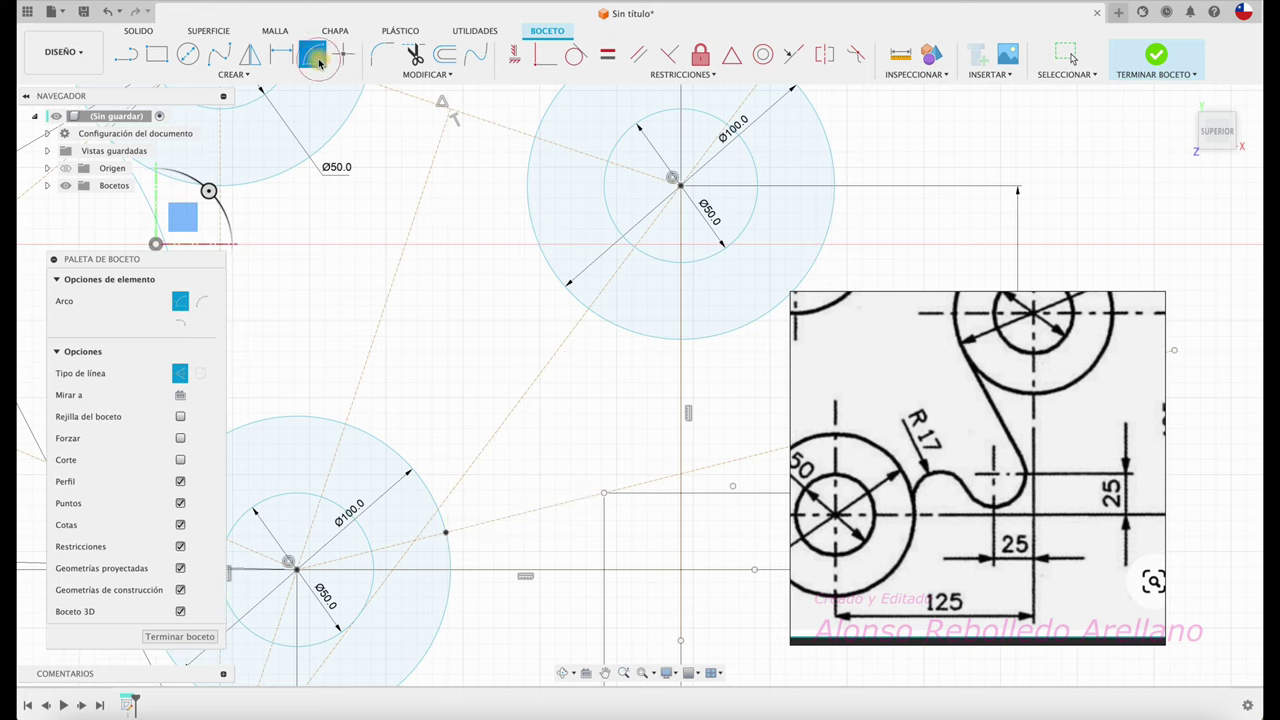
pyautogui.click(447, 532)
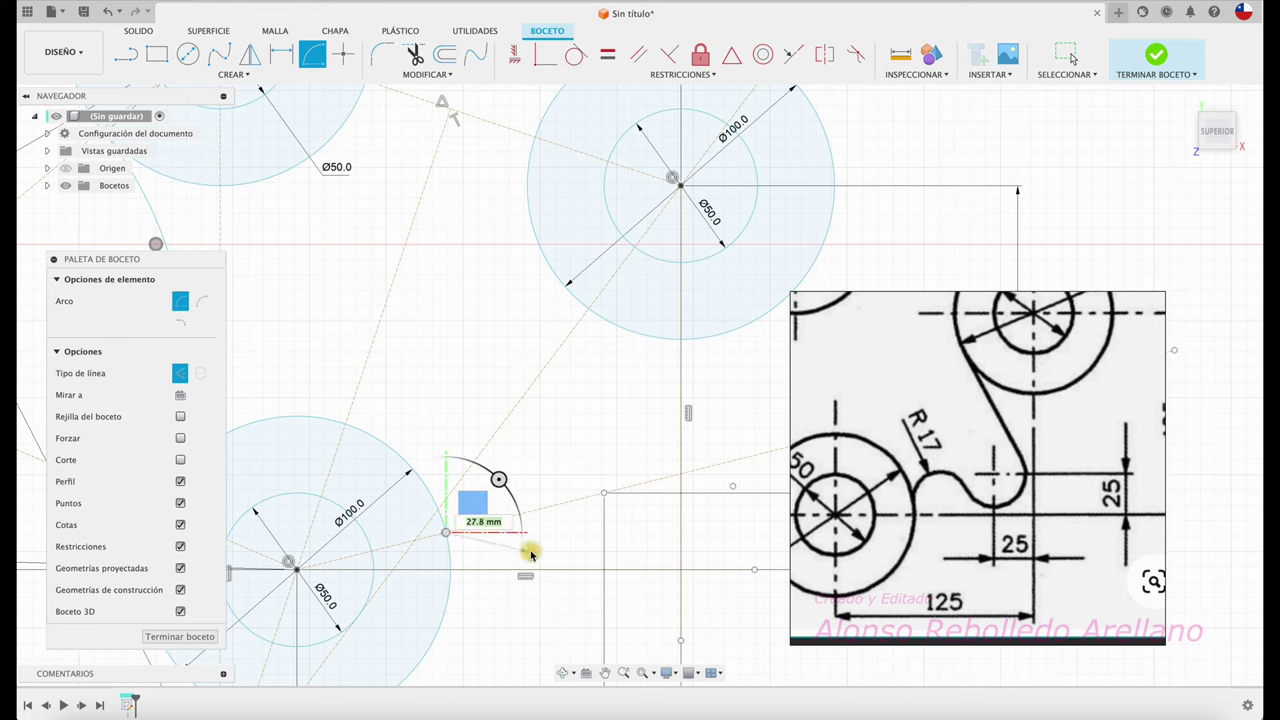
pyautogui.press('Escape')
pyautogui.click(530, 480)
# Dimension the small arc to radius 17.
pyautogui.press('d')
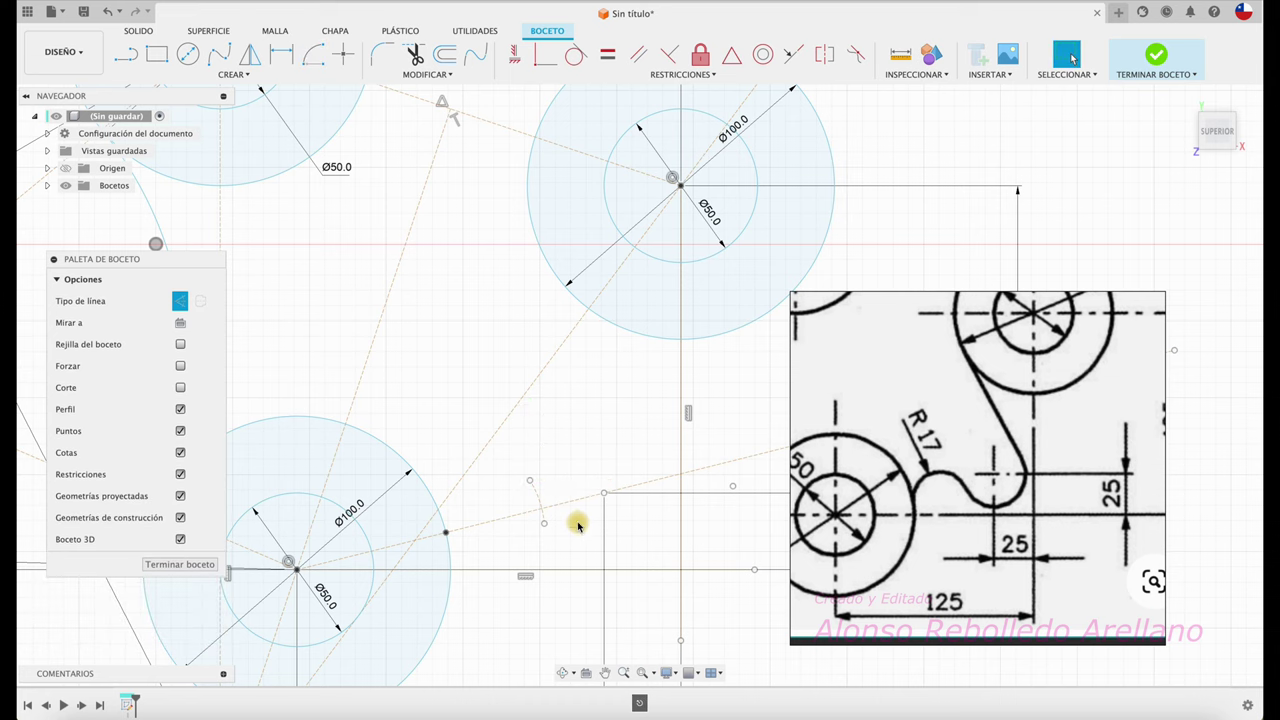
pyautogui.click(539, 500)
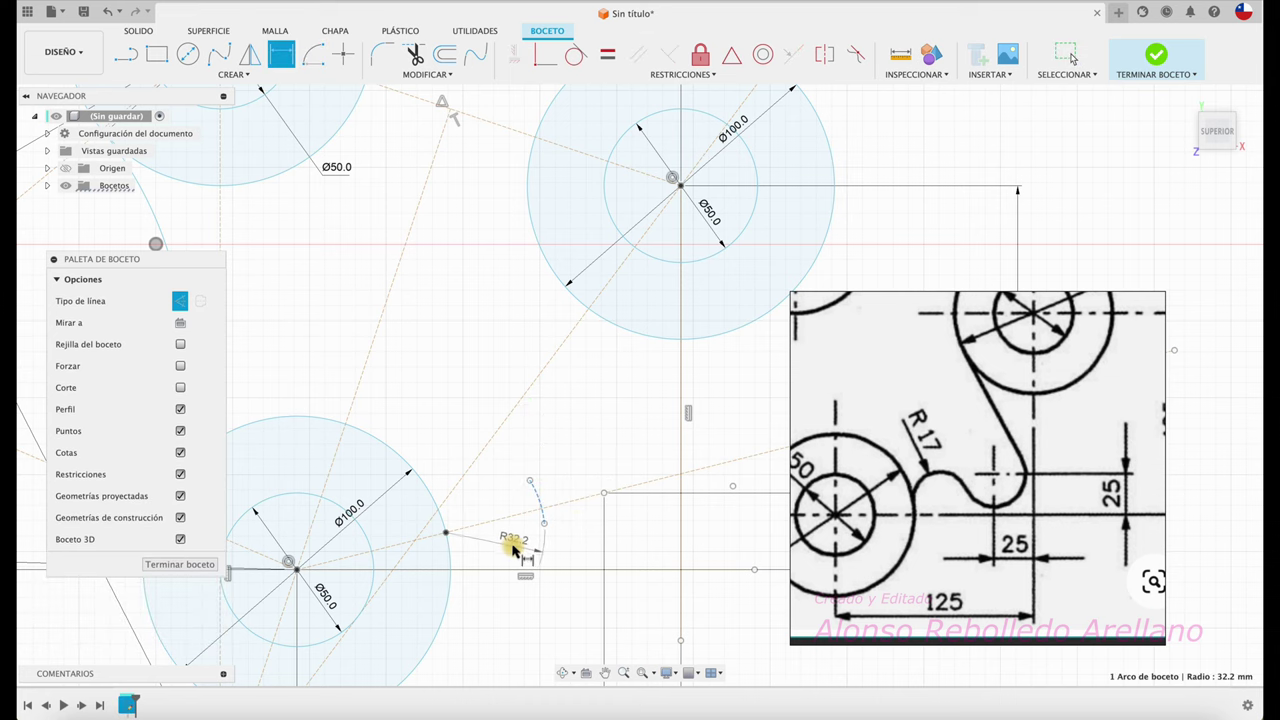
pyautogui.click(536, 621)
pyautogui.write('17')
pyautogui.press('Return')
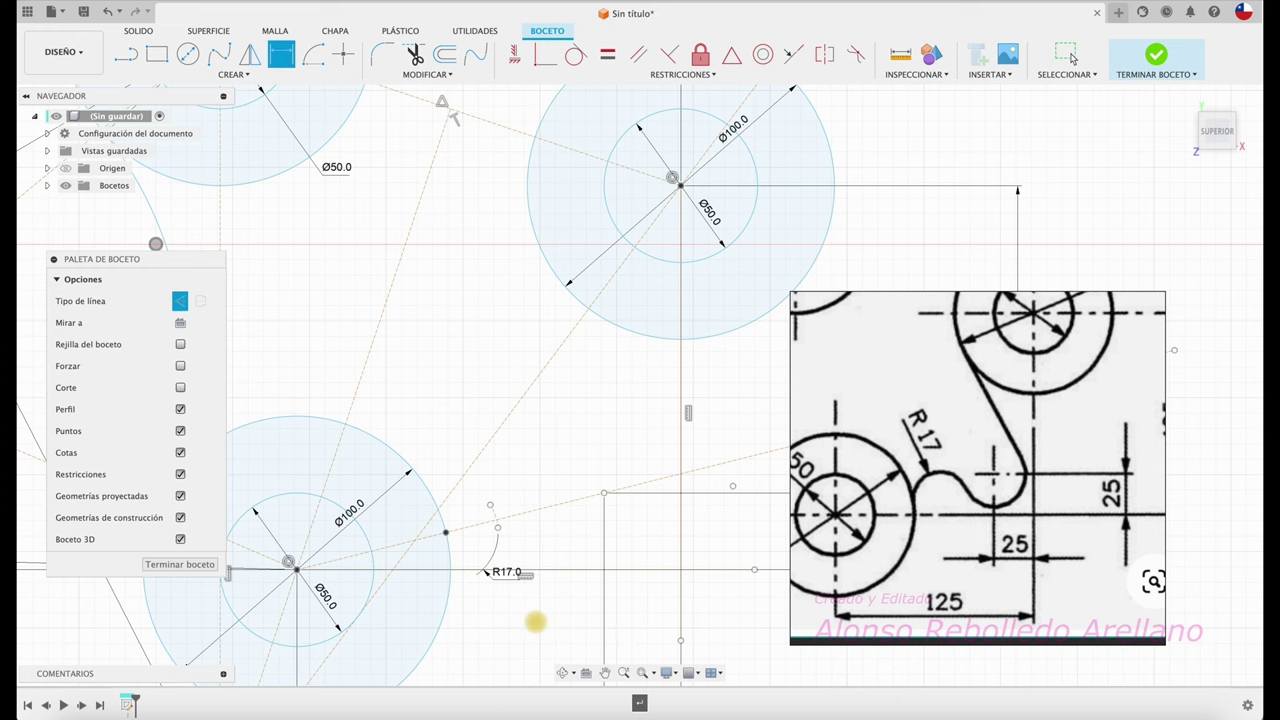
pyautogui.scroll(2, 480, 494)
pyautogui.scroll(2, 480, 494)
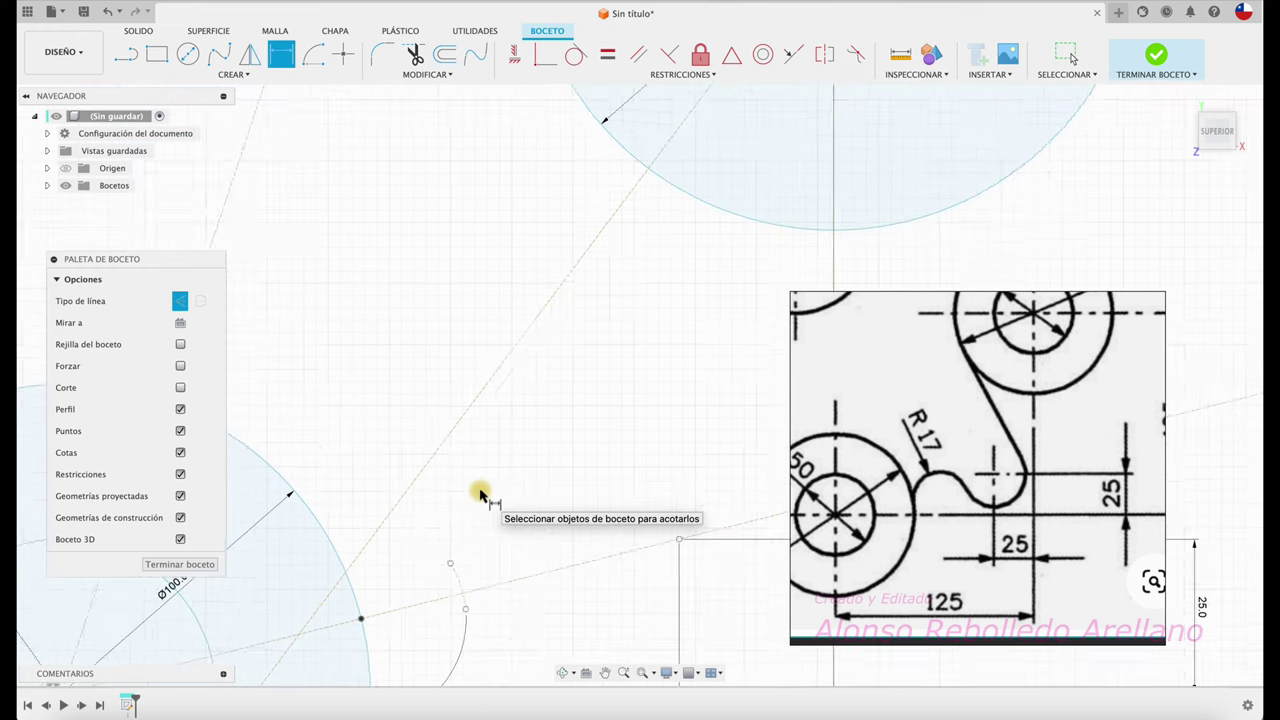
pyautogui.scroll(2, 480, 494)
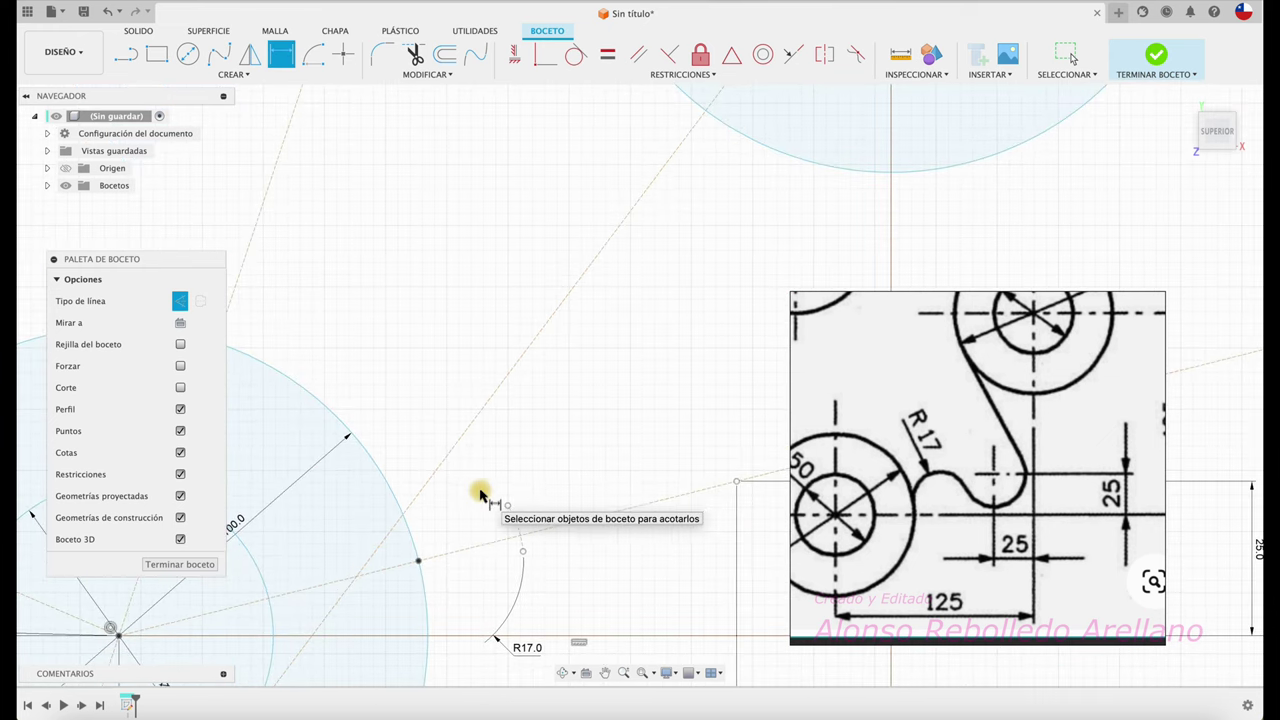
# Convert the line through the circle centre into construction geometry.
pyautogui.click(343, 54)
pyautogui.rightClick(520, 540)
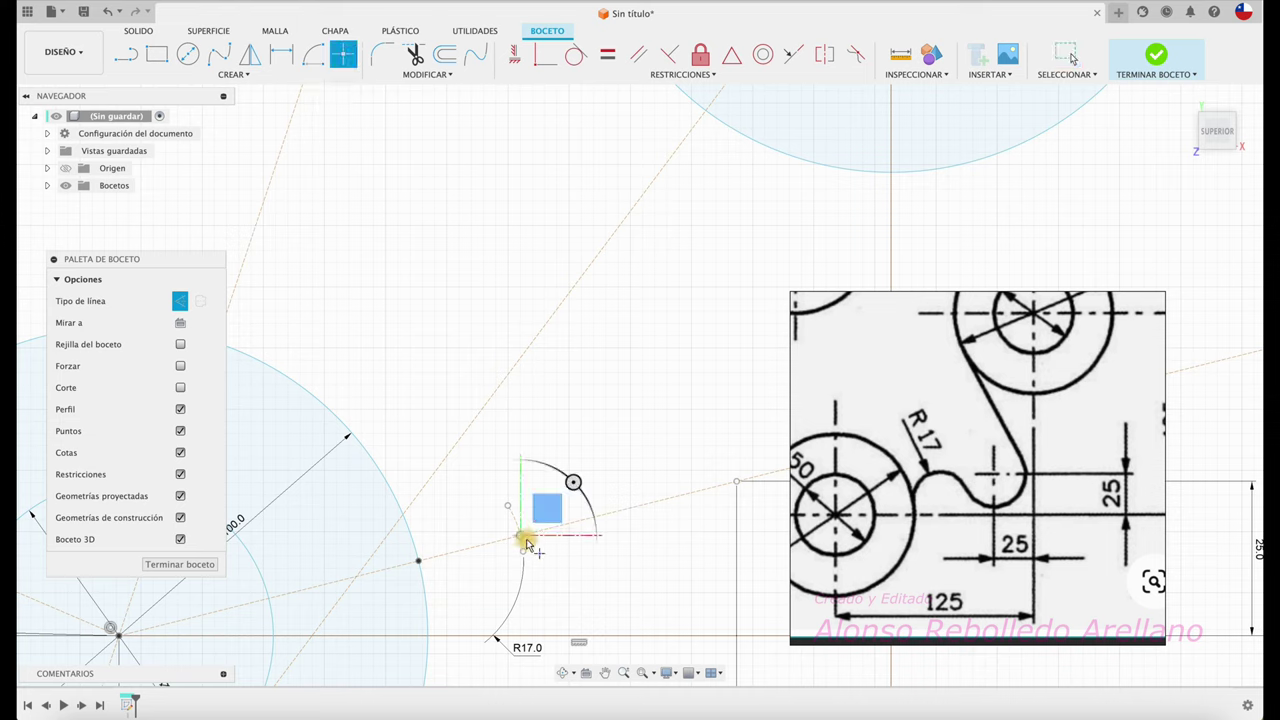
pyautogui.click(566, 557)
pyautogui.press('x')
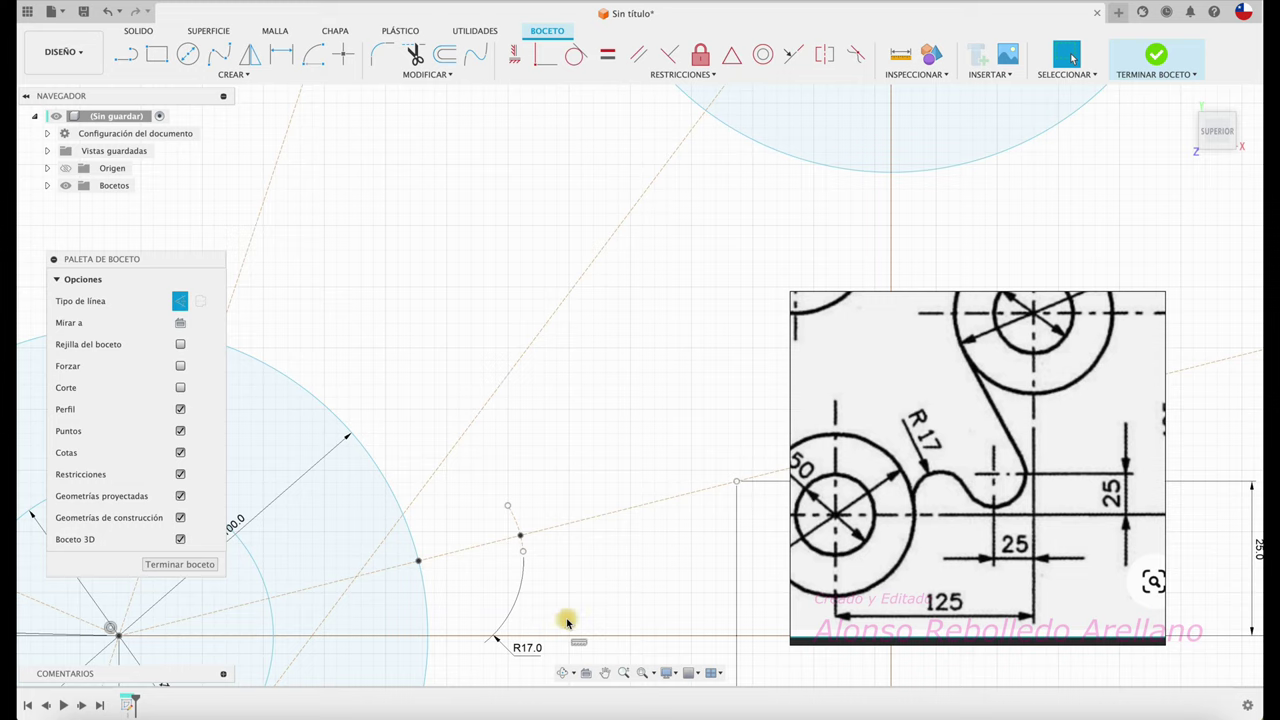
# Draw a centre-point arc on the construction line, starting at the Ø100 circle's edge.
pyautogui.click(316, 58)
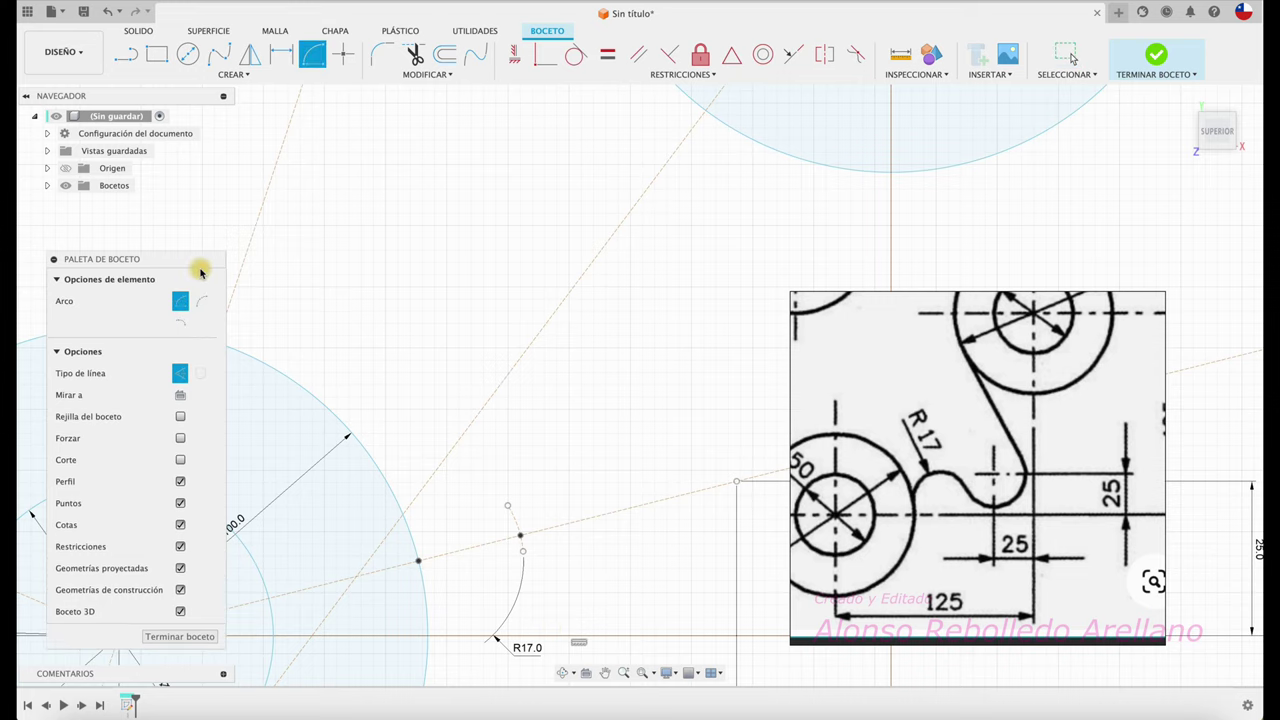
pyautogui.click(521, 537)
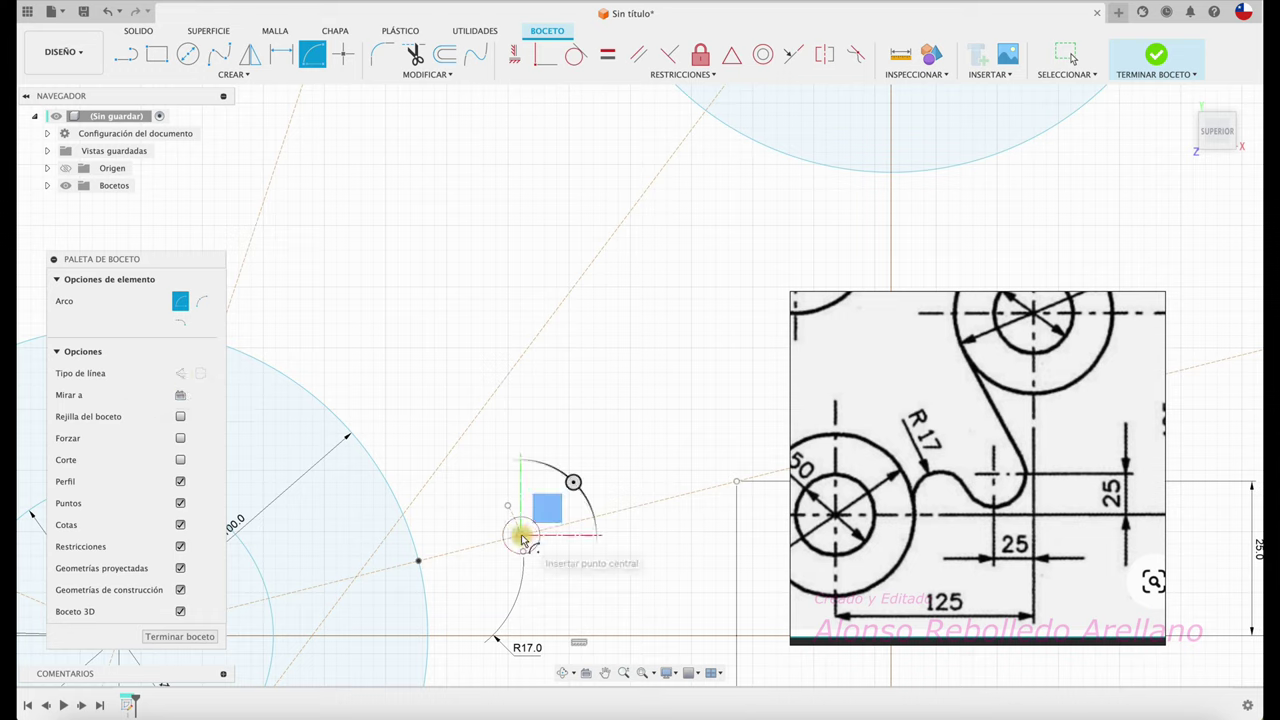
pyautogui.click(420, 562)
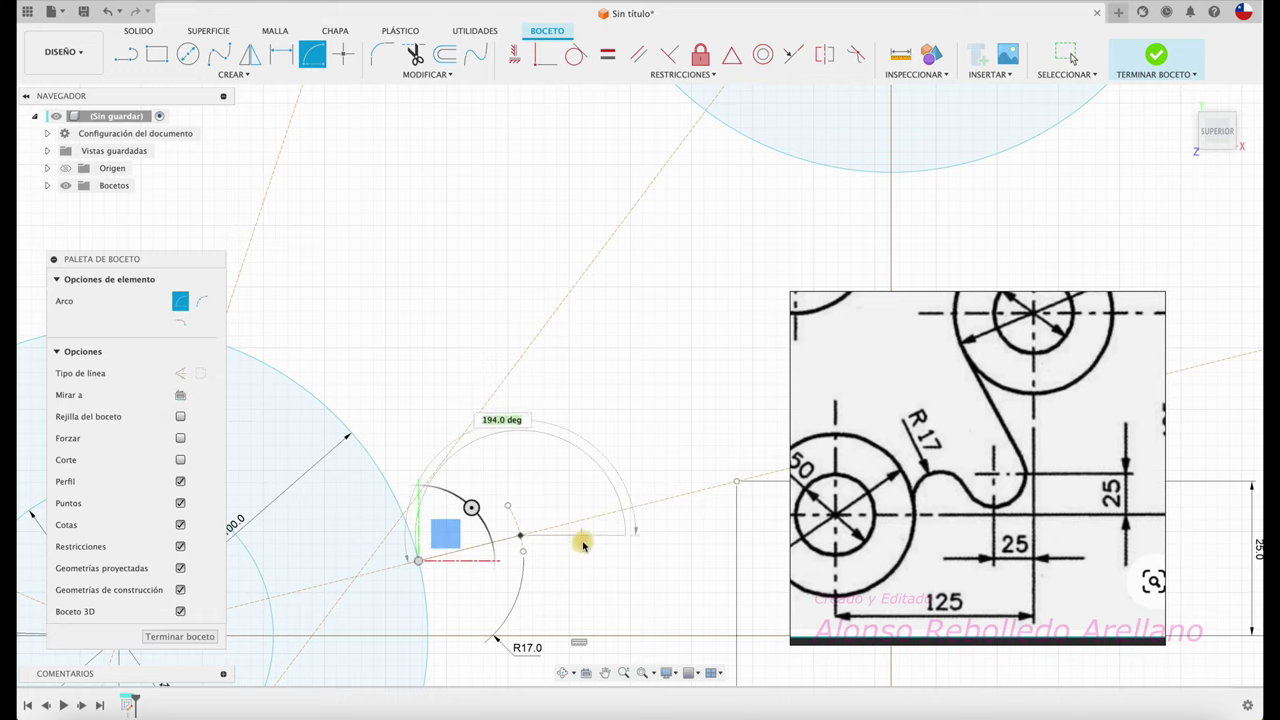
pyautogui.click(561, 585)
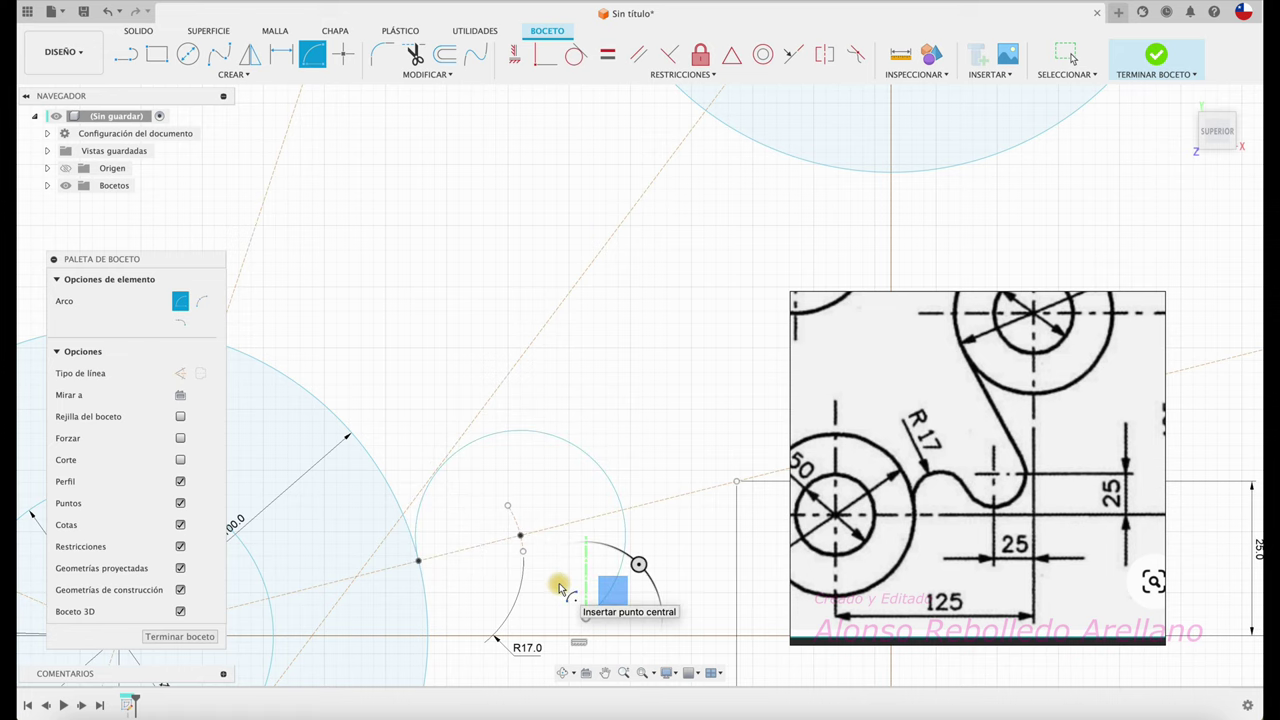
pyautogui.press('Escape')
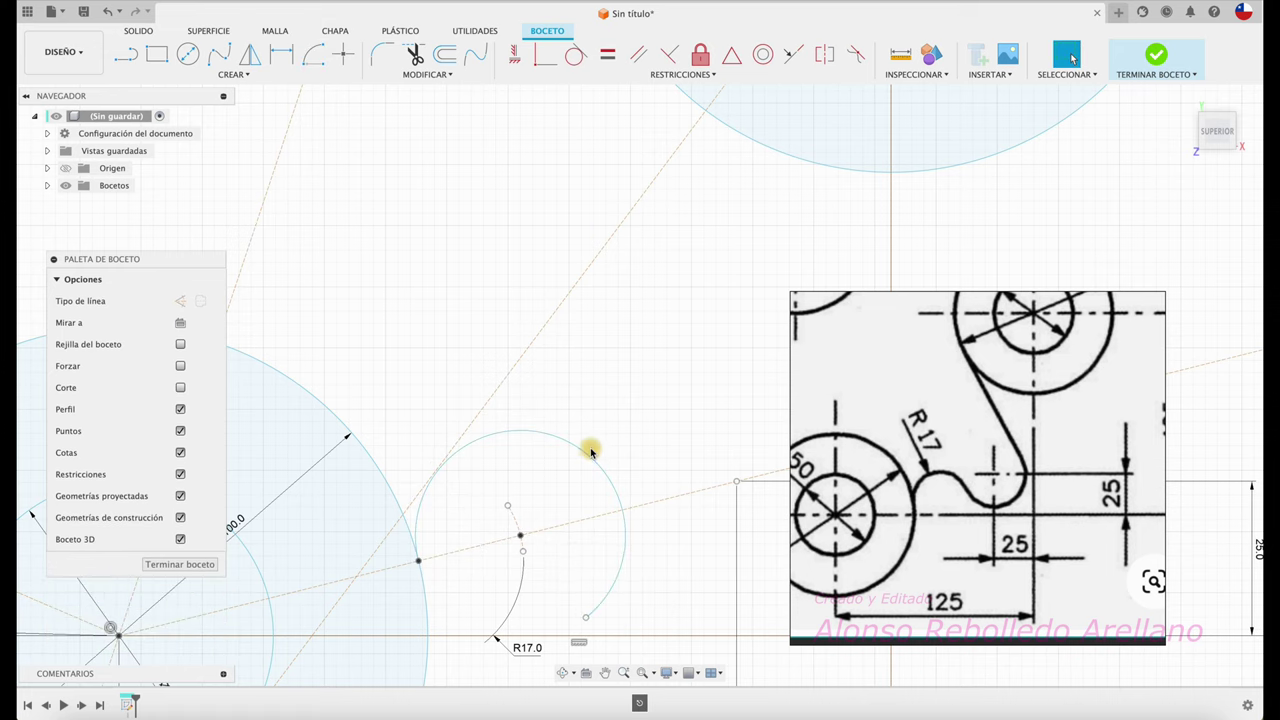
pyautogui.scroll(-2, 591, 449)
pyautogui.scroll(-1, 591, 449)
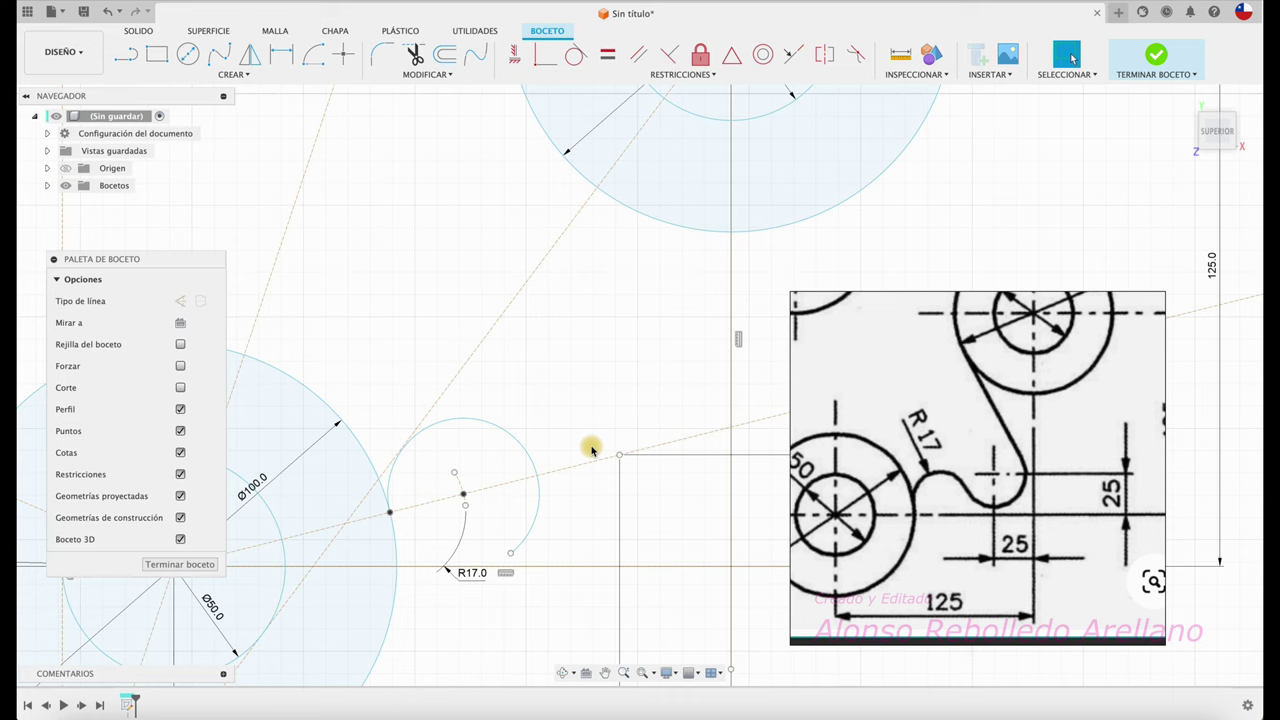
# Draw a centre-point arc around the corner point, joining the first arc into an S-curve.
pyautogui.click(577, 465)
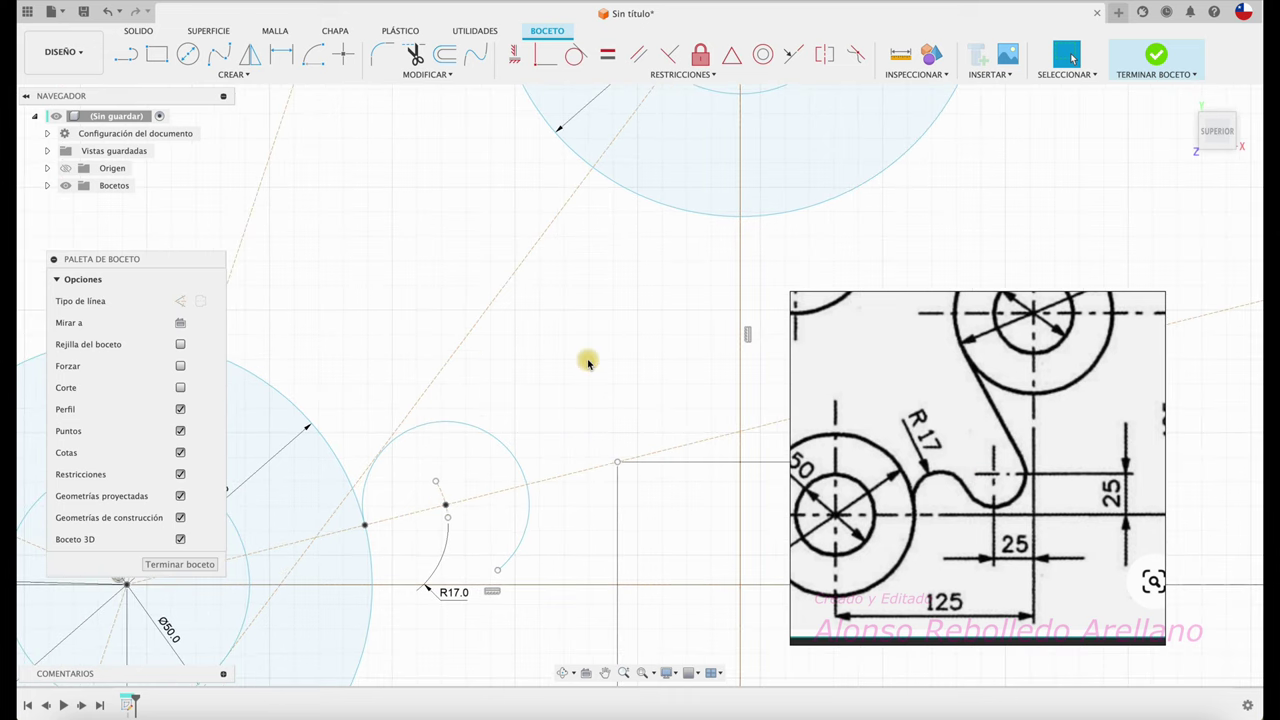
pyautogui.click(313, 61)
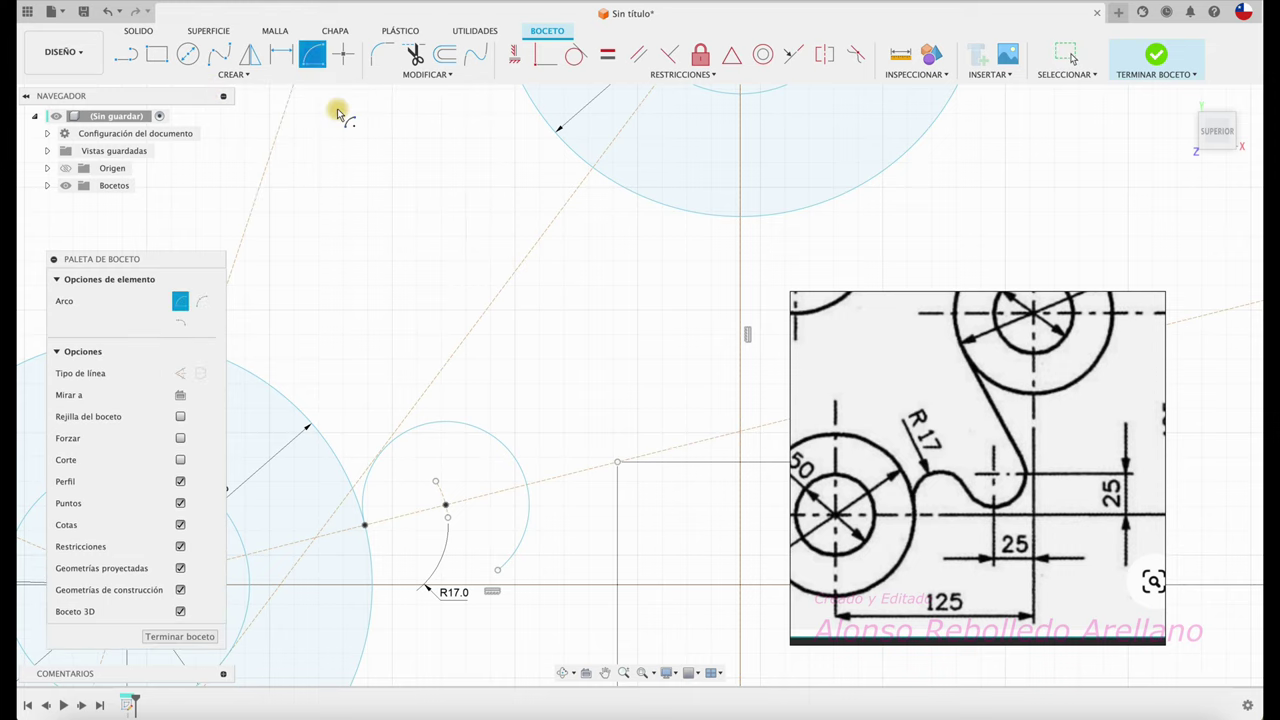
pyautogui.click(617, 463)
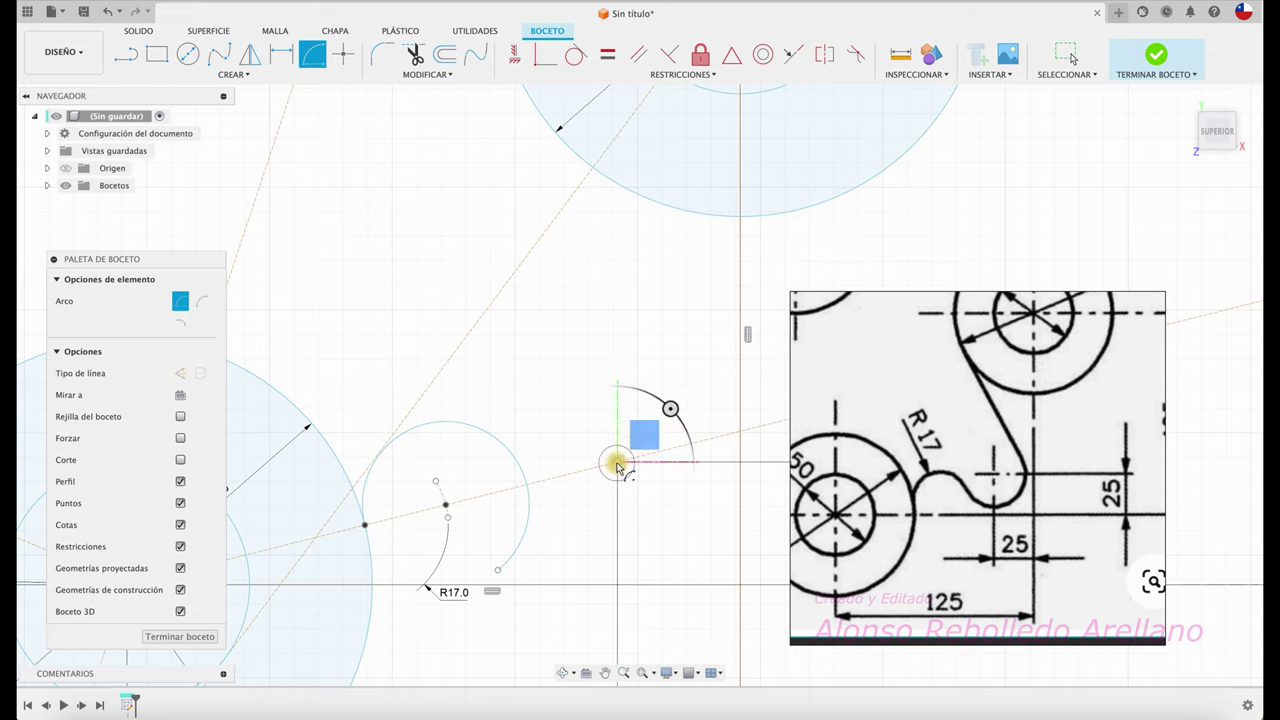
pyautogui.click(528, 486)
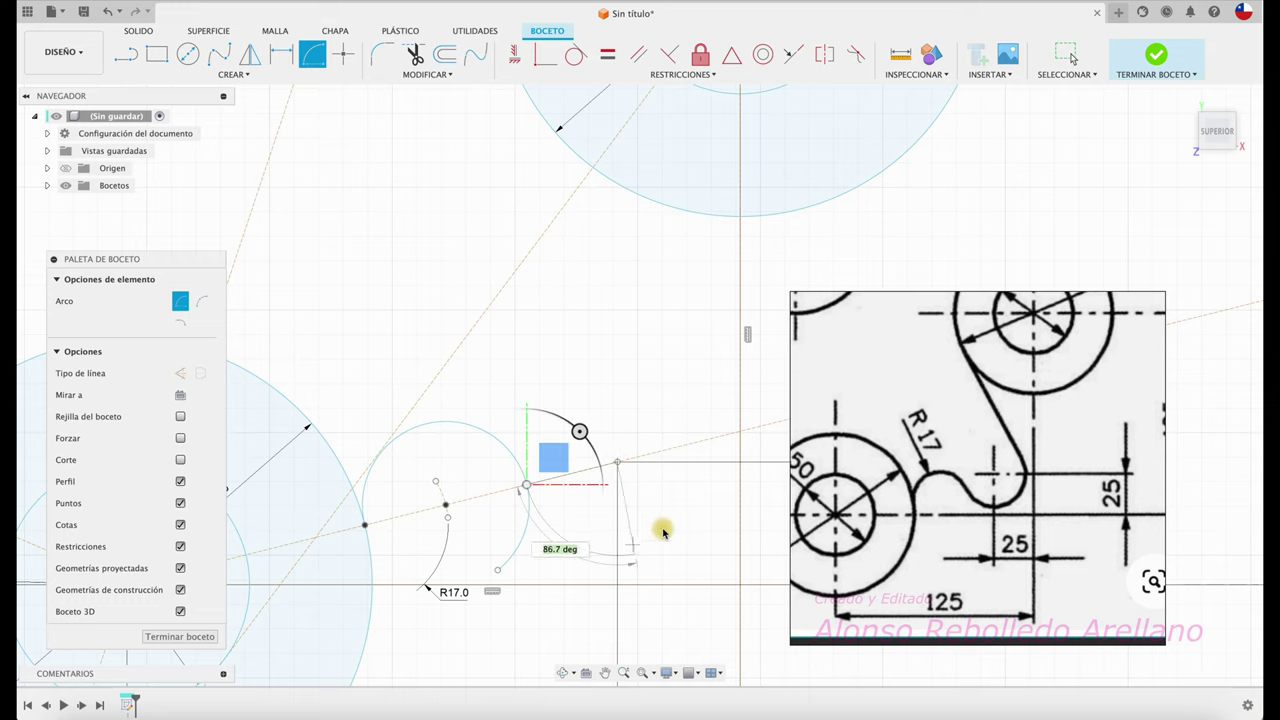
pyautogui.click(602, 369)
pyautogui.press('Escape')
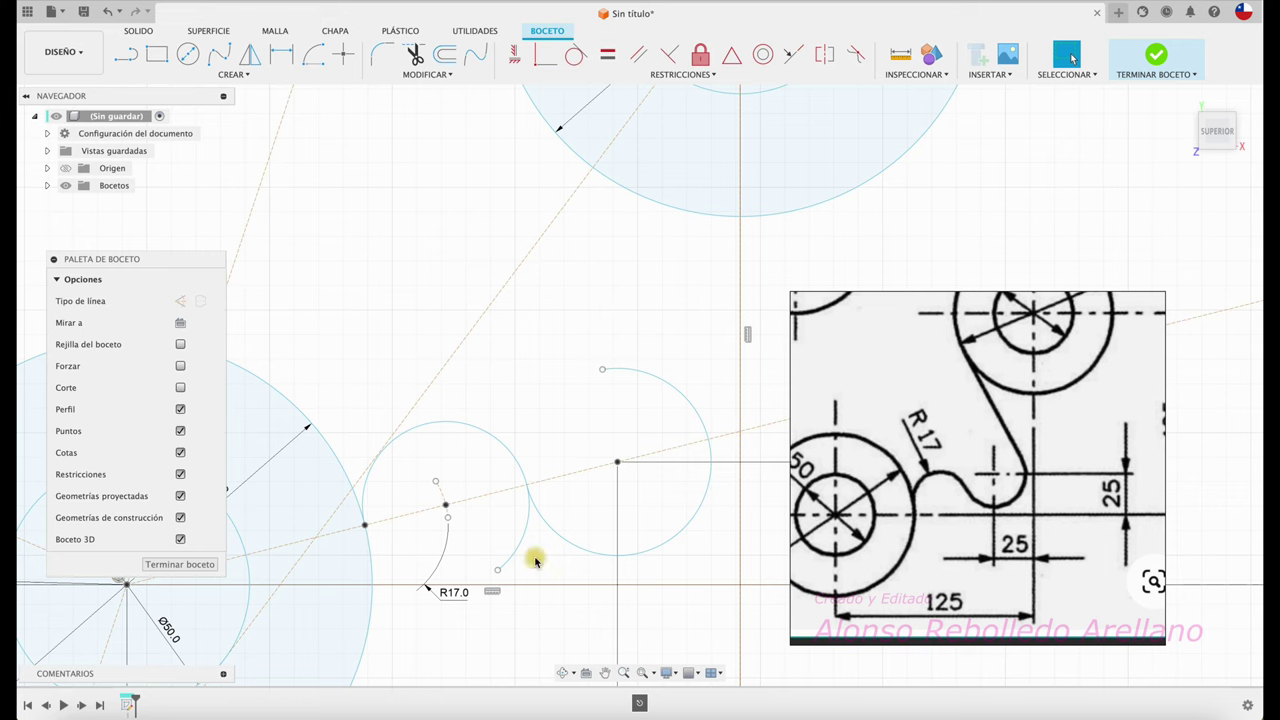
# Trim away the leftover arc piece and pan out to show the whole sketch.
pyautogui.press('t')
pyautogui.click(523, 531)
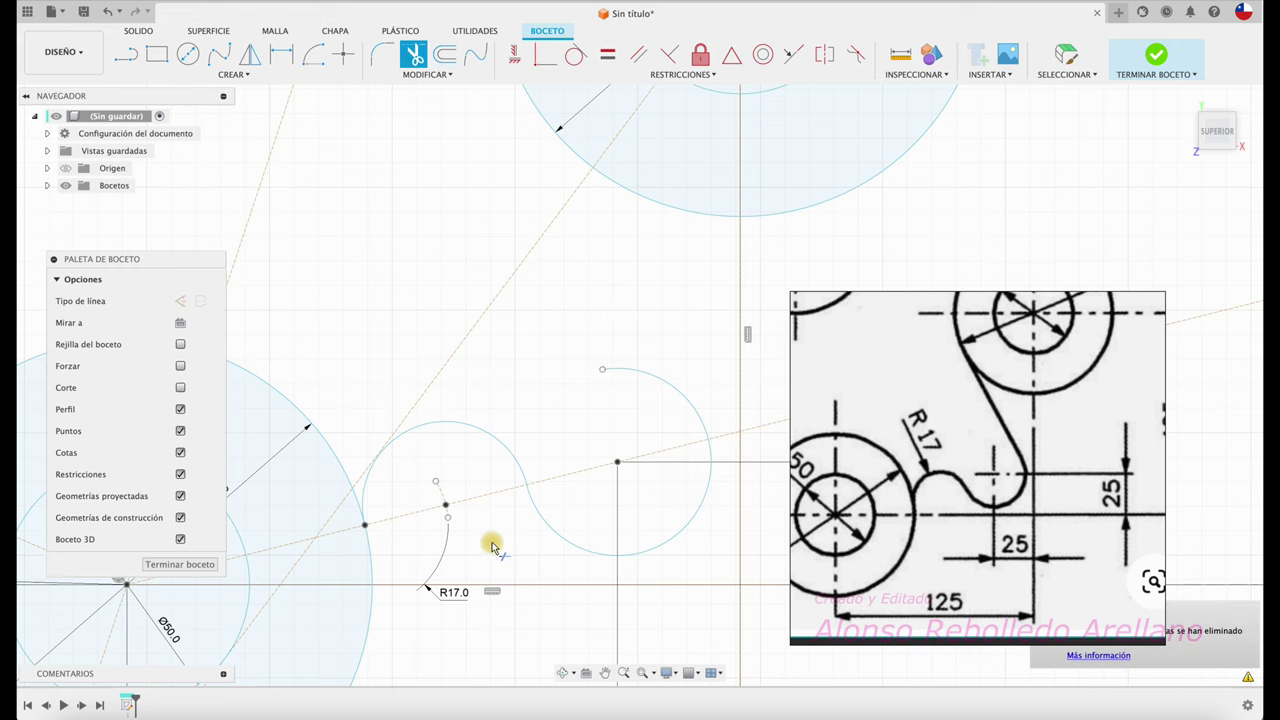
pyautogui.scroll(-2, 514, 532)
pyautogui.scroll(-2, 514, 532)
pyautogui.scroll(-2, 514, 532)
pyautogui.scroll(-2, 517, 538)
pyautogui.moveTo(517, 538); pyautogui.dragTo(487, 581, button='middle')
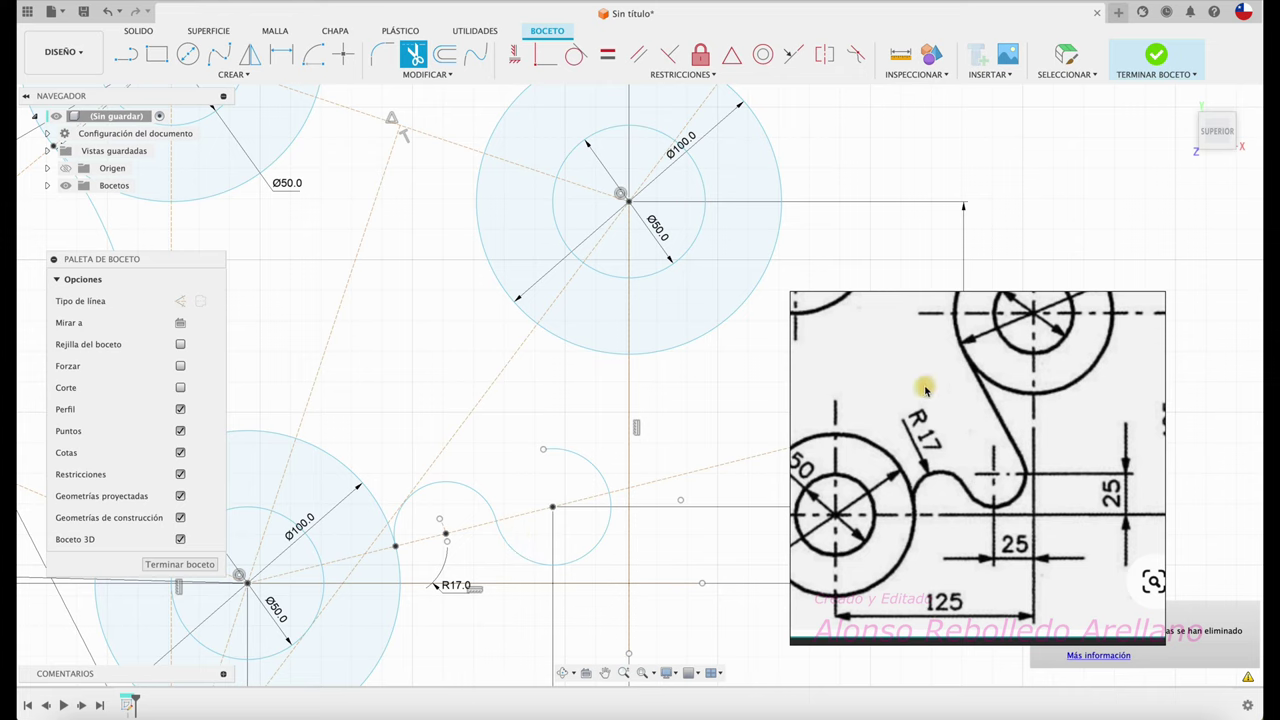
pyautogui.click(125, 54)
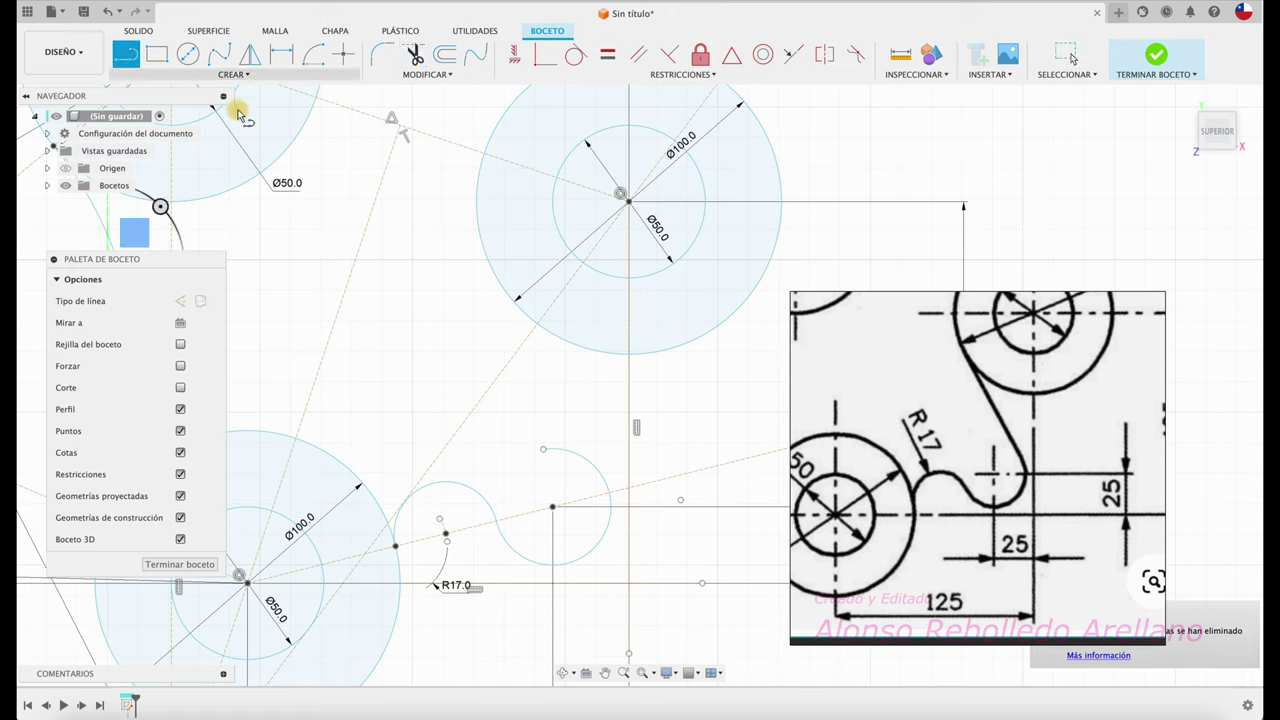
# Draw a construction line from the S-curve's arc centre to the upper Ø100 circle's centre.
pyautogui.click(180, 301)
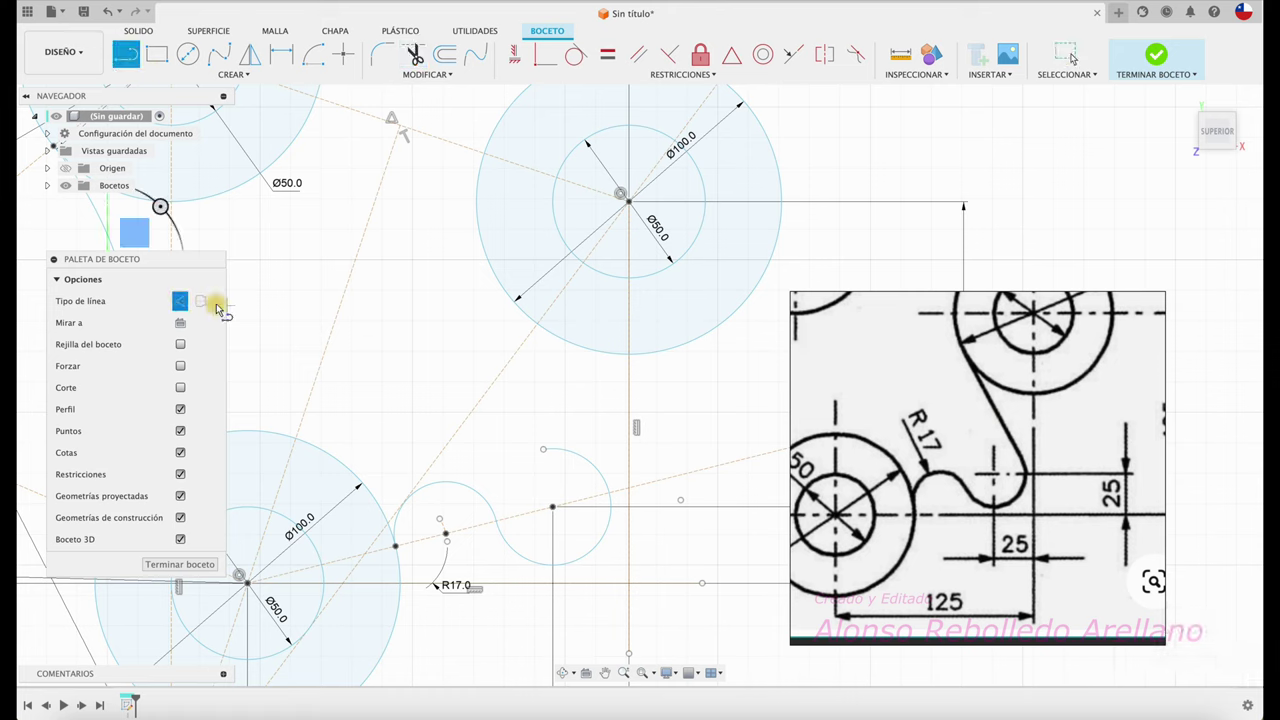
pyautogui.click(553, 507)
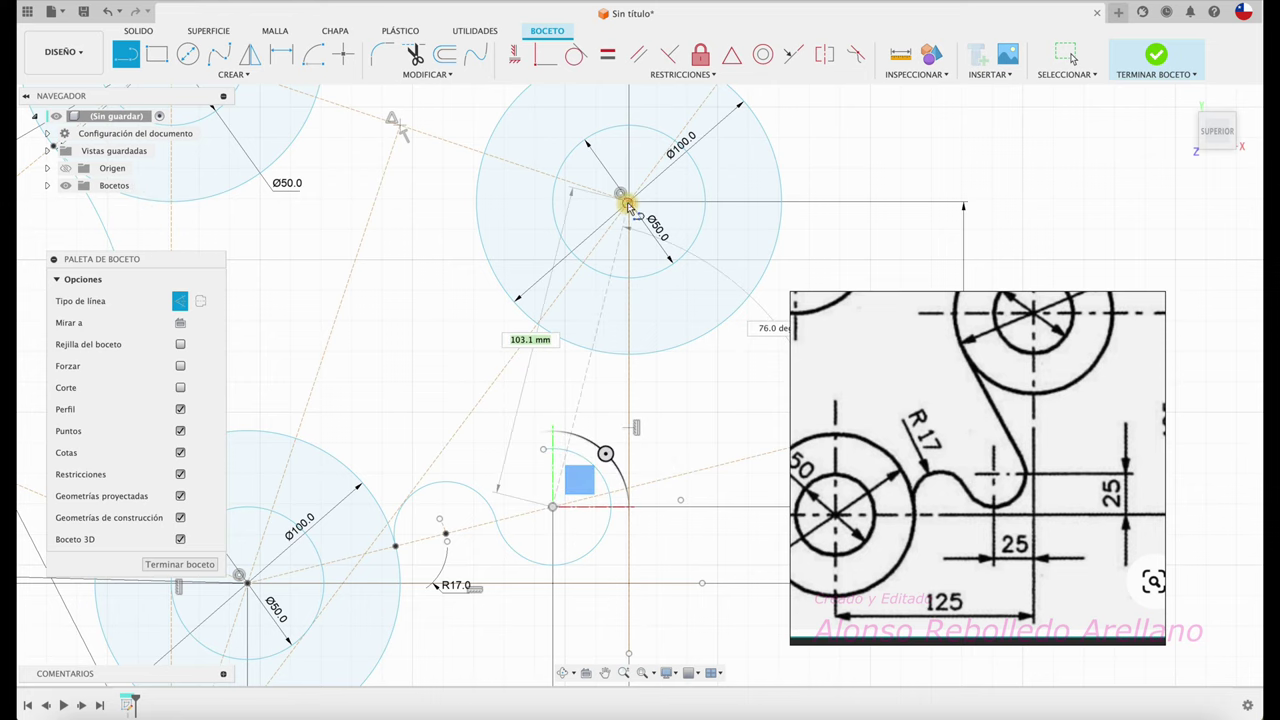
pyautogui.click(628, 200)
pyautogui.press('Escape')
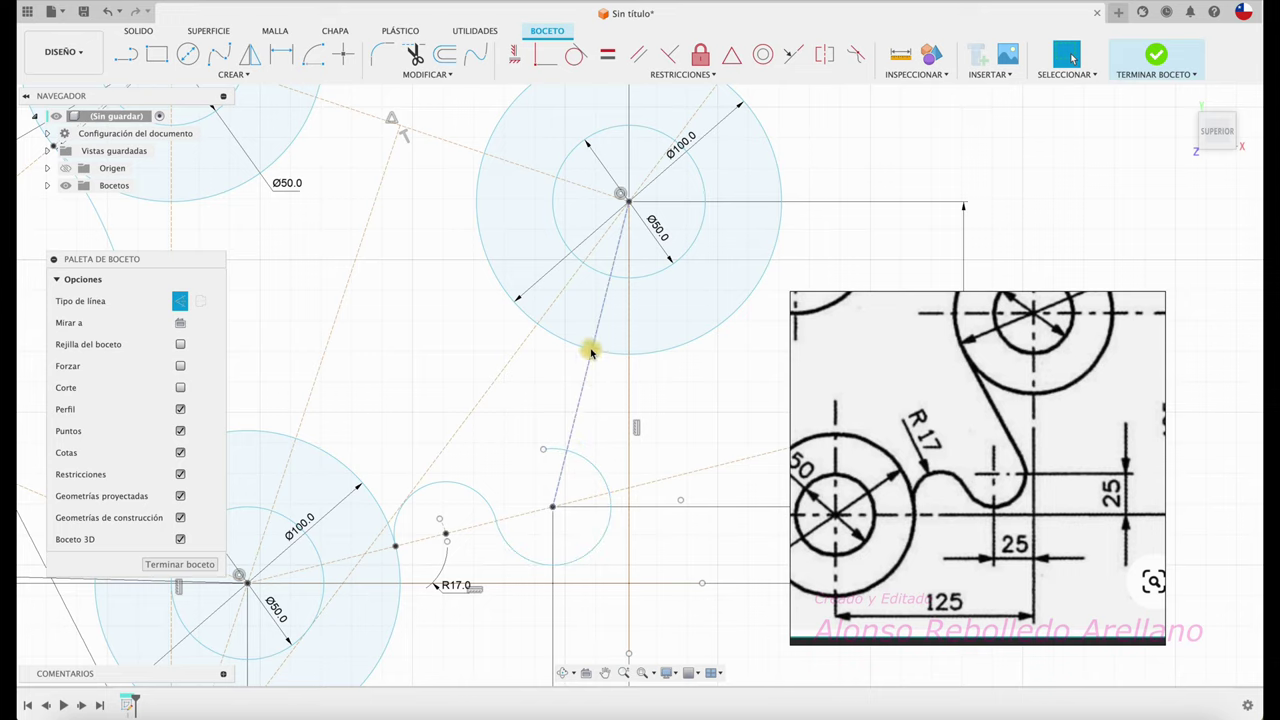
pyautogui.click(343, 53)
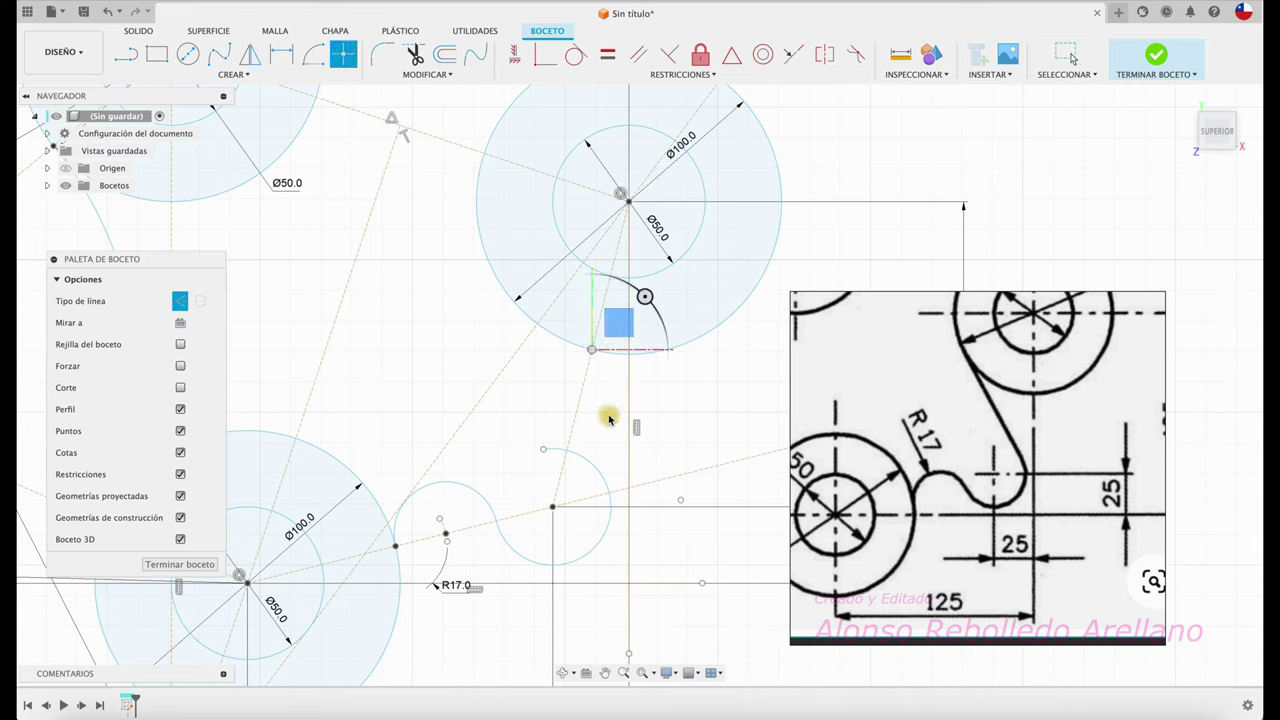
# Dimension the notch's second small arc with an R19.1 radius.
pyautogui.press('Escape')
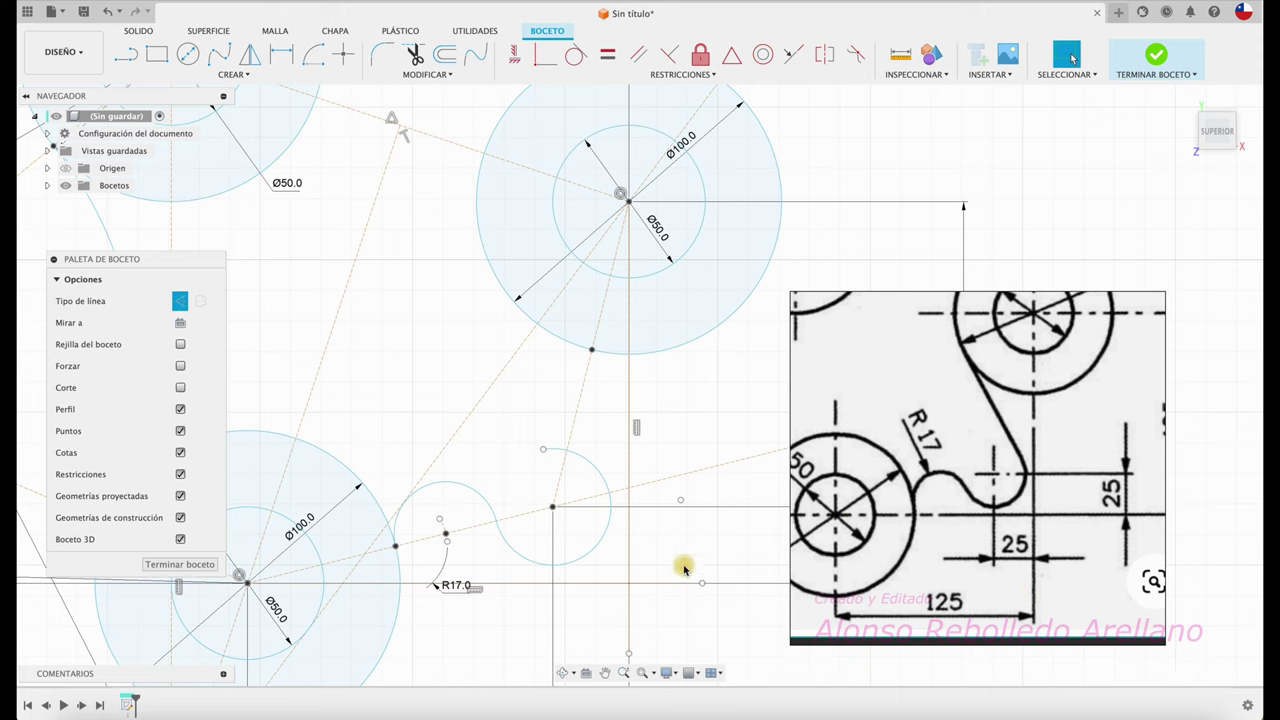
pyautogui.press('d')
pyautogui.click(600, 547)
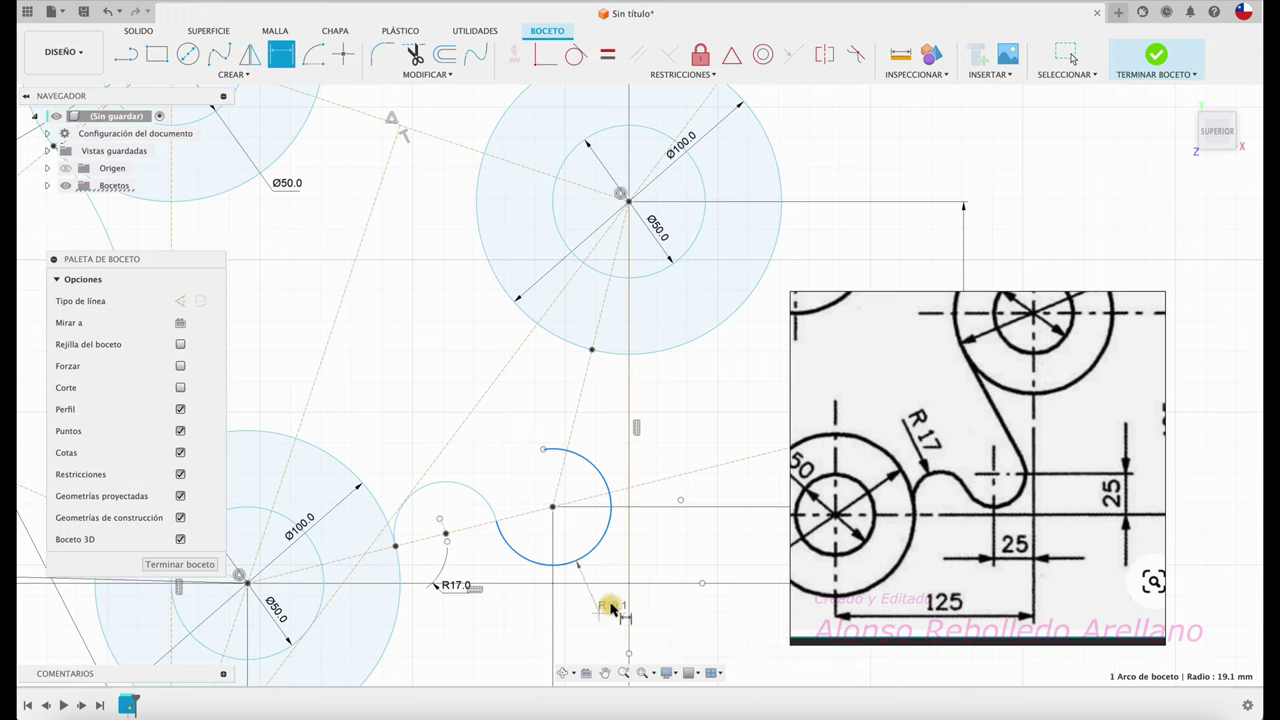
pyautogui.click(646, 606)
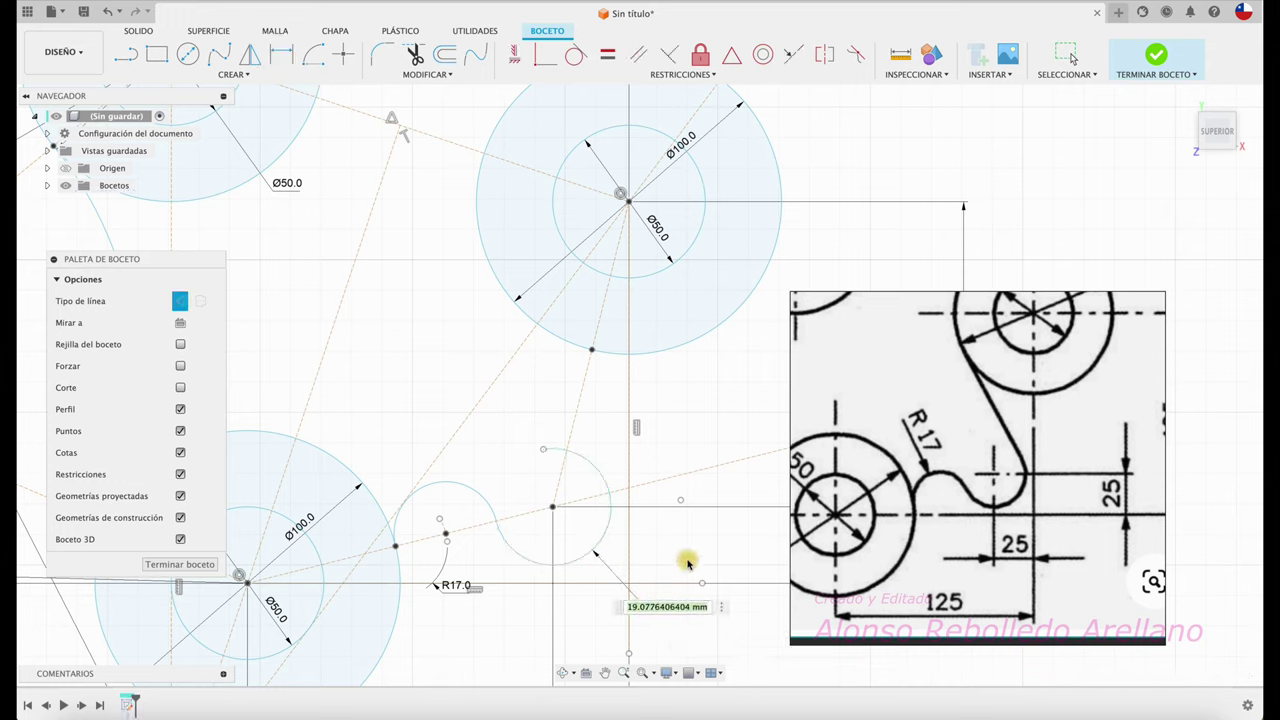
pyautogui.press('Return')
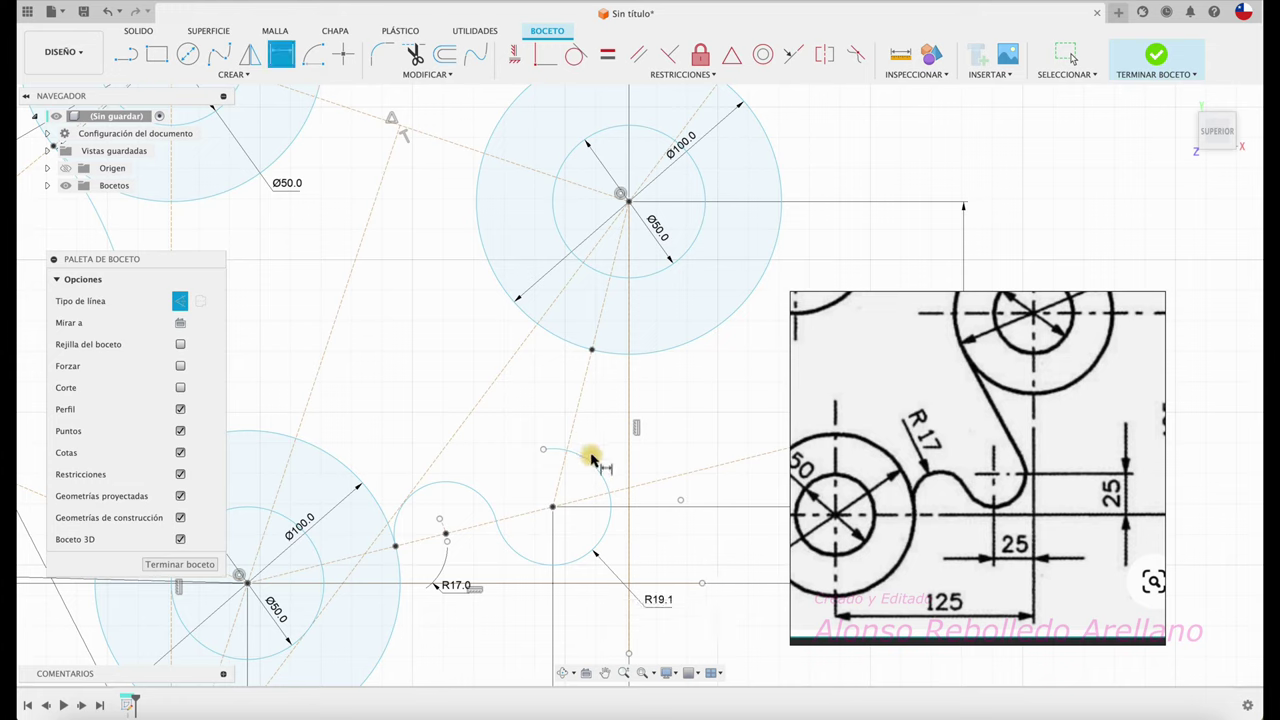
# Draw a small centre-point arc below the upper Ø100 circle.
pyautogui.click(312, 53)
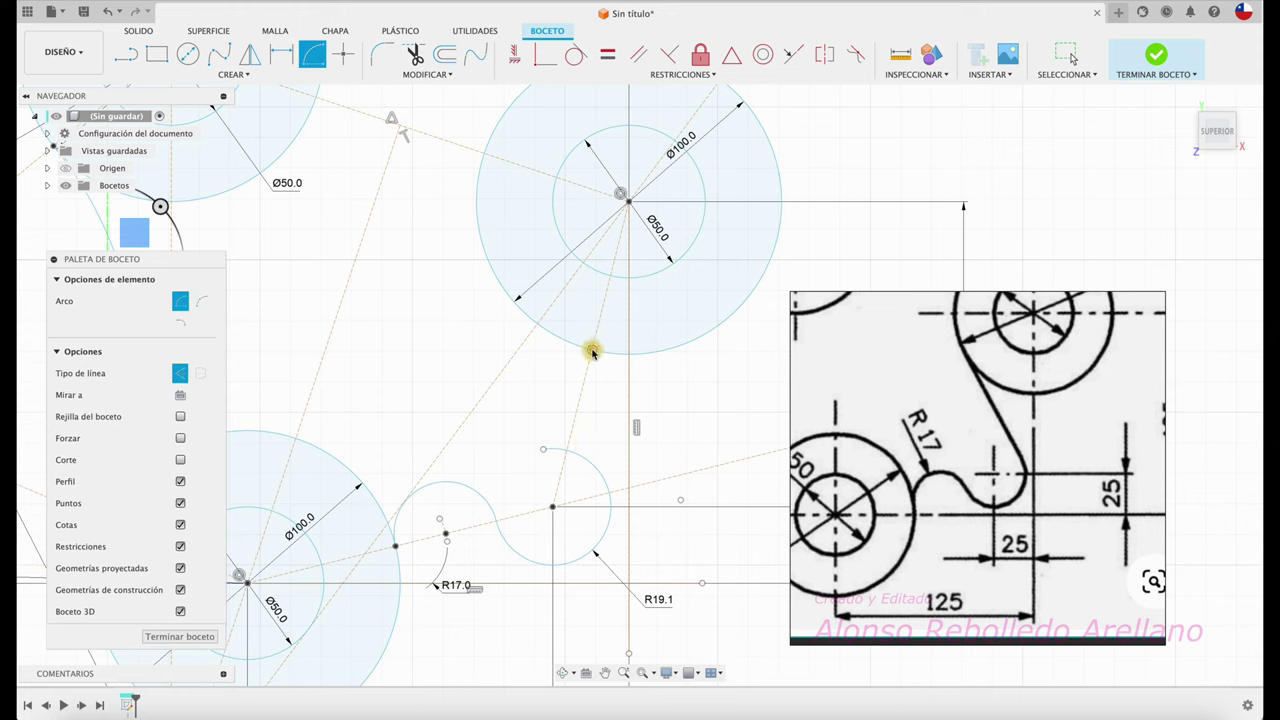
pyautogui.click(553, 400)
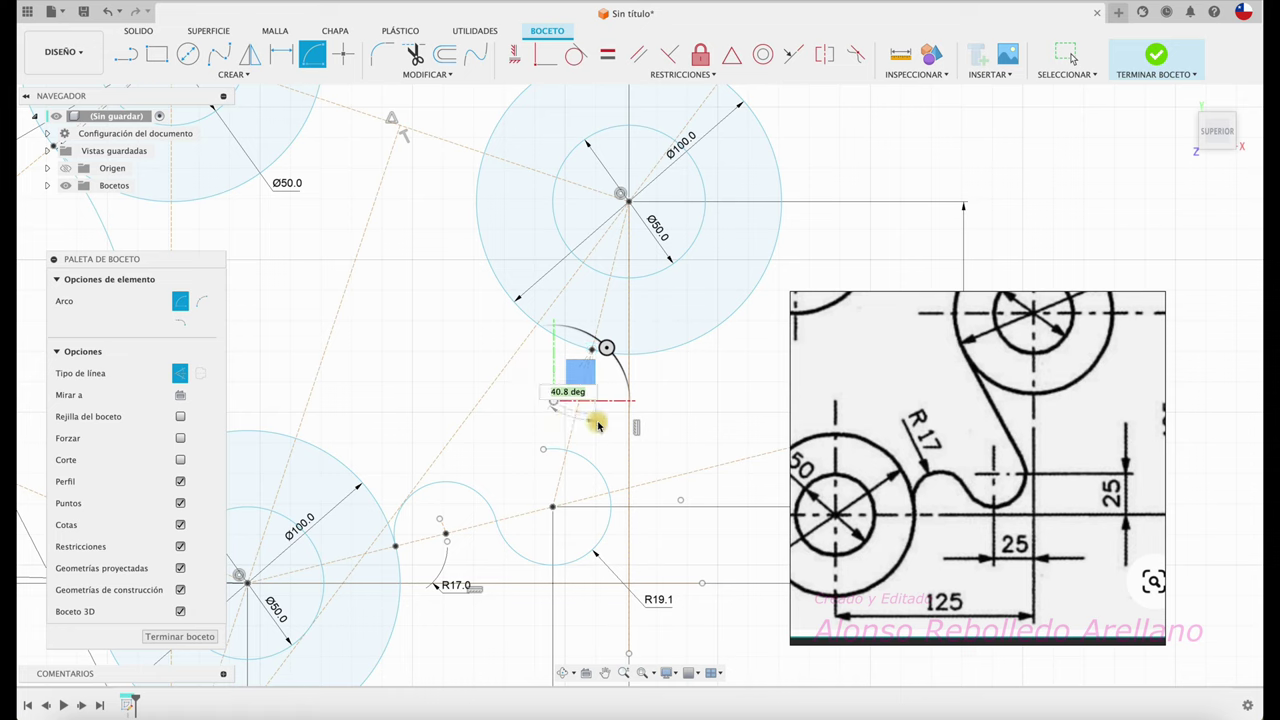
pyautogui.press('Escape')
# Give the new small arc a 19 mm radius dimension.
pyautogui.press('d')
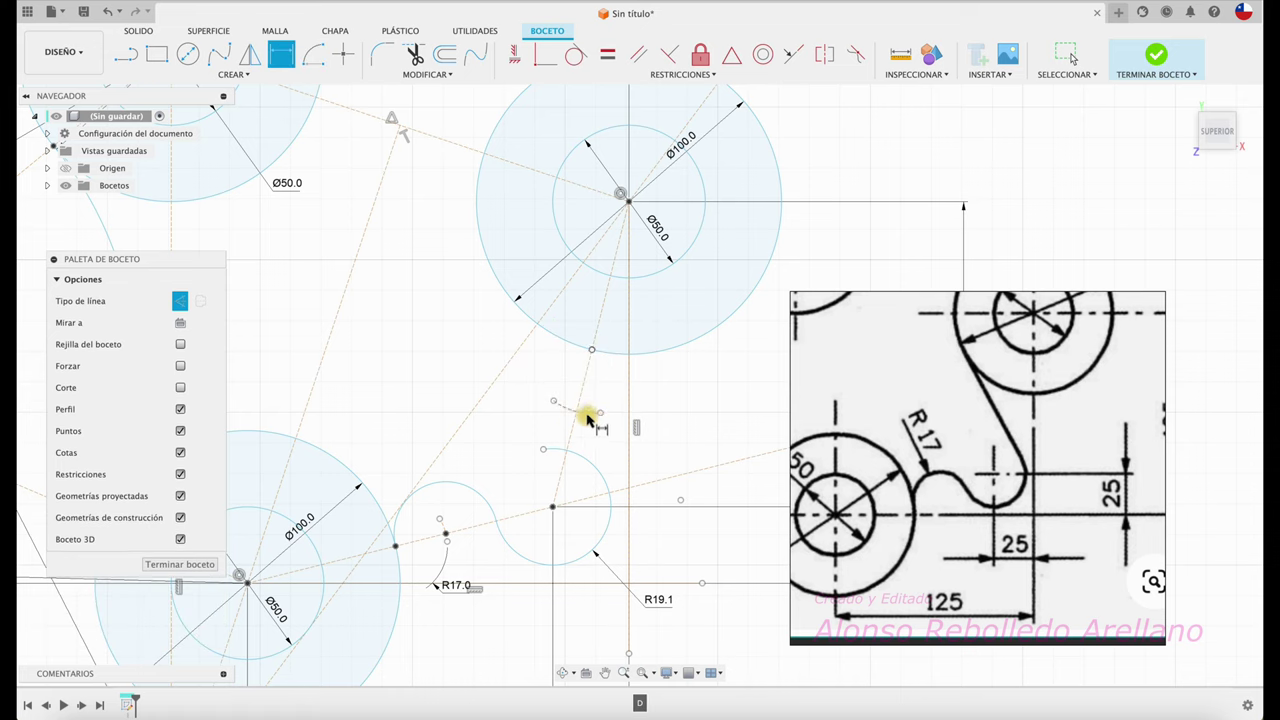
pyautogui.click(587, 412)
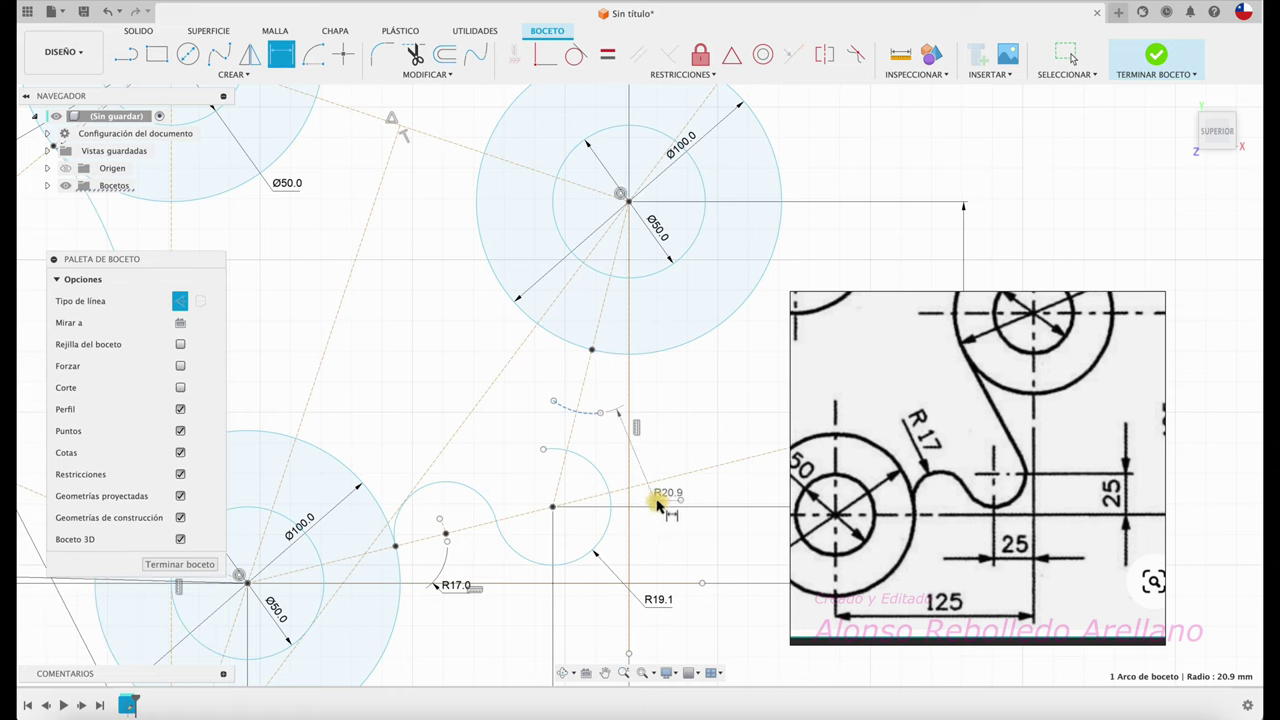
pyautogui.click(666, 448)
pyautogui.write('19')
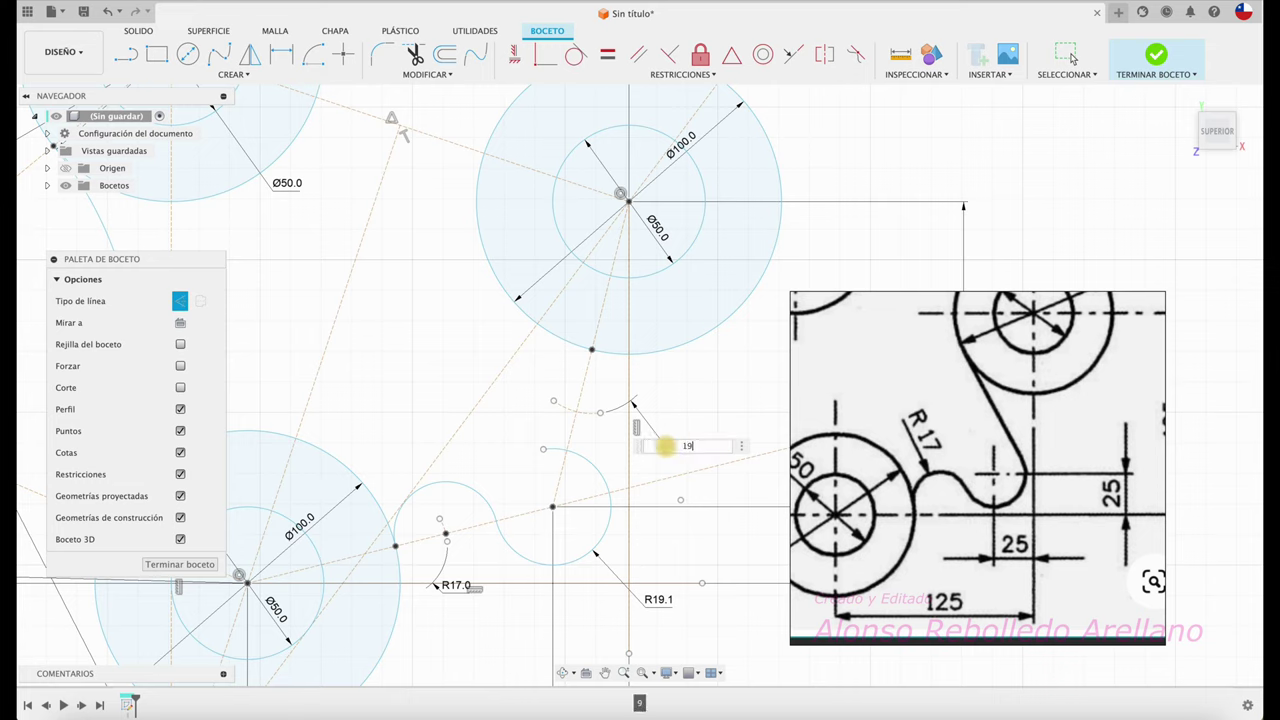
pyautogui.press('Return')
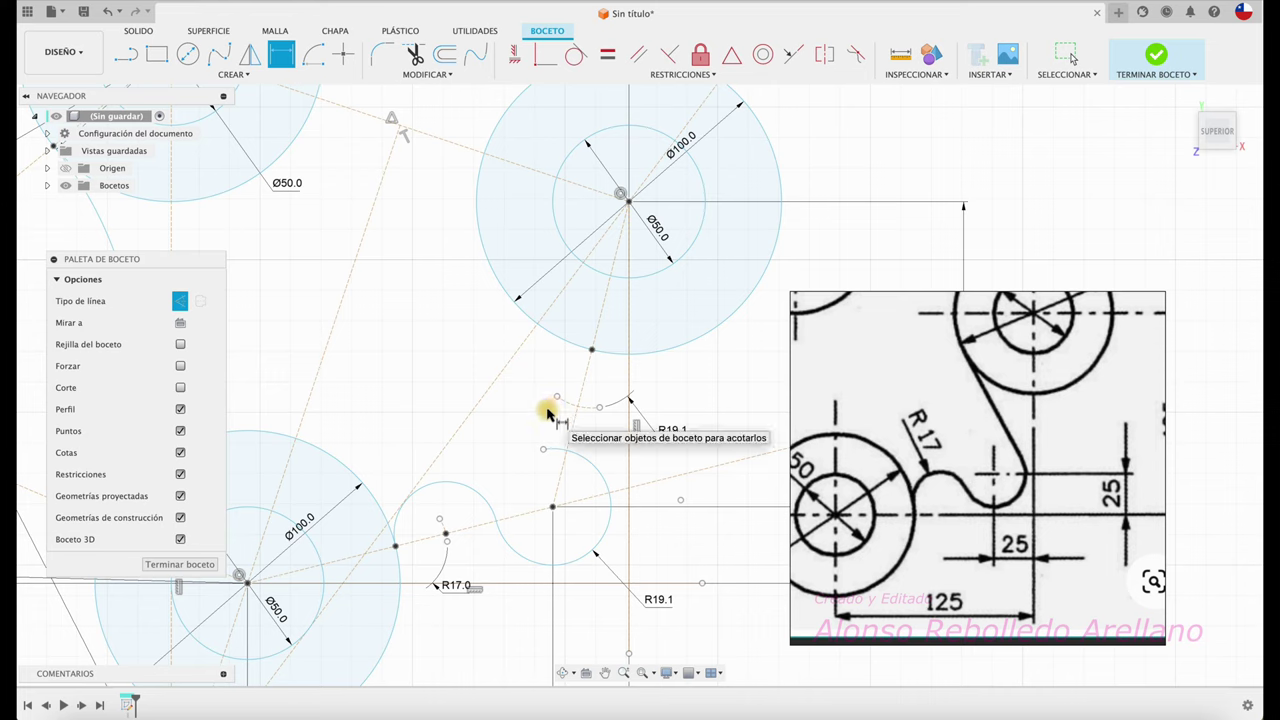
pyautogui.press('Escape')
pyautogui.click(536, 368)
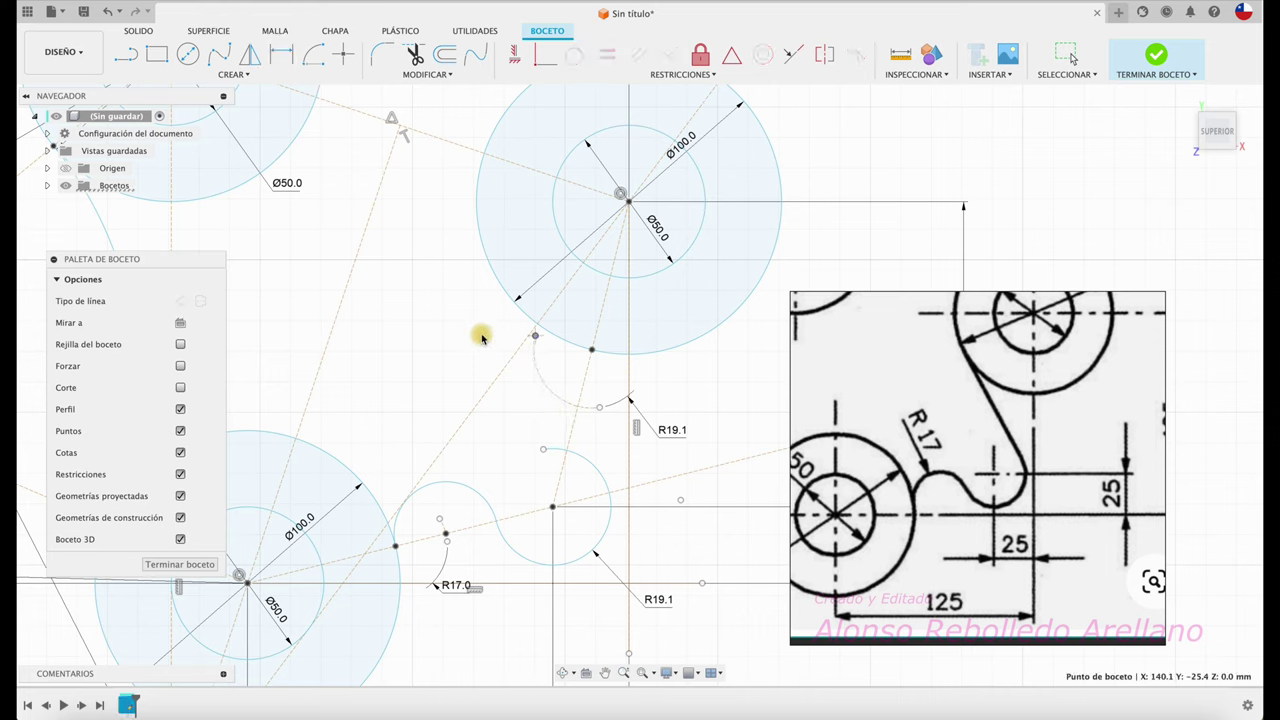
# Adjust the small arc's endpoint and draw a dashed arc centred on the upper Ø100 circle.
pyautogui.moveTo(600, 410); pyautogui.dragTo(652, 384)
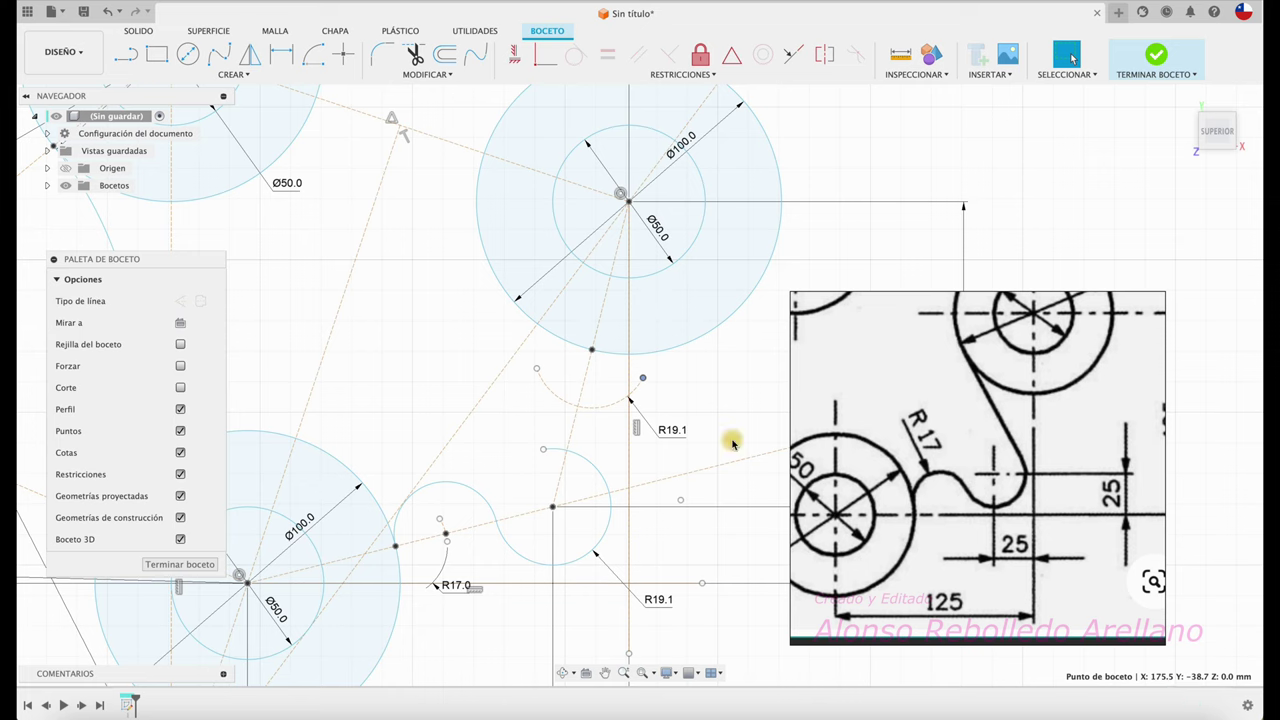
pyautogui.click(315, 57)
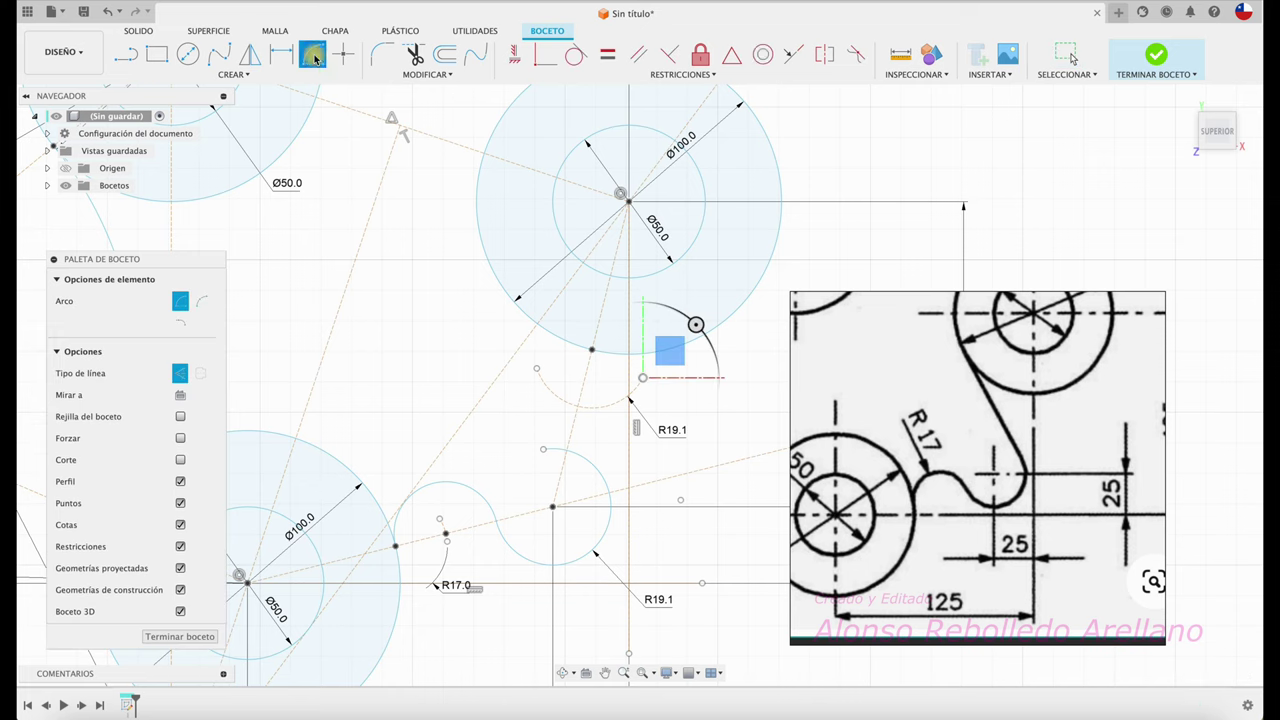
pyautogui.click(627, 203)
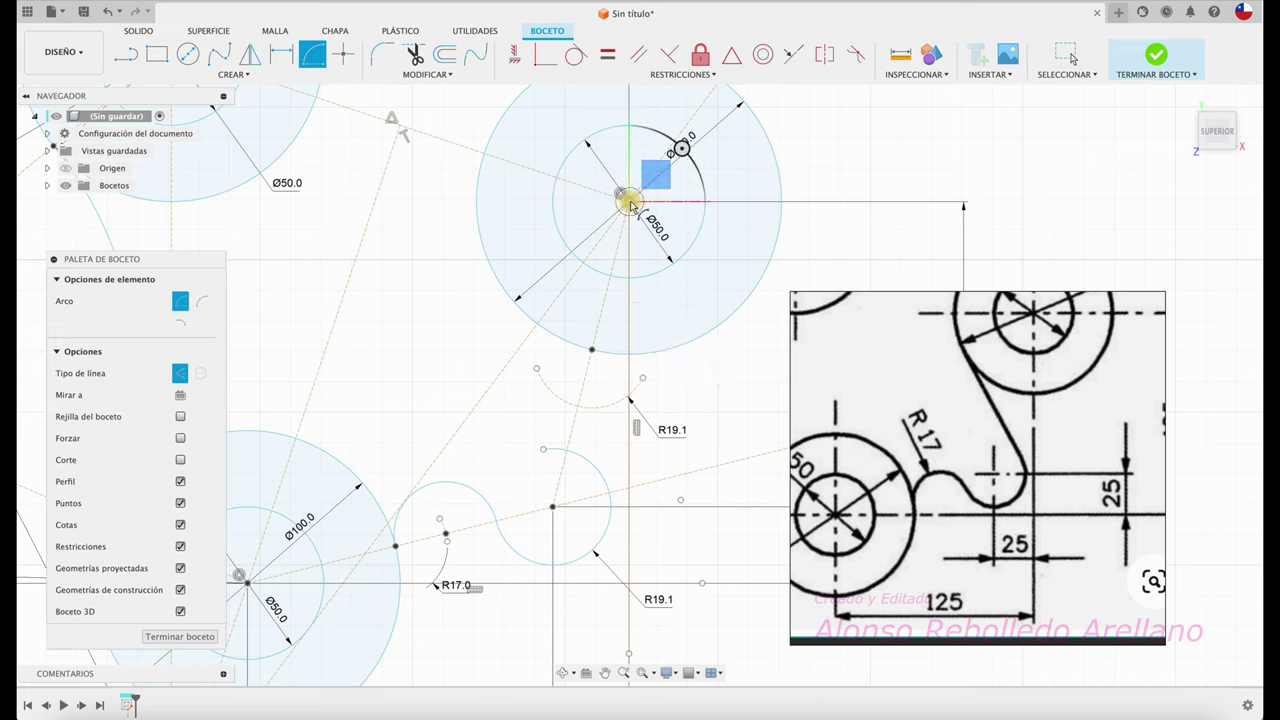
pyautogui.click(578, 404)
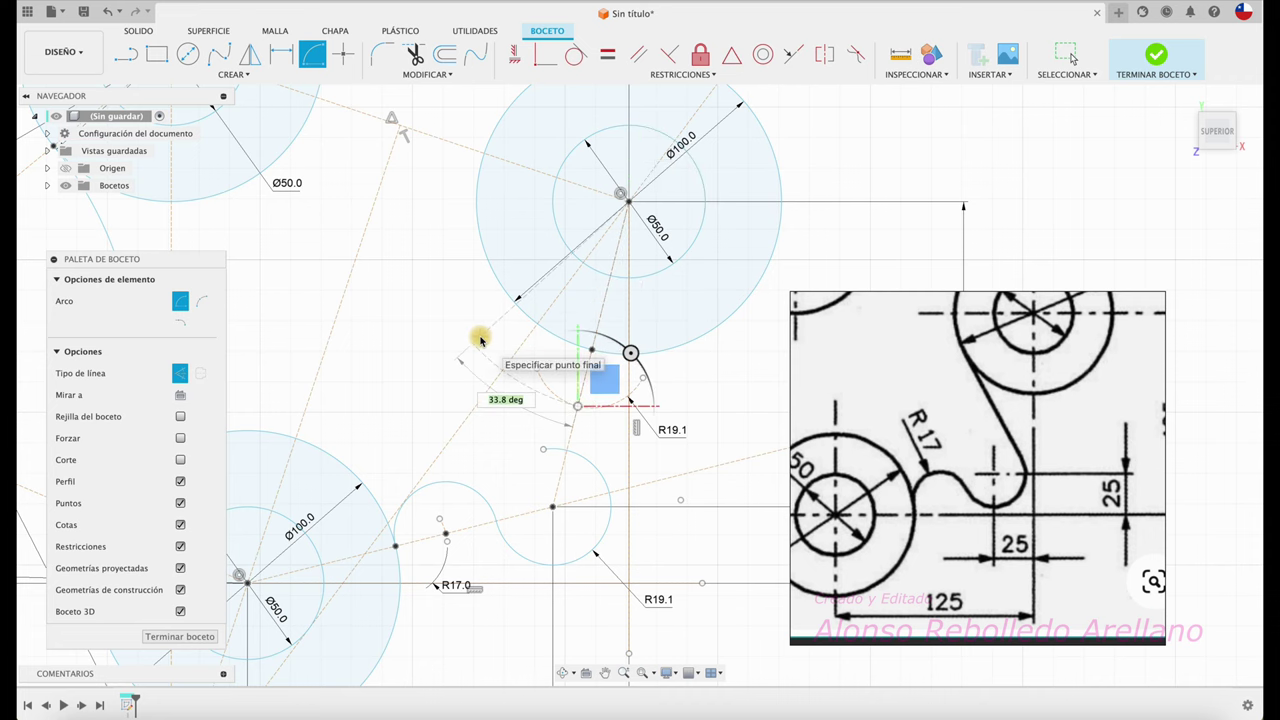
pyautogui.scroll(-2, 480, 340)
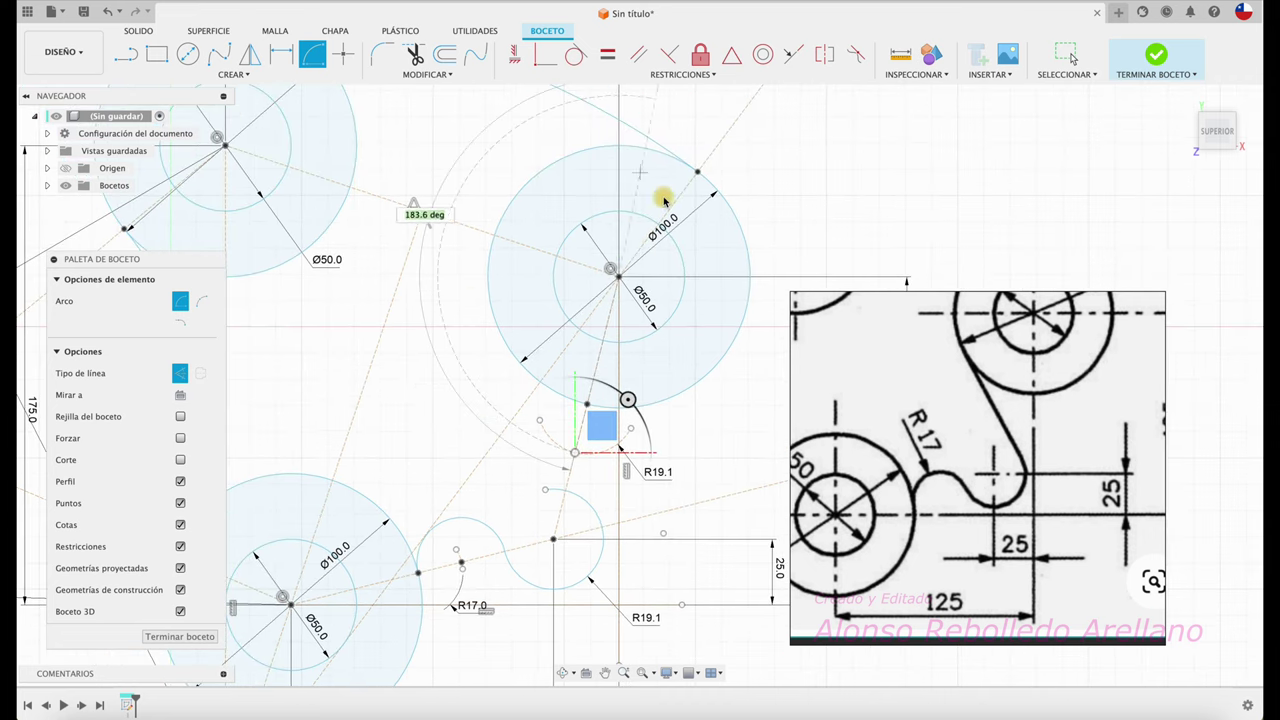
pyautogui.click(651, 428)
pyautogui.press('Escape')
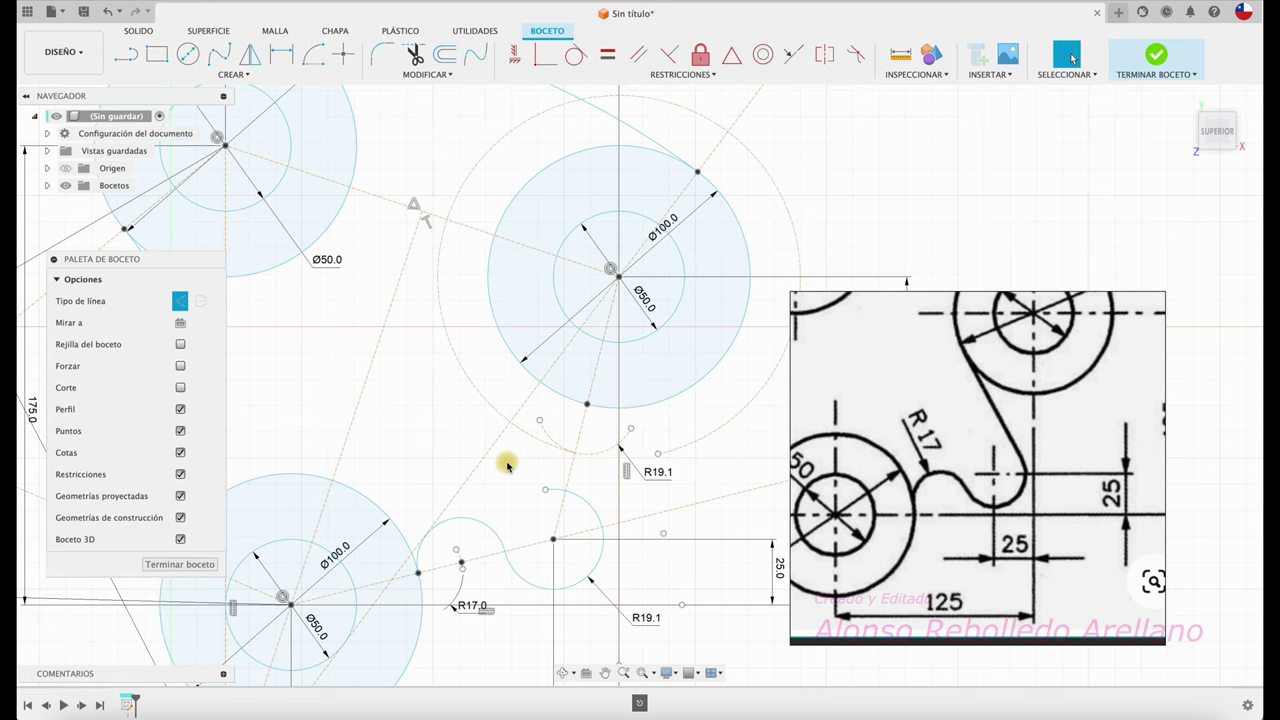
# Add a sketch point on the dashed arc.
pyautogui.scroll(2, 538, 437)
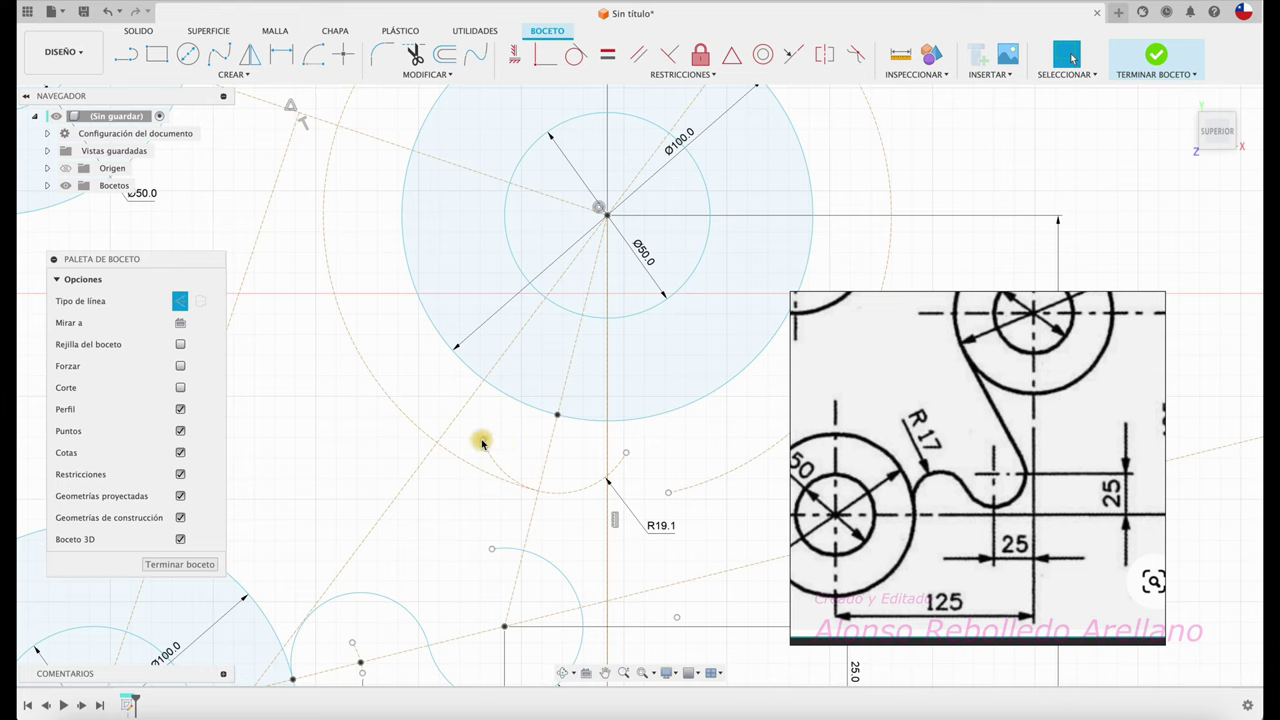
pyautogui.click(502, 469)
pyautogui.moveTo(628, 460); pyautogui.dragTo(576, 491)
pyautogui.click(345, 53)
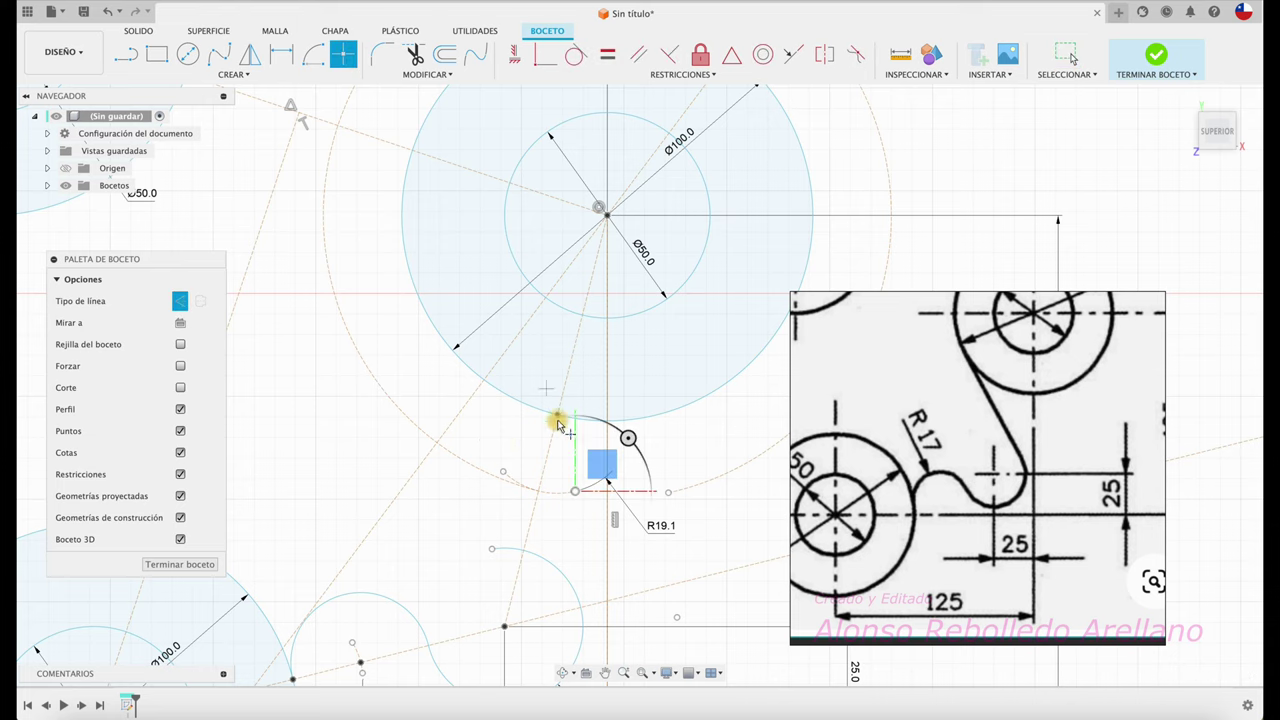
pyautogui.click(538, 491)
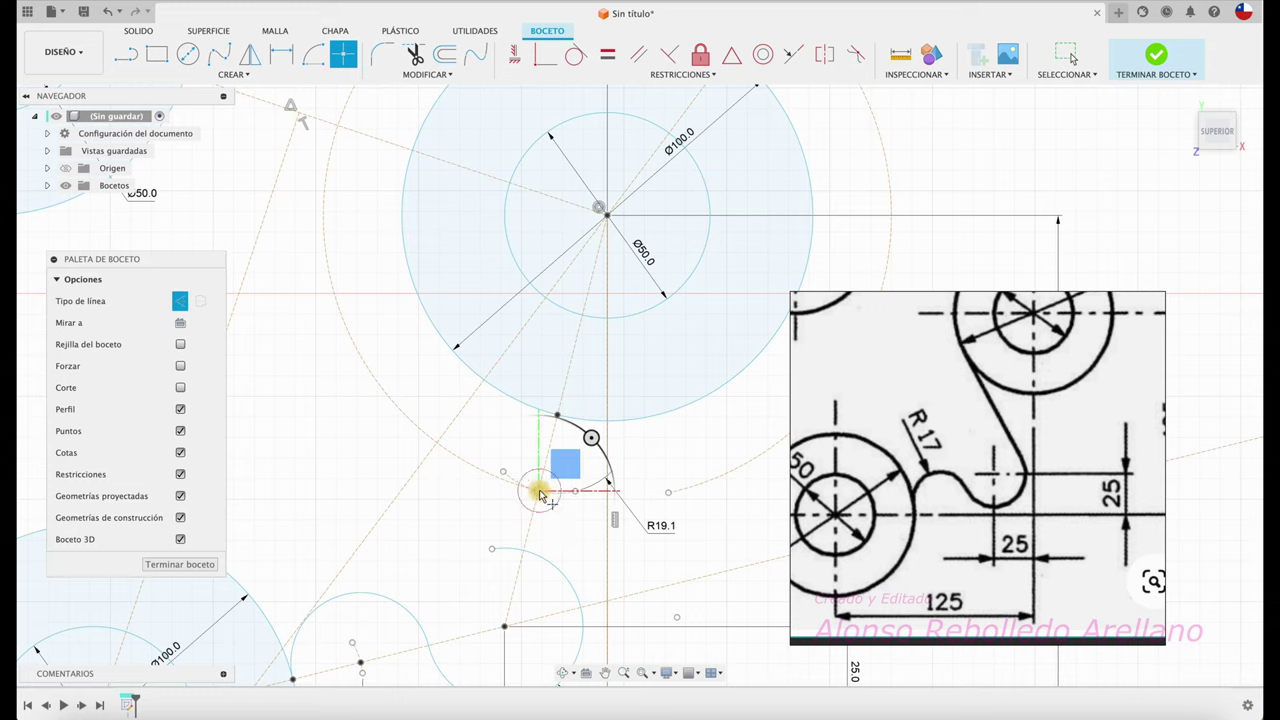
pyautogui.press('Escape')
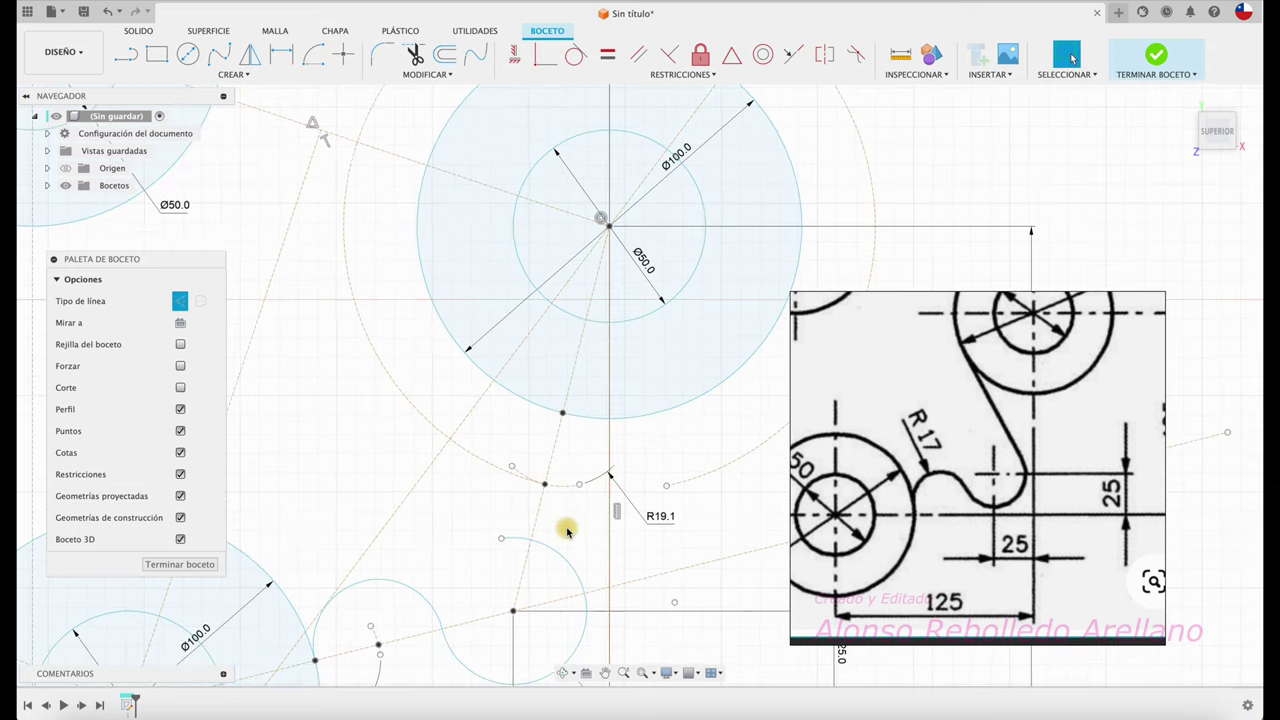
pyautogui.click(544, 459)
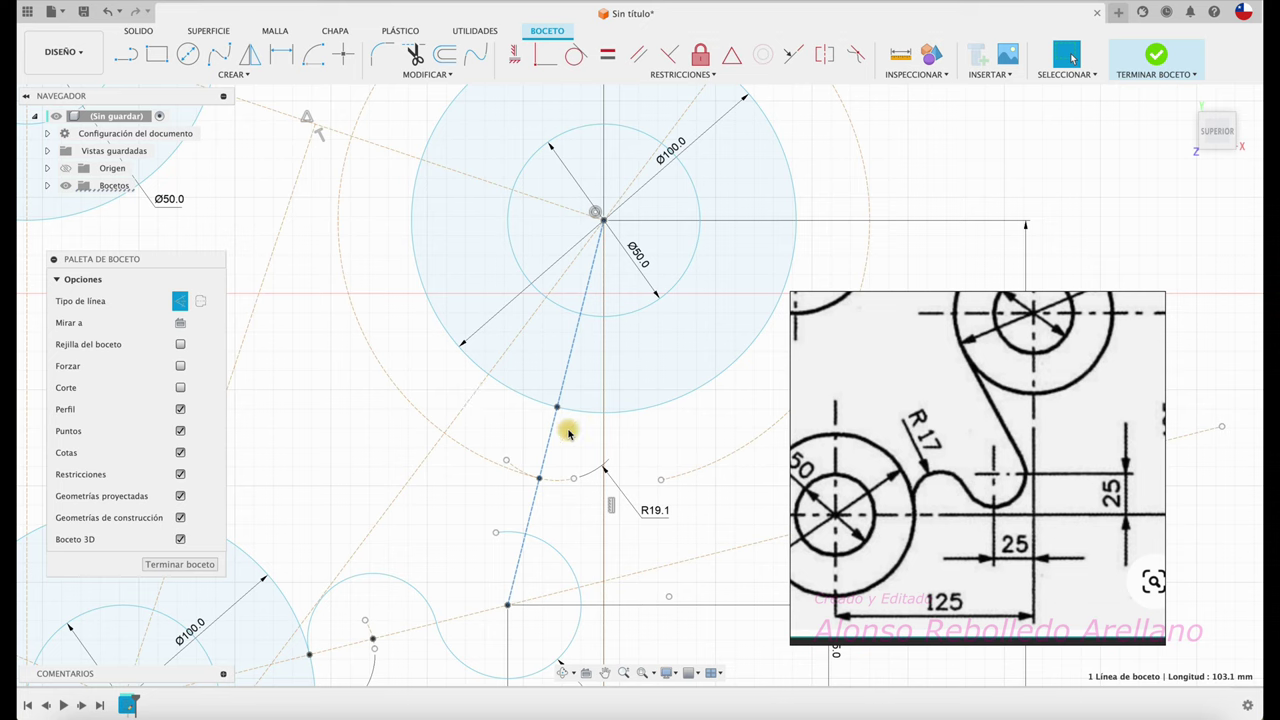
# Draw a large arc, dimension it R80, and drag its end onto the construction line.
pyautogui.scroll(-1, 568, 432)
pyautogui.click(505, 545)
pyautogui.click(558, 492)
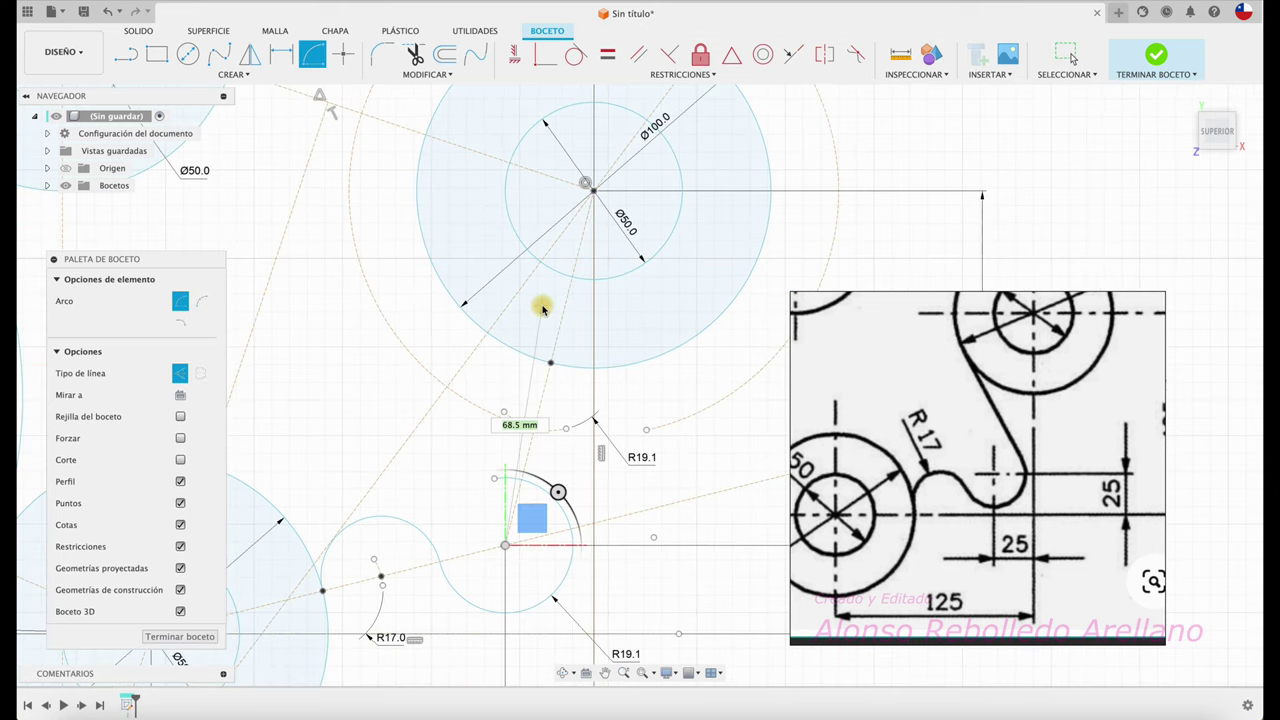
pyautogui.click(534, 305)
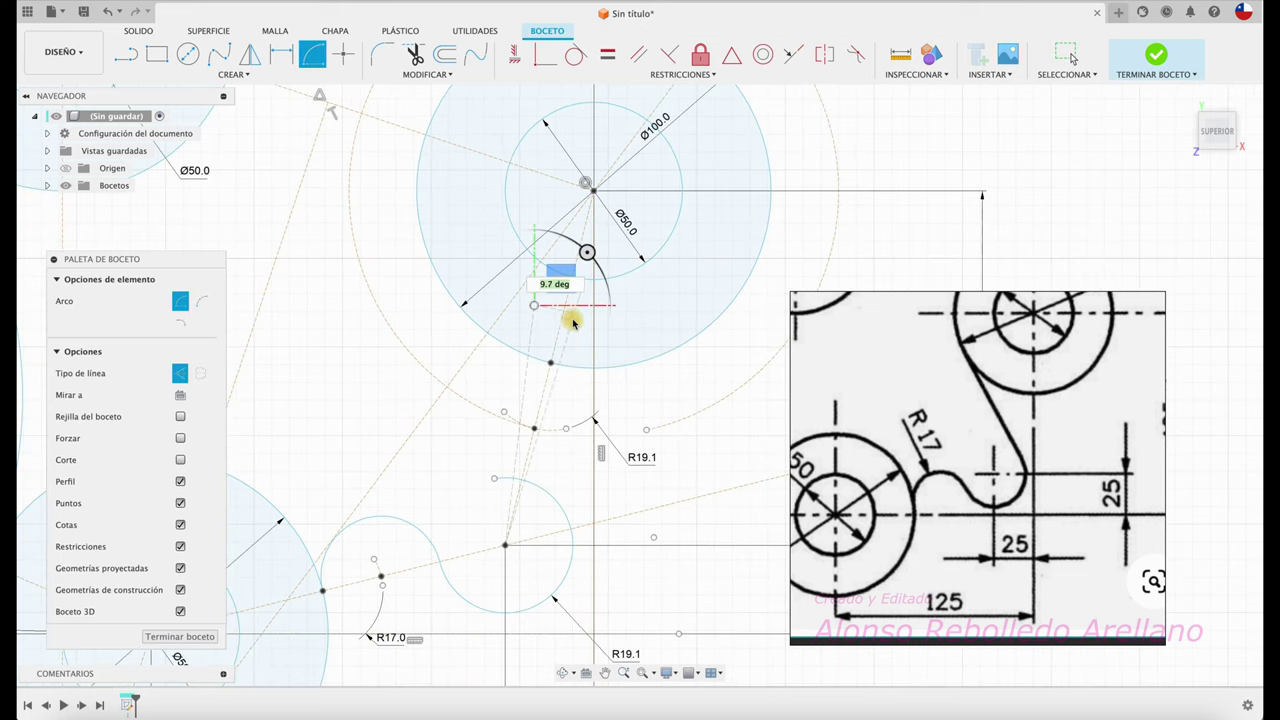
pyautogui.press('Escape')
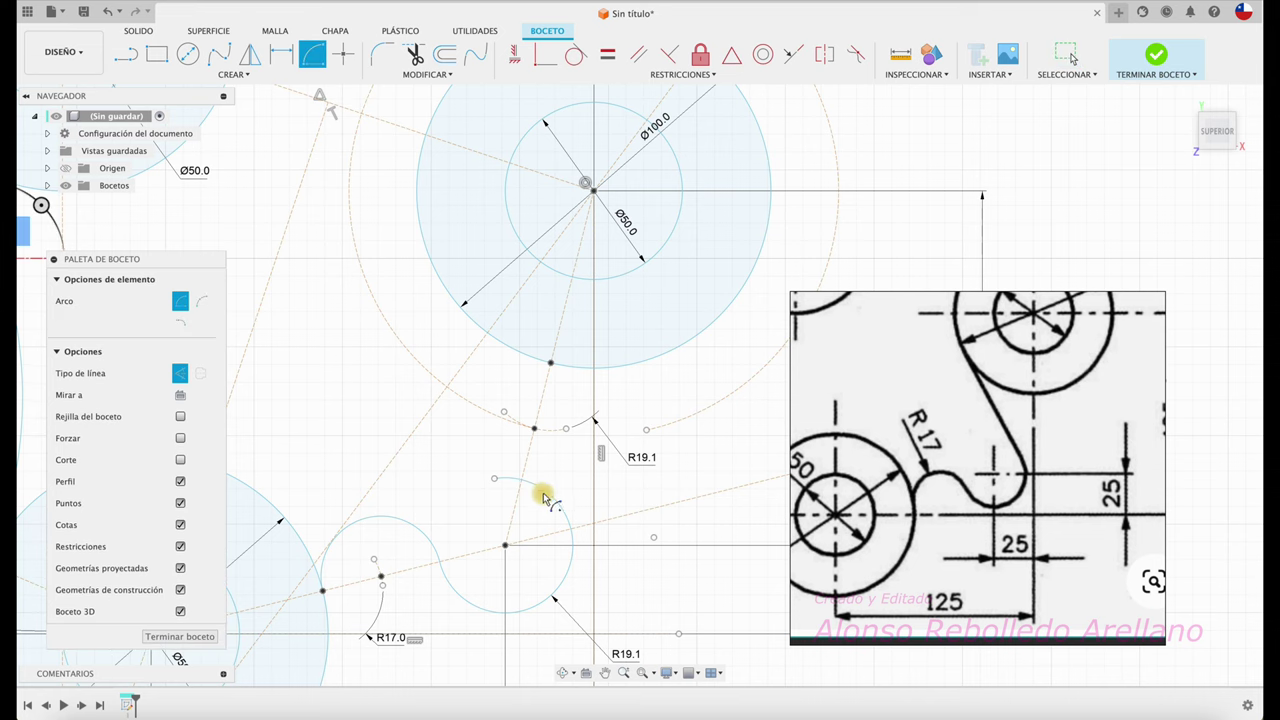
pyautogui.click(505, 545)
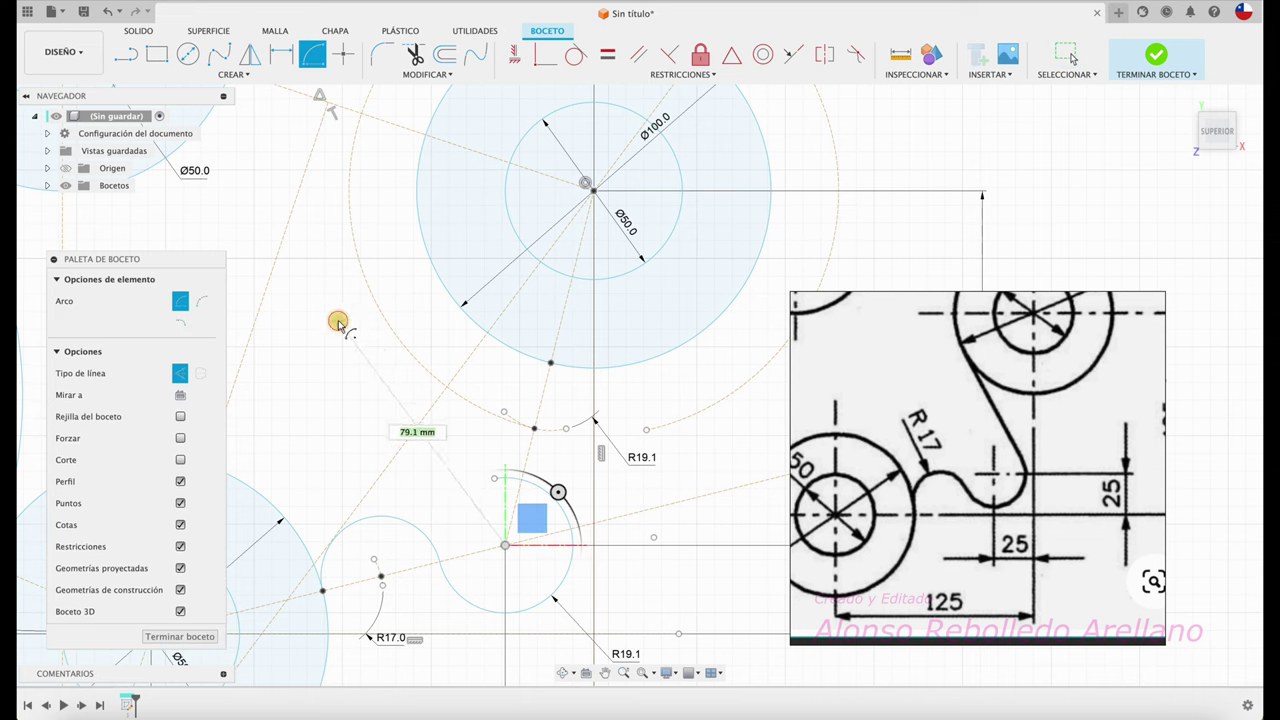
pyautogui.press('Escape')
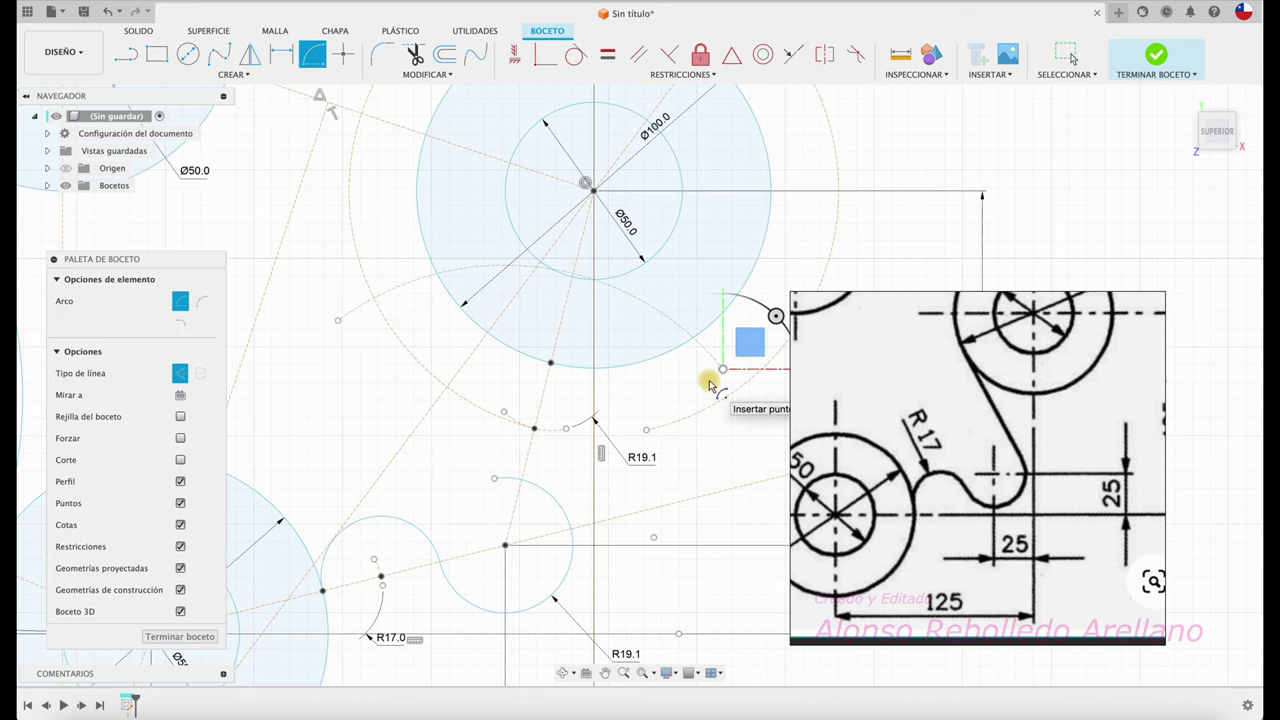
pyautogui.click(712, 376)
pyautogui.press('d')
pyautogui.click(714, 357)
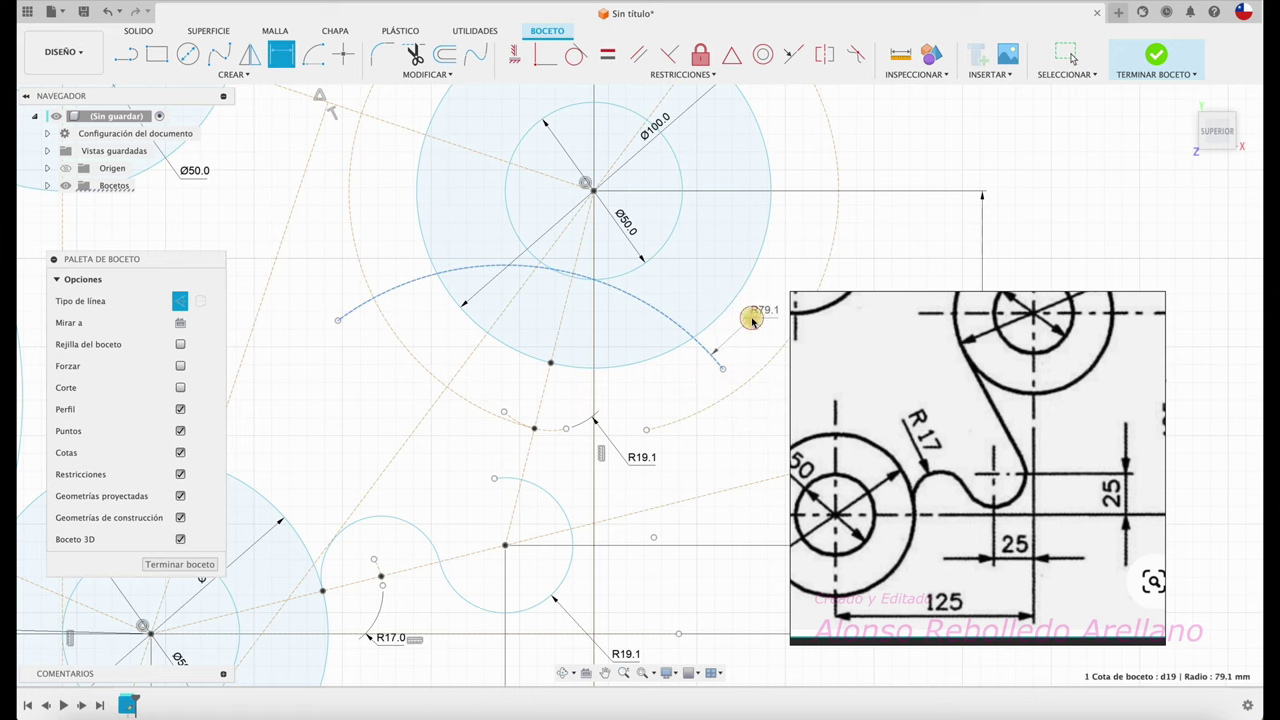
pyautogui.click(752, 320)
pyautogui.press('Return')
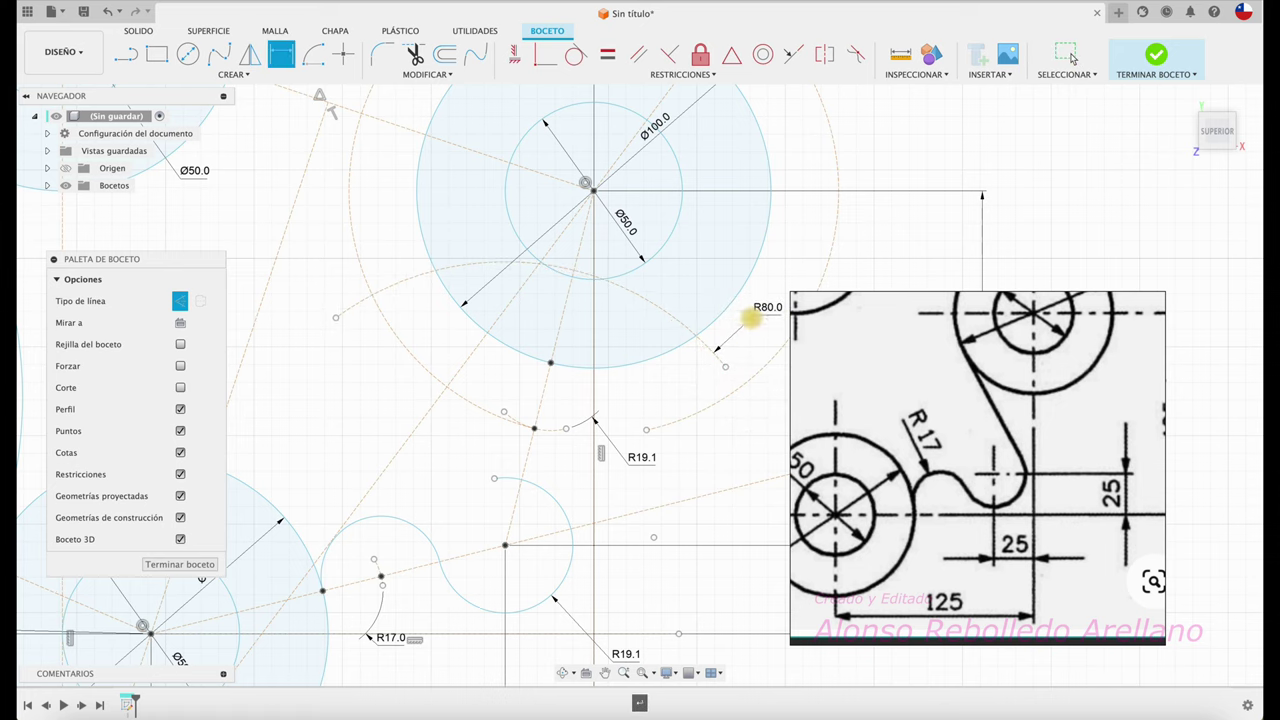
pyautogui.press('Escape')
pyautogui.moveTo(725, 366); pyautogui.dragTo(736, 485)
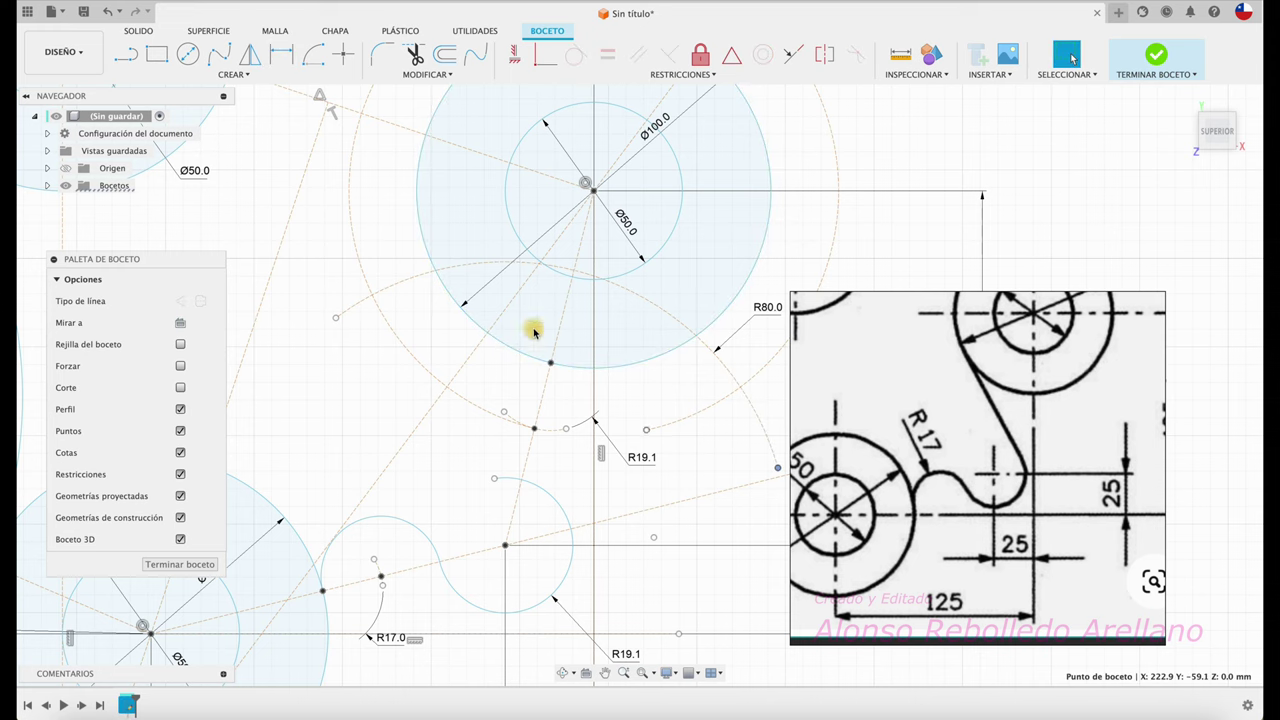
# Discard stray arc attempts and set the construction-line arc's radius dimension to 80 mm.
pyautogui.click(313, 55)
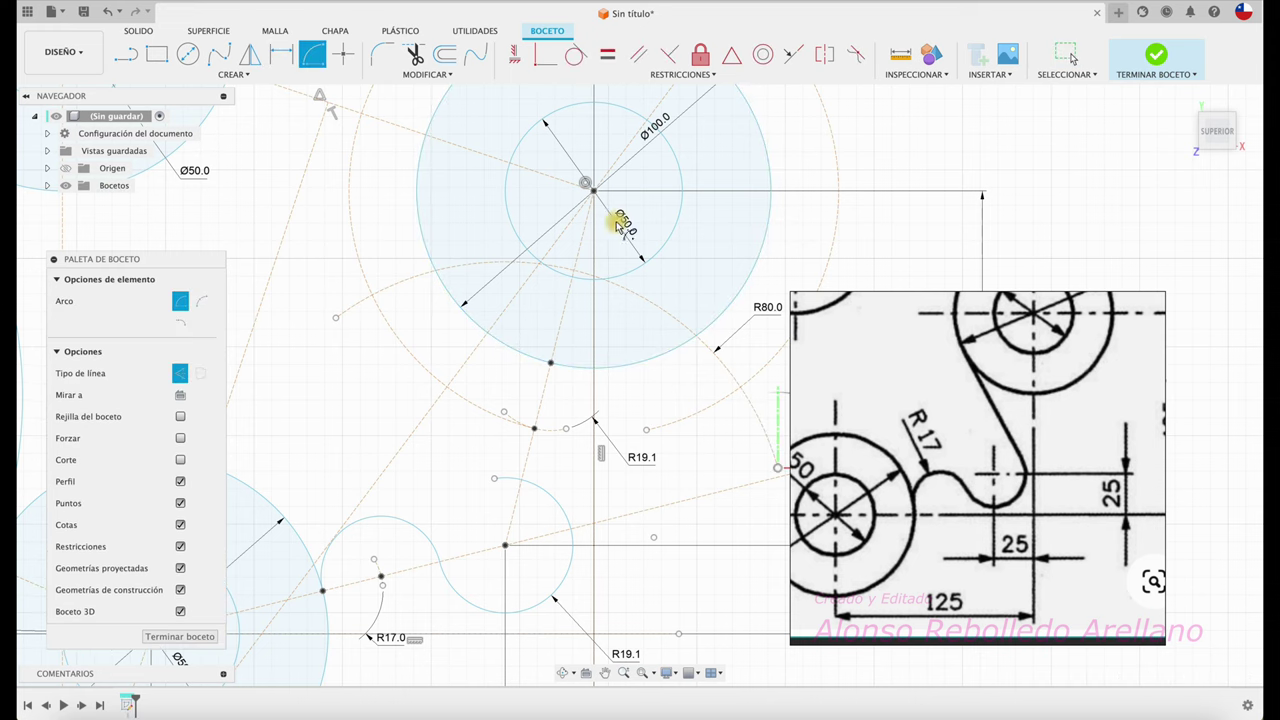
pyautogui.click(593, 188)
pyautogui.click(647, 137)
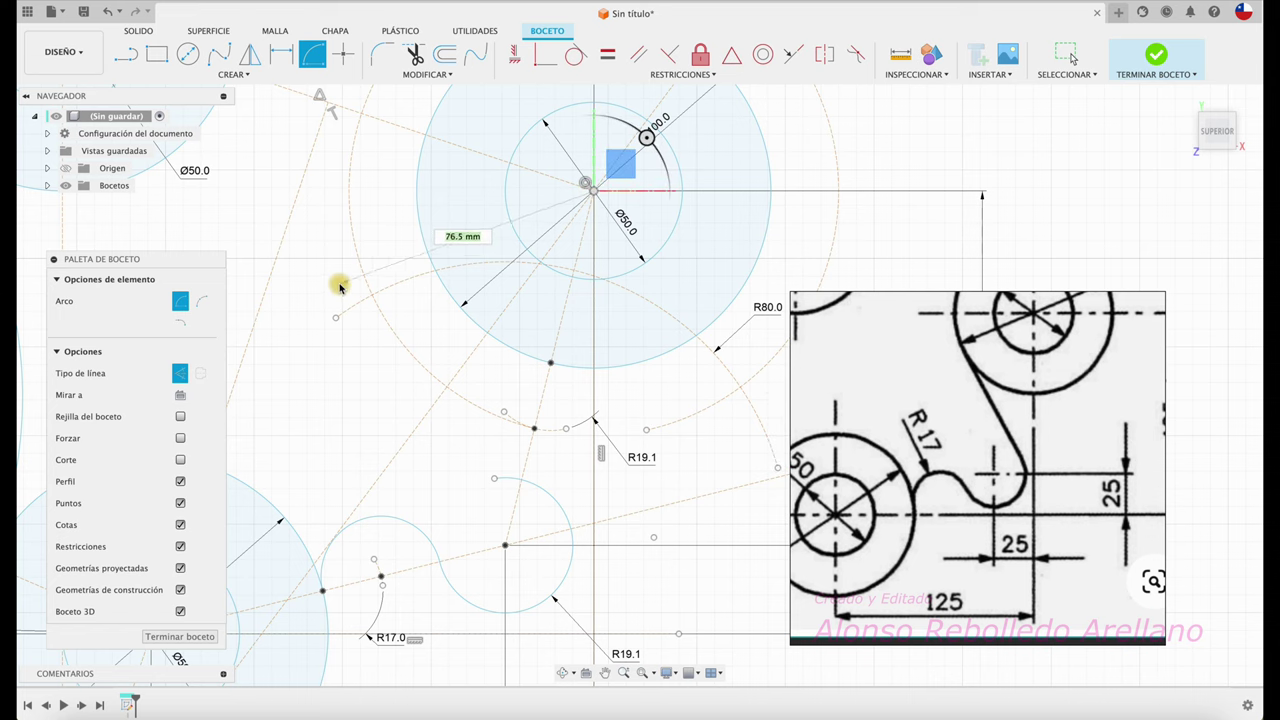
pyautogui.press('Escape')
pyautogui.click(339, 283)
pyautogui.click(392, 230)
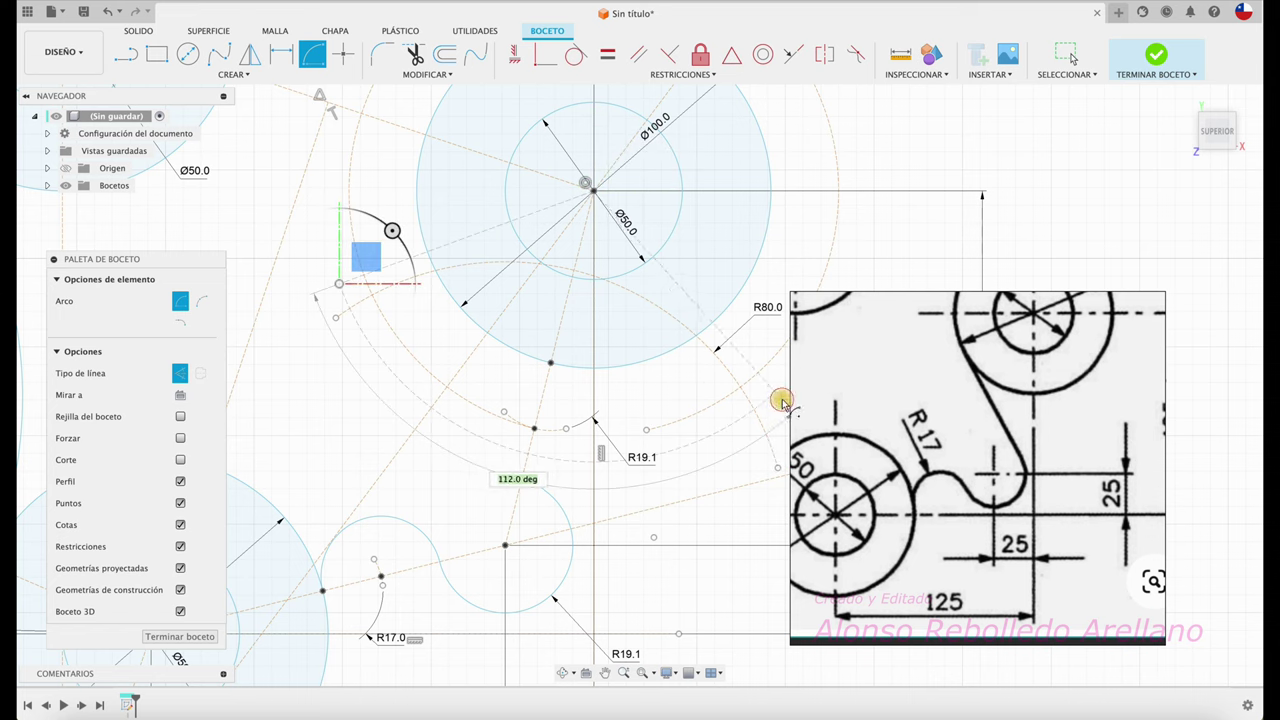
pyautogui.press('Escape')
pyautogui.press('Escape')
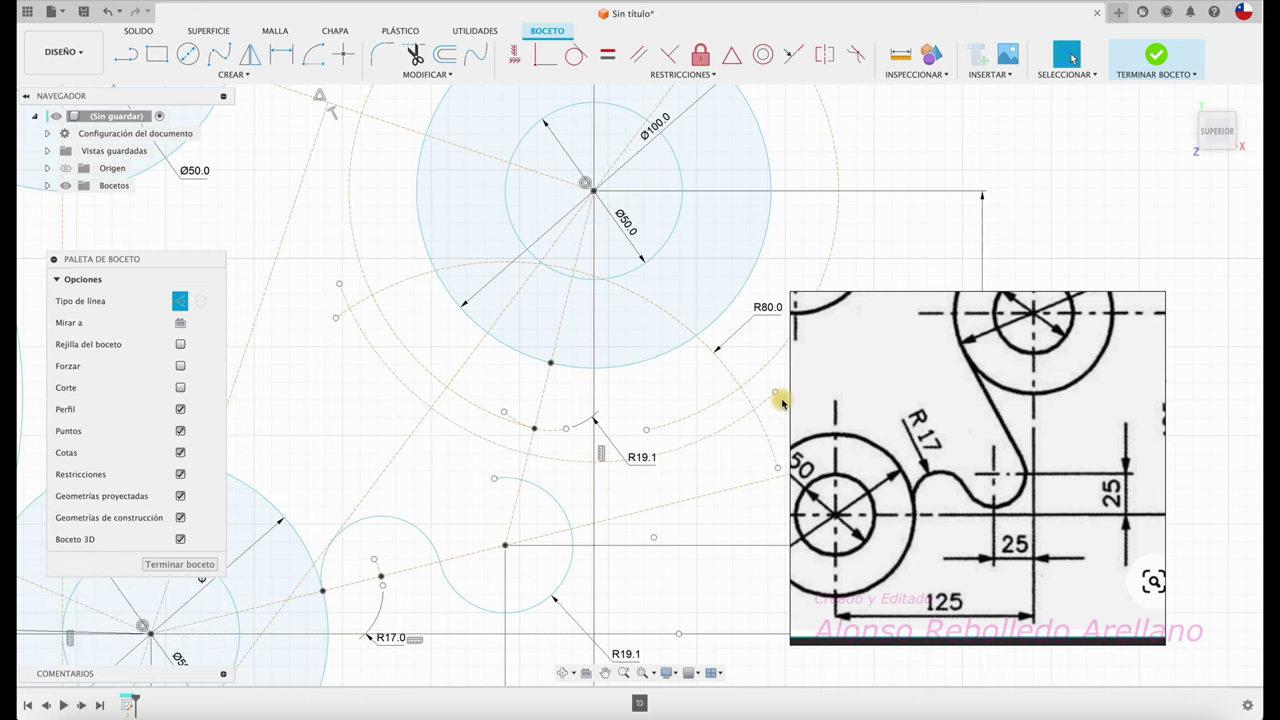
pyautogui.press('d')
pyautogui.click(720, 440)
pyautogui.click(692, 586)
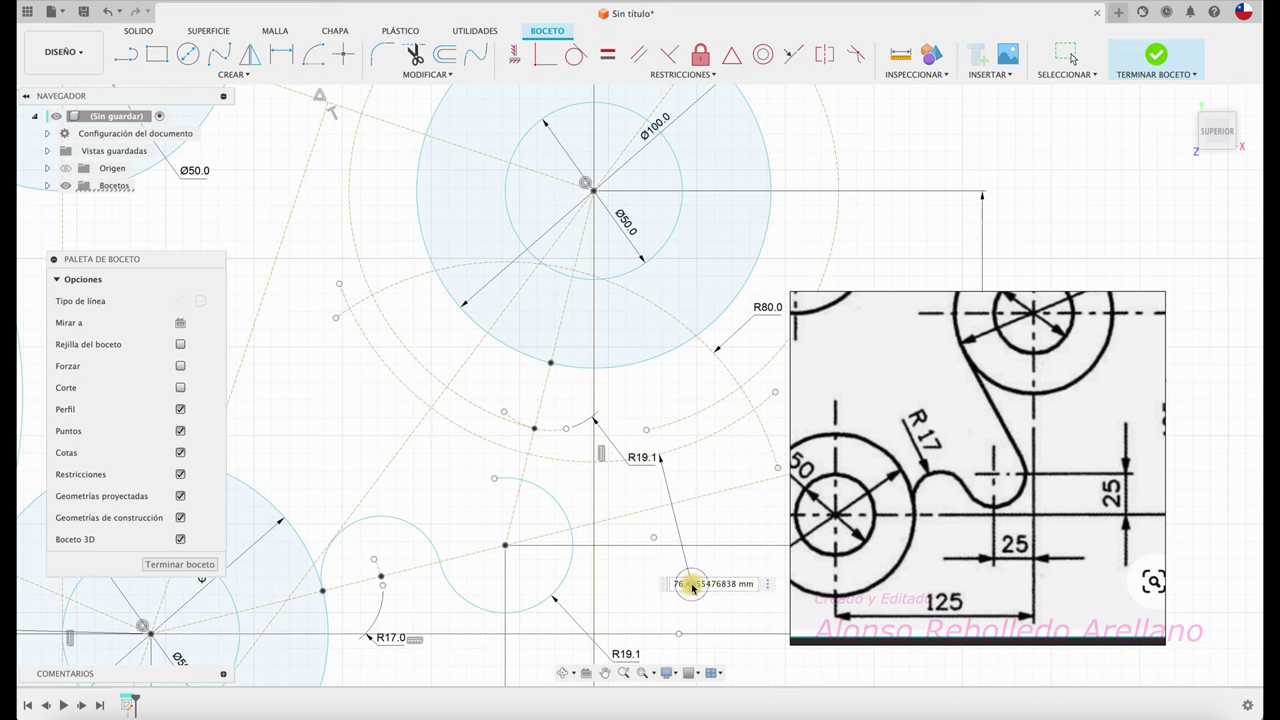
pyautogui.write('80')
pyautogui.press('Return')
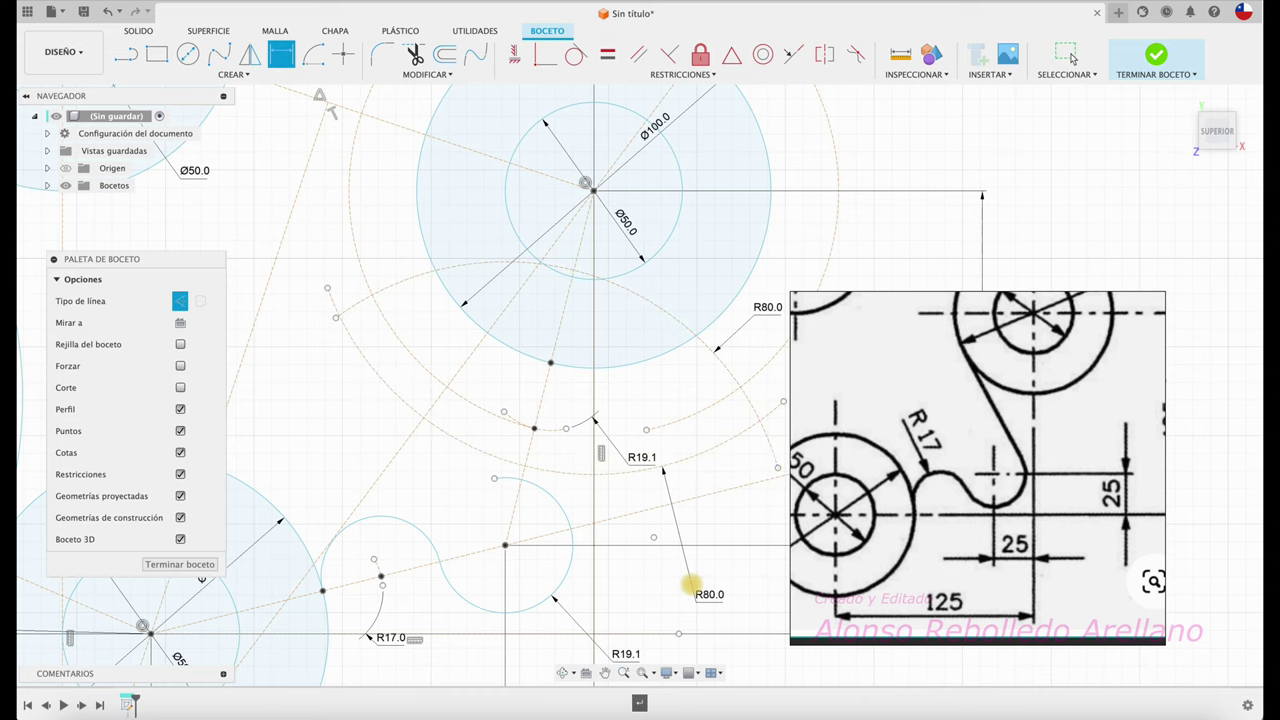
pyautogui.press('Escape')
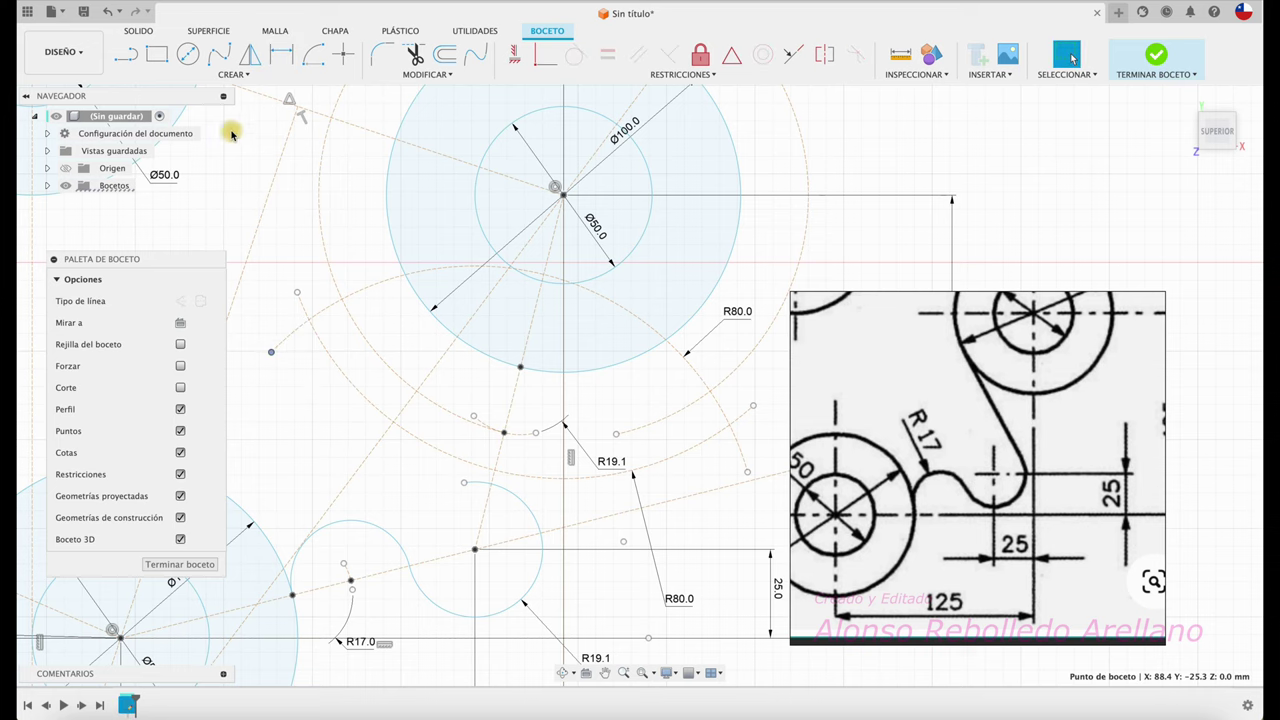
# Draw a guide line from the arc's end point to the far-left point.
pyautogui.click(127, 56)
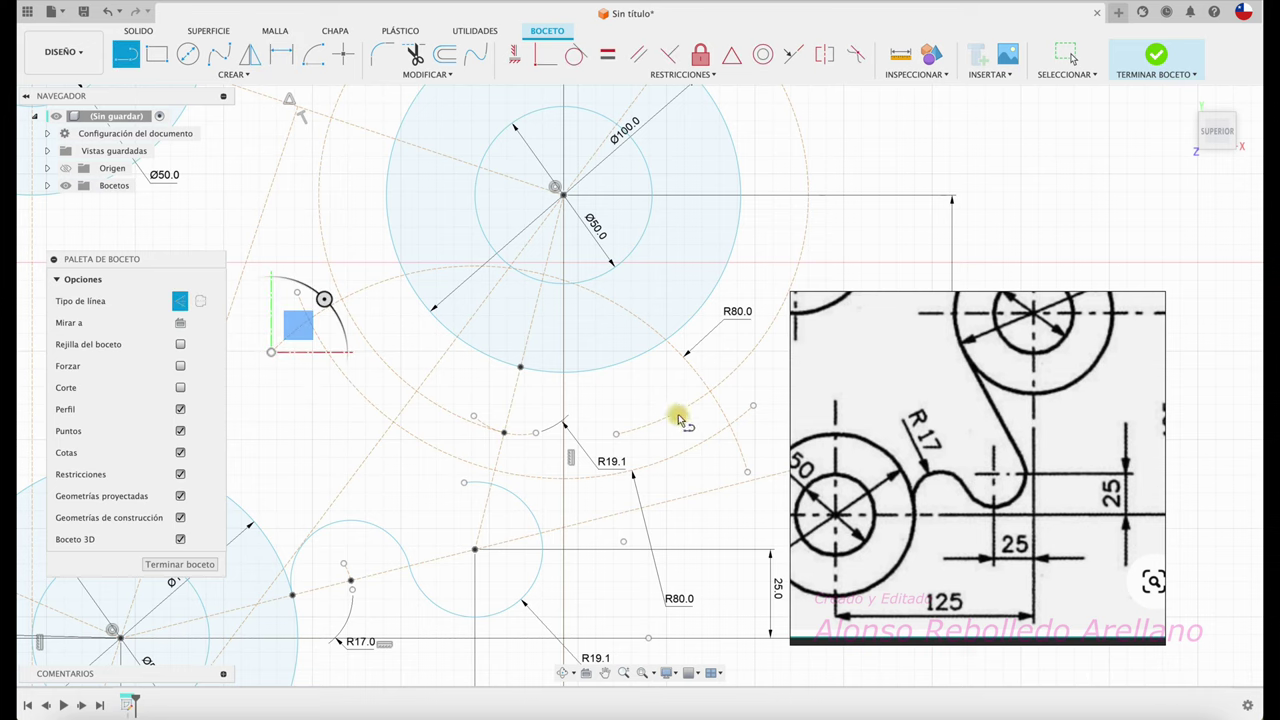
pyautogui.click(729, 425)
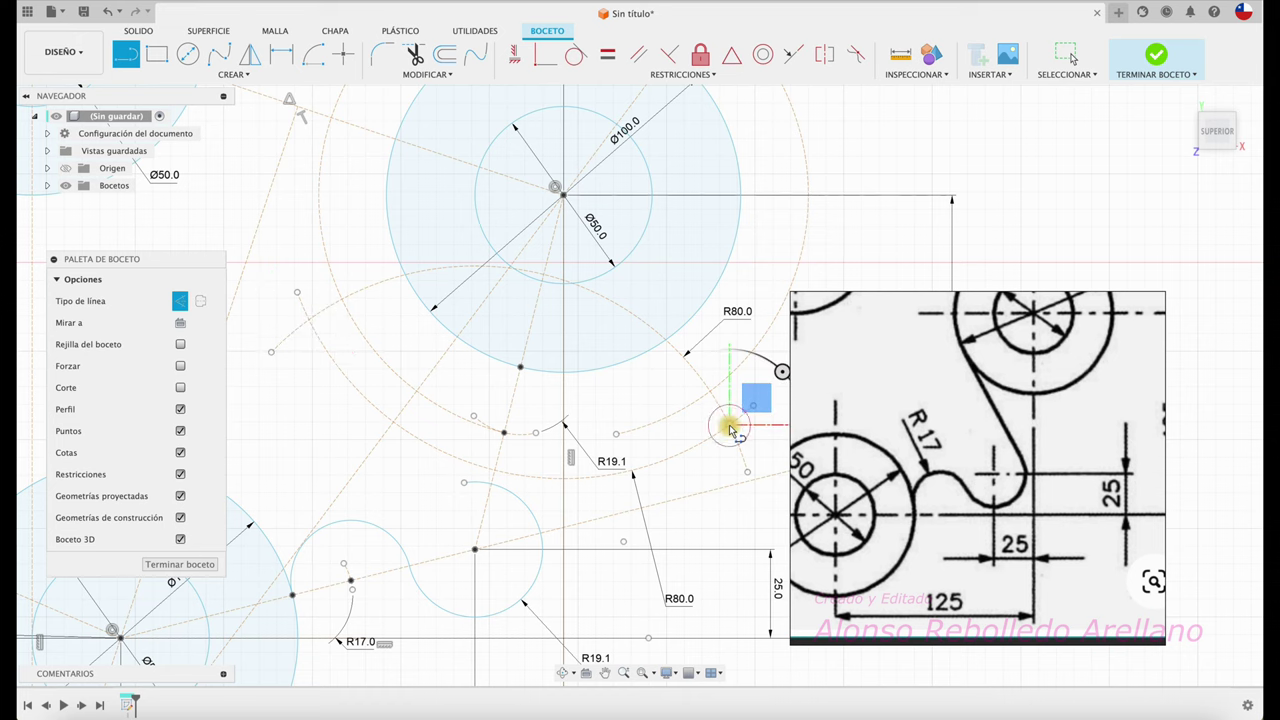
pyautogui.click(309, 320)
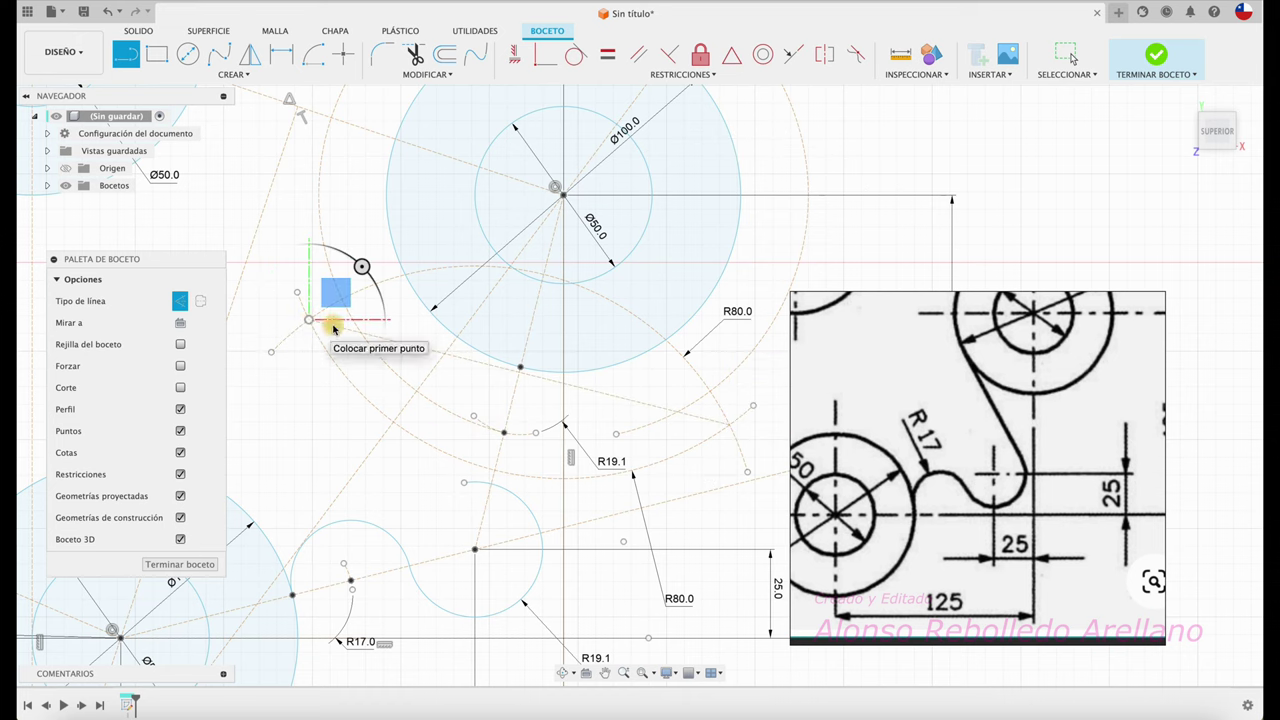
pyautogui.press('Escape')
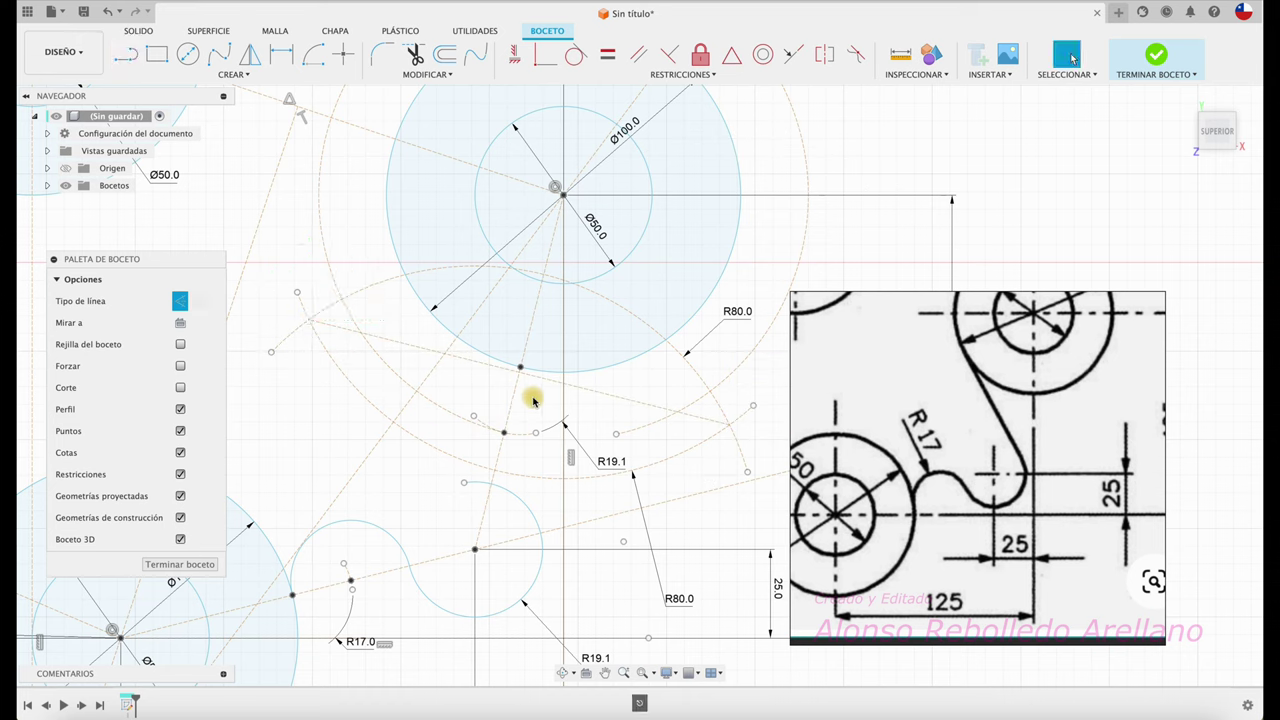
# Convert both guide lines to construction lines and hide the sketch dimensions.
pyautogui.press('d')
pyautogui.click(551, 380)
pyautogui.click(511, 409)
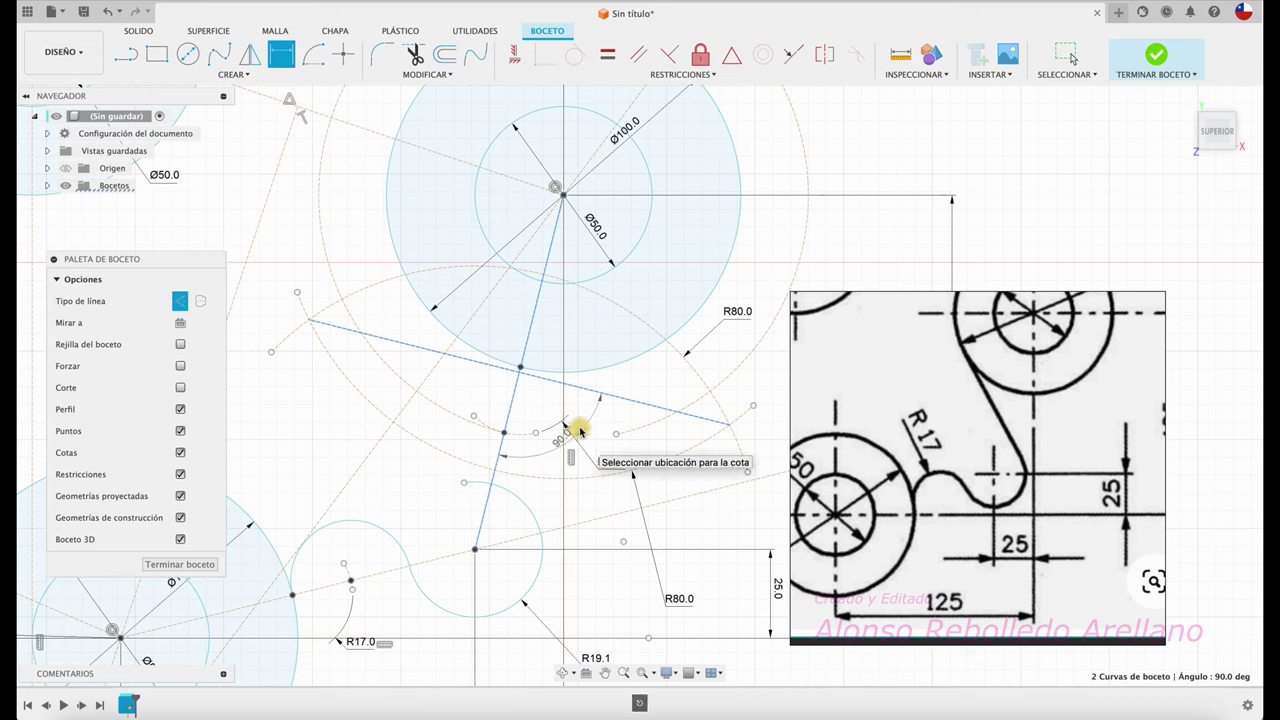
pyautogui.press('Escape')
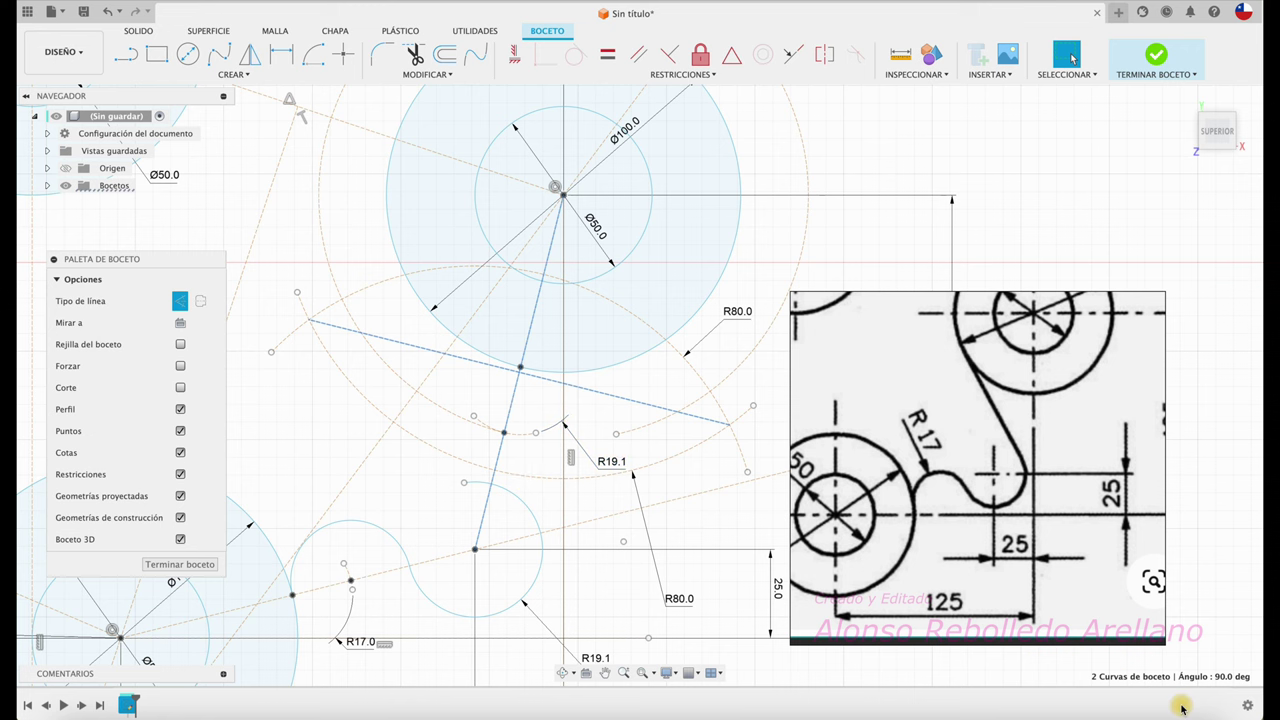
pyautogui.press('x')
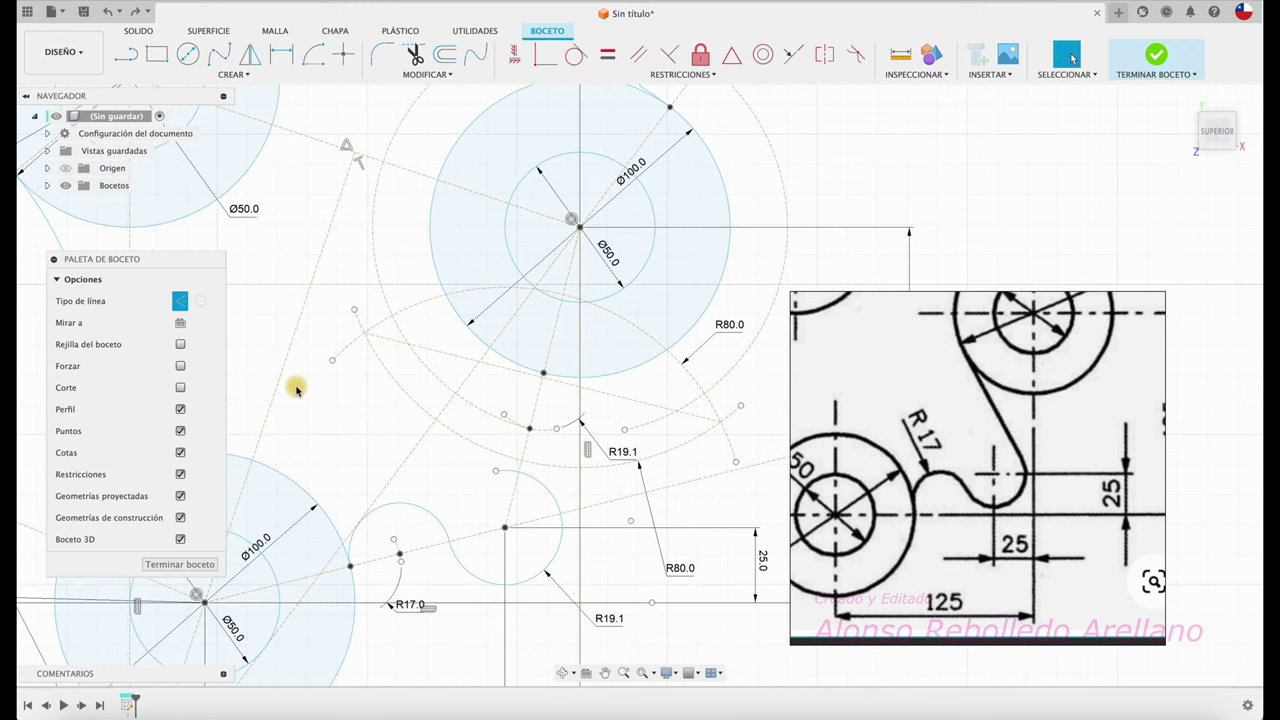
pyautogui.click(181, 454)
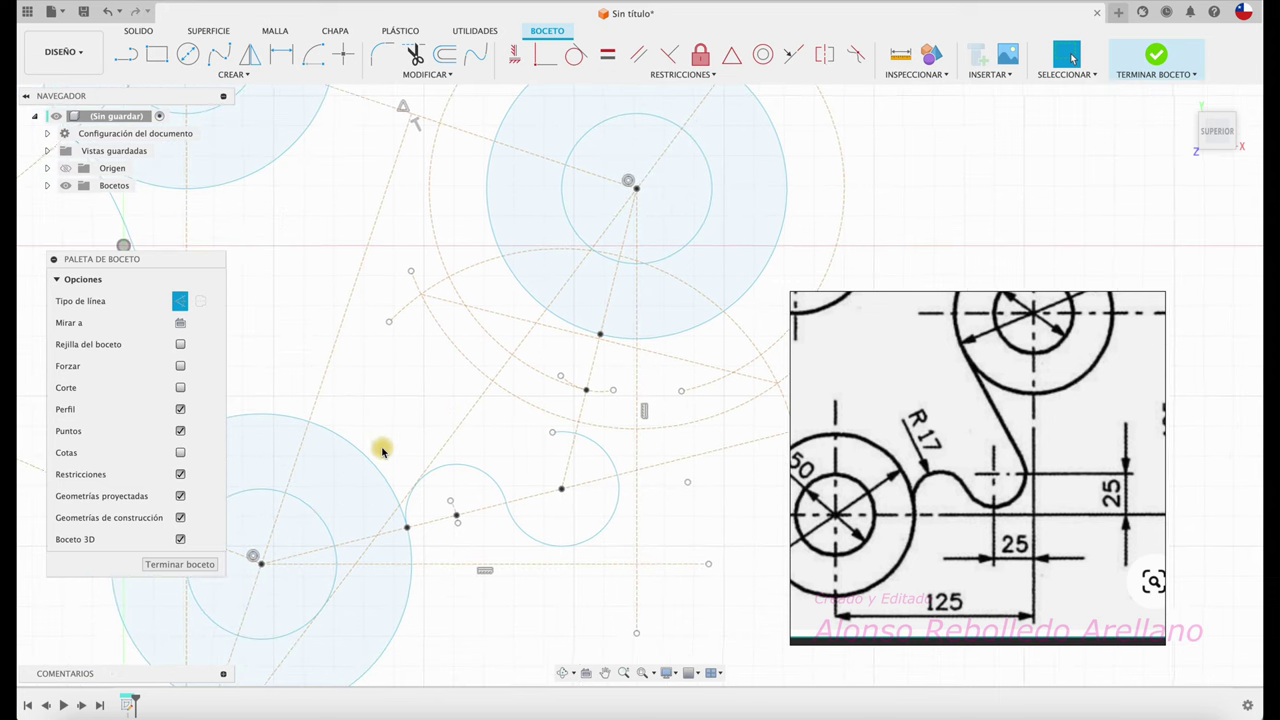
# Mark a tangent point on the upper Ø100 circle's edge.
pyautogui.click(136, 60)
pyautogui.click(619, 204)
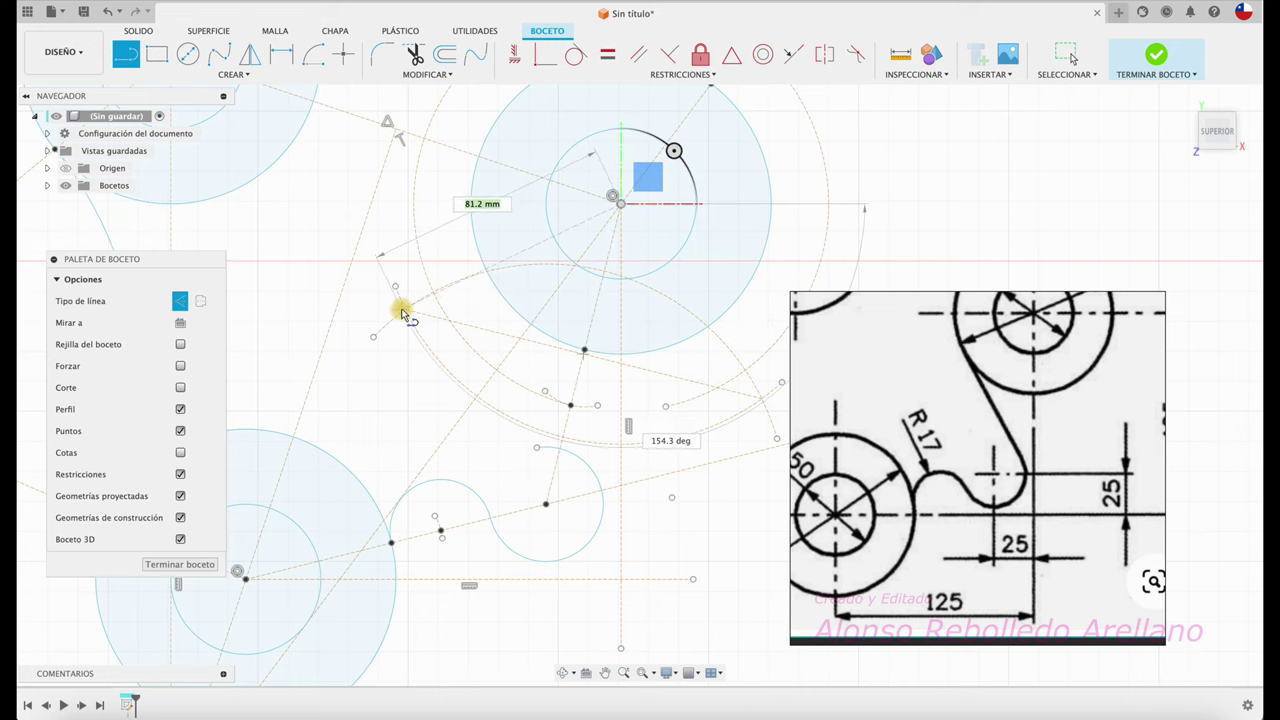
pyautogui.press('Escape')
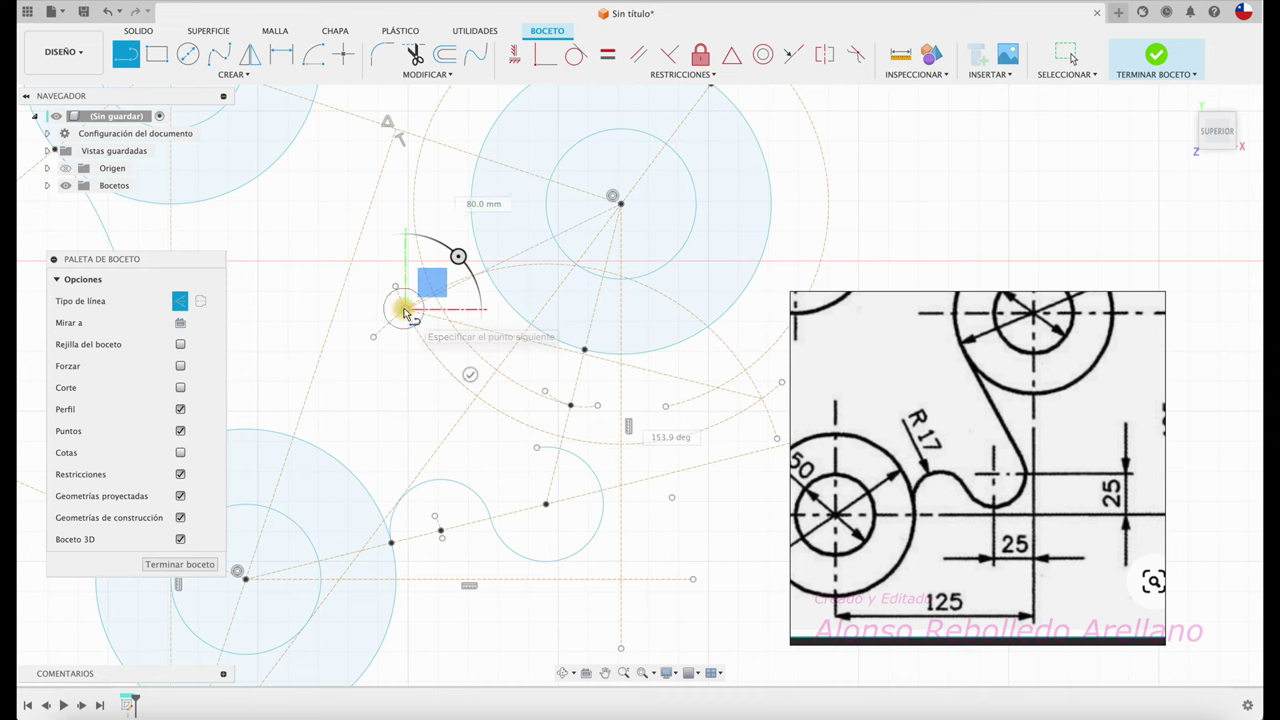
pyautogui.press('Escape')
pyautogui.scroll(2, 438, 240)
pyautogui.scroll(1, 437, 237)
pyautogui.scroll(1, 377, 209)
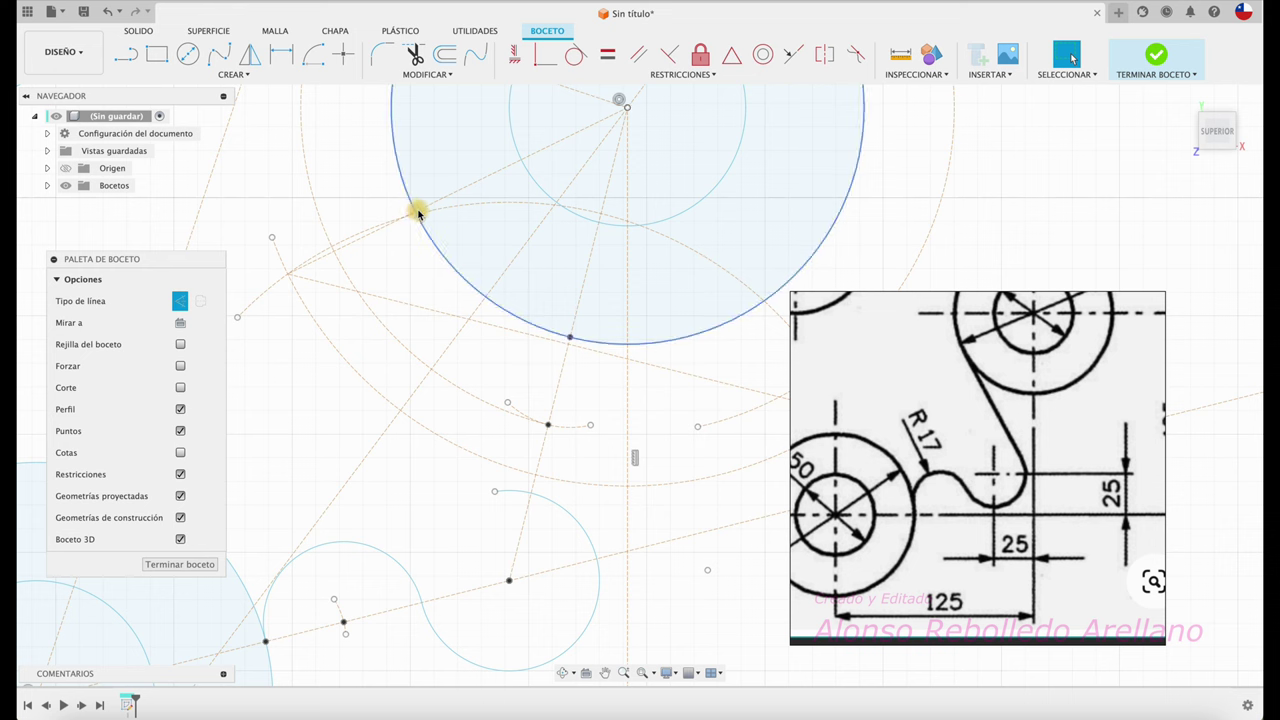
pyautogui.scroll(1, 396, 200)
pyautogui.scroll(1, 397, 198)
pyautogui.scroll(1, 397, 198)
pyautogui.click(343, 56)
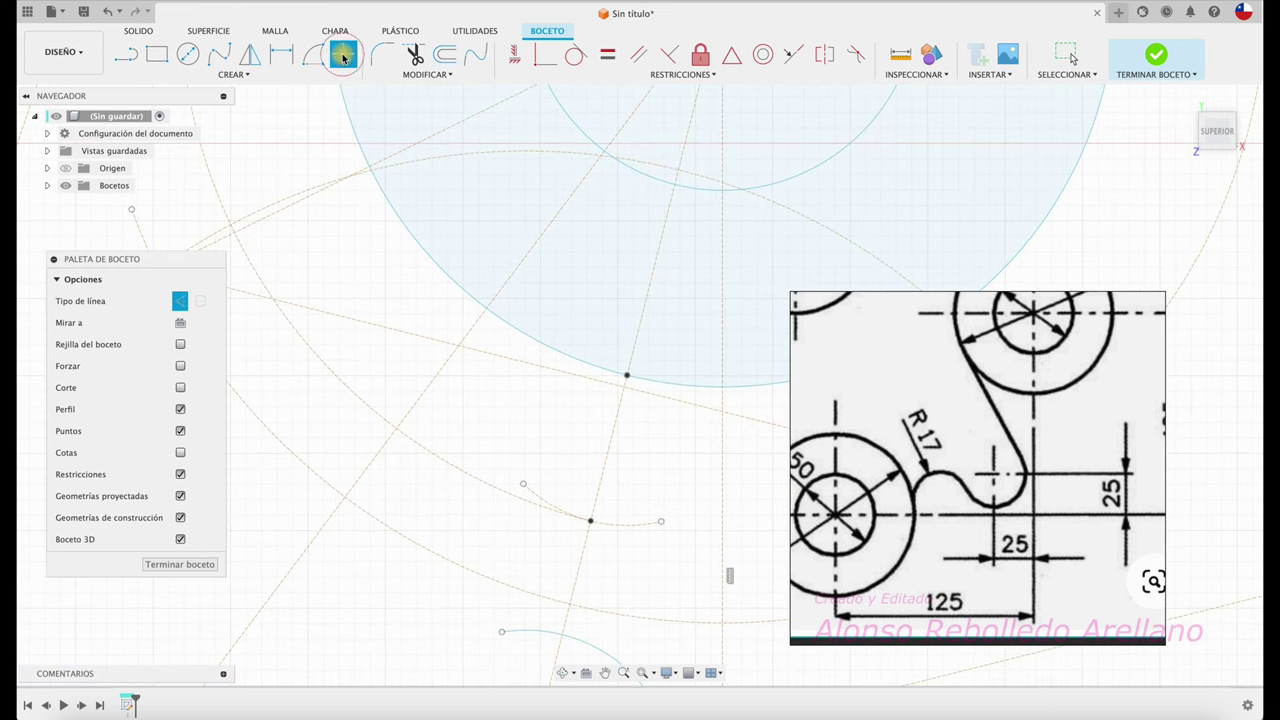
pyautogui.click(370, 170)
pyautogui.press('Escape')
pyautogui.scroll(-2, 386, 251)
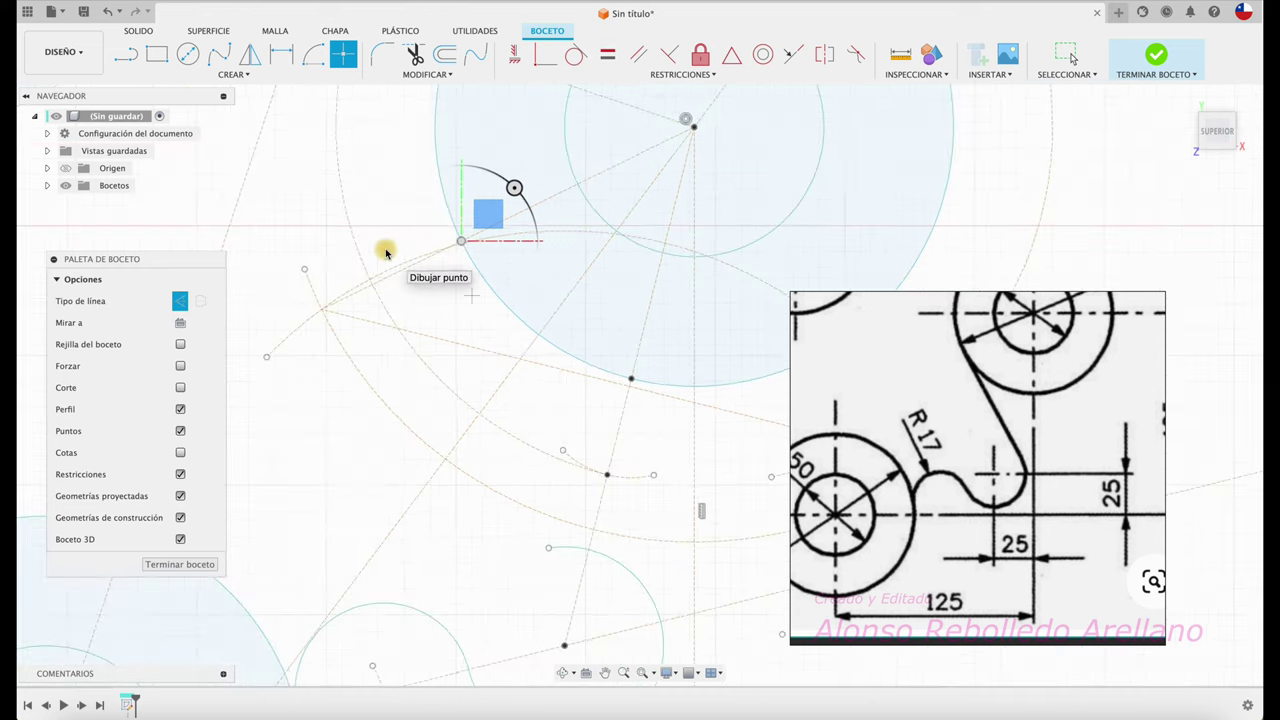
pyautogui.moveTo(457, 323); pyautogui.dragTo(412, 280, button='middle')
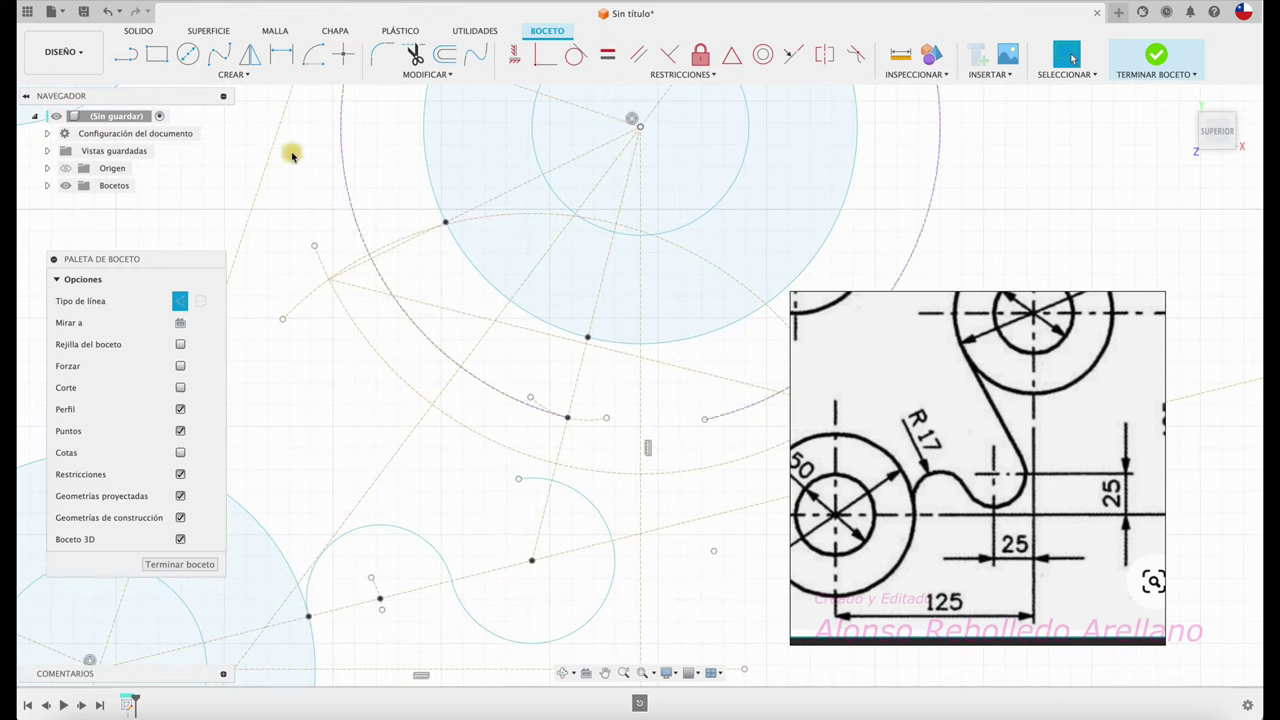
# Add a point on the small arc and draw the 78.9 mm tangent line between the points.
pyautogui.click(133, 56)
pyautogui.moveTo(532, 567); pyautogui.dragTo(648, 500)
pyautogui.write('80')
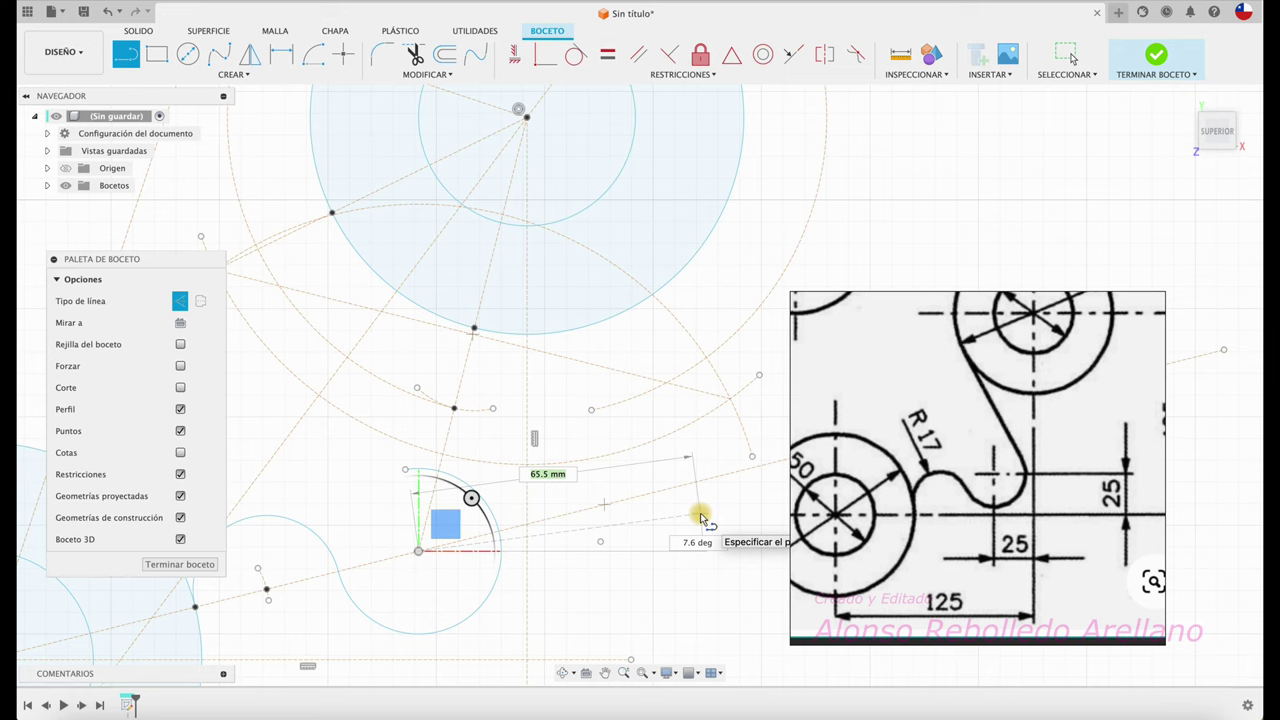
pyautogui.doubleClick(729, 401)
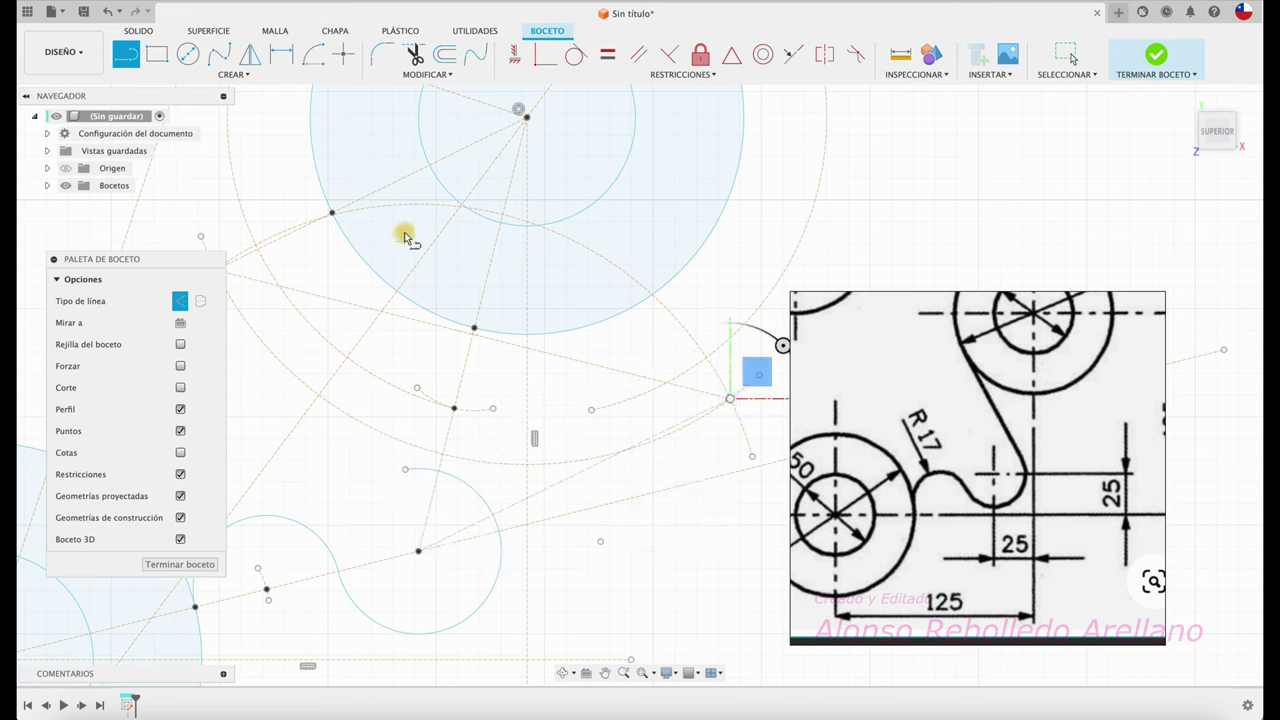
pyautogui.click(345, 57)
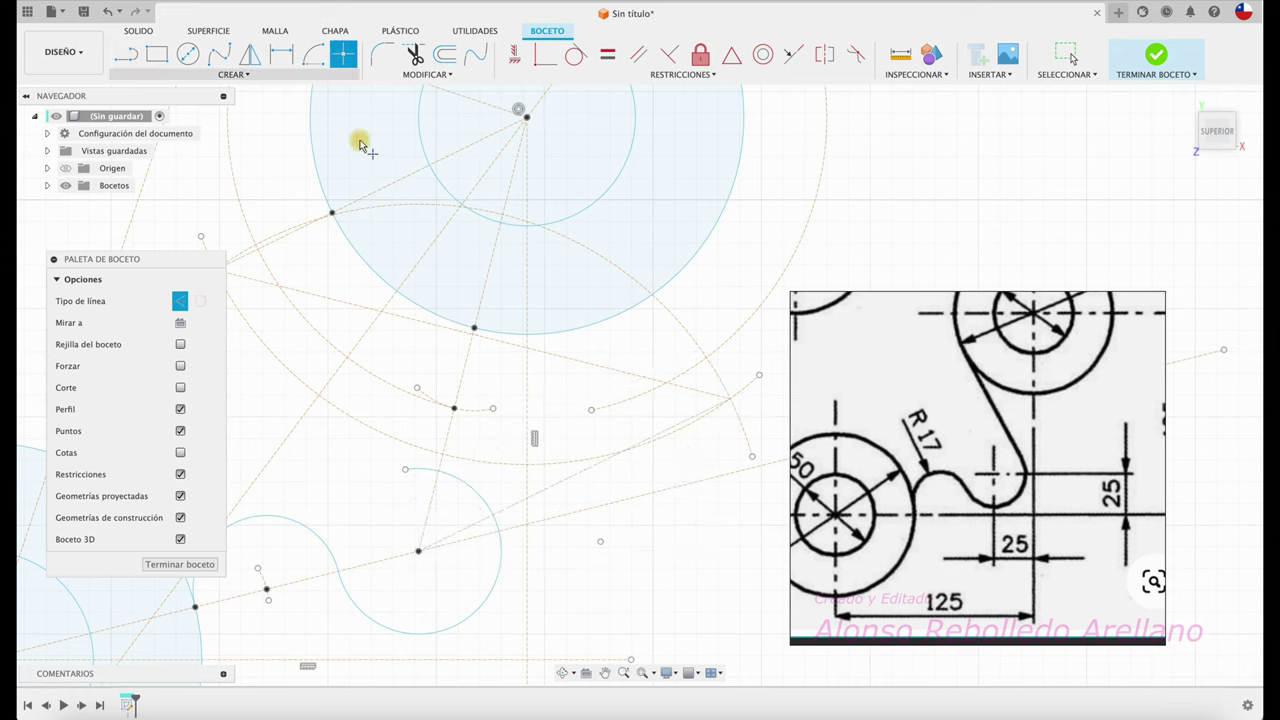
pyautogui.click(493, 516)
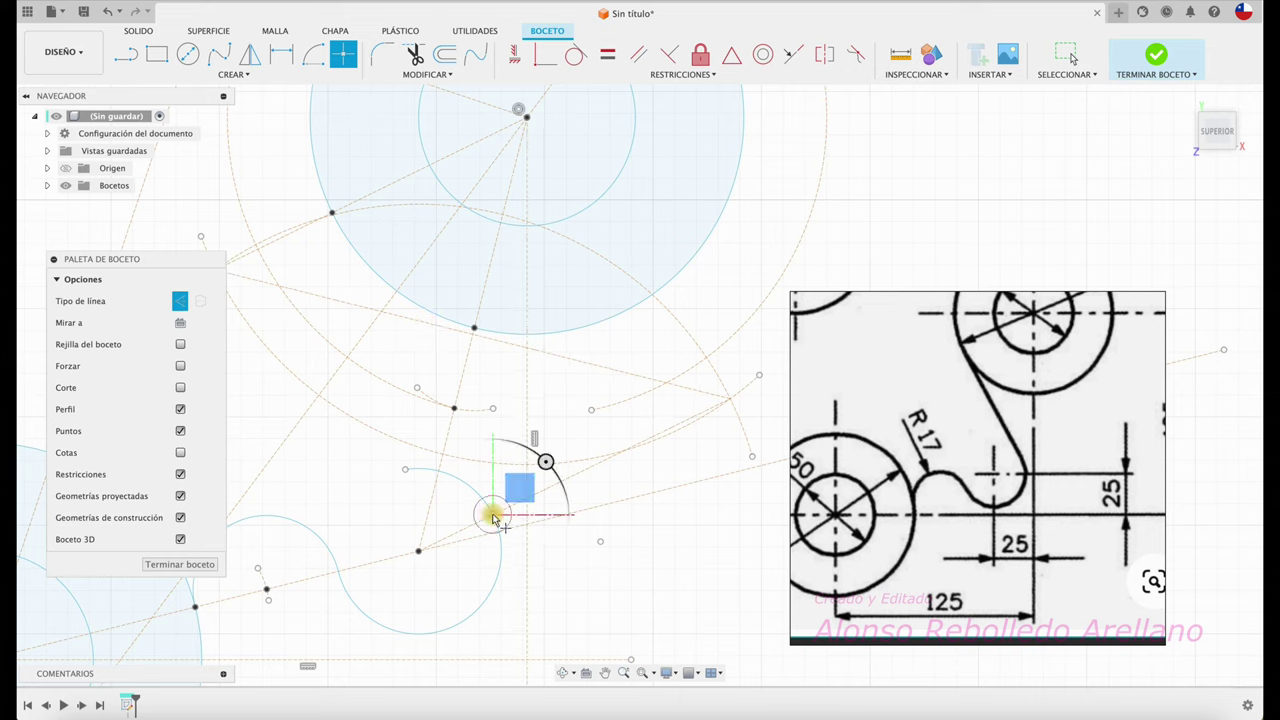
pyautogui.click(126, 54)
pyautogui.click(332, 213)
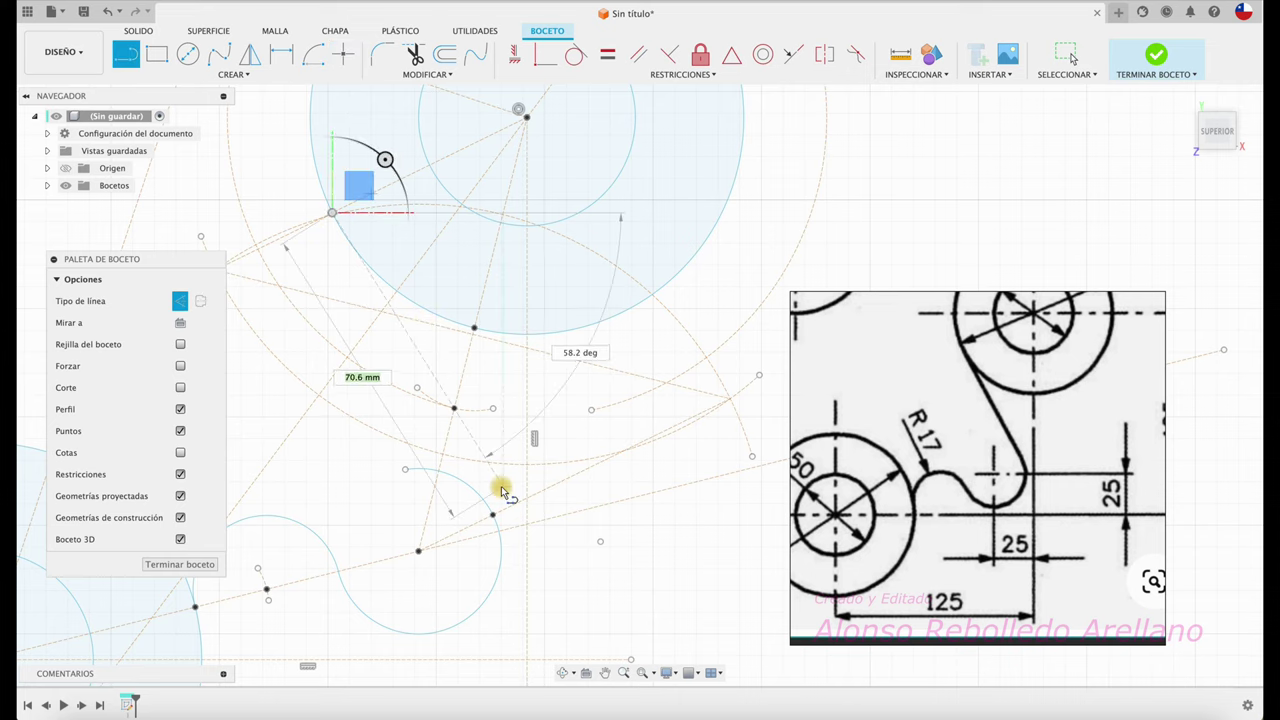
pyautogui.click(493, 515)
pyautogui.press('Escape')
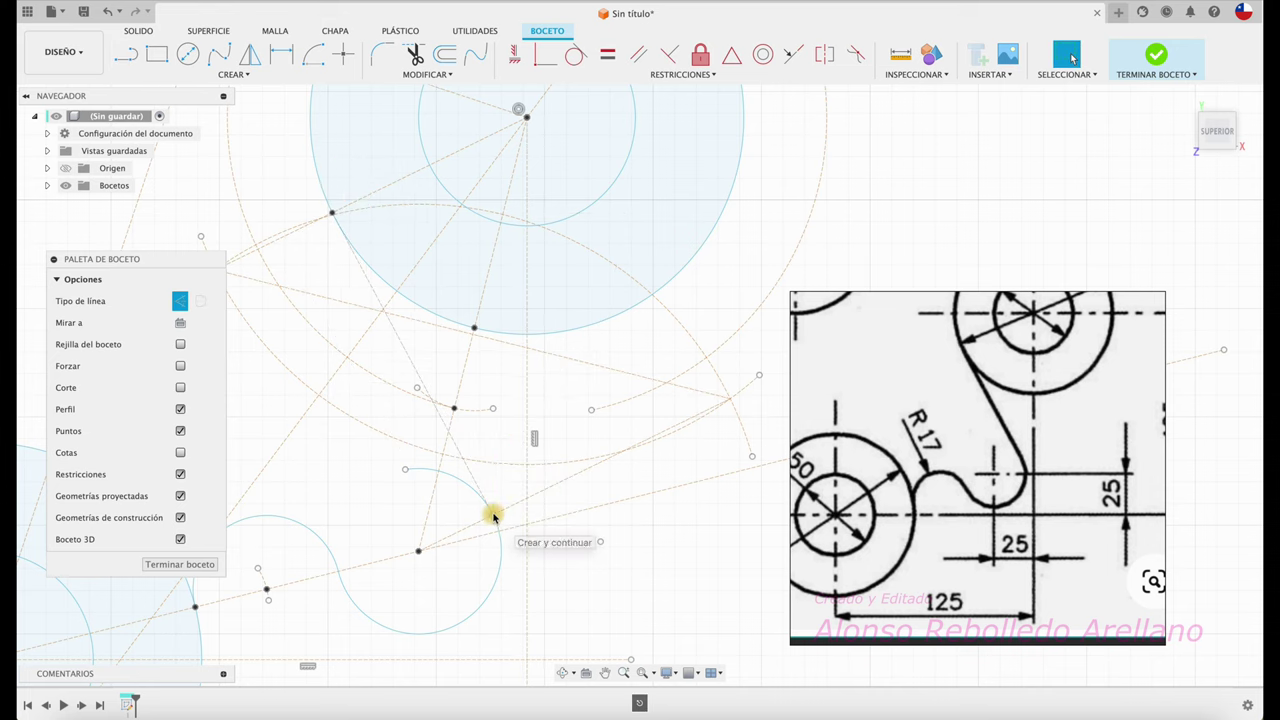
pyautogui.click(416, 372)
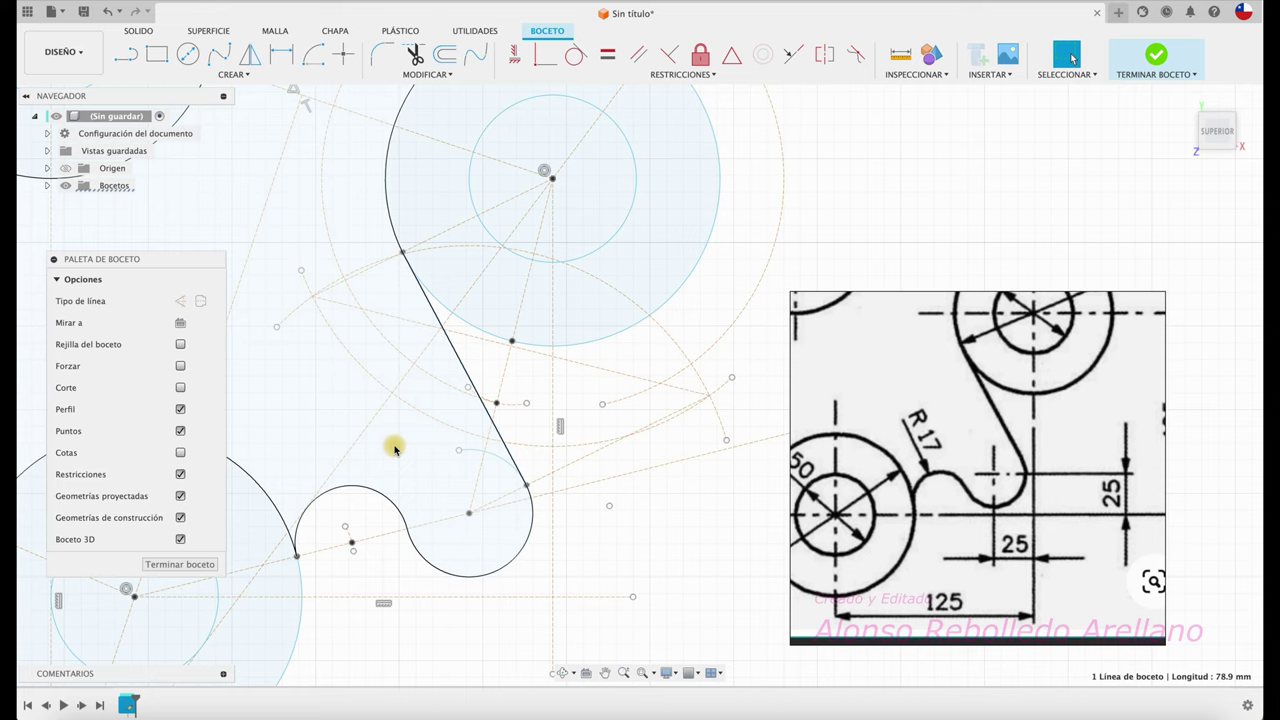
# Hide the construction geometry and finish the traced plate sketch.
pyautogui.scroll(-2, 395, 449)
pyautogui.scroll(-2, 395, 449)
pyautogui.scroll(-1, 395, 449)
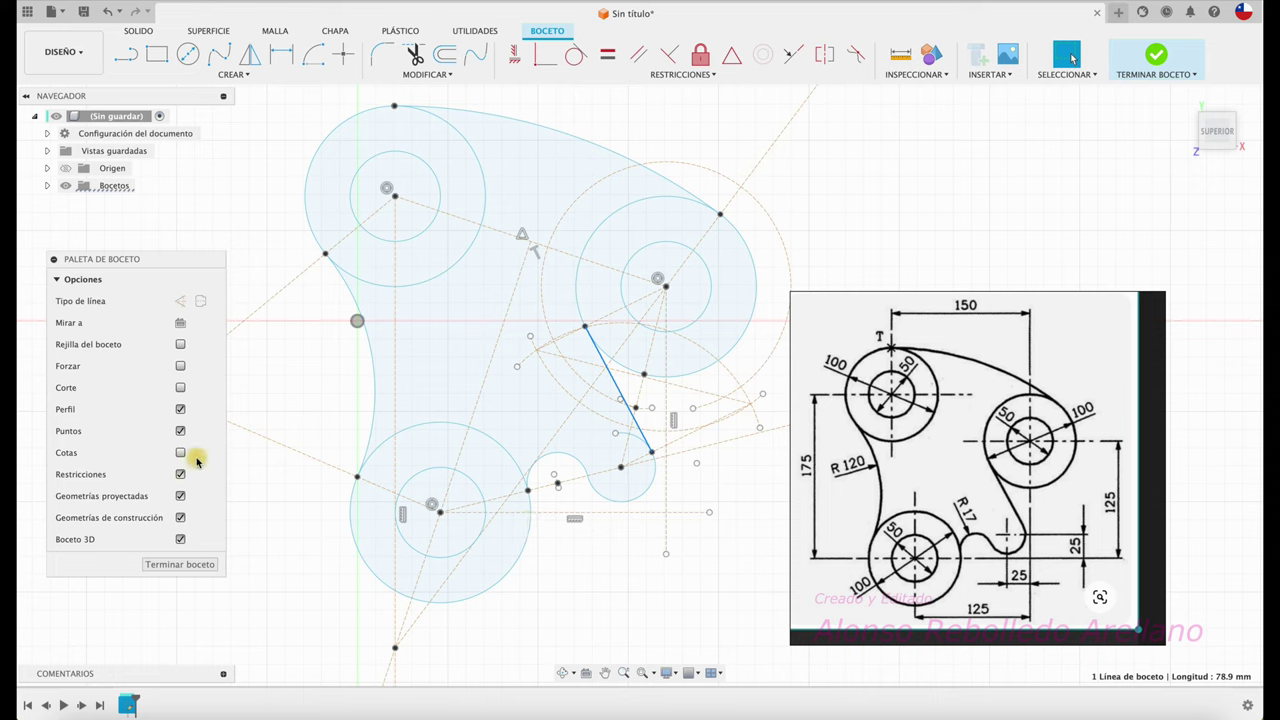
pyautogui.click(181, 518)
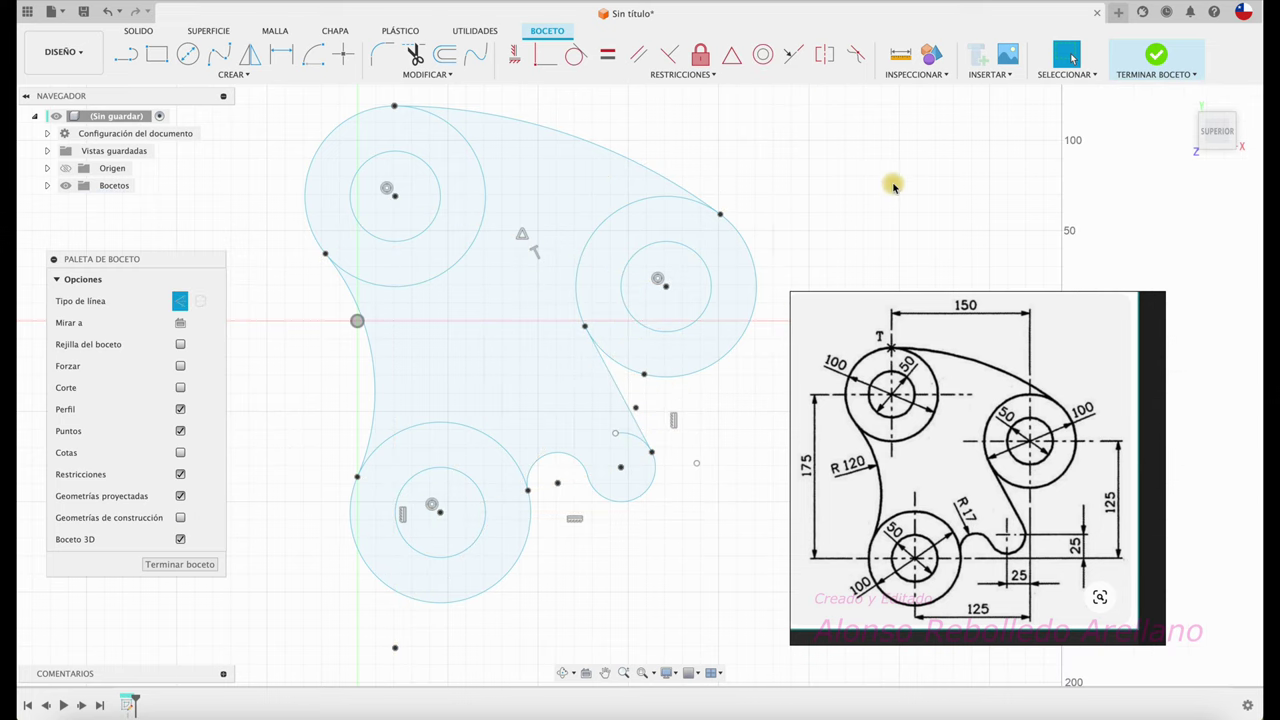
pyautogui.click(1140, 64)
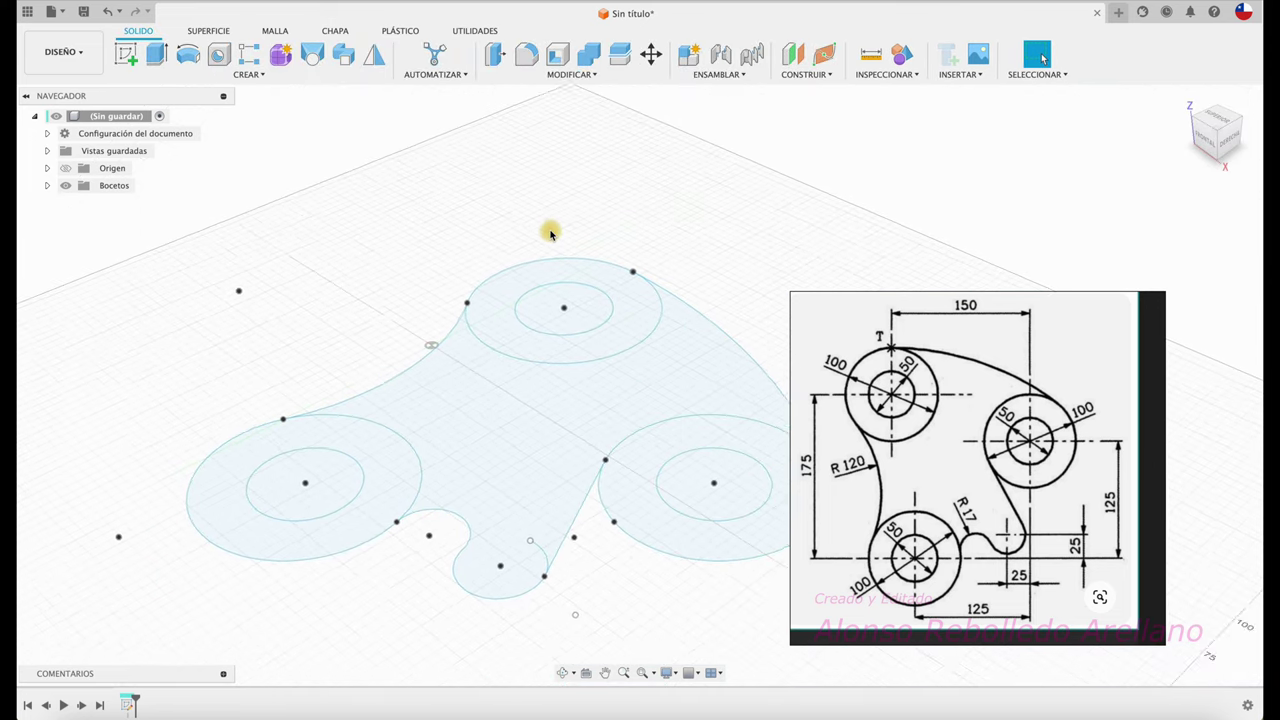
# Select the plate and three ring profiles for extrusion, and close the reference image unsaved.
pyautogui.press('e')
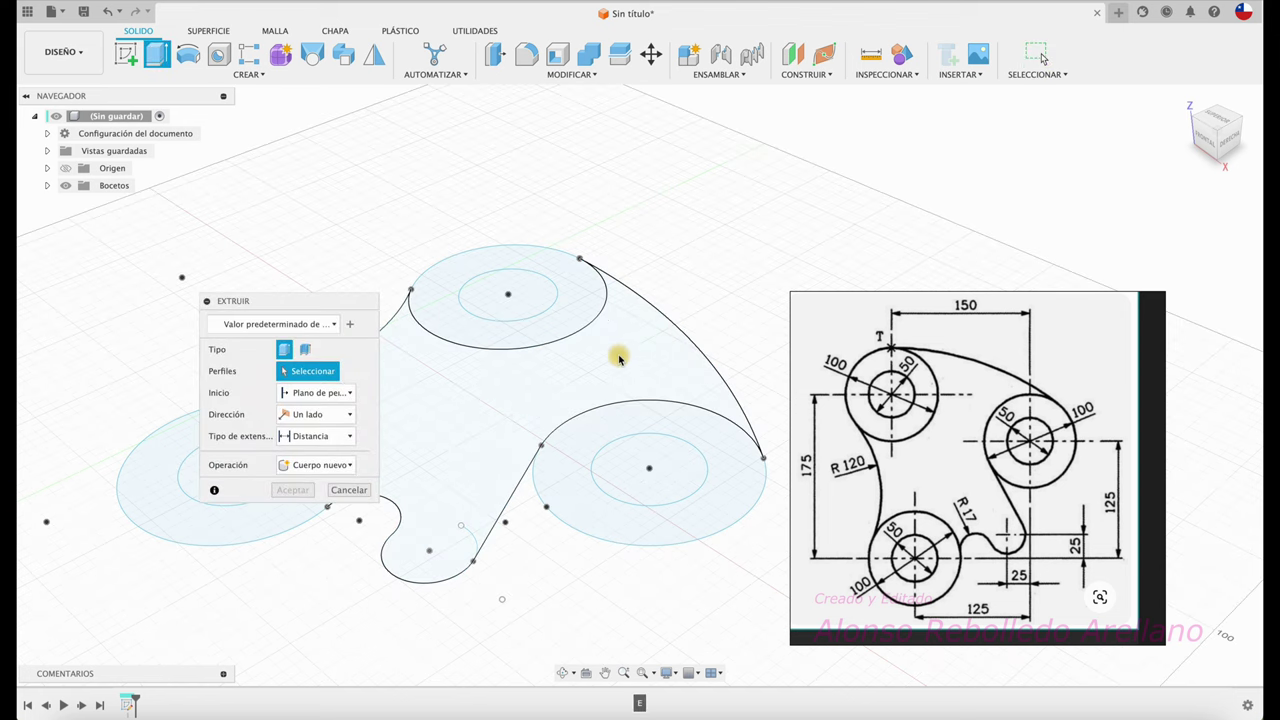
pyautogui.click(515, 419)
pyautogui.click(585, 318)
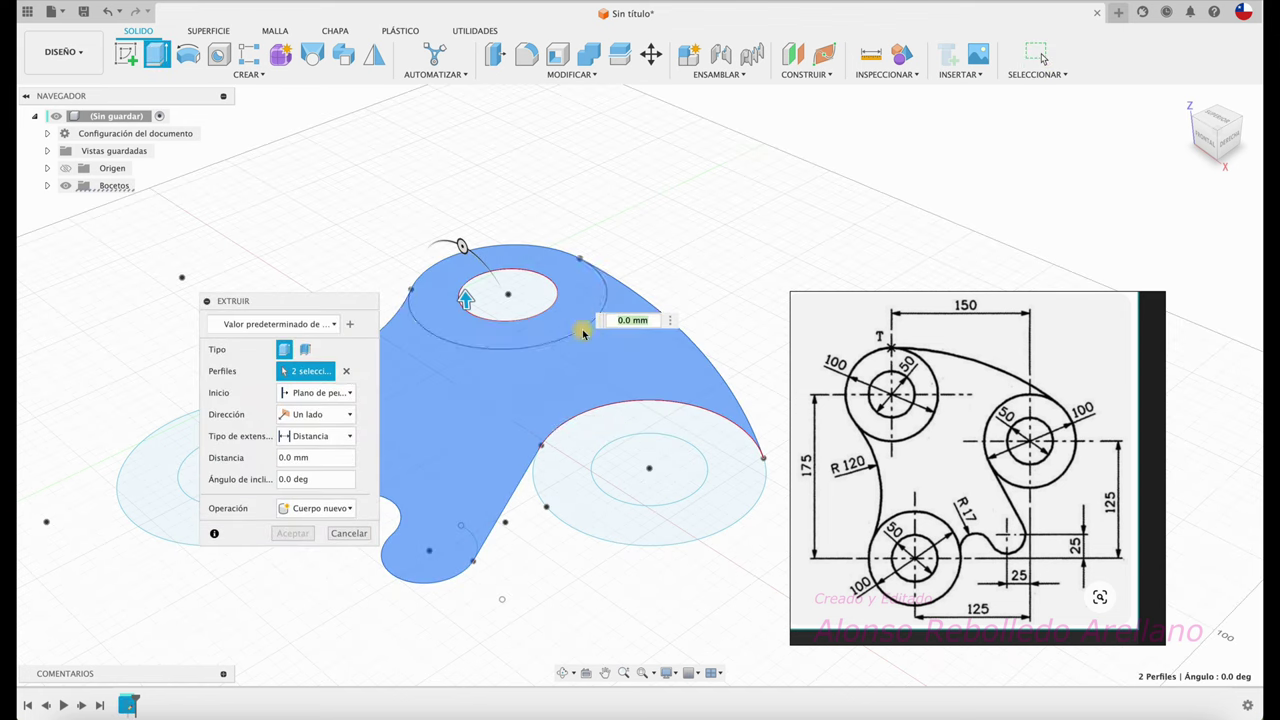
pyautogui.click(593, 449)
pyautogui.click(208, 528)
pyautogui.moveTo(300, 300)
pyautogui.mouseDown()
pyautogui.moveTo(600, 244)
pyautogui.moveTo(736, 130)
pyautogui.mouseUp()
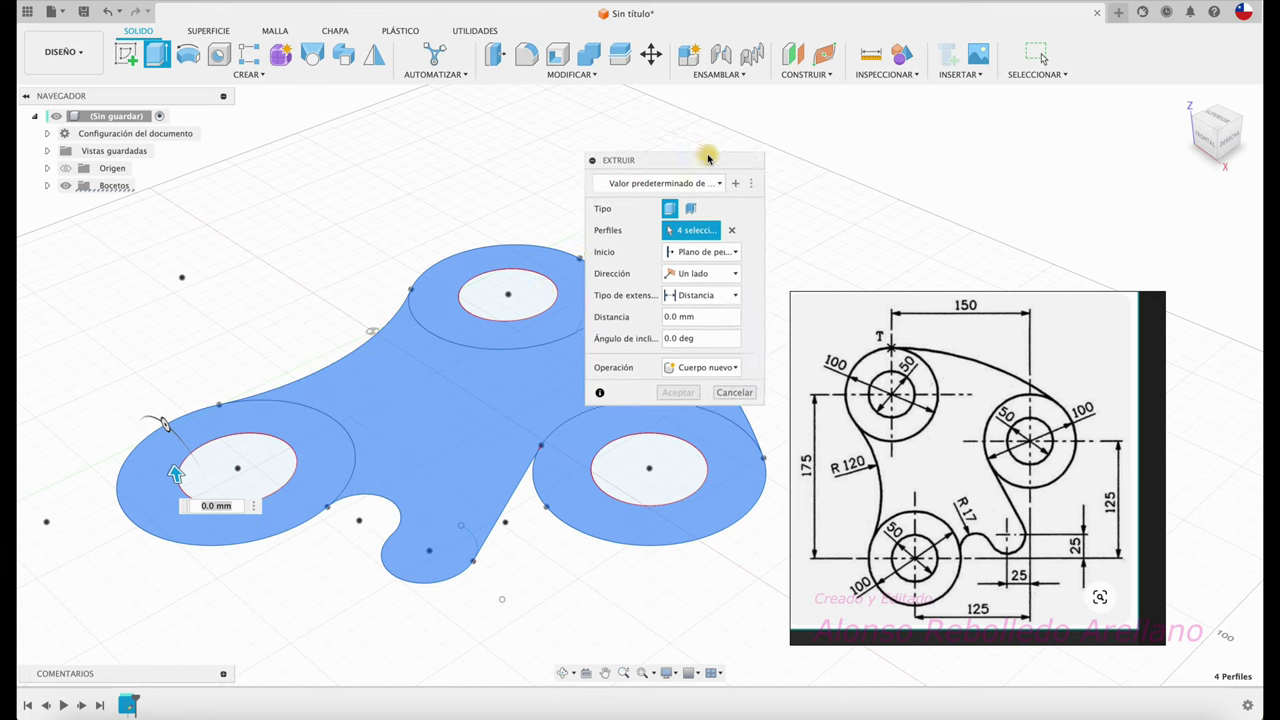
pyautogui.rightClick(940, 445)
pyautogui.click(966, 688)
pyautogui.click(995, 508)
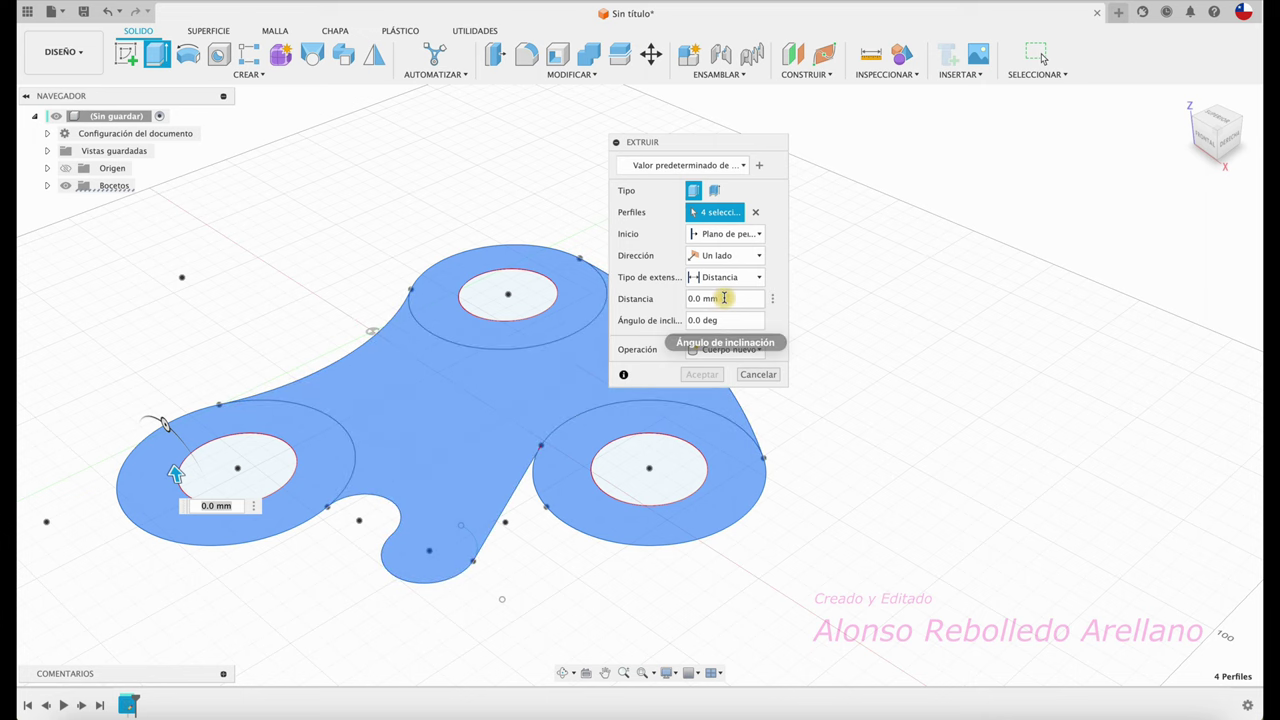
# Extrude the profiles symmetrically about the sketch plane into a solid plate.
pyautogui.moveTo(172, 477); pyautogui.dragTo(171, 452)
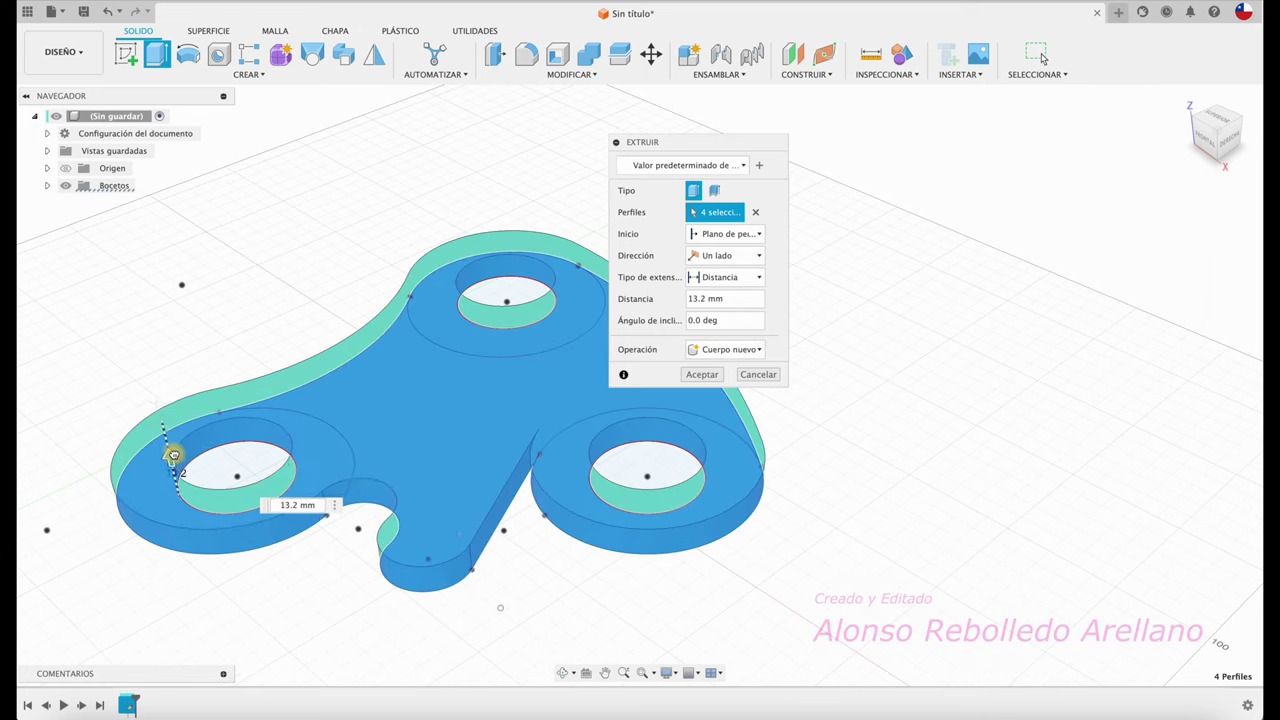
pyautogui.click(750, 255)
pyautogui.click(735, 303)
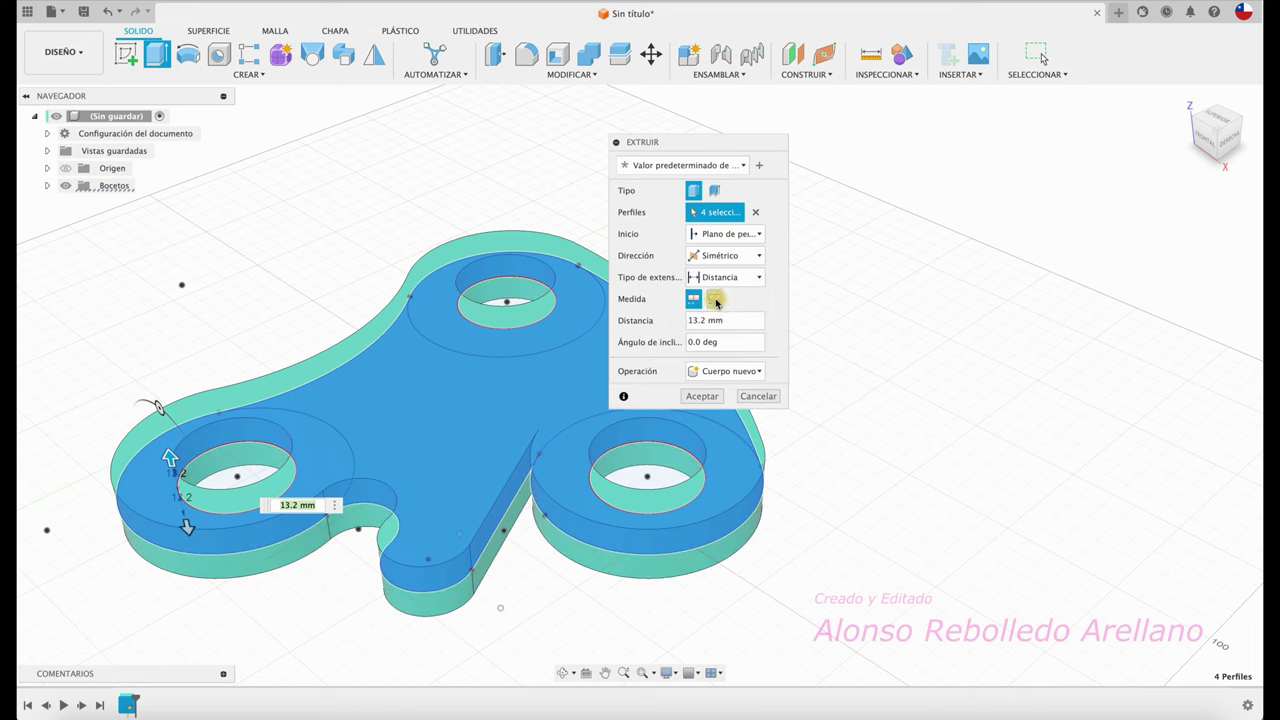
pyautogui.click(715, 299)
pyautogui.click(740, 320)
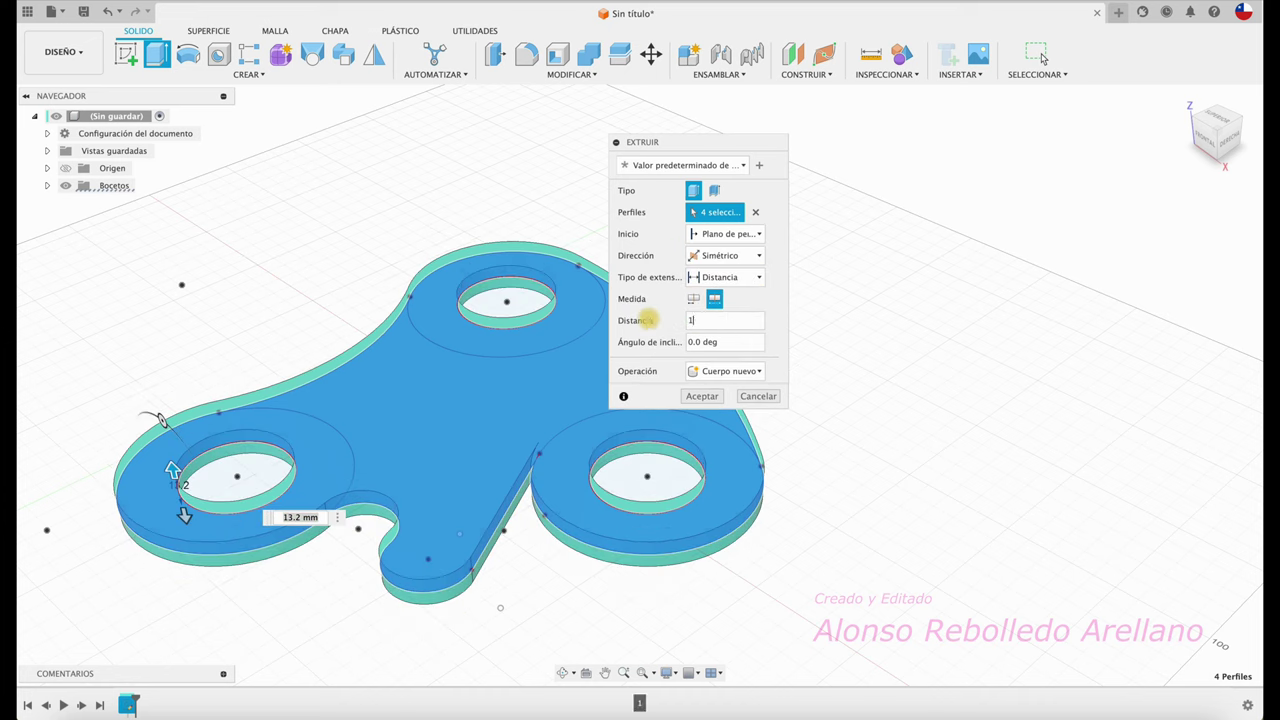
pyautogui.write('0')
pyautogui.click(700, 396)
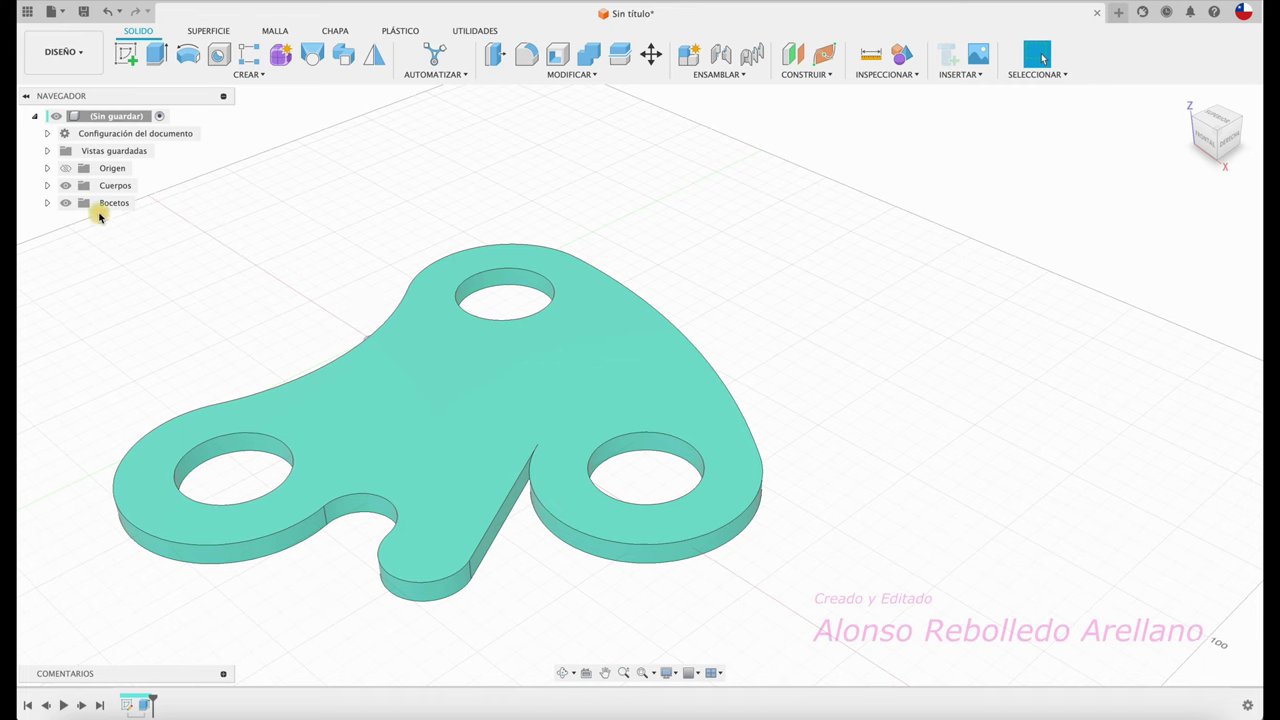
# Make Boceto1 visible again and orbit to a tilted view of the plate.
pyautogui.click(46, 203)
pyautogui.doubleClick(76, 221)
pyautogui.moveTo(171, 257)
pyautogui.keyDown('shift'); pyautogui.mouseDown(button='middle')
pyautogui.moveTo(286, 357)
pyautogui.moveTo(386, 371)
pyautogui.moveTo(424, 432)
pyautogui.mouseUp(button='middle'); pyautogui.keyUp('shift')
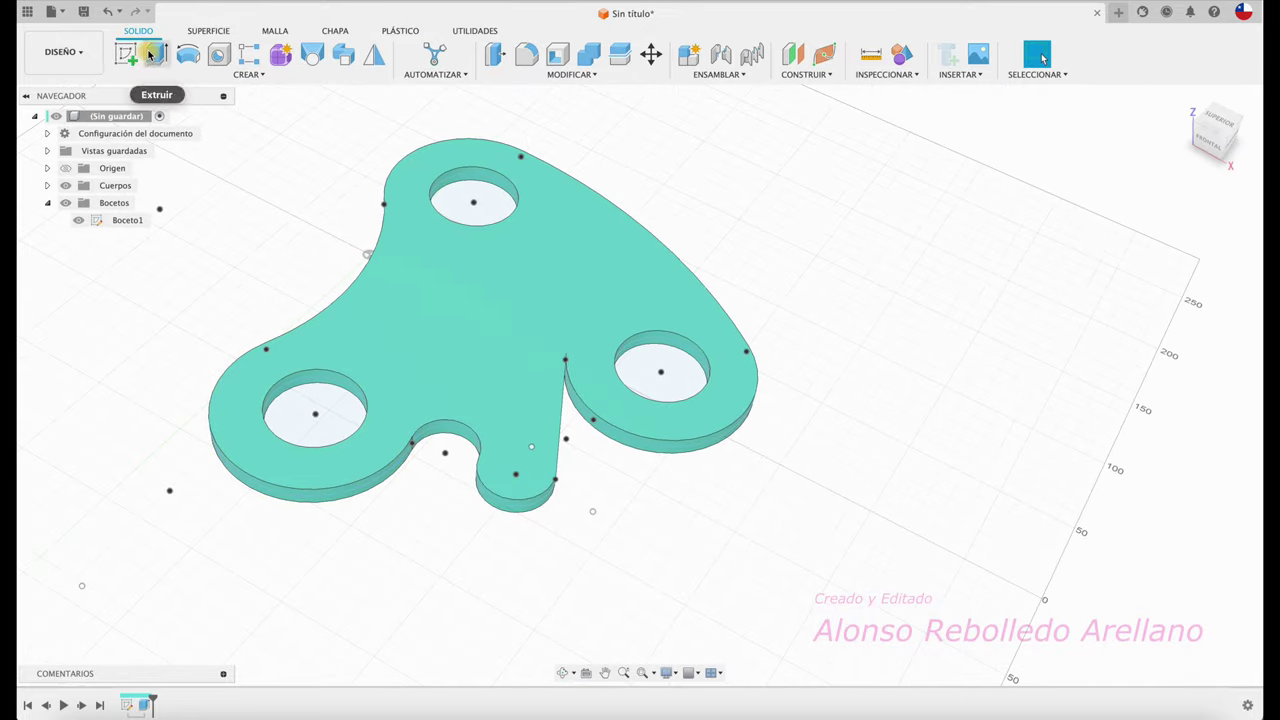
pyautogui.click(156, 55)
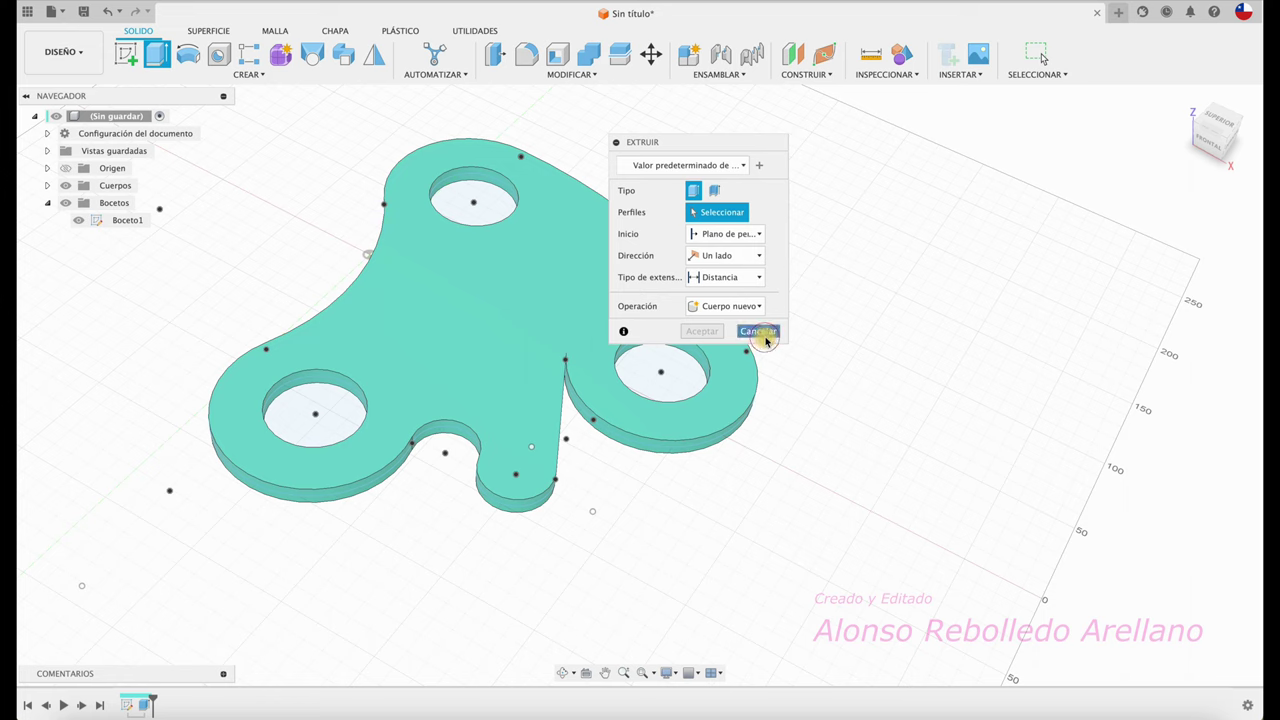
pyautogui.click(762, 332)
# Start a sketch on the plate's top face and project the three Ø100 boss circles.
pyautogui.press('Return')
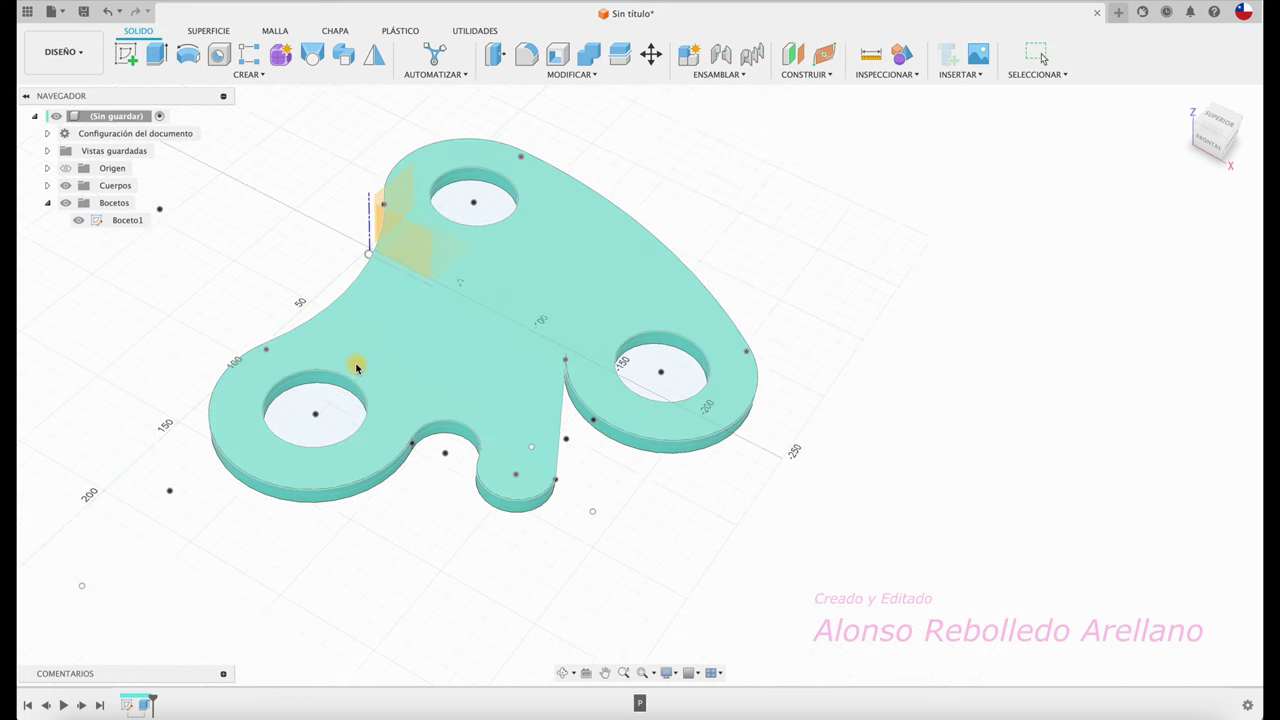
pyautogui.click(358, 366)
pyautogui.press('p')
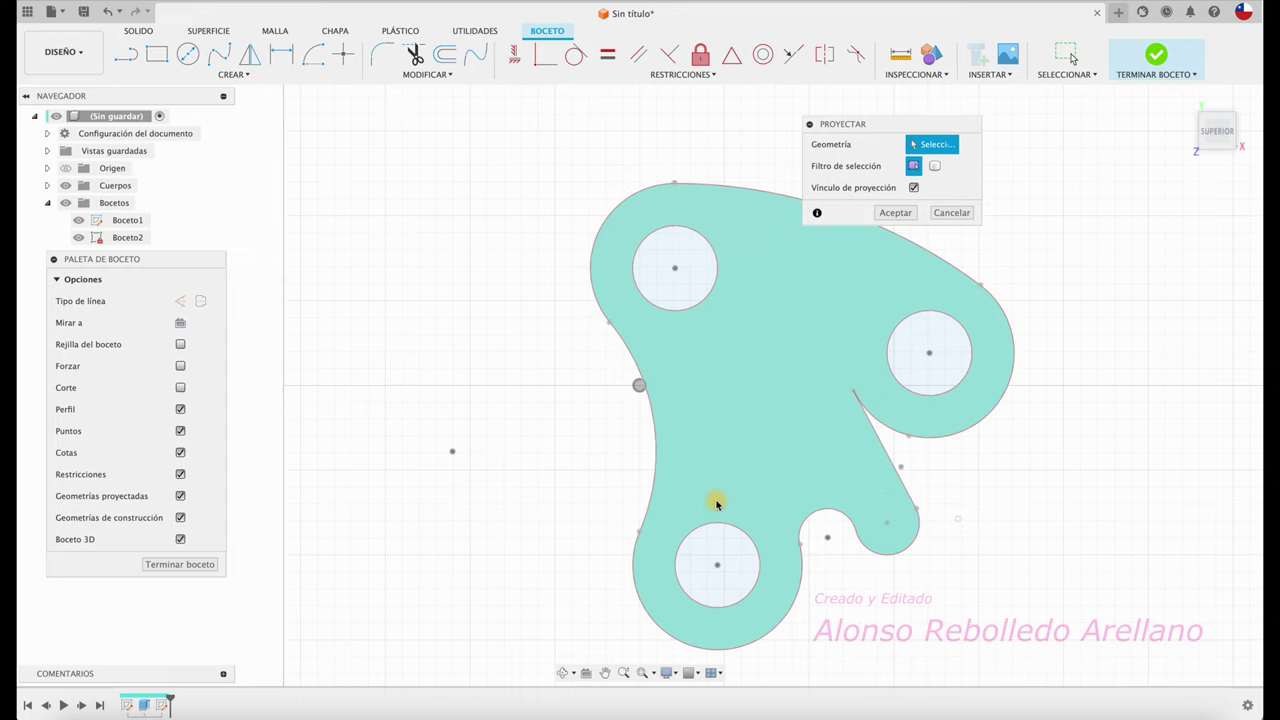
pyautogui.click(727, 485)
pyautogui.click(697, 352)
pyautogui.click(845, 353)
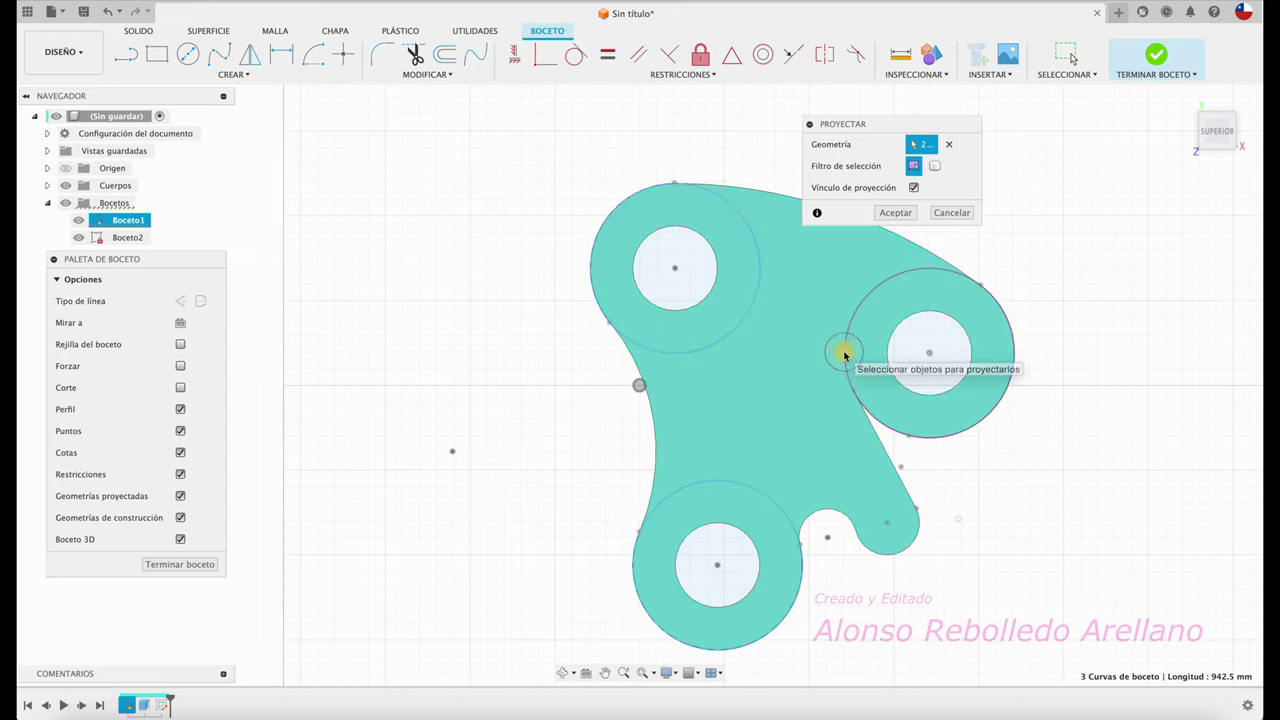
pyautogui.click(891, 212)
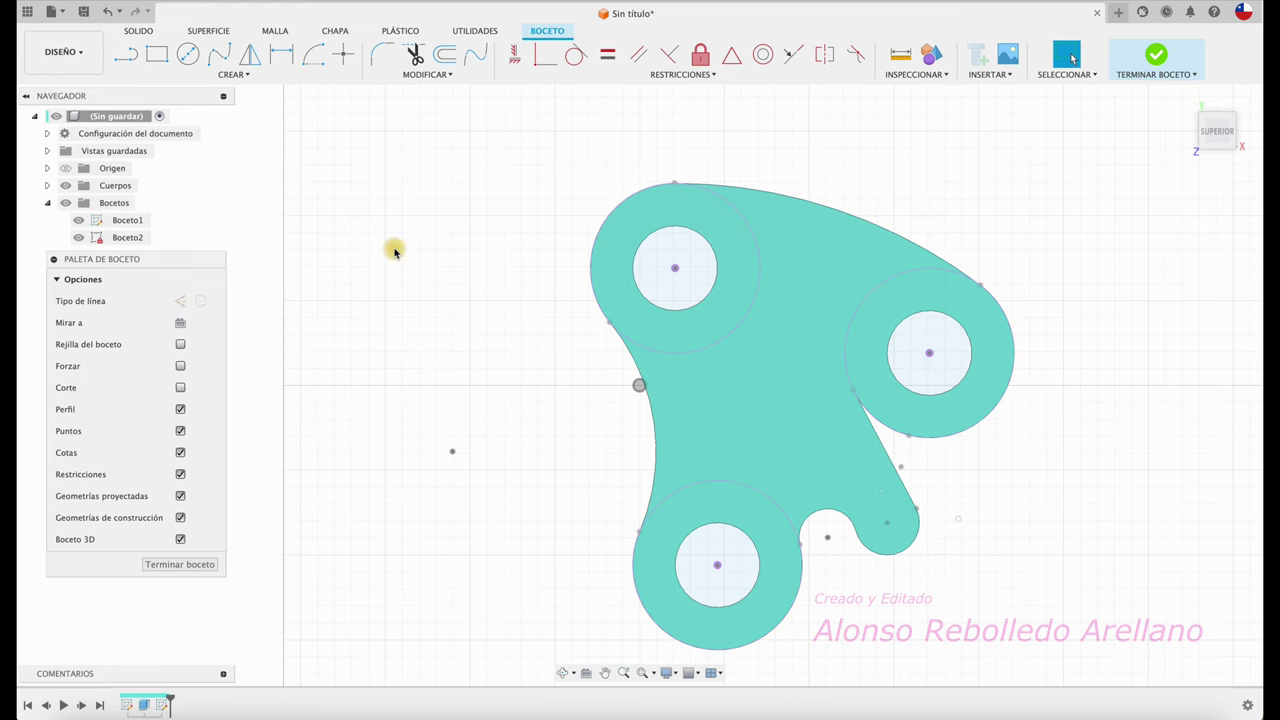
# Extrude the three ring profiles 40 mm upward as new boss bodies.
pyautogui.press('e')
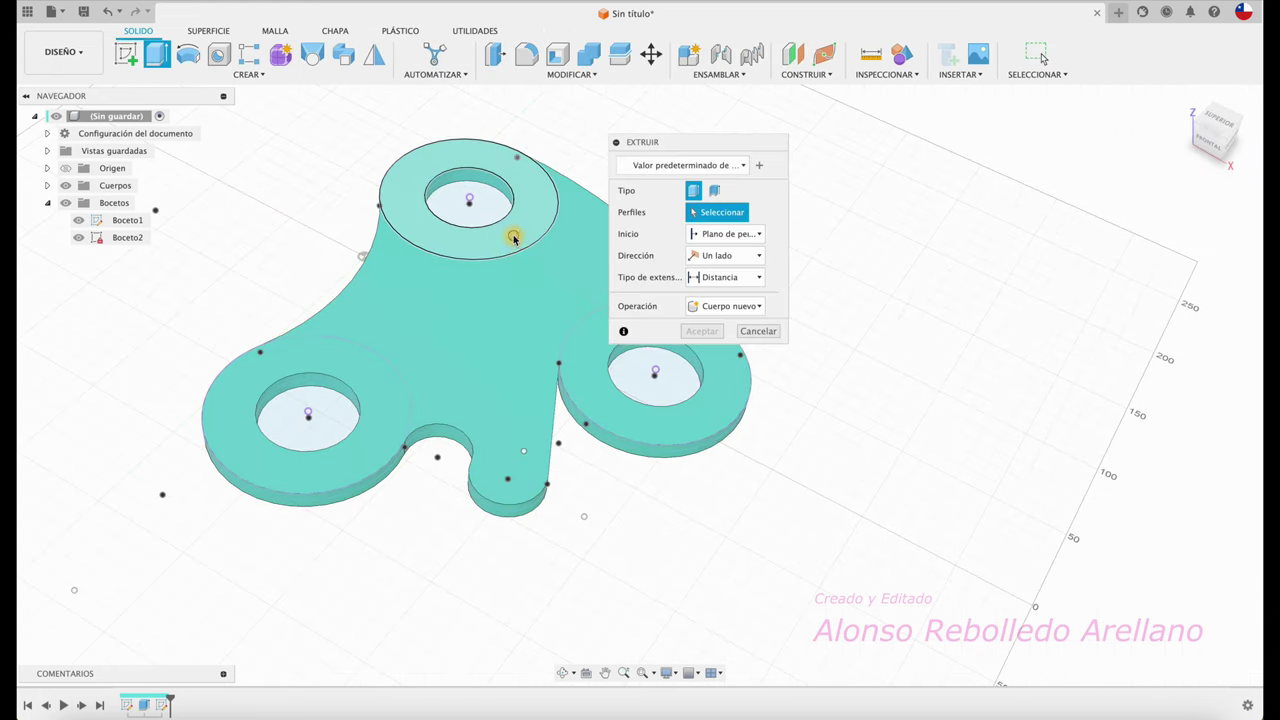
pyautogui.click(514, 237)
pyautogui.click(383, 400)
pyautogui.click(588, 398)
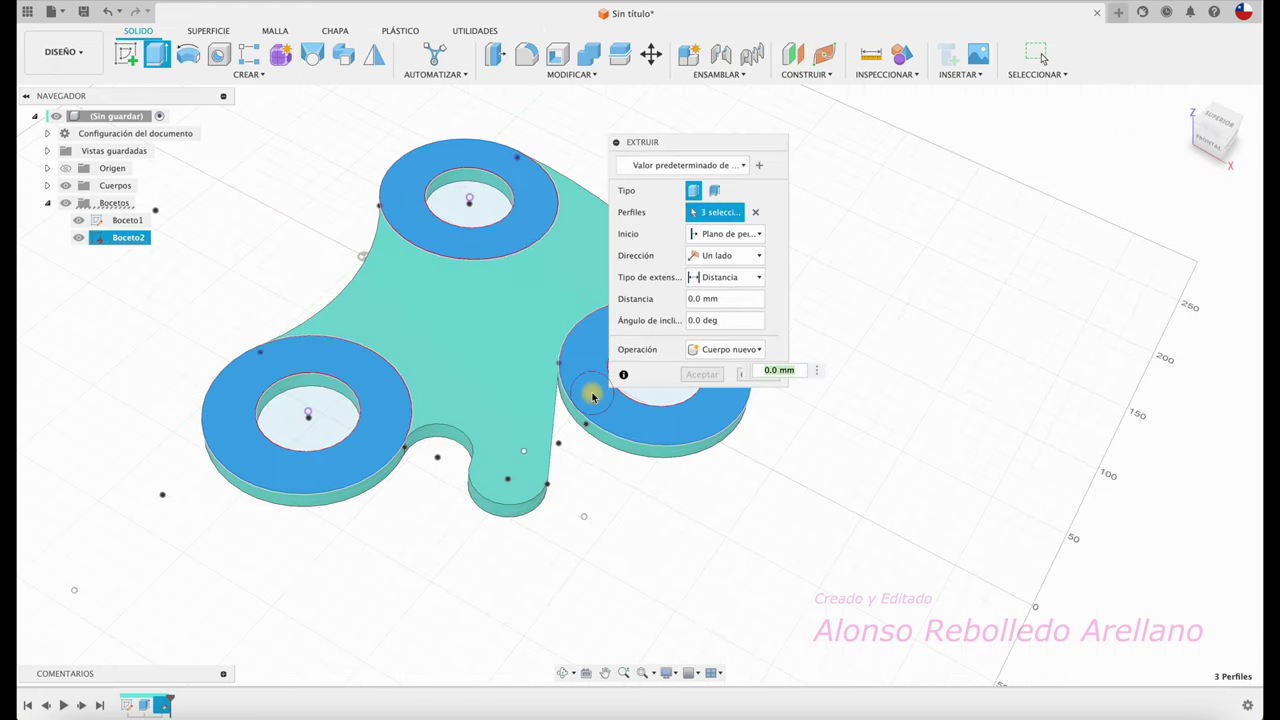
pyautogui.moveTo(591, 394); pyautogui.dragTo(592, 427, button='middle')
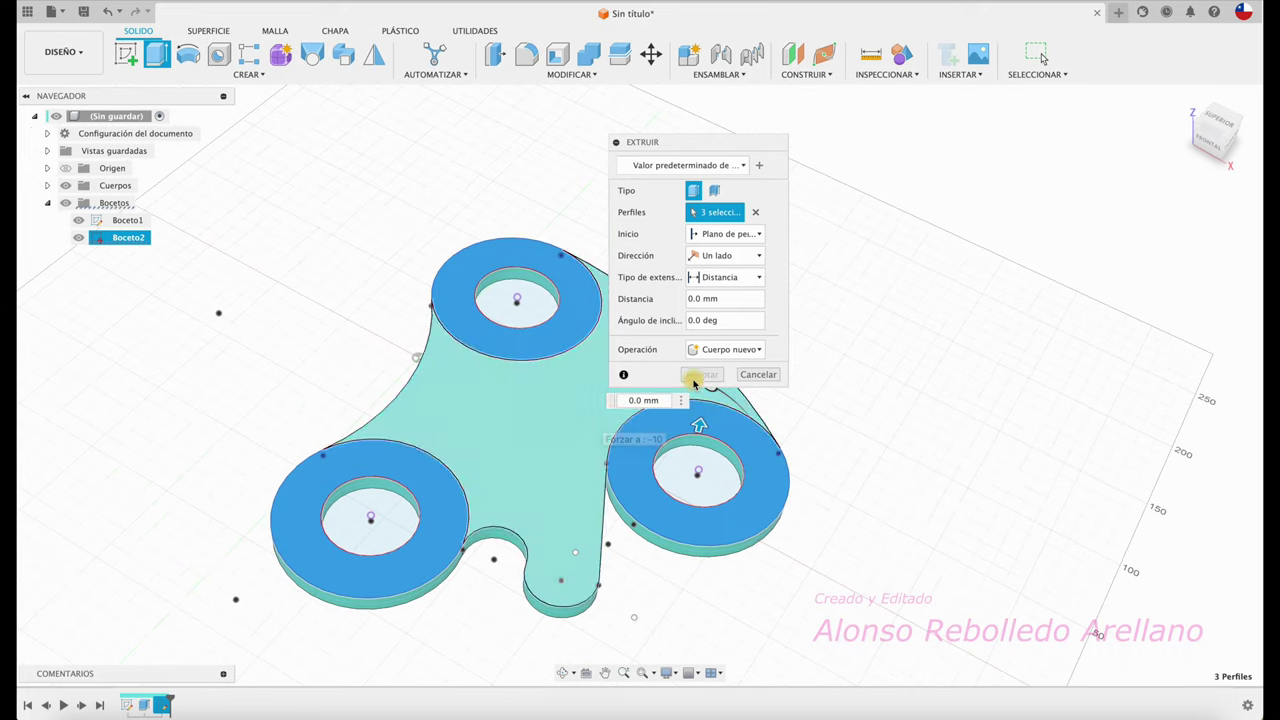
pyautogui.moveTo(700, 424); pyautogui.dragTo(726, 372)
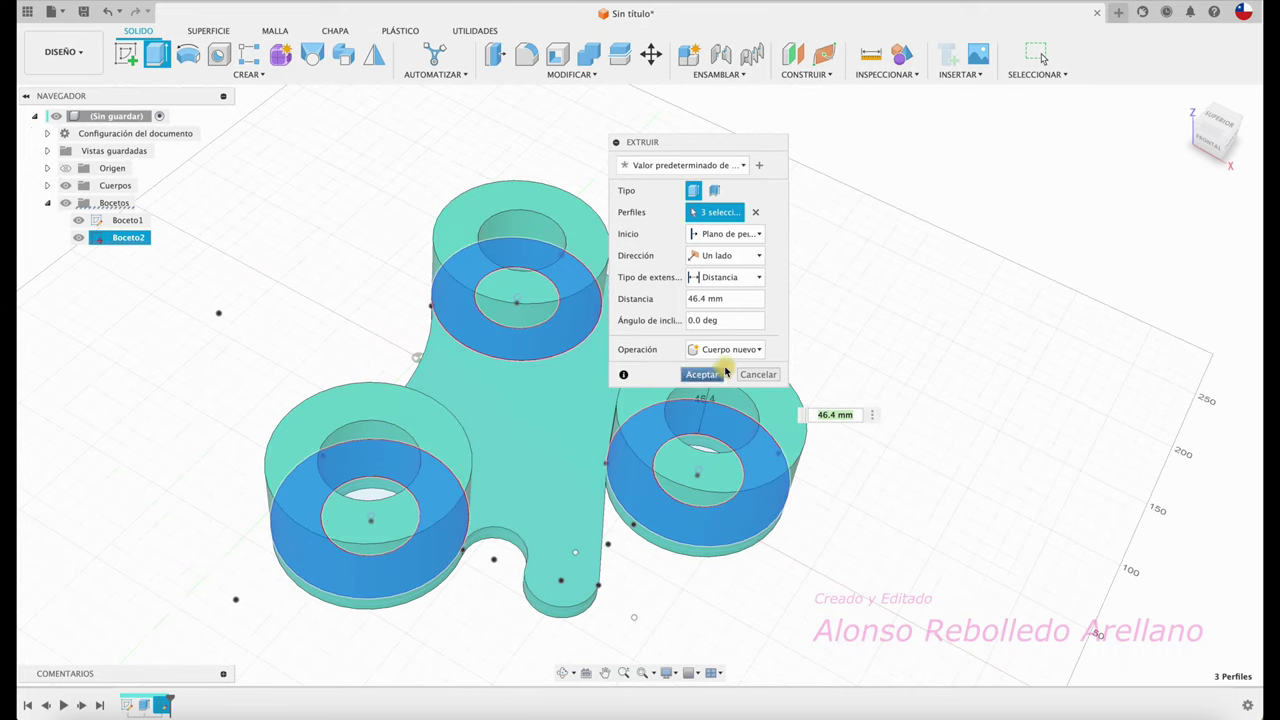
pyautogui.click(748, 299)
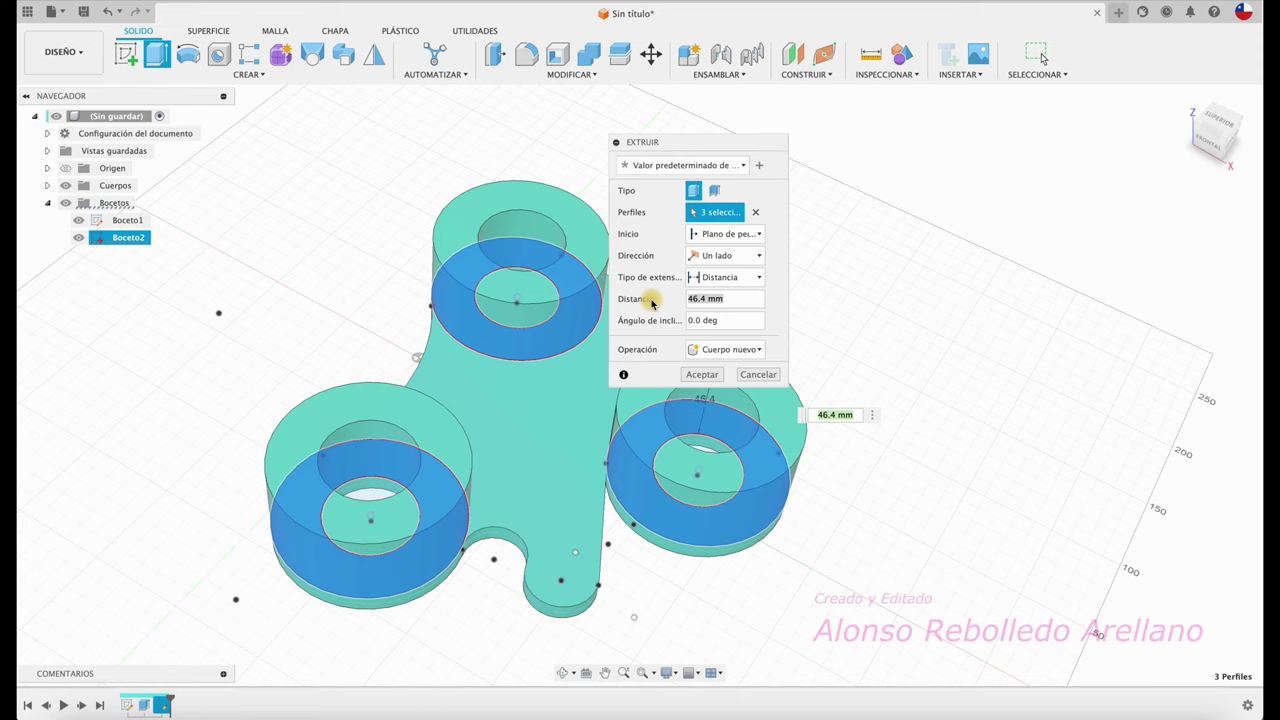
pyautogui.write('40')
pyautogui.click(678, 377)
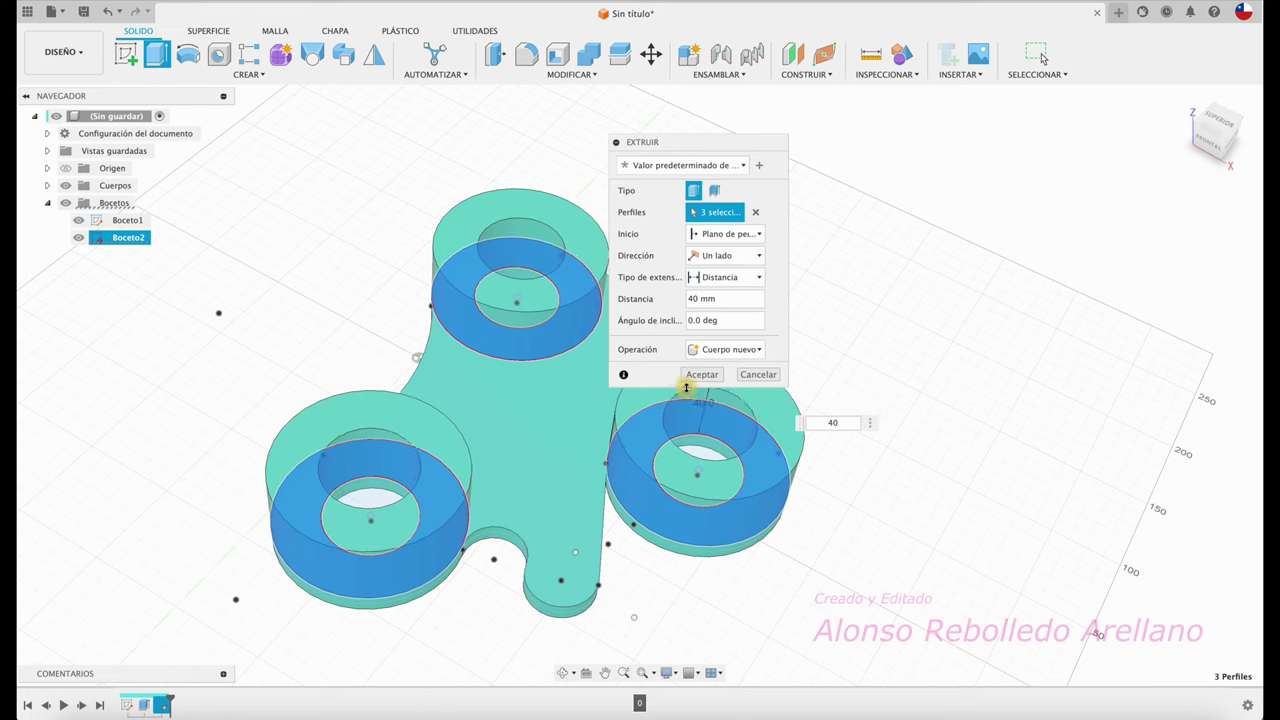
pyautogui.moveTo(857, 417)
pyautogui.keyDown('shift'); pyautogui.mouseDown(button='middle')
pyautogui.moveTo(880, 408)
pyautogui.moveTo(870, 447)
pyautogui.moveTo(240, 351)
pyautogui.moveTo(106, 263)
pyautogui.mouseUp(button='middle'); pyautogui.keyUp('shift')
# Hide Boceto1 and expand Cuerpos, selecting the base plate body.
pyautogui.click(78, 220)
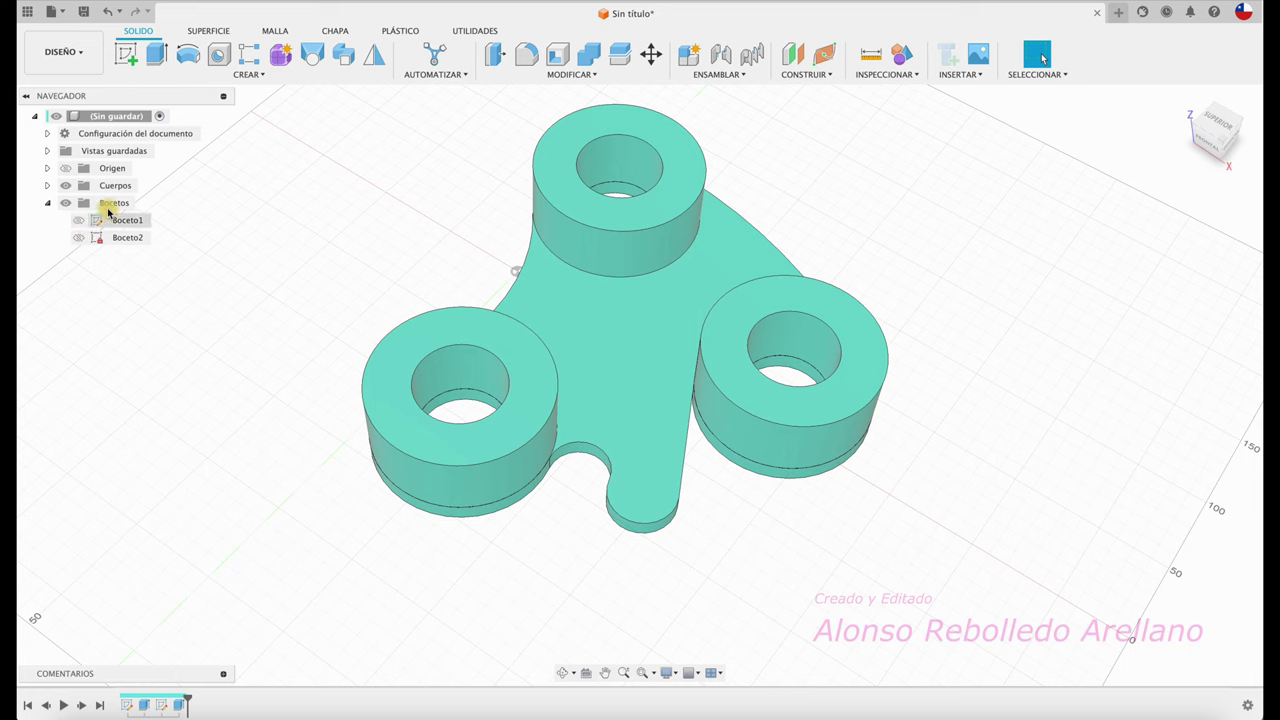
pyautogui.click(47, 187)
pyautogui.click(130, 203)
# Highlight the three boss bodies and the plate in turn, then clear the selection and collapse Cuerpos.
pyautogui.click(130, 220)
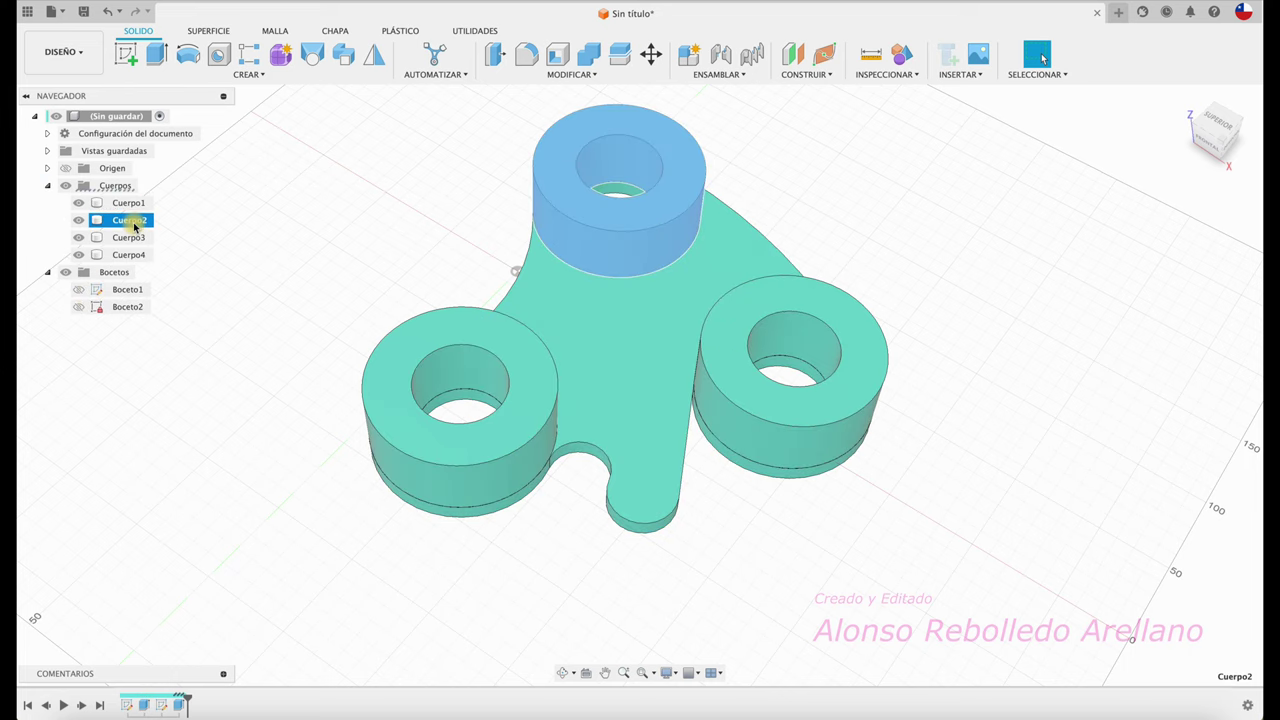
pyautogui.keyDown('ctrl'); pyautogui.click(129, 238); pyautogui.keyUp('ctrl')
pyautogui.keyDown('ctrl'); pyautogui.click(129, 255); pyautogui.keyUp('ctrl')
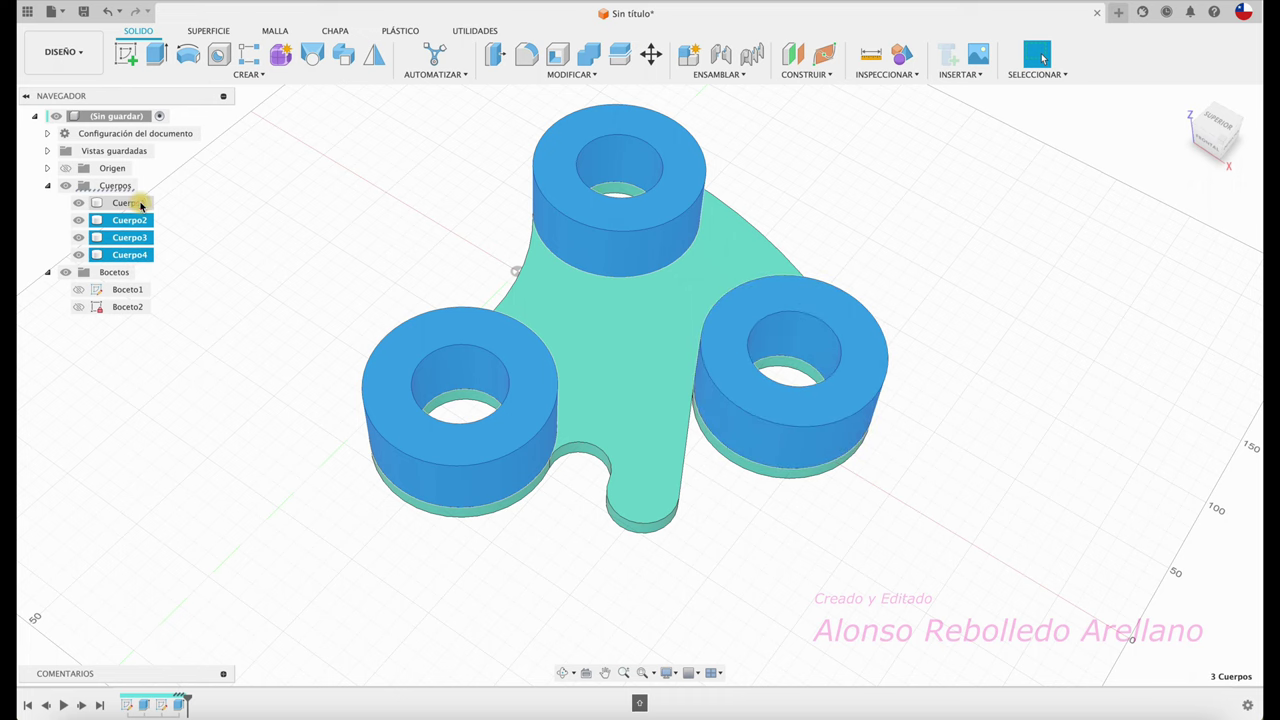
pyautogui.keyDown('shift'); pyautogui.click(141, 204); pyautogui.keyUp('shift')
pyautogui.press('Escape')
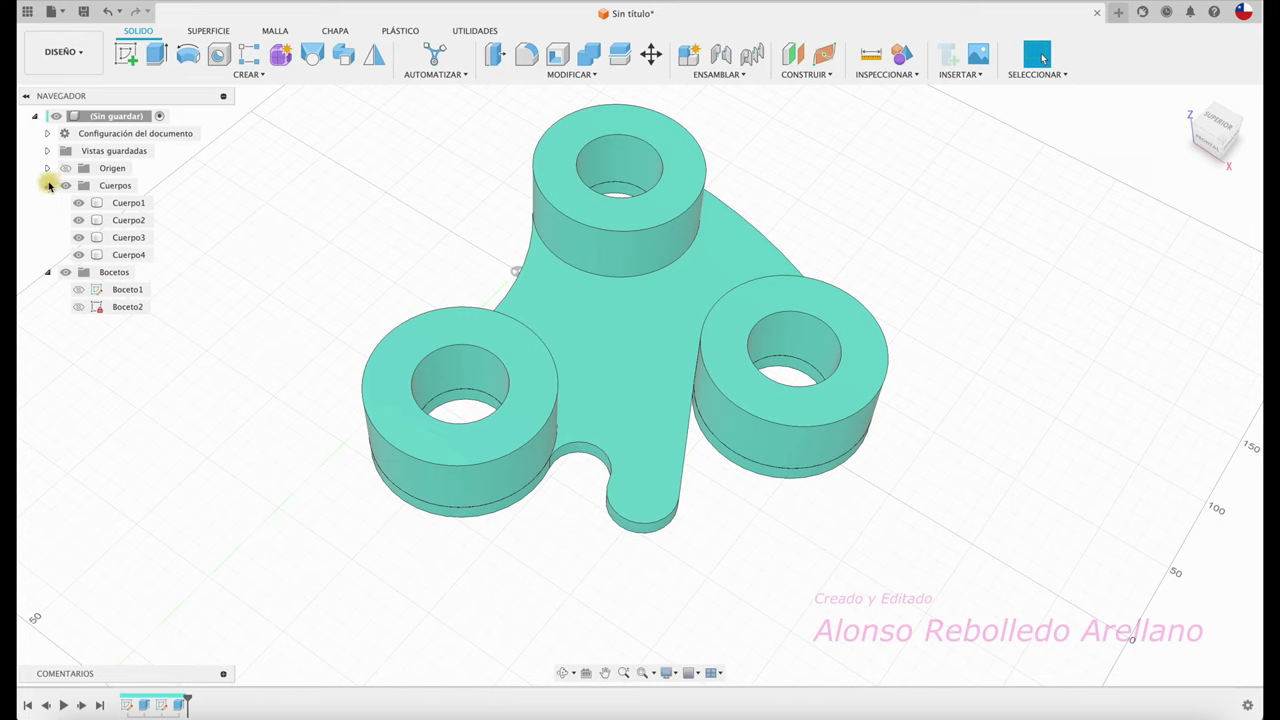
pyautogui.click(48, 186)
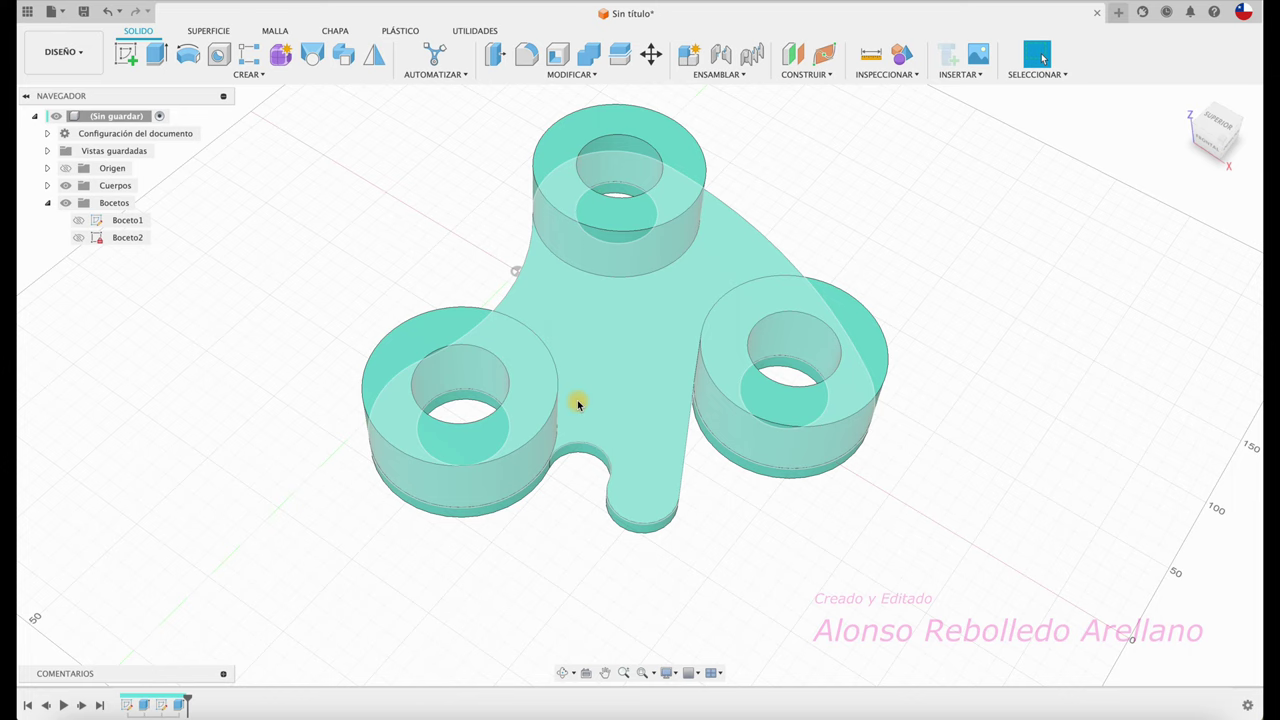